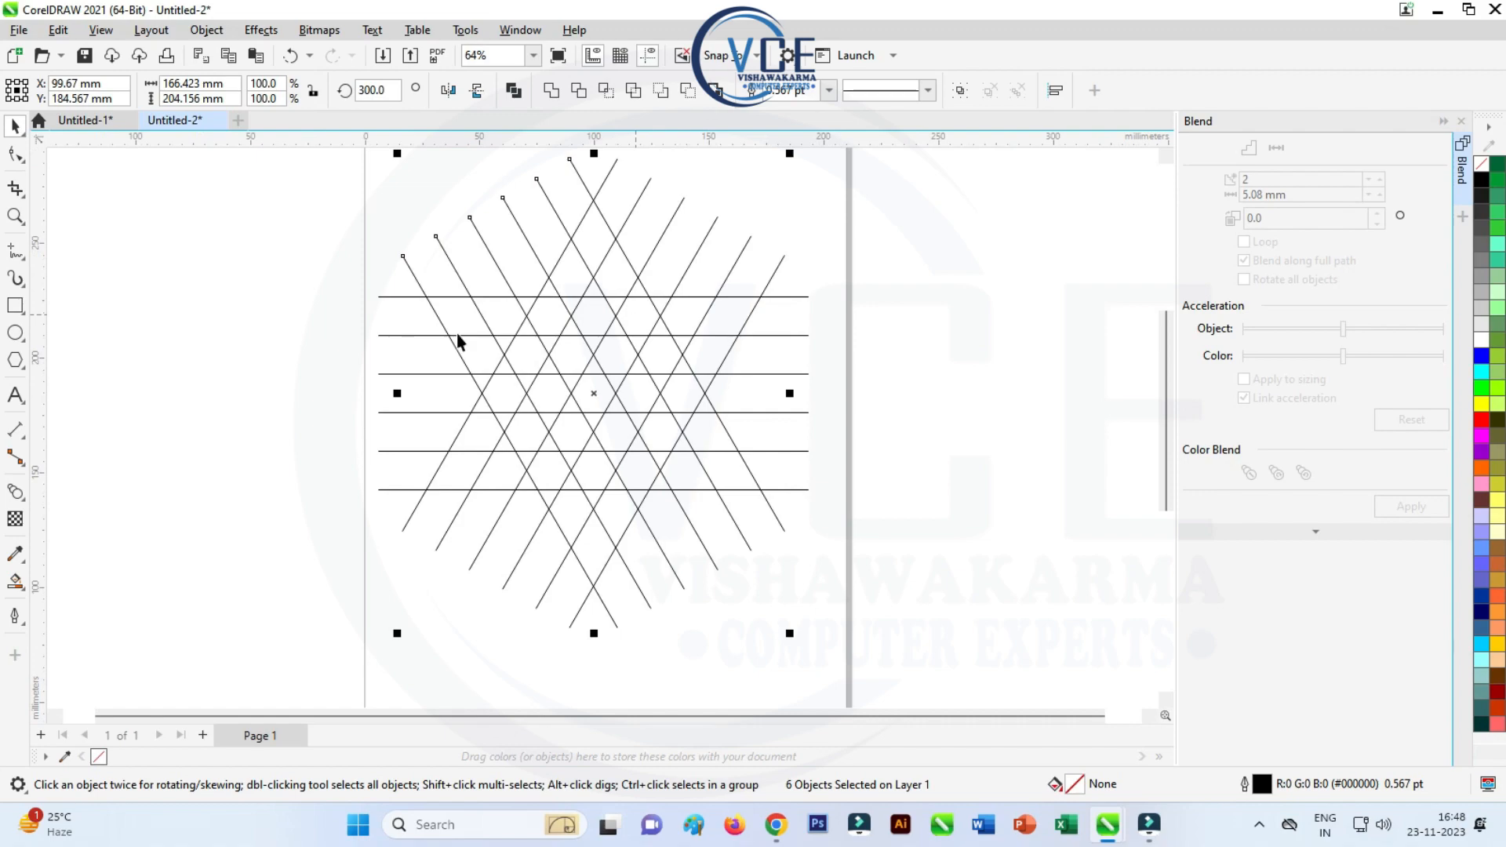
- Draw a vertical line through the left intersections of the outermost horizontal lines and extend both ends to about 199 mm total length
click(15, 250)
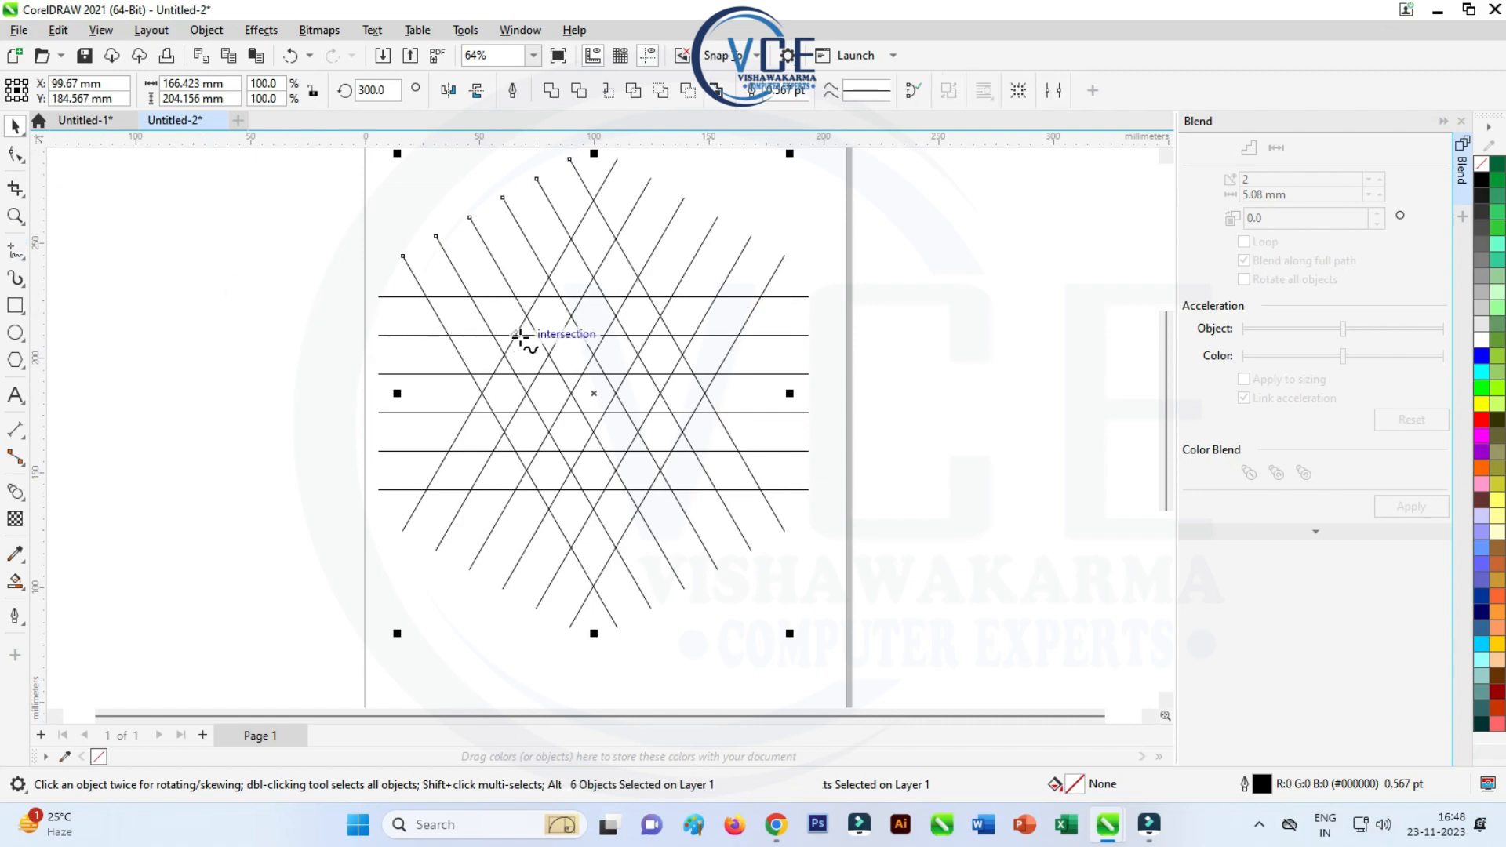
click(538, 297)
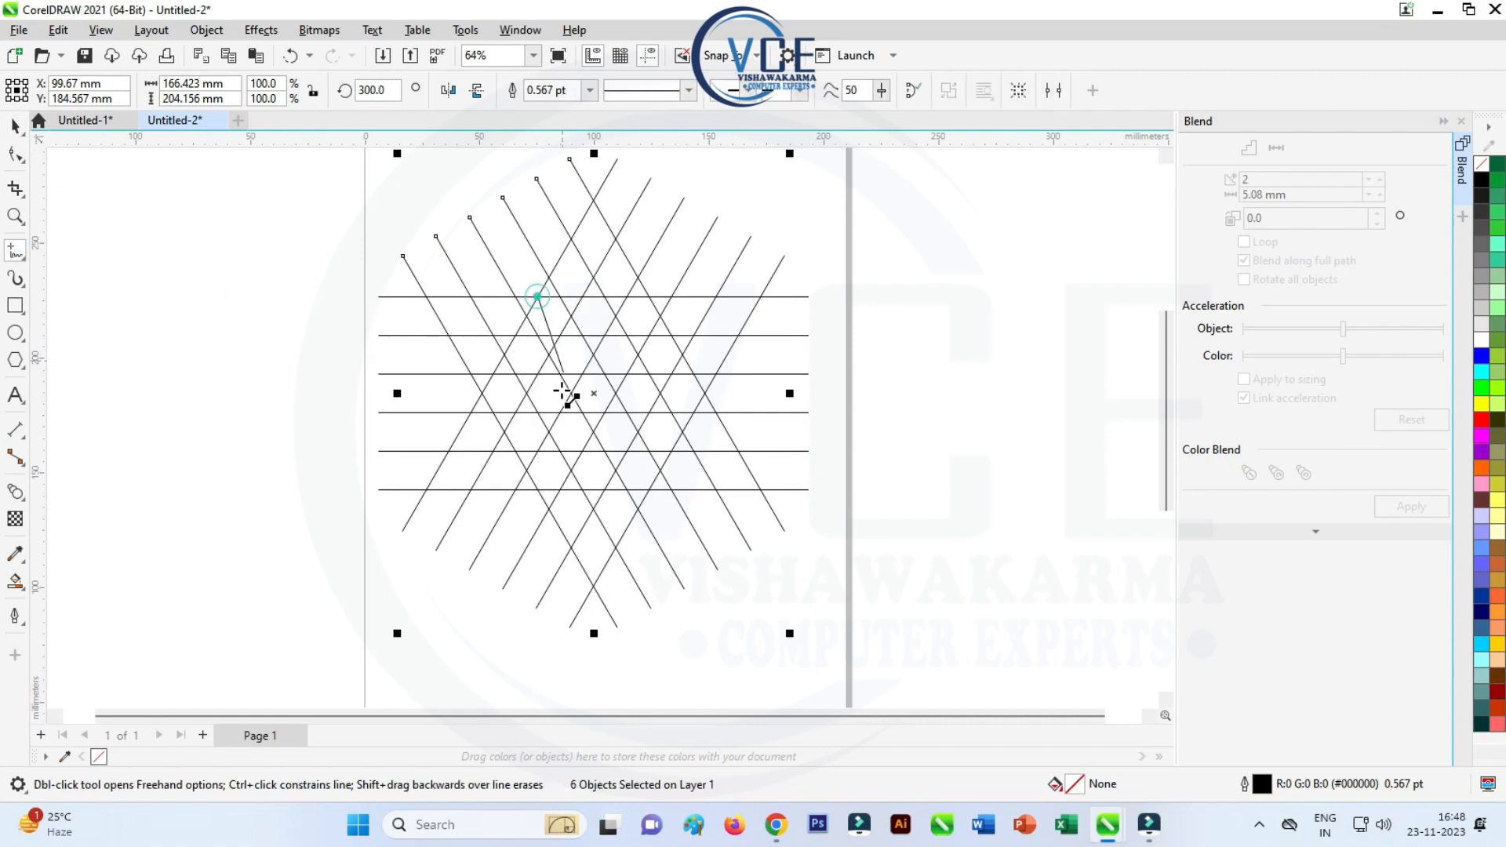
click(537, 490)
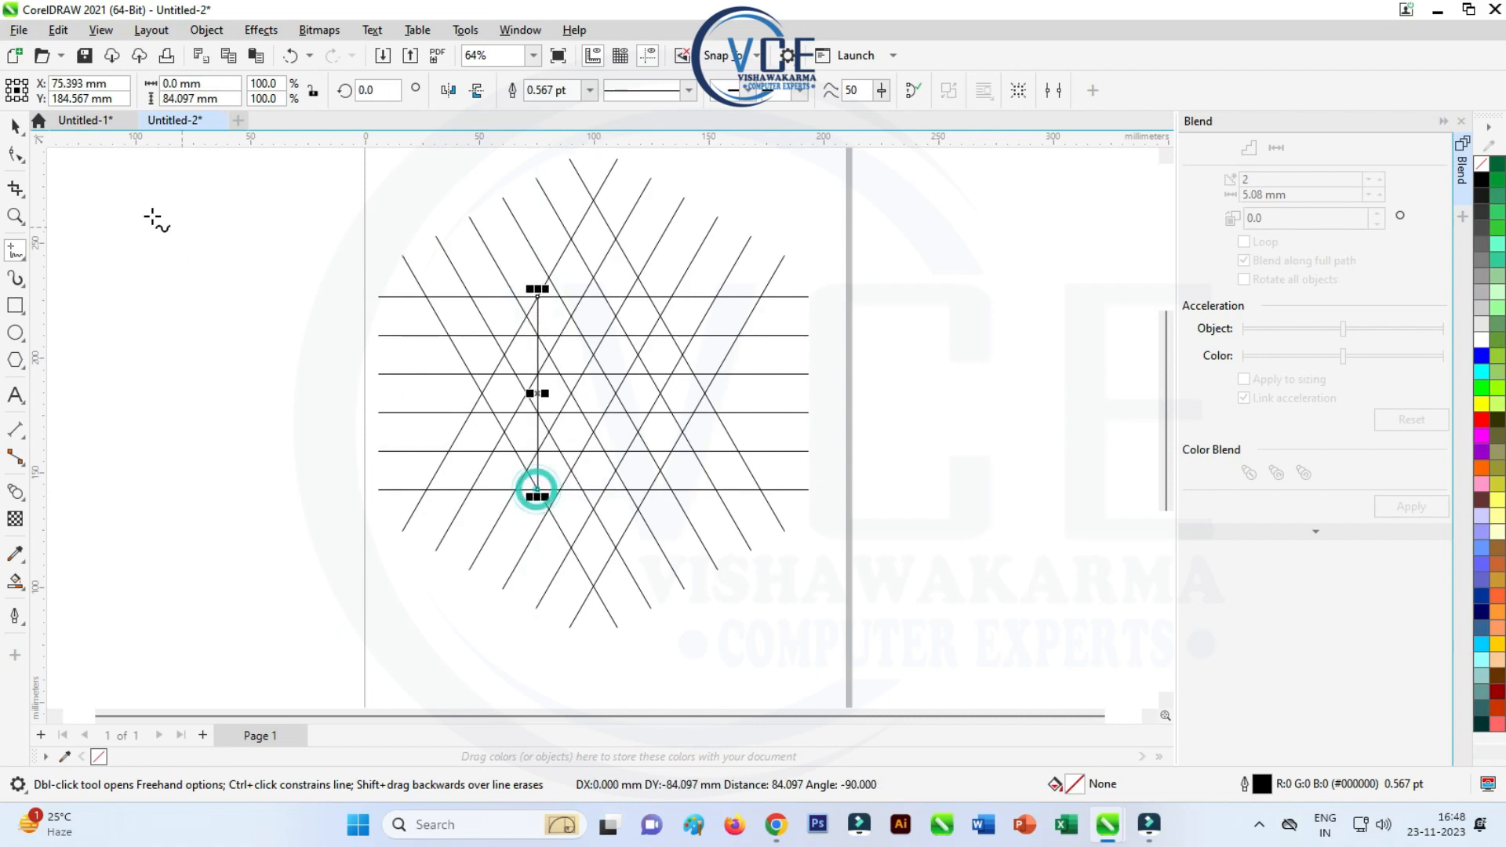
key(space)
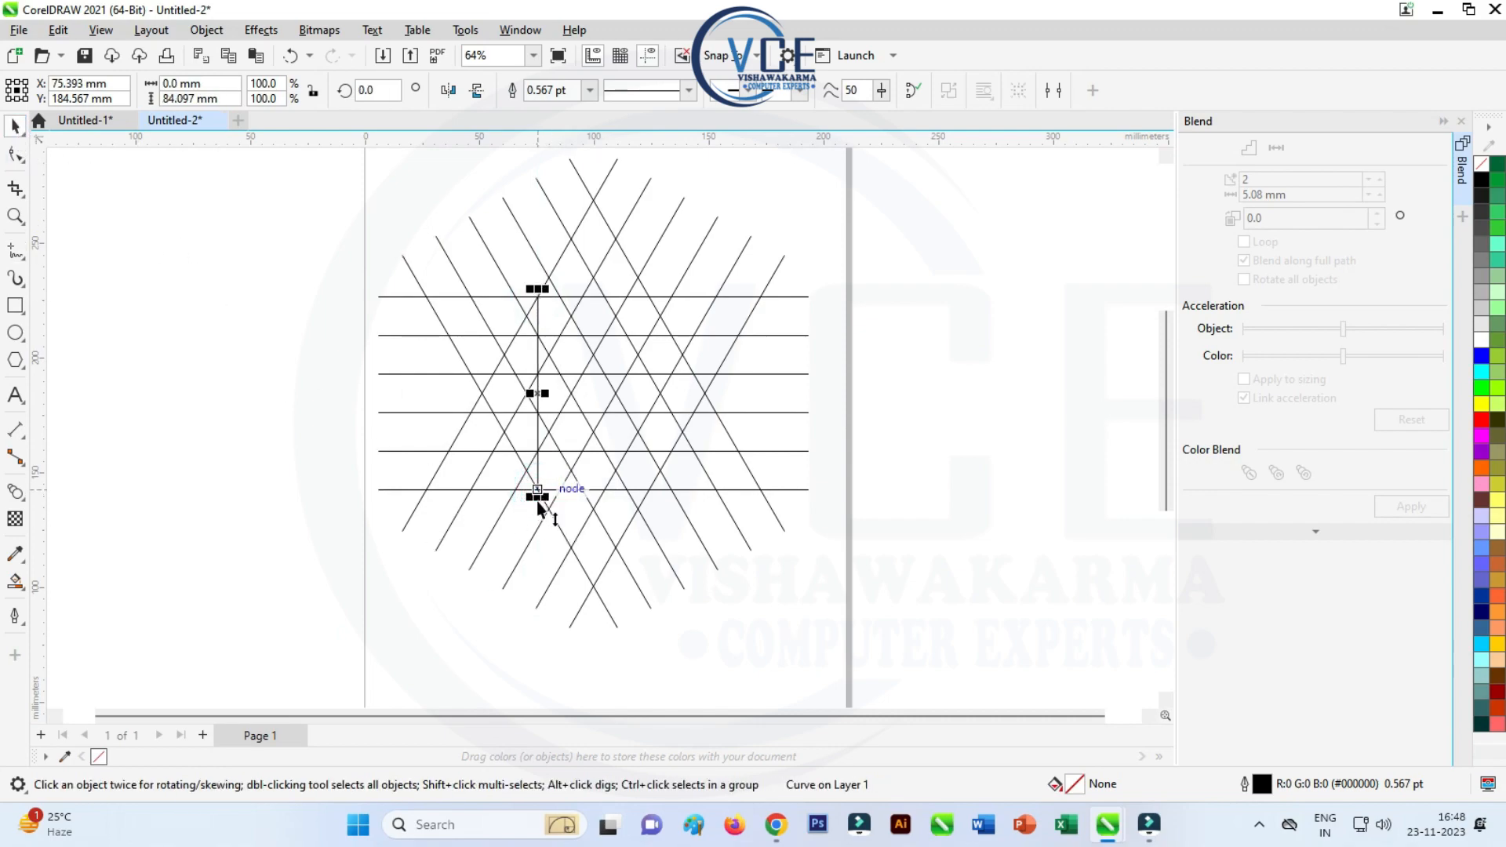
drag(538, 506, 538, 648)
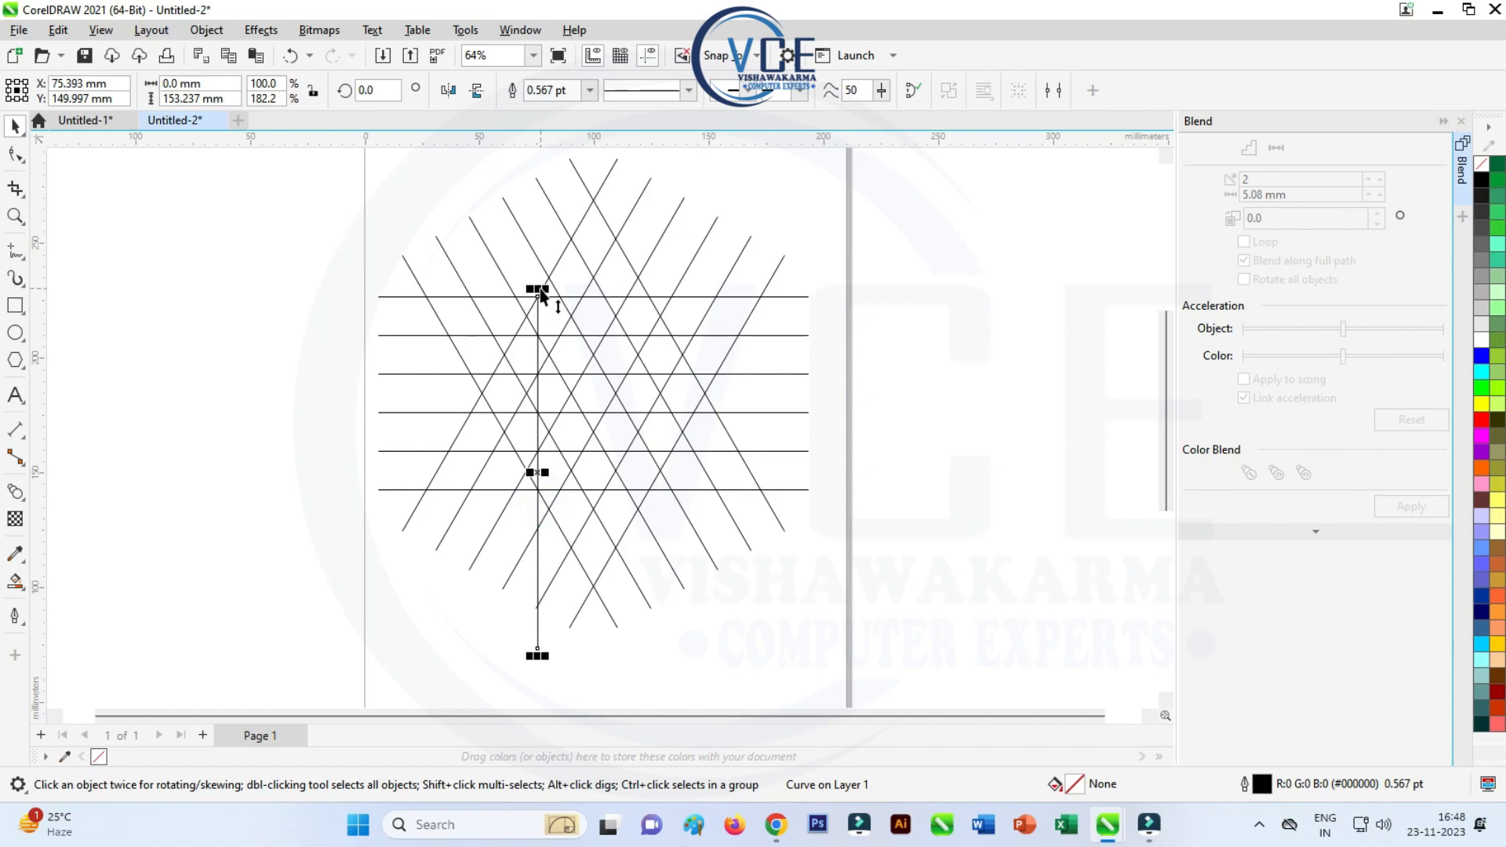
drag(540, 289, 541, 185)
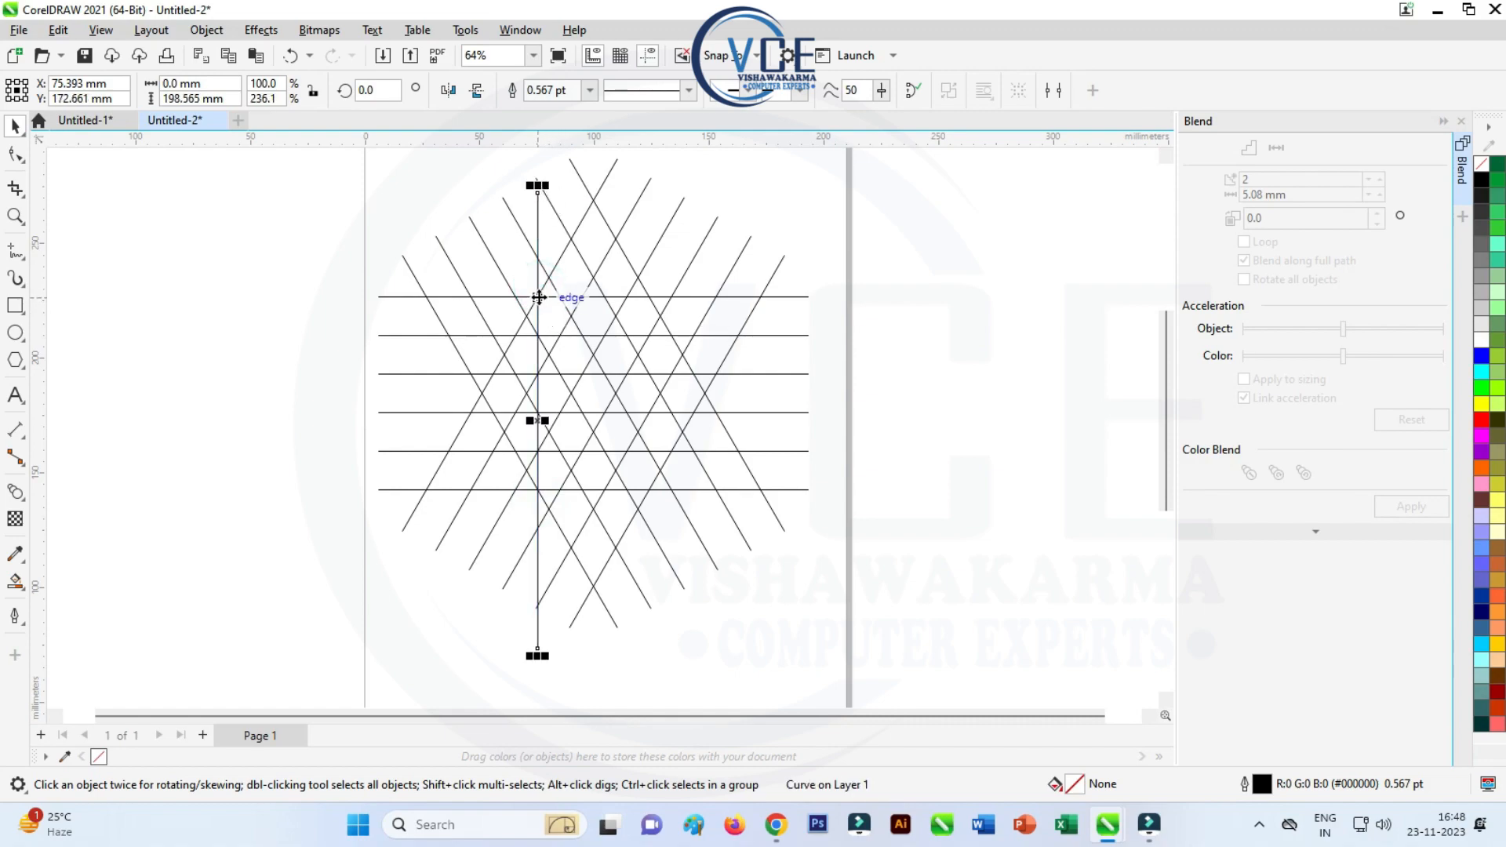
- Copy the vertical line about 48.6 mm to its right and blend the two lines with 2 steps
drag(540, 297, 650, 299)
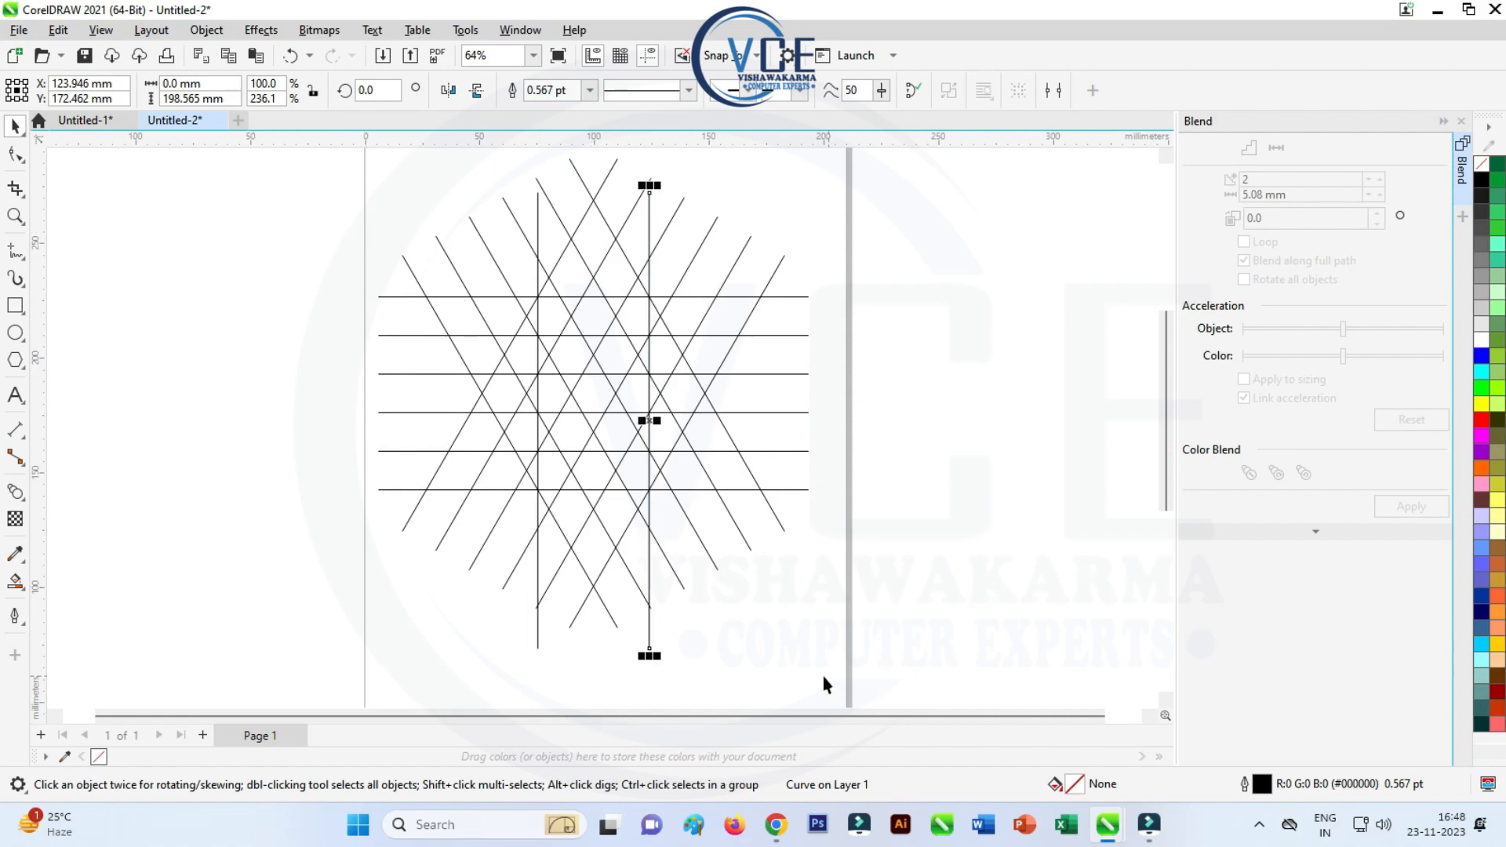
shift+click(538, 627)
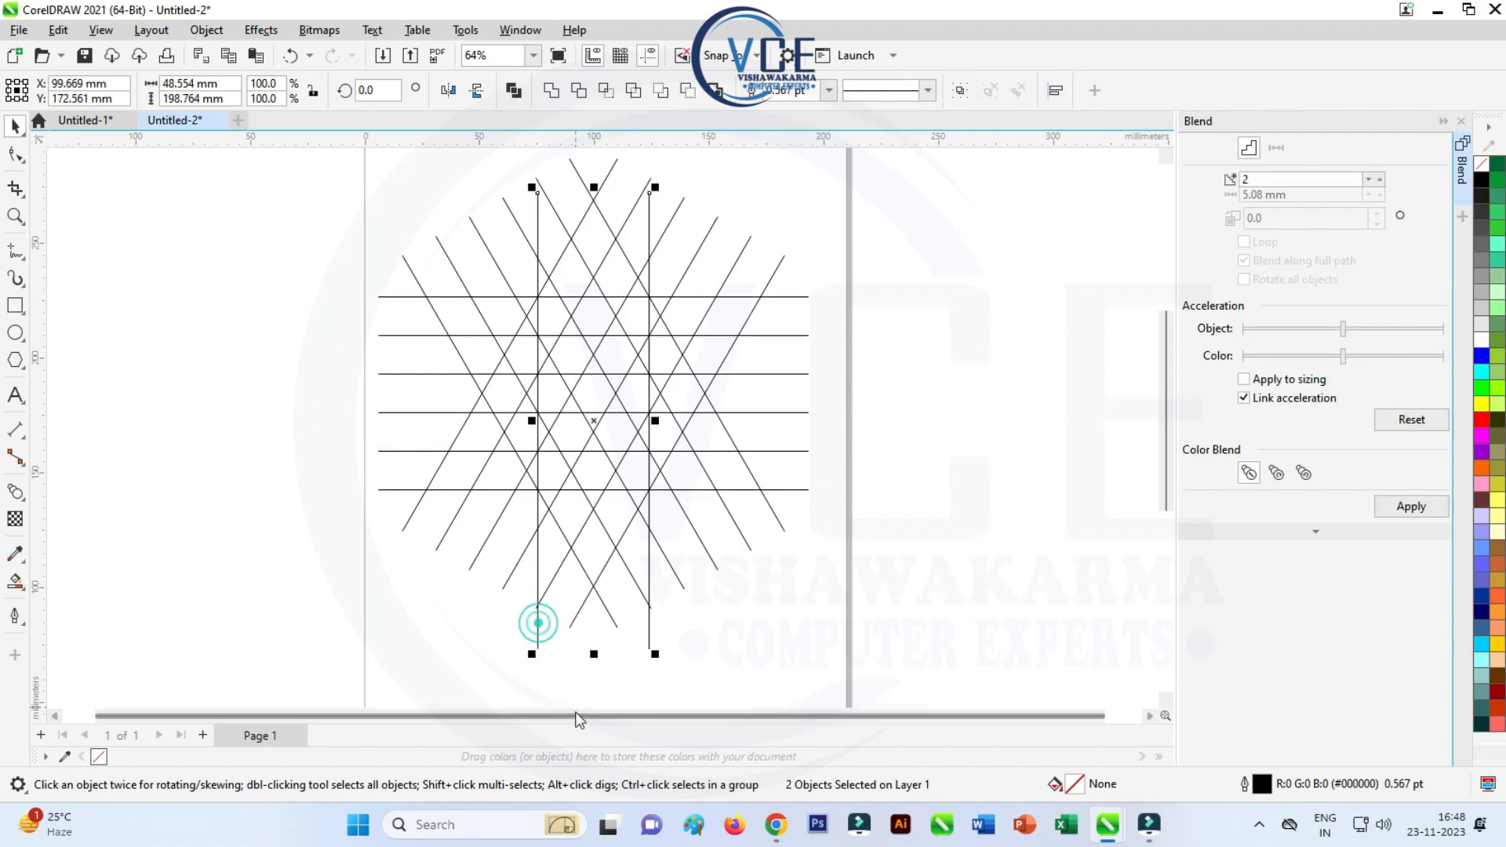
click(277, 34)
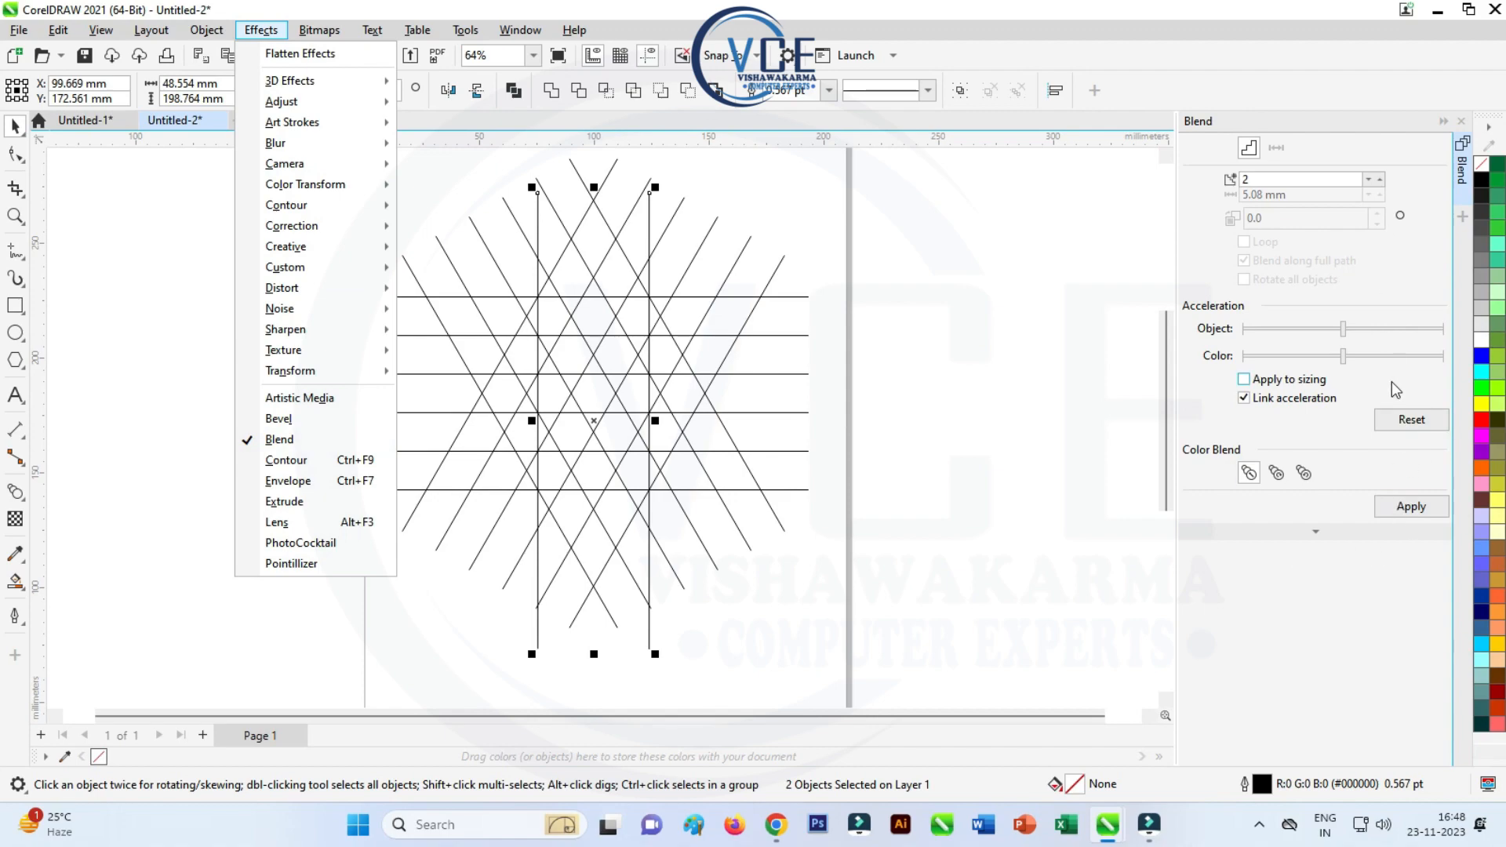
click(1367, 180)
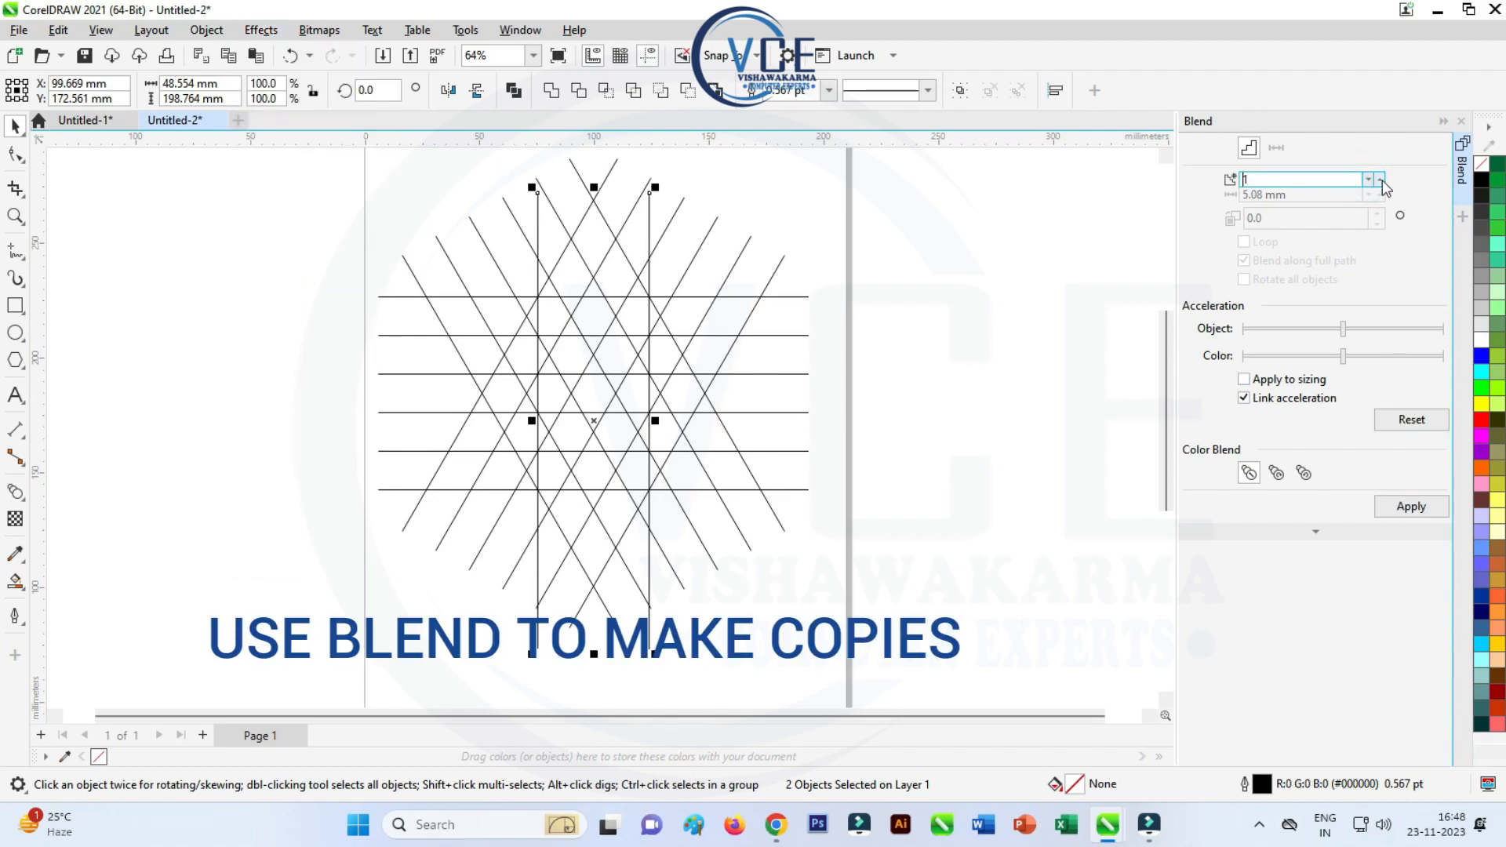
click(1381, 181)
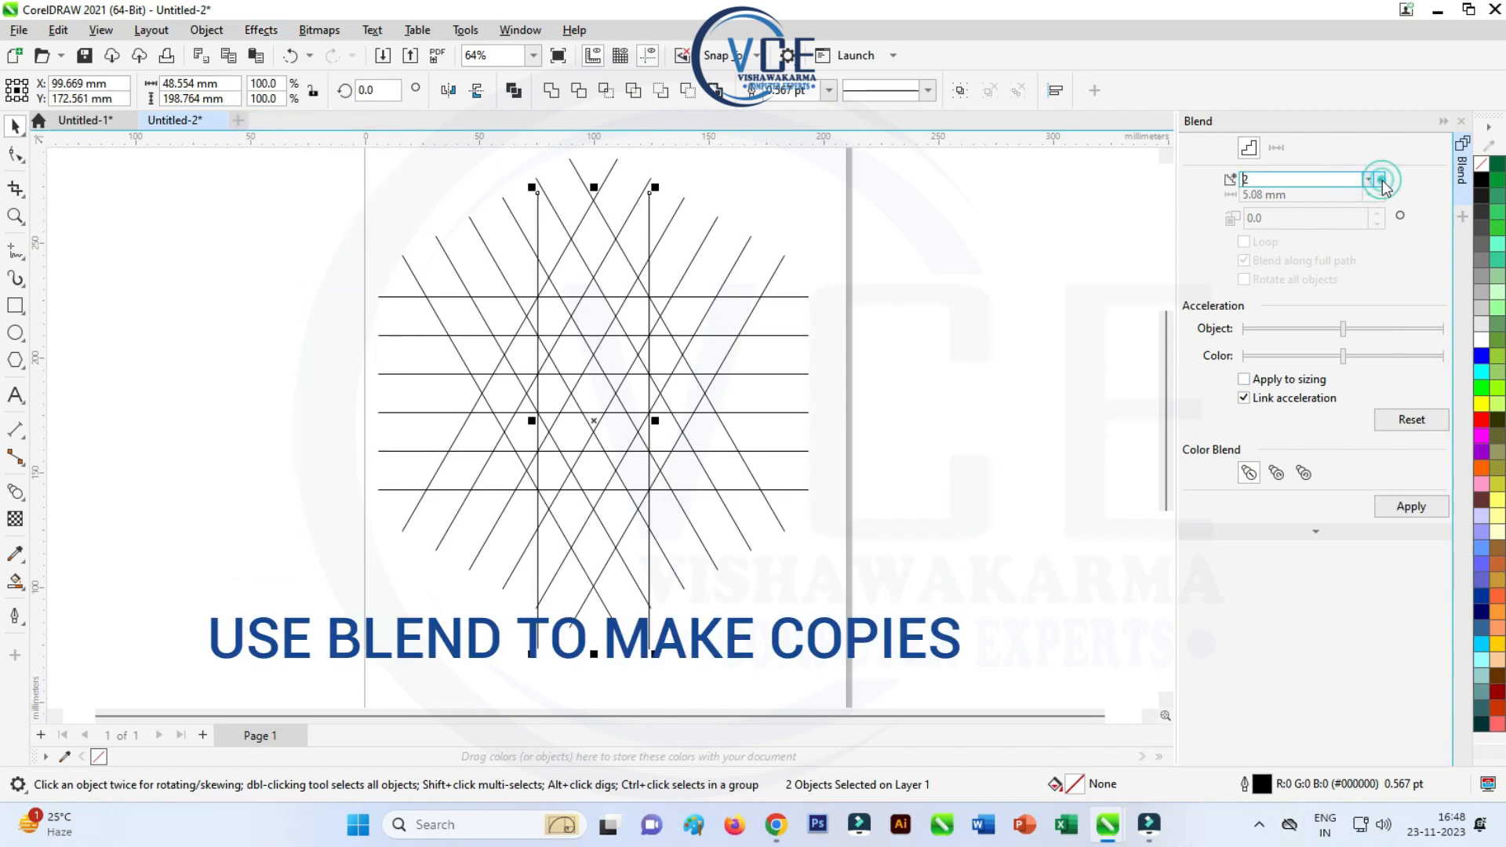
click(1404, 506)
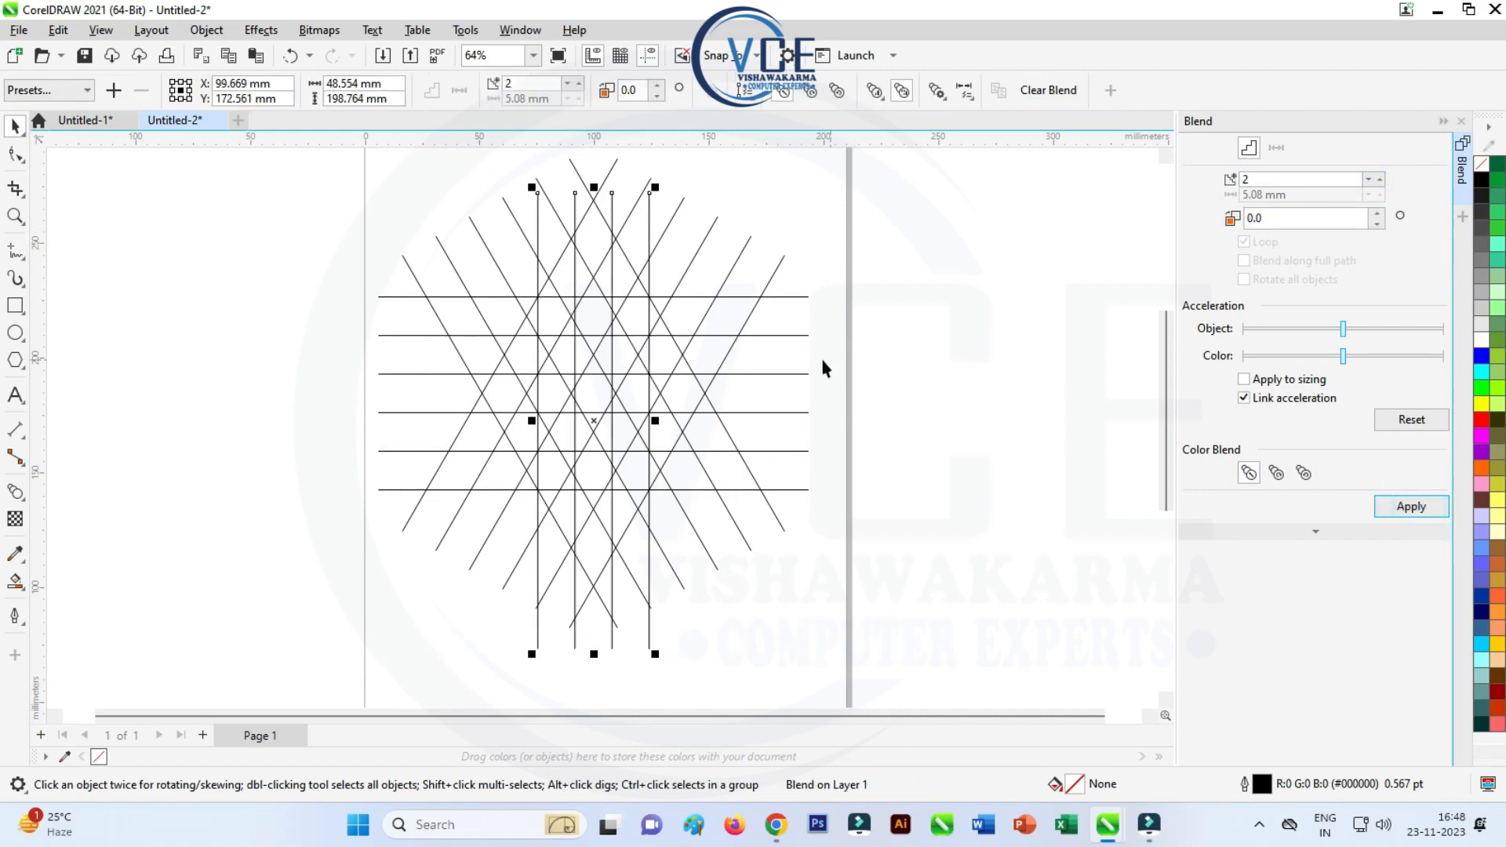
- Set up the Smart Fill tool with the magenta fill colour #D611CC
scroll(706, 308, up, 1)
scroll(648, 355, up, 2)
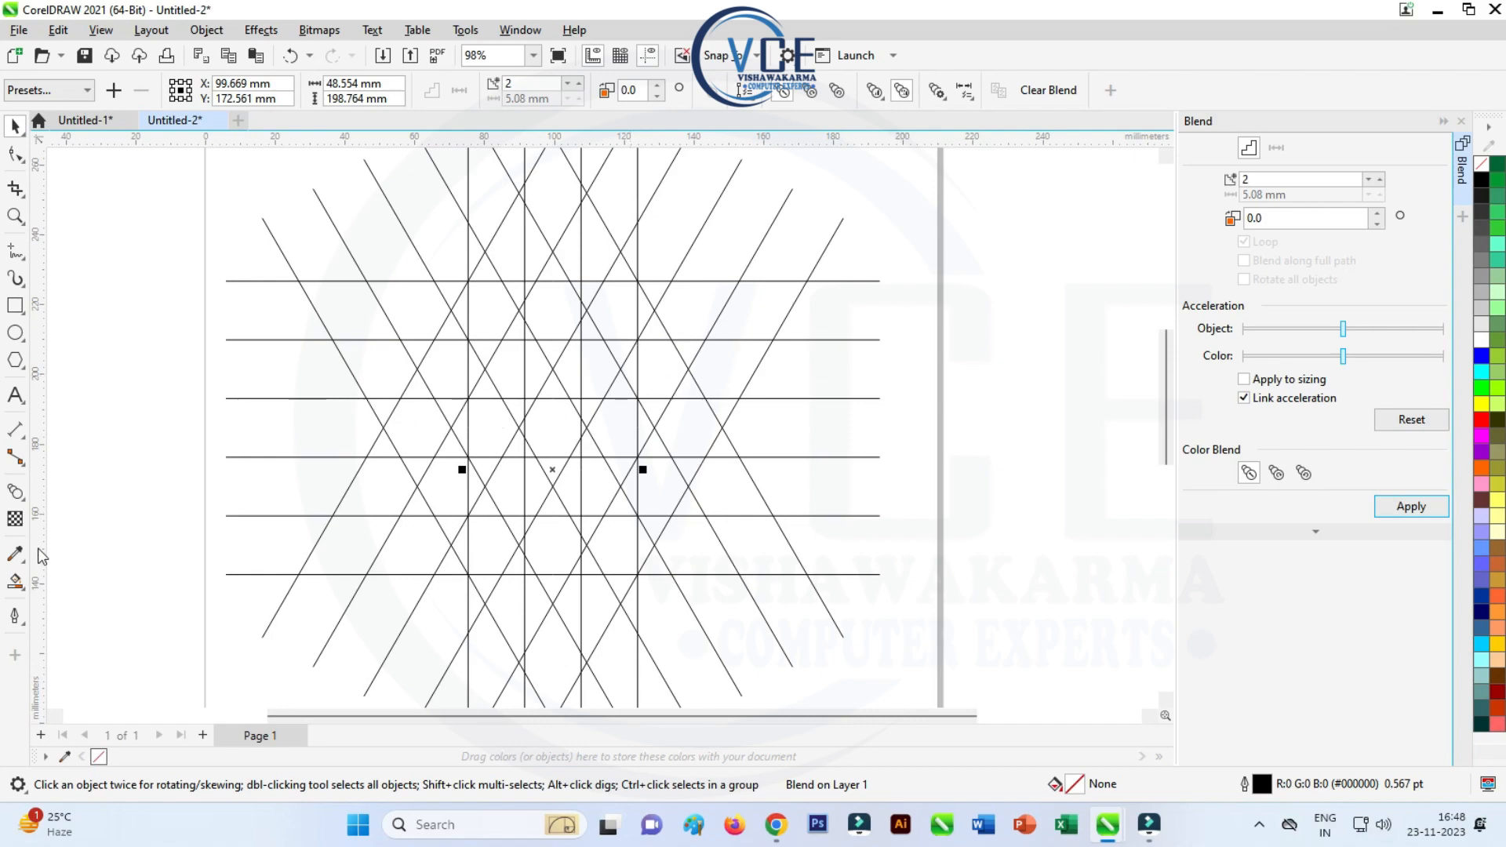
click(15, 581)
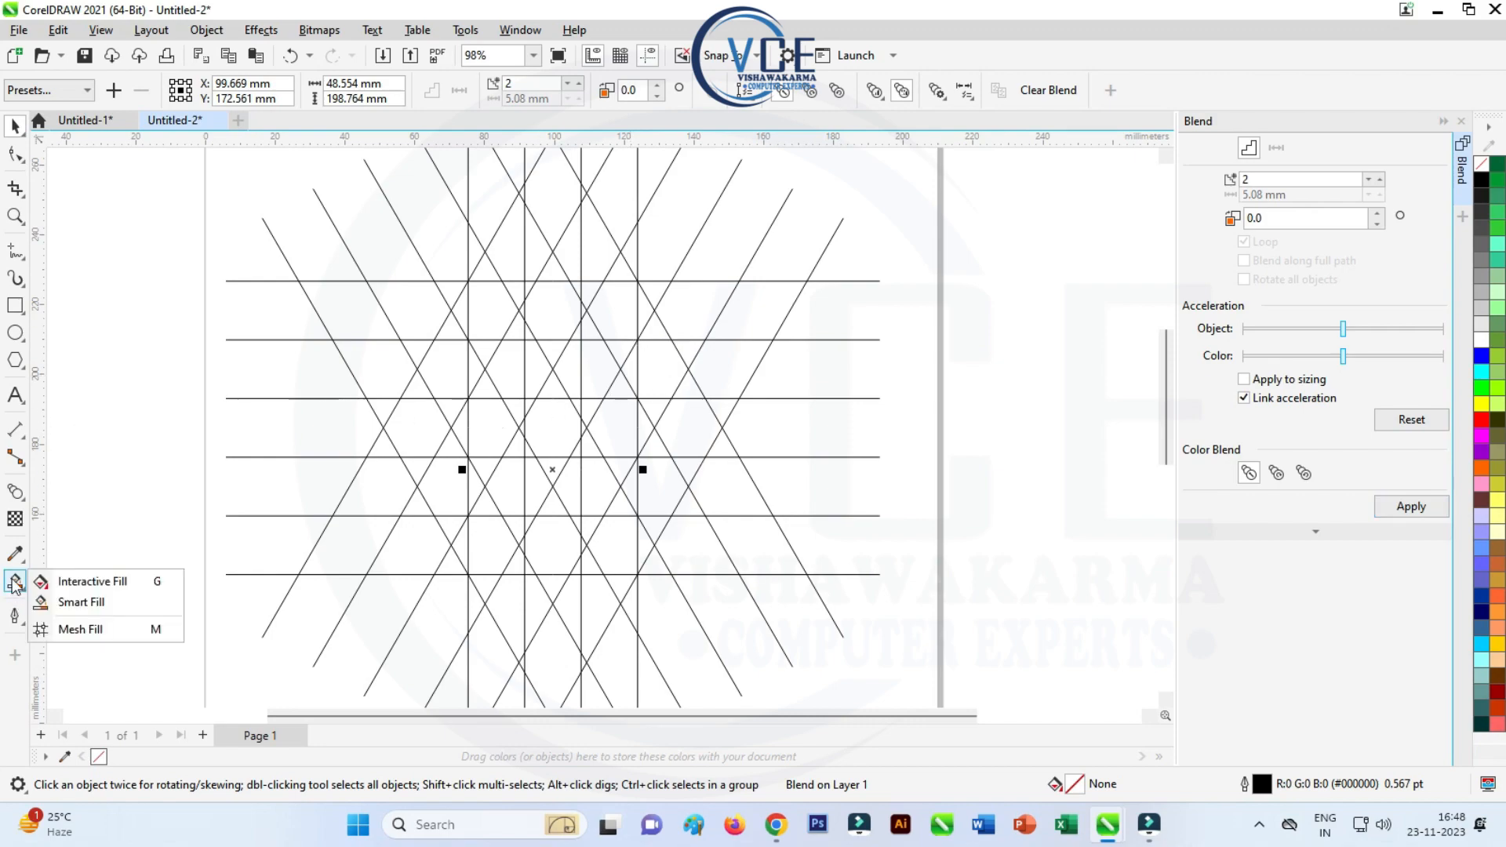
click(74, 601)
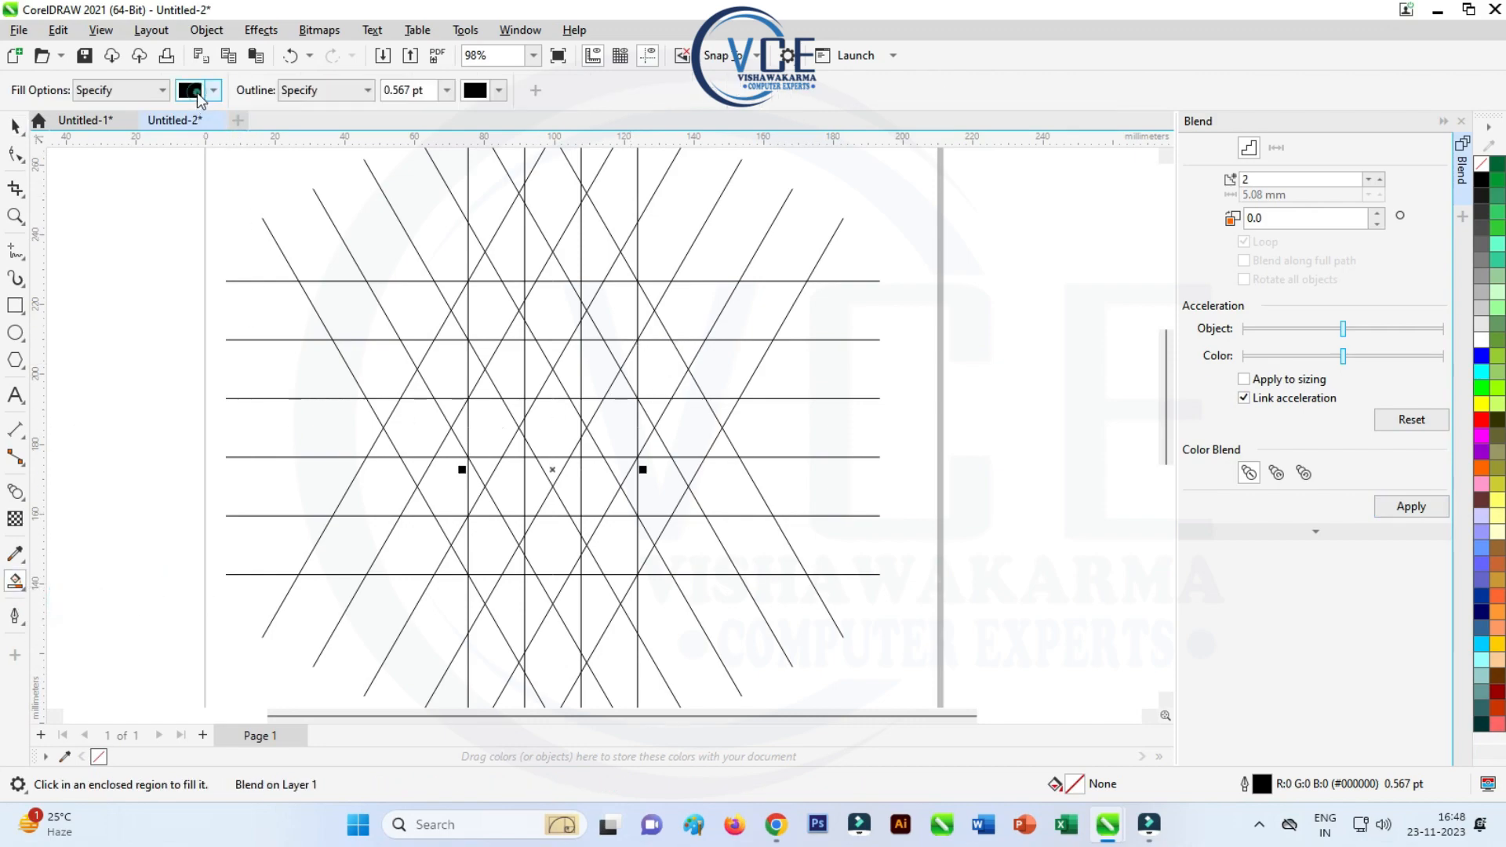
click(198, 93)
mouse_move(264, 320)
mouse_down()
mouse_move(280, 328)
mouse_move(234, 321)
mouse_up()
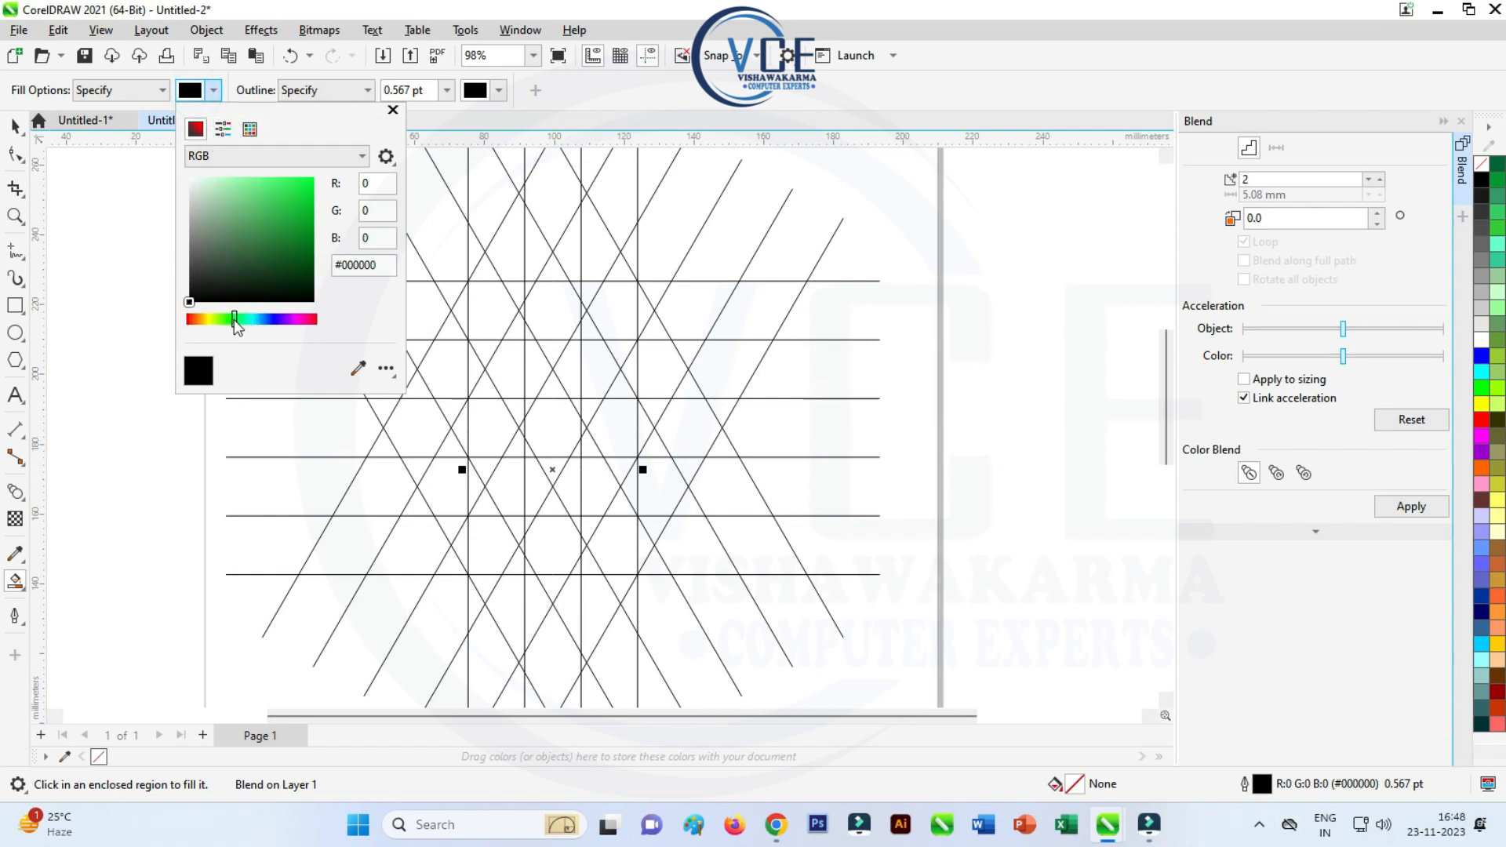
click(300, 227)
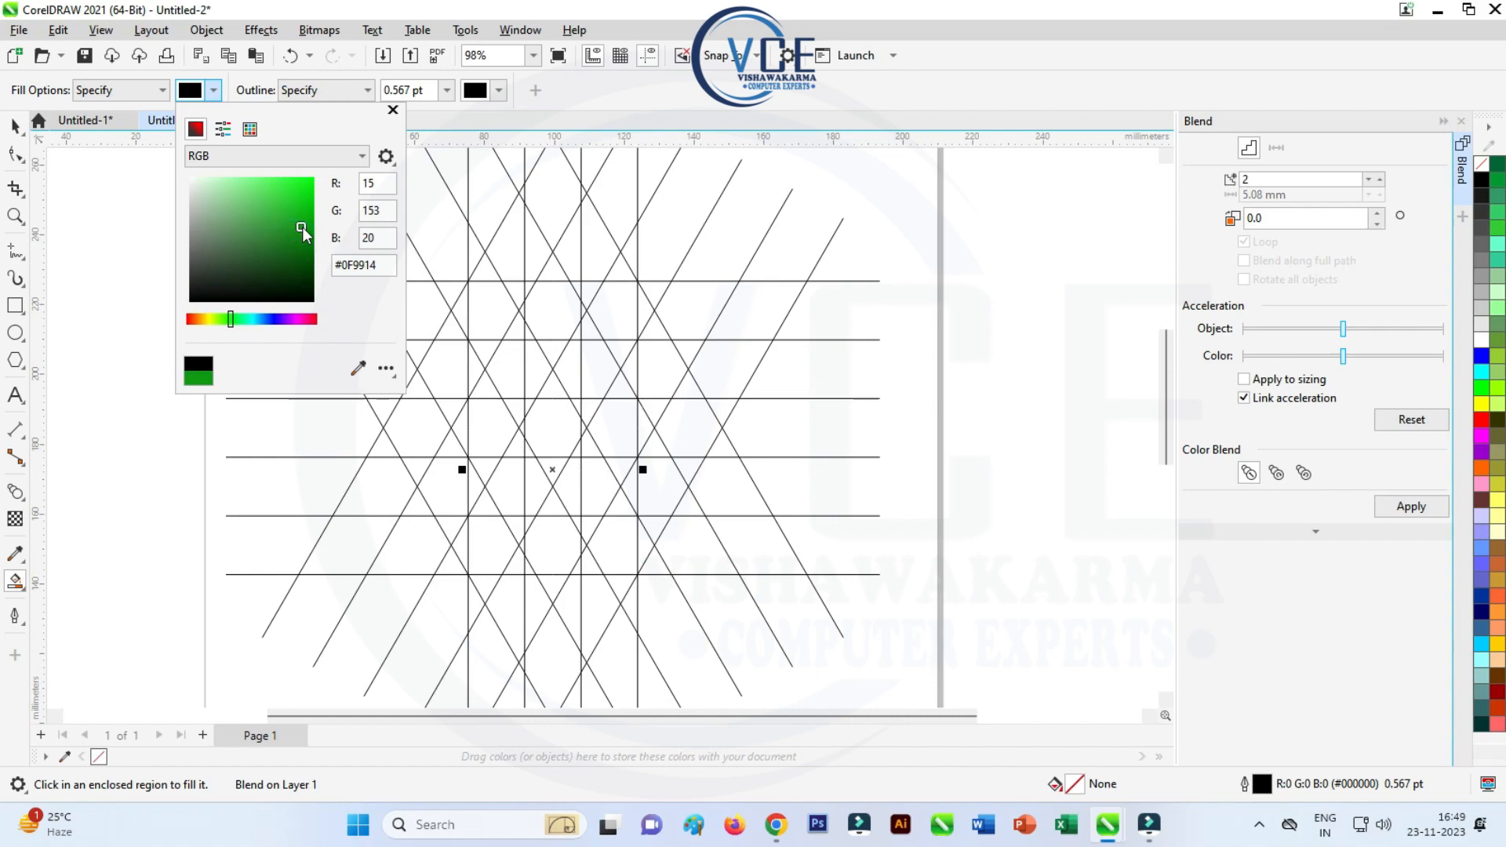
mouse_move(284, 321)
mouse_down()
mouse_move(329, 323)
mouse_move(297, 325)
mouse_up()
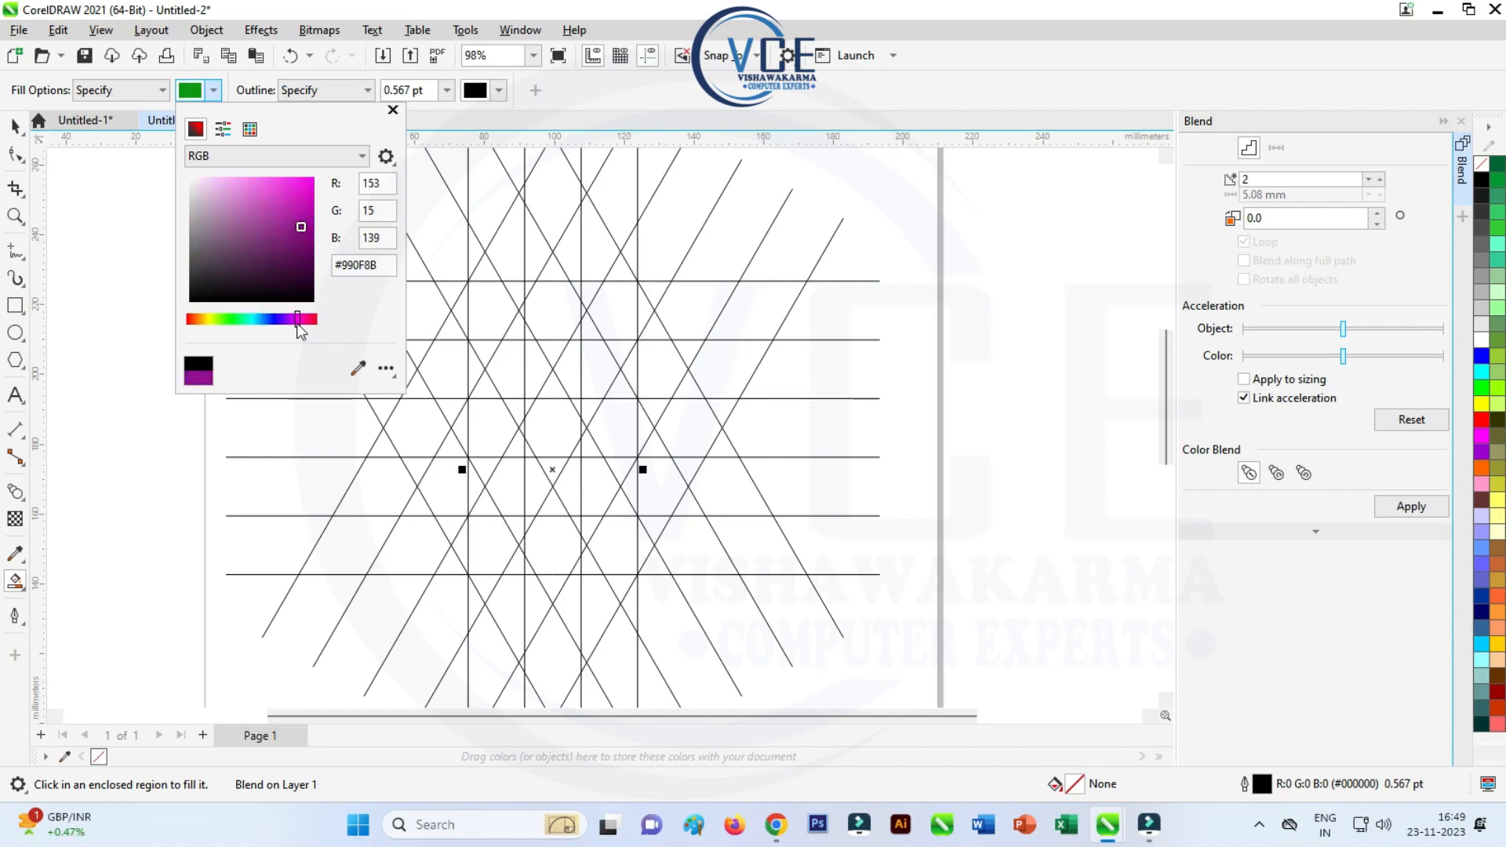
drag(306, 228, 304, 198)
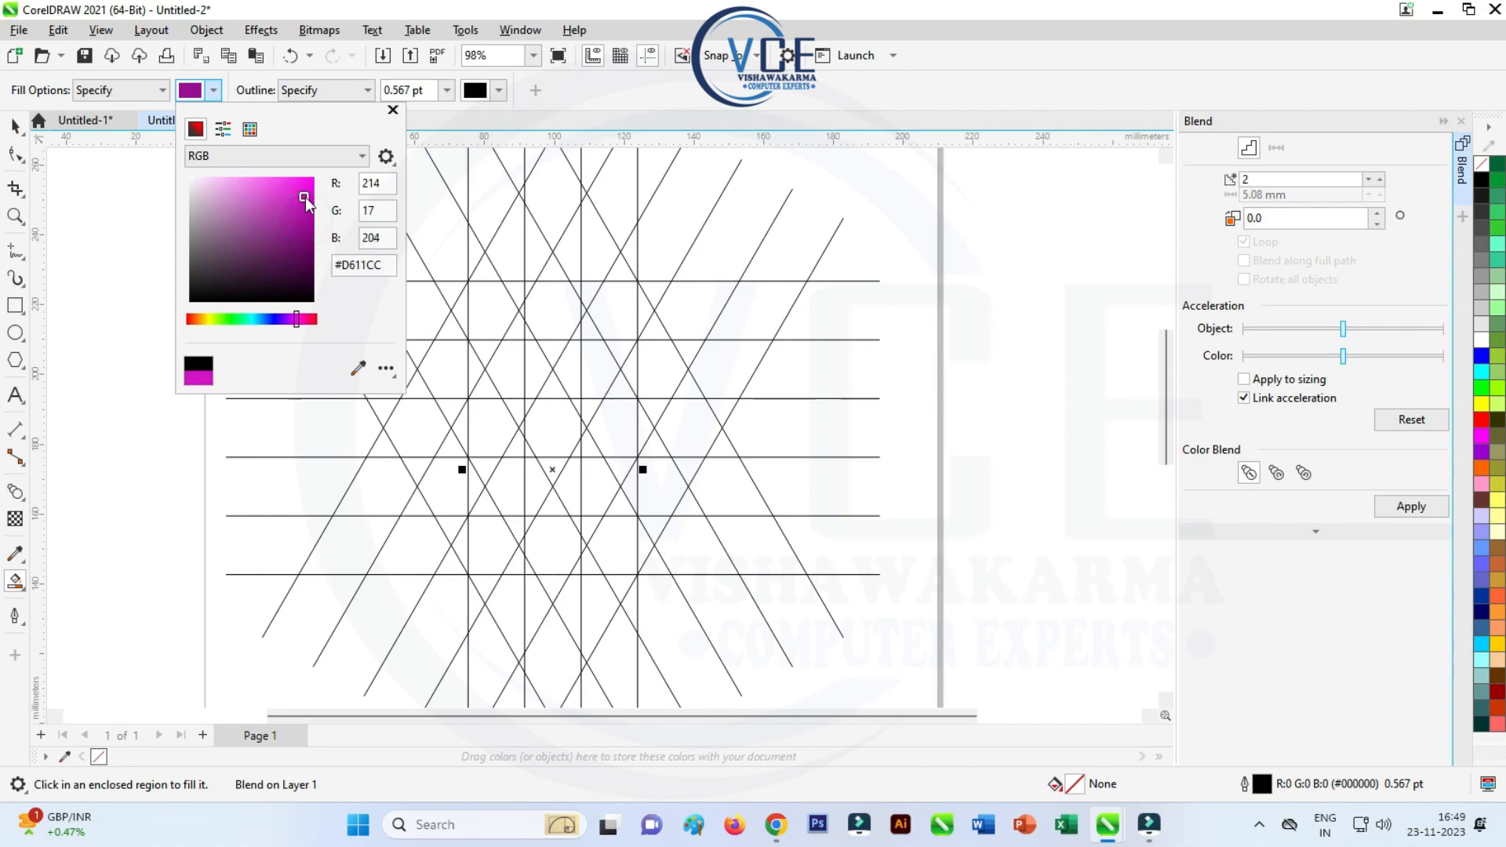
click(480, 293)
- Smart-fill the grid cells forming a hook shape: the pointed tall left arm, the bottom bar and the short right upright
scroll(485, 389, up, 1)
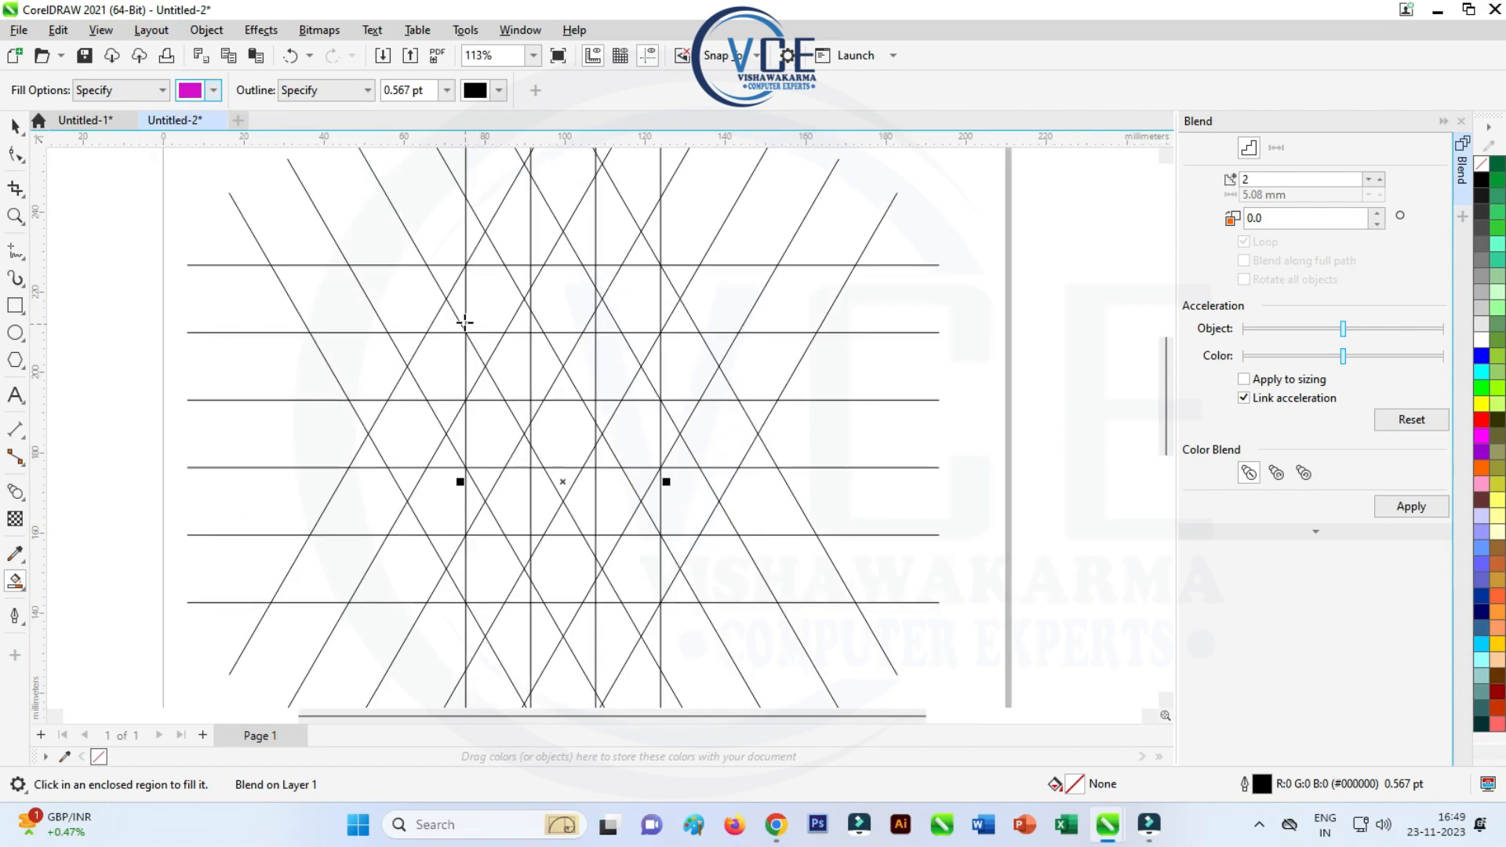
mouse_move(458, 301)
mouse_down()
mouse_move(448, 373)
mouse_move(414, 386)
mouse_move(400, 428)
mouse_move(438, 420)
mouse_move(448, 439)
mouse_move(403, 478)
mouse_move(447, 497)
mouse_move(458, 566)
mouse_move(511, 588)
mouse_move(514, 551)
mouse_move(510, 569)
mouse_move(589, 588)
mouse_move(585, 502)
mouse_move(538, 497)
mouse_move(541, 543)
mouse_up()
click(540, 542)
scroll(621, 576, up, 2)
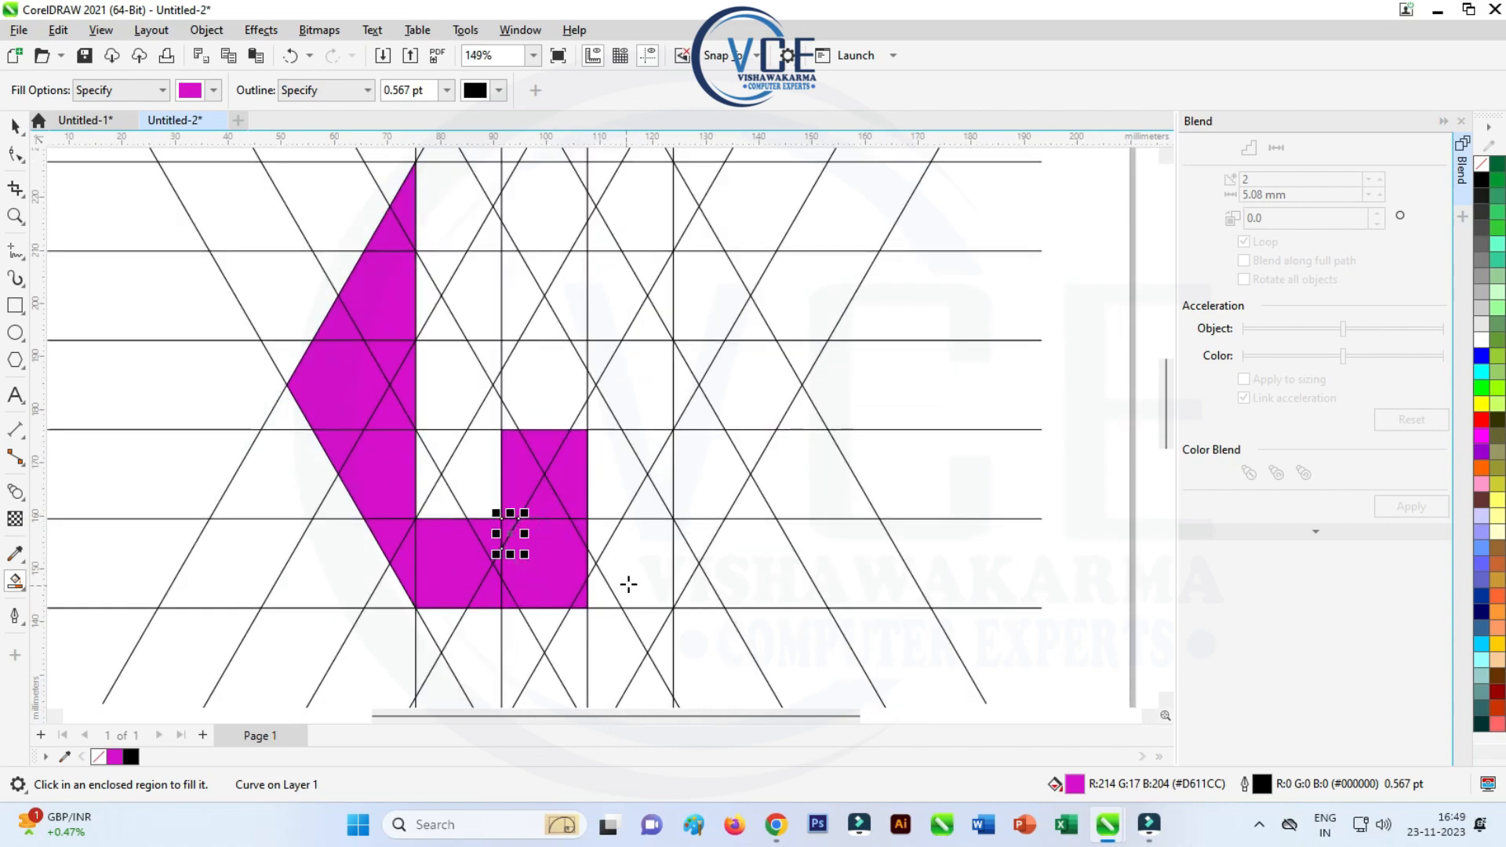
click(15, 125)
click(209, 335)
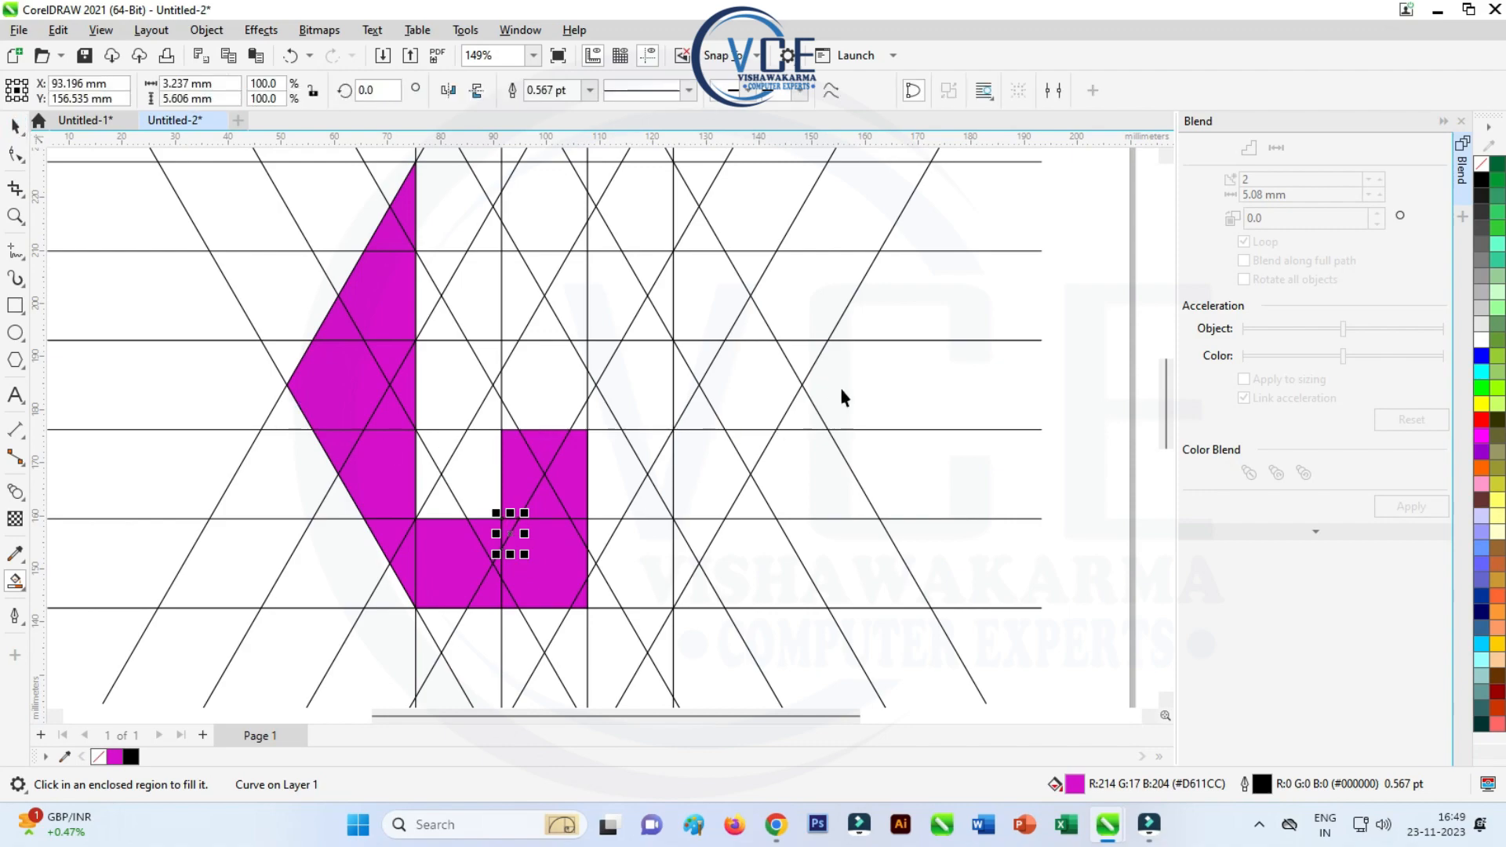
- Weld all the magenta pieces into one shape
scroll(640, 496, down, 2)
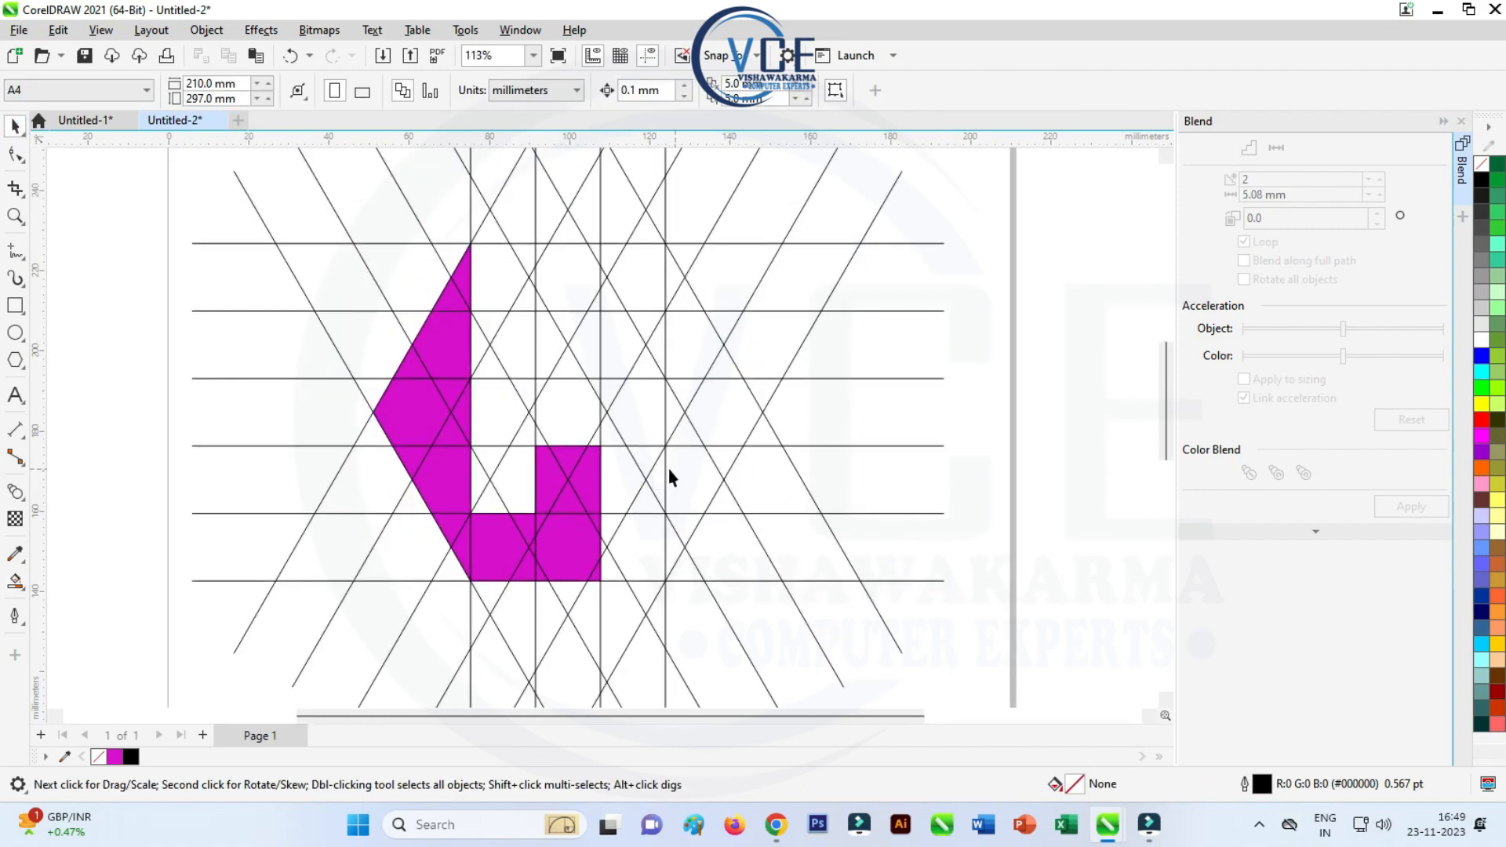
scroll(447, 386, down, 1)
drag(333, 236, 627, 616)
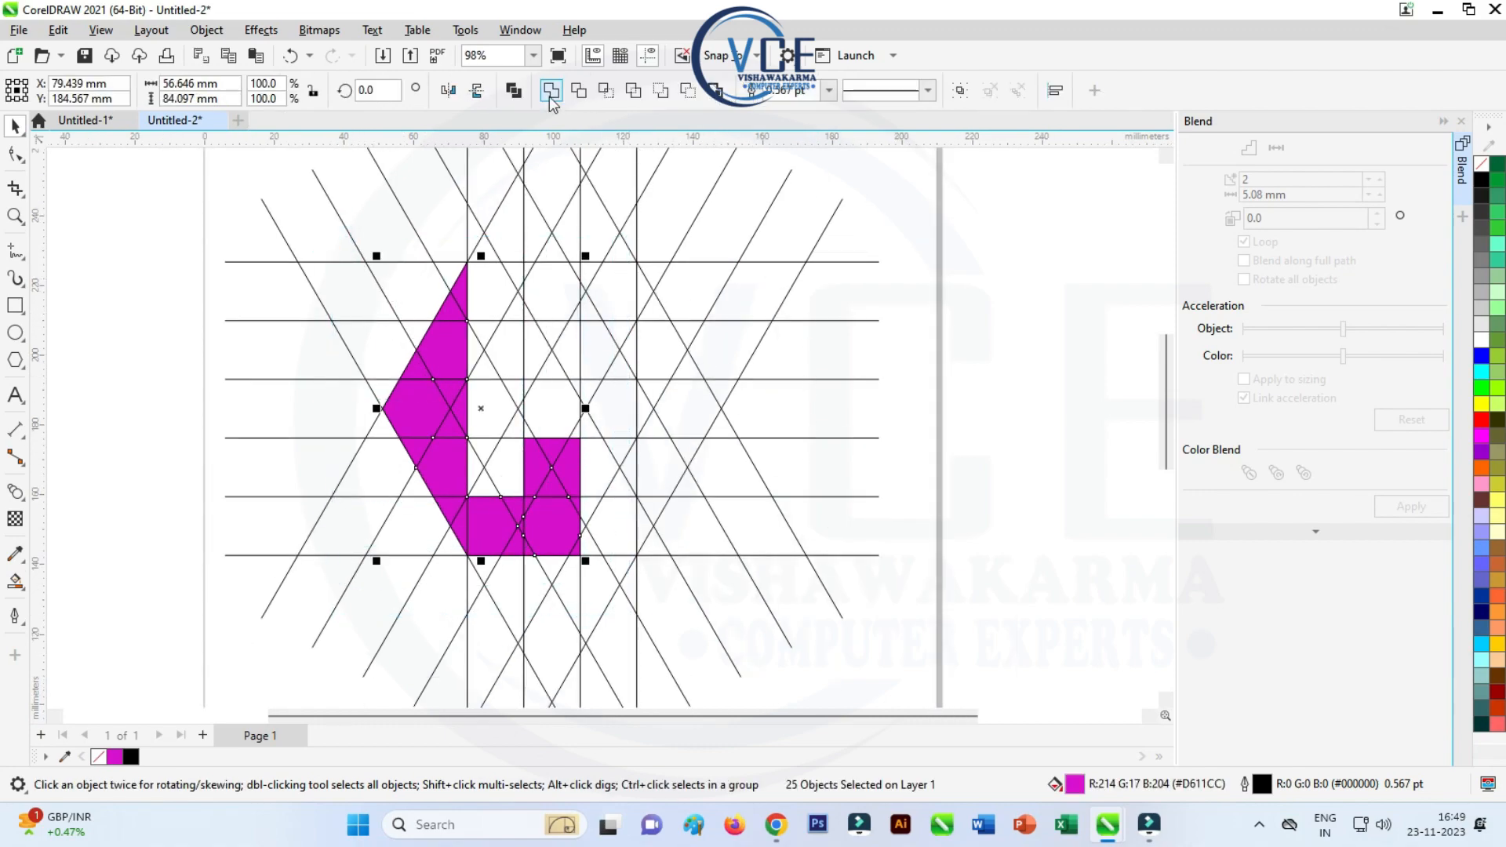
click(551, 92)
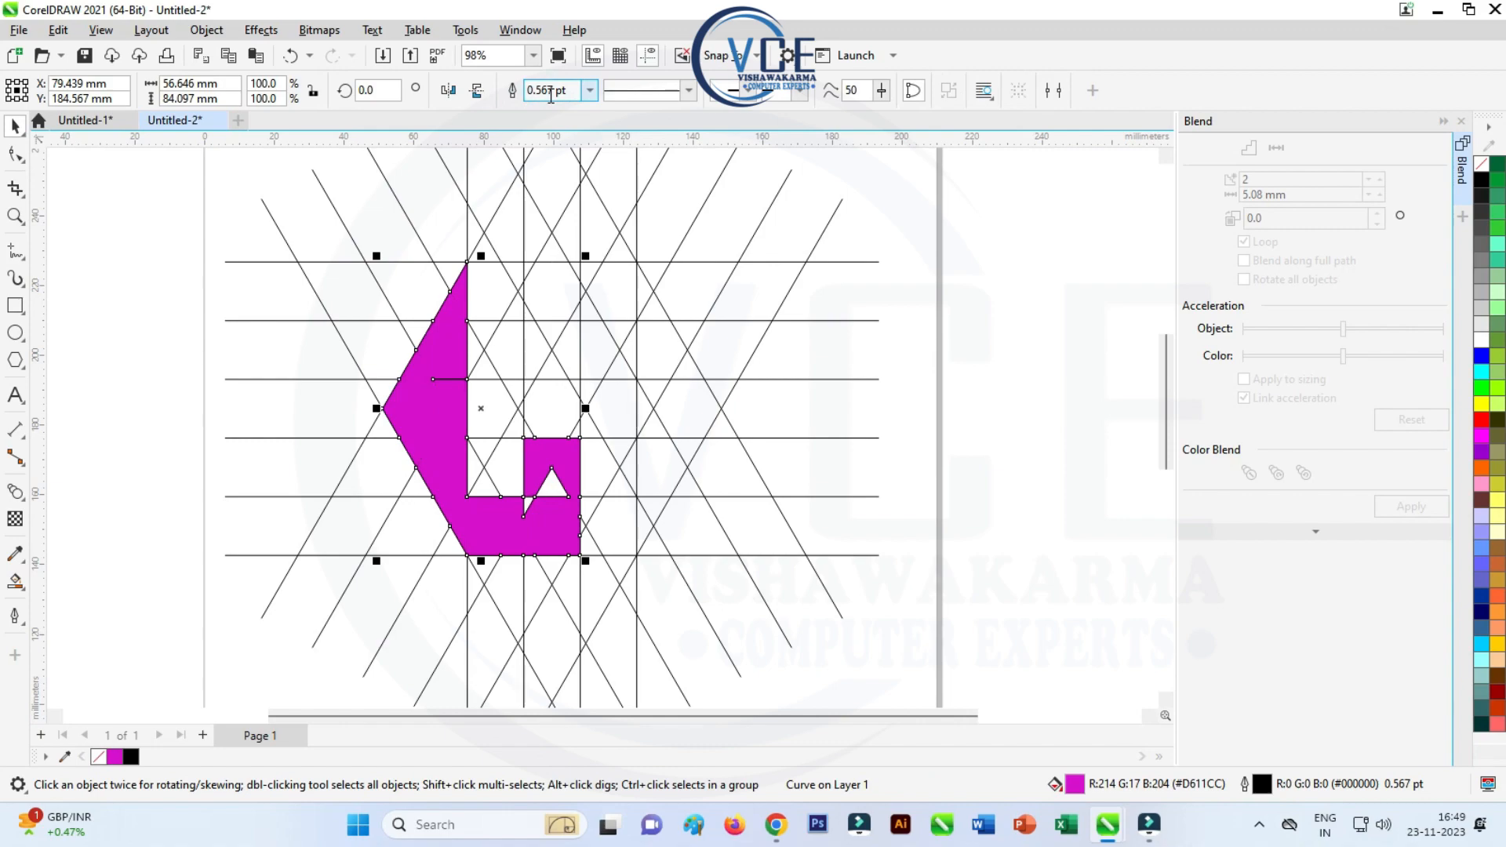
- Delete the stray nodes around the white triangular gaps in the short right upright so its fill is solid
scroll(561, 511, up, 2)
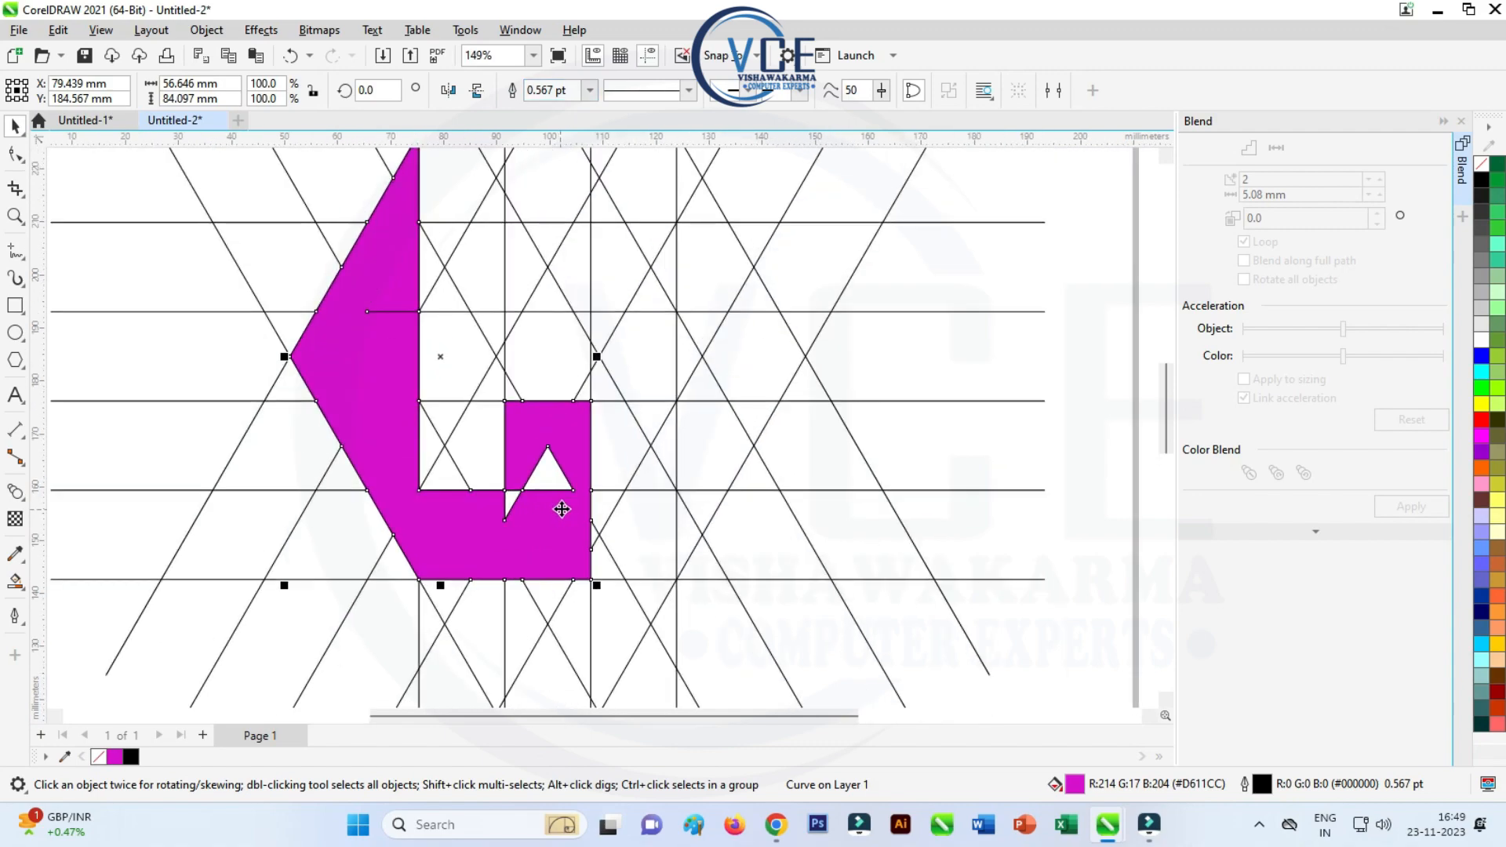
key(F10)
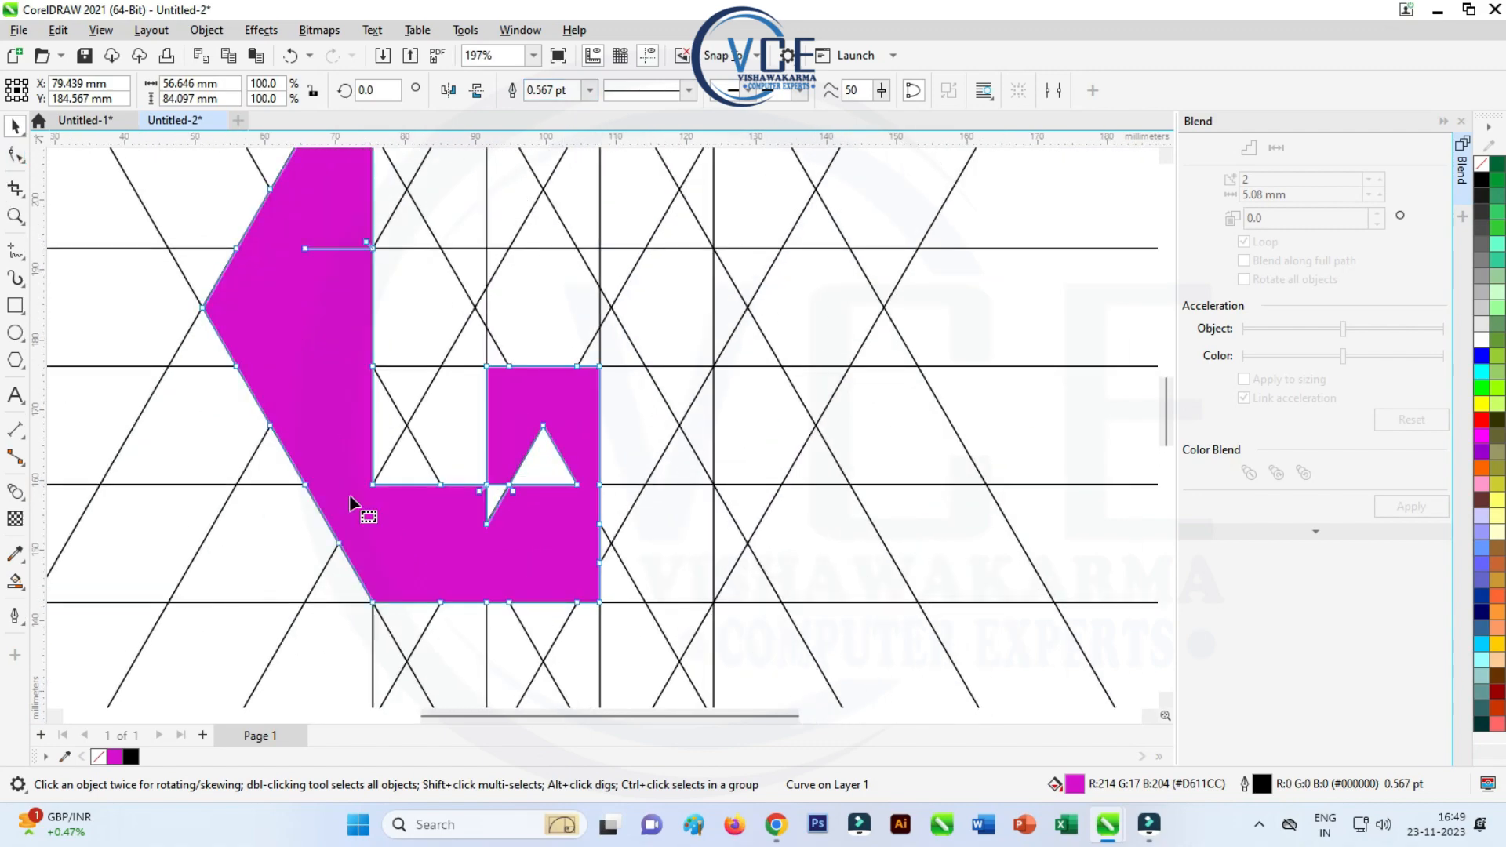
double_click(578, 484)
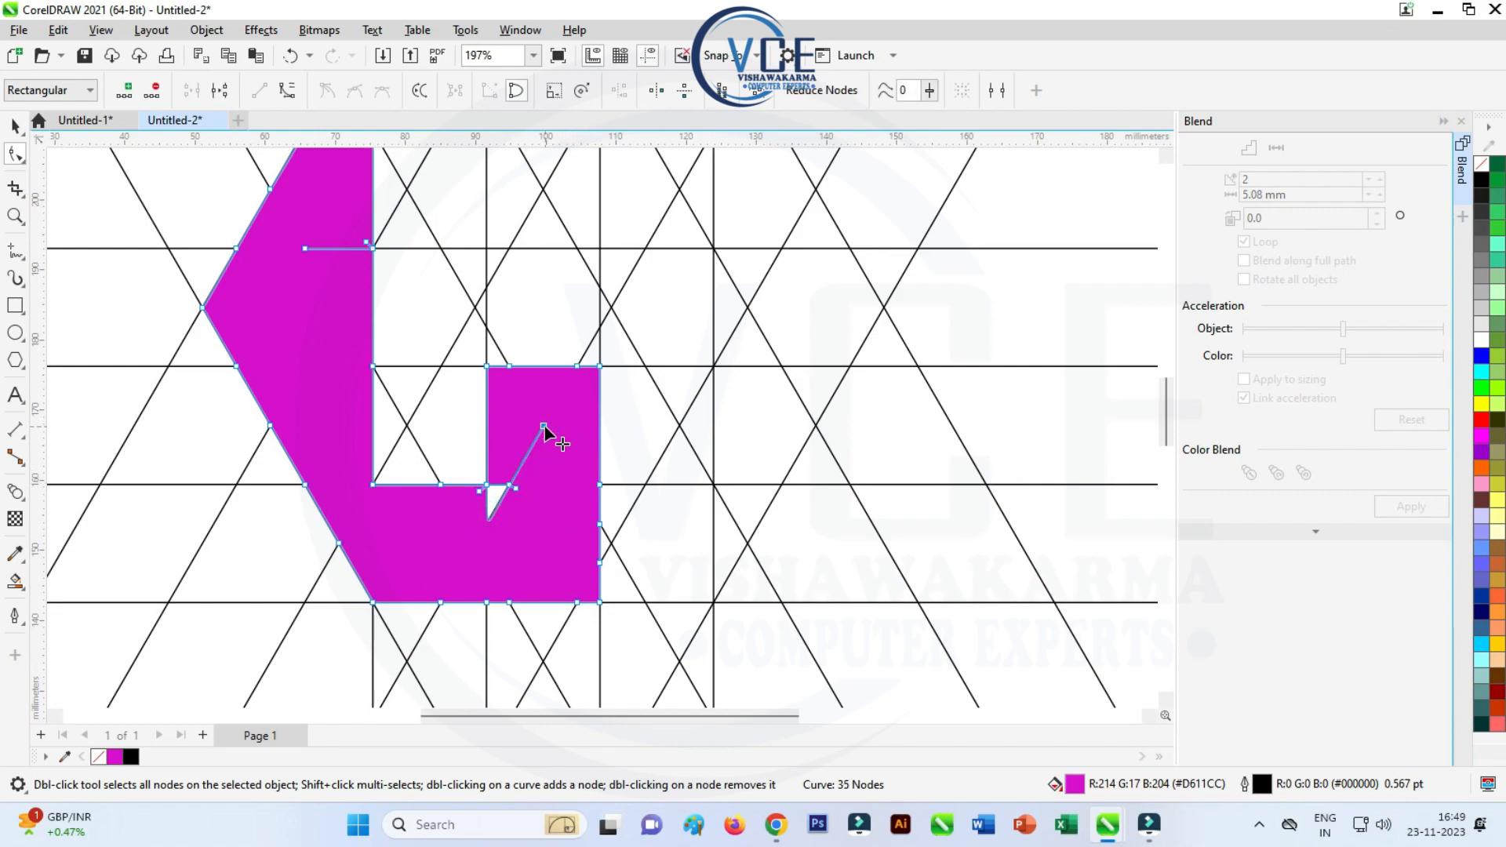
double_click(542, 422)
double_click(512, 485)
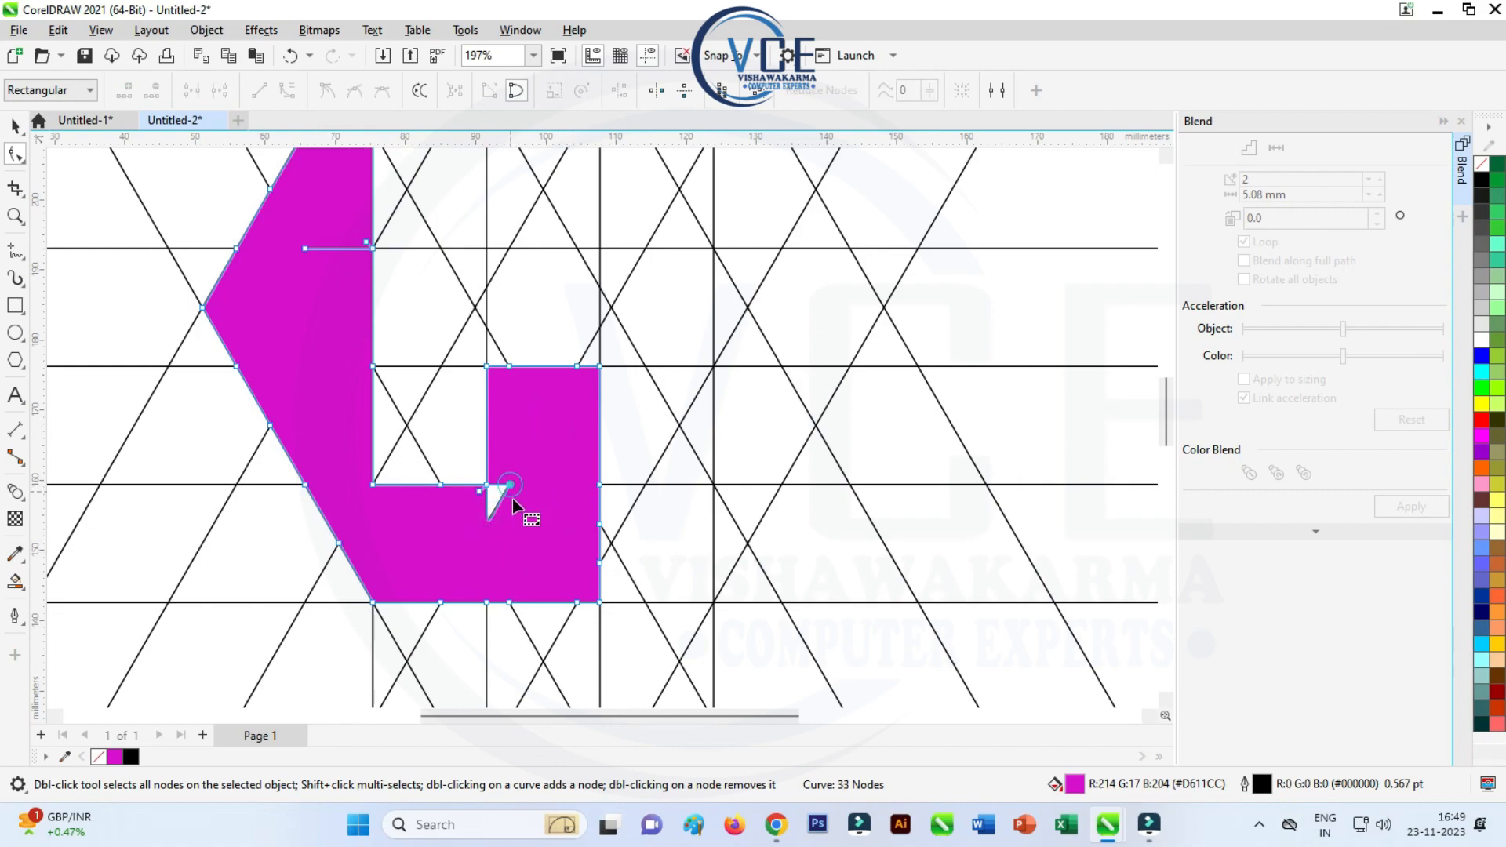
double_click(511, 485)
click(500, 516)
click(258, 90)
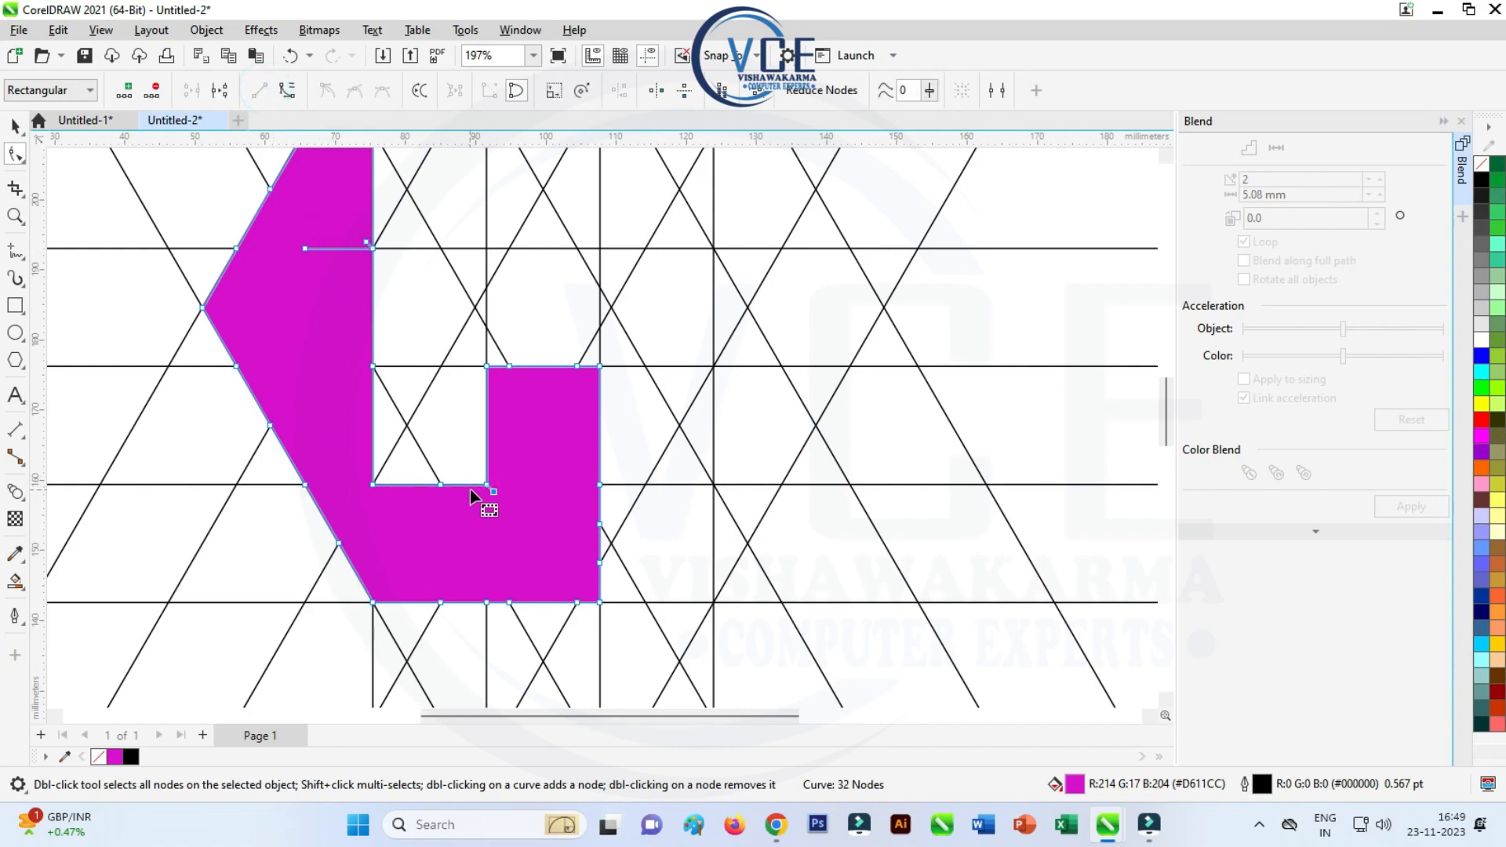
double_click(492, 490)
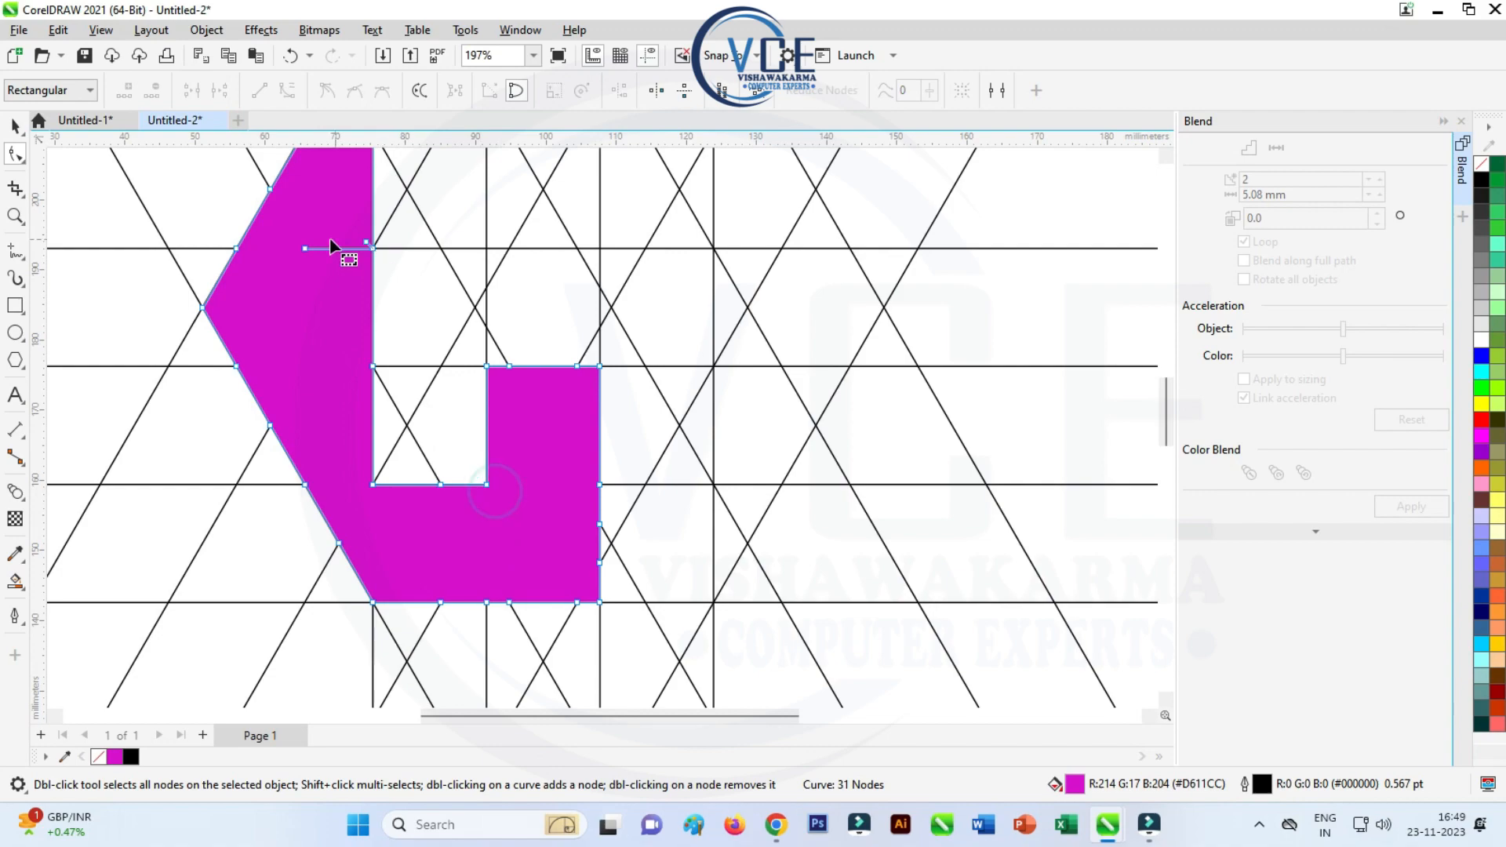
- Delete the two stray nodes forming the horizontal slit inside the tall left arm
double_click(305, 248)
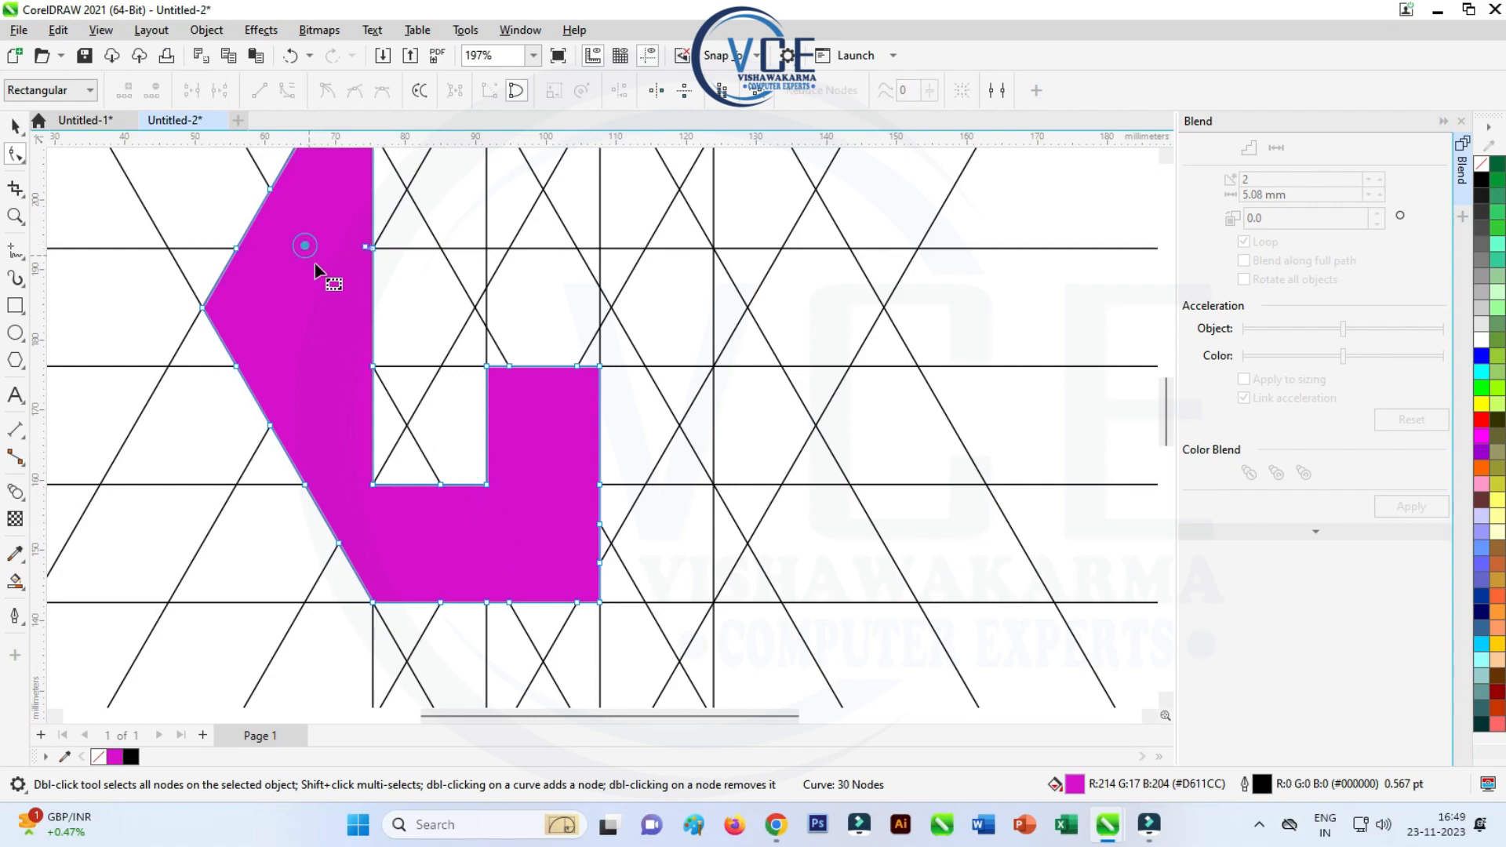
double_click(365, 248)
scroll(295, 366, down, 1)
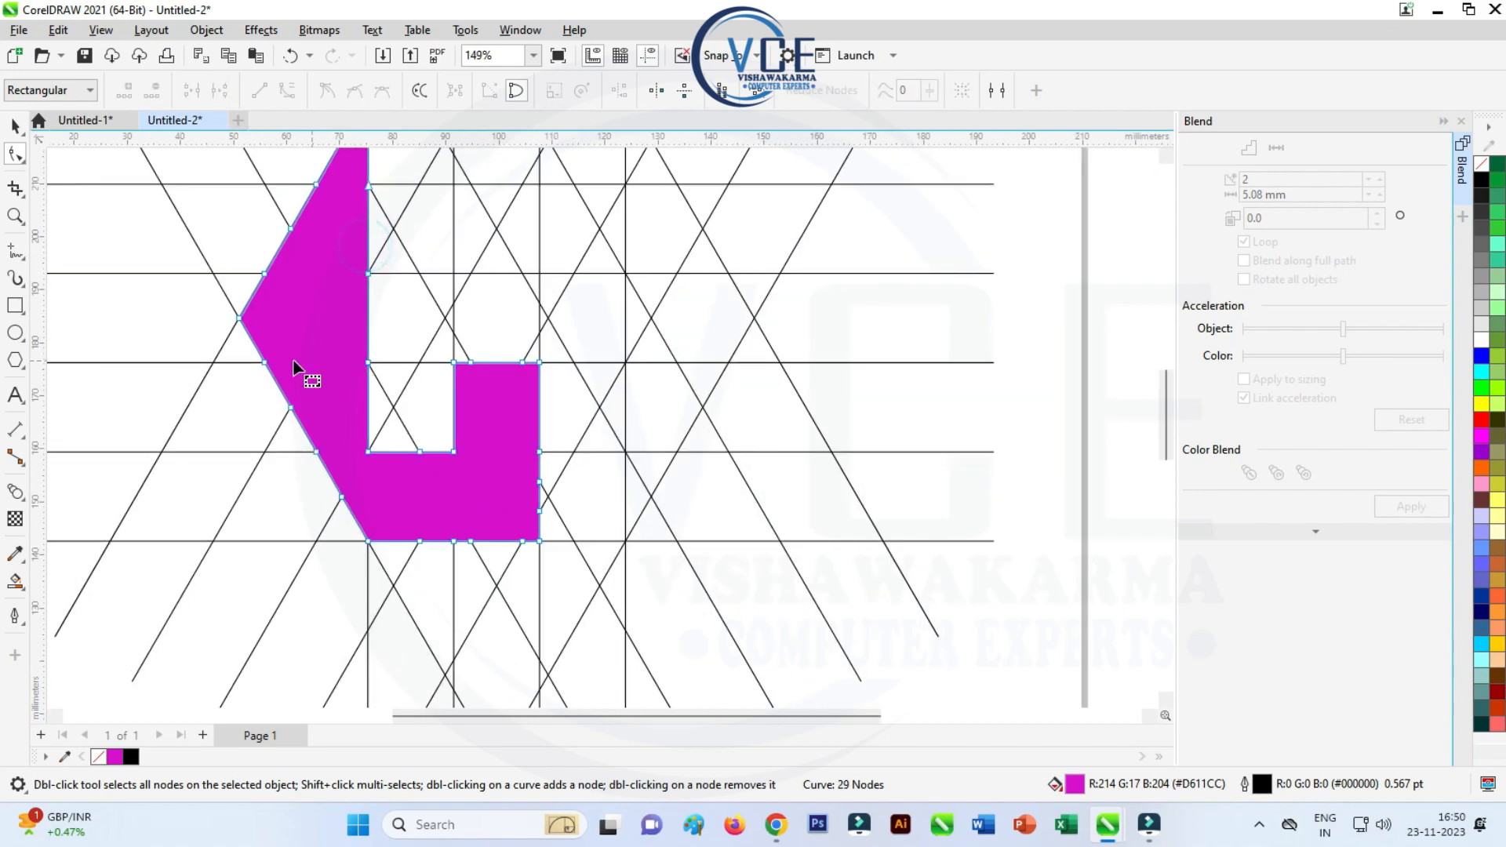
click(15, 125)
- Move the magenta hook's rotation centre into the gap above its short upright and create a copy rotated 180 degrees around it
scroll(414, 470, down, 1)
scroll(428, 204, down, 1)
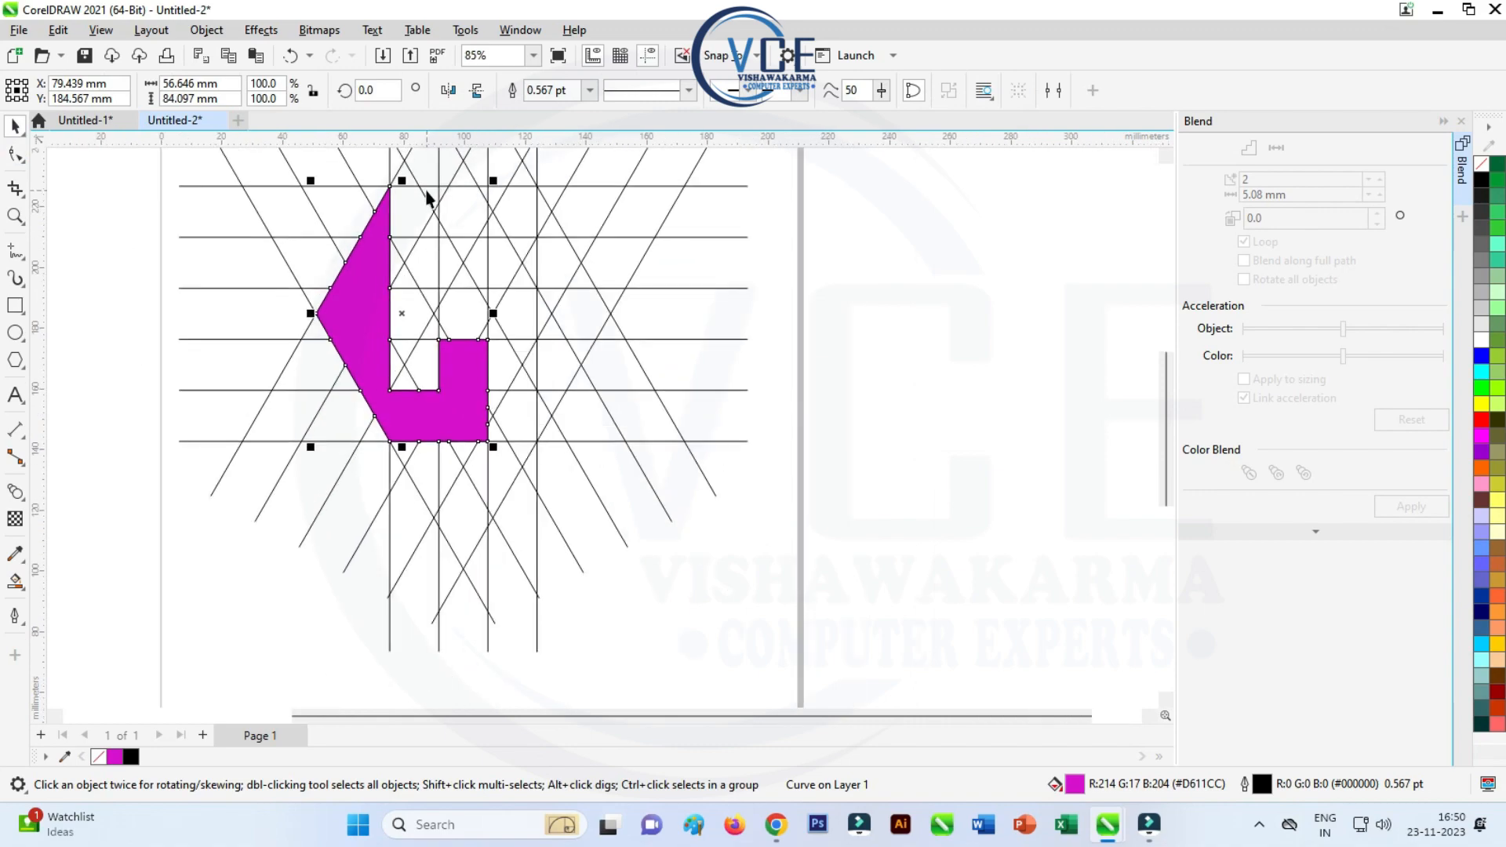
click(350, 340)
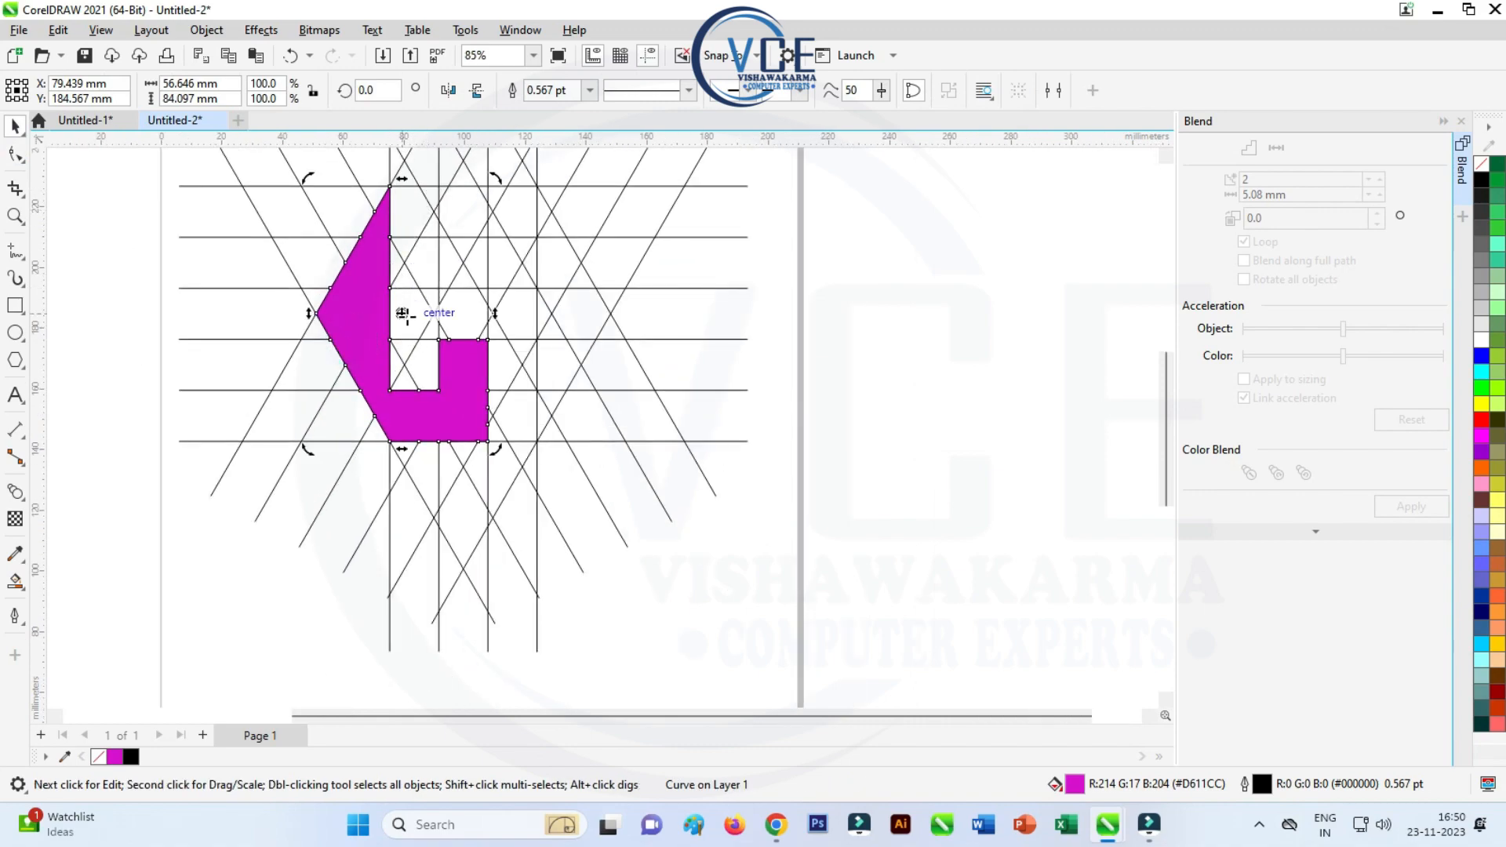
drag(403, 313, 465, 313)
scroll(453, 424, down, 1)
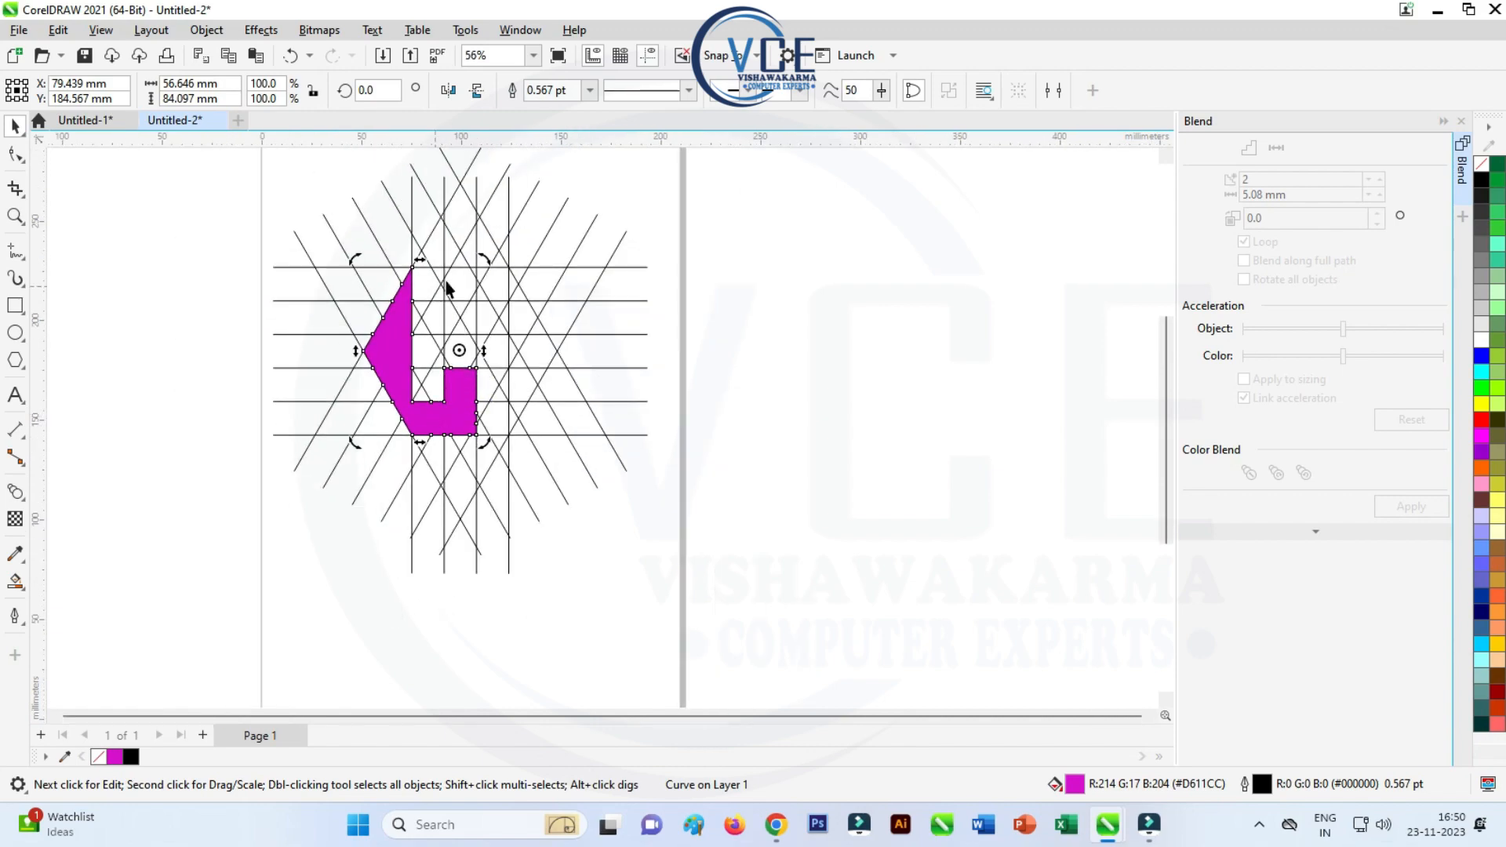
drag(487, 261, 422, 553)
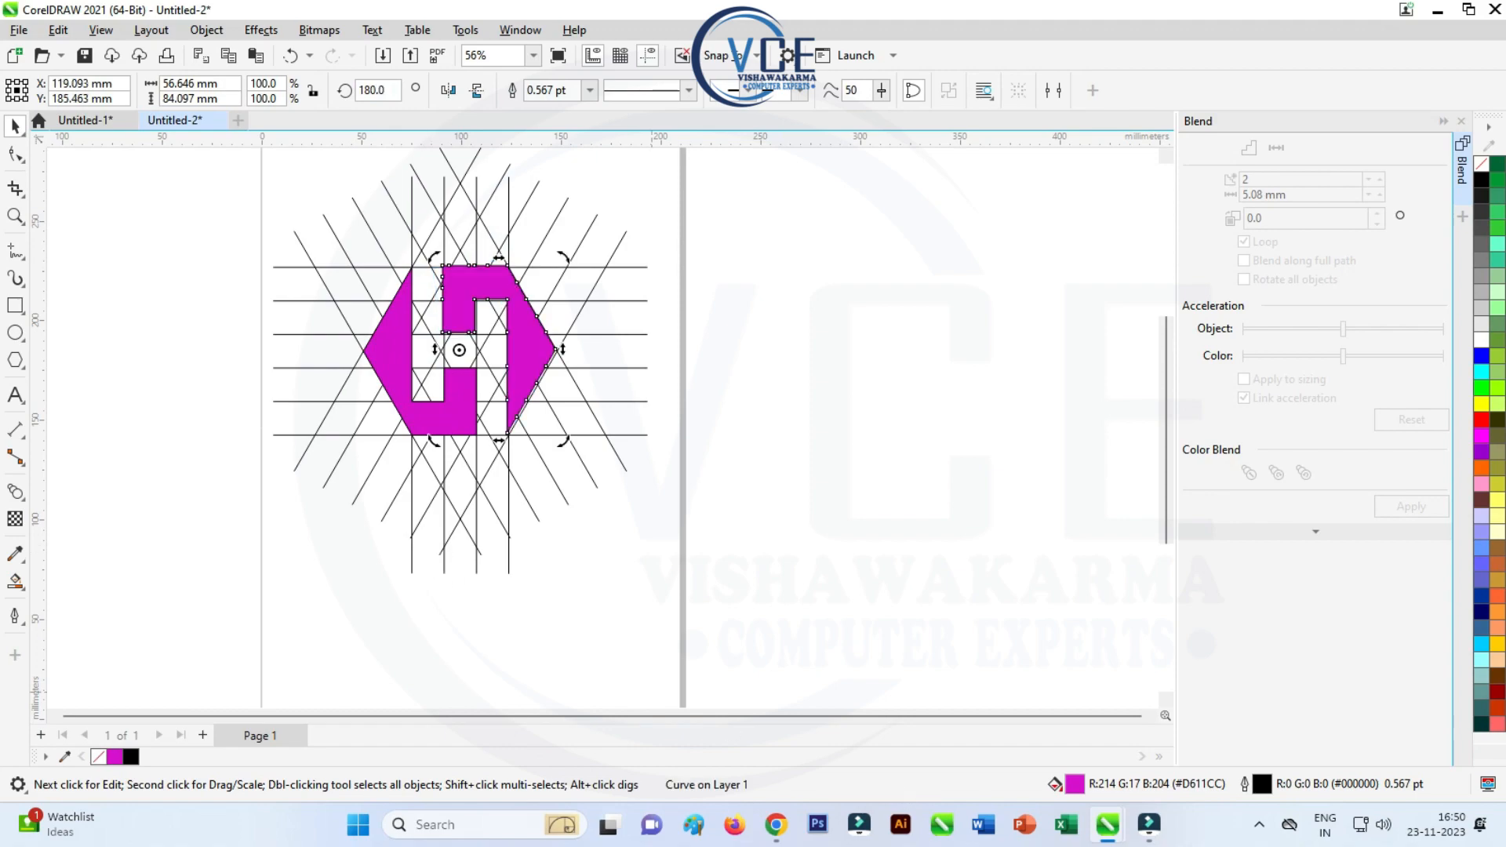
- Nudge the rotated hook so its edges align with the grid lines and mirror the original hook
scroll(513, 323, up, 3)
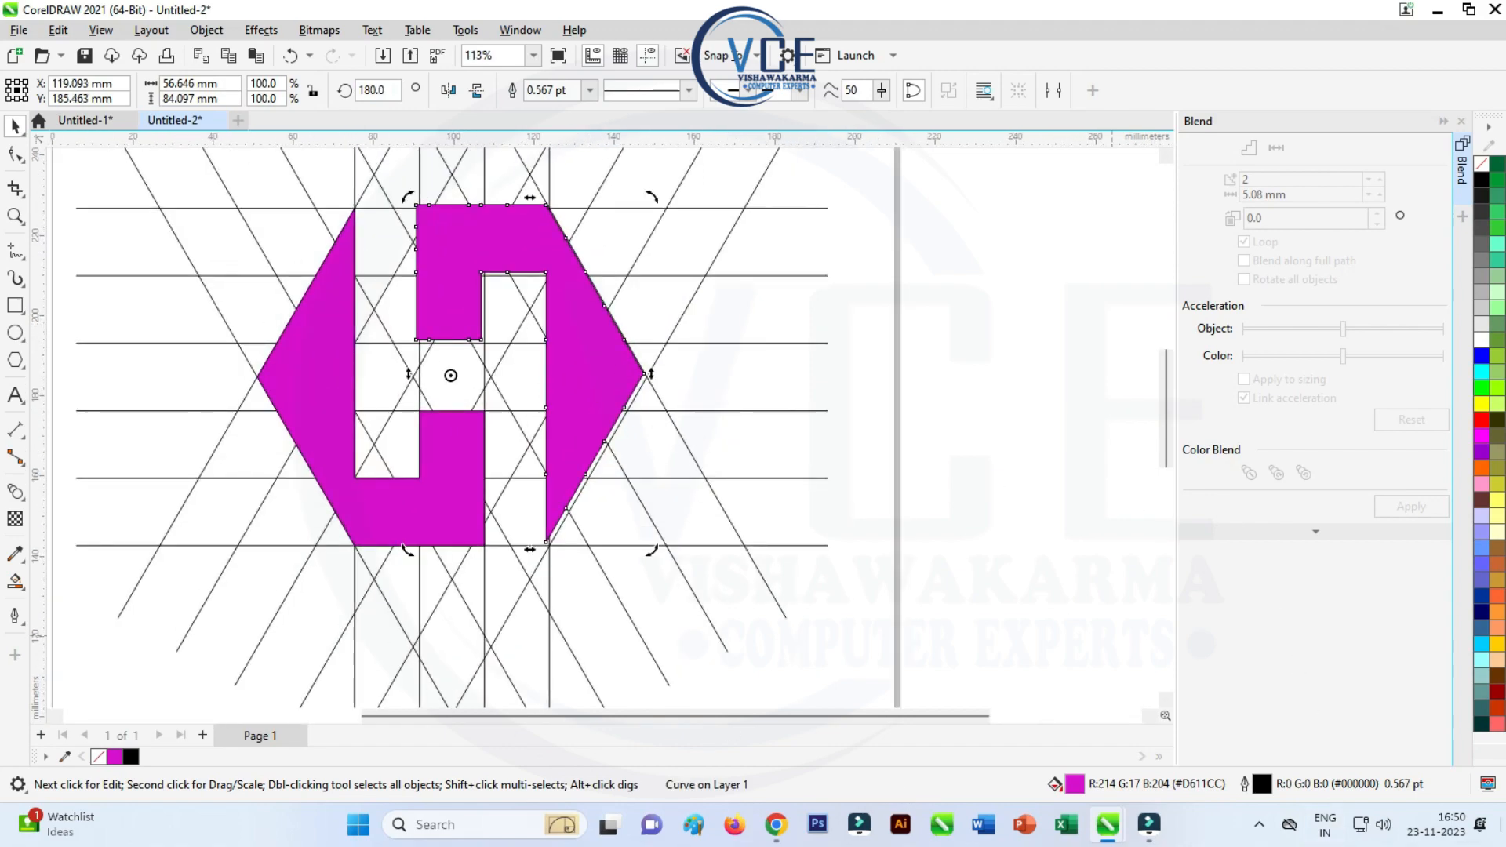
drag(403, 545, 407, 547)
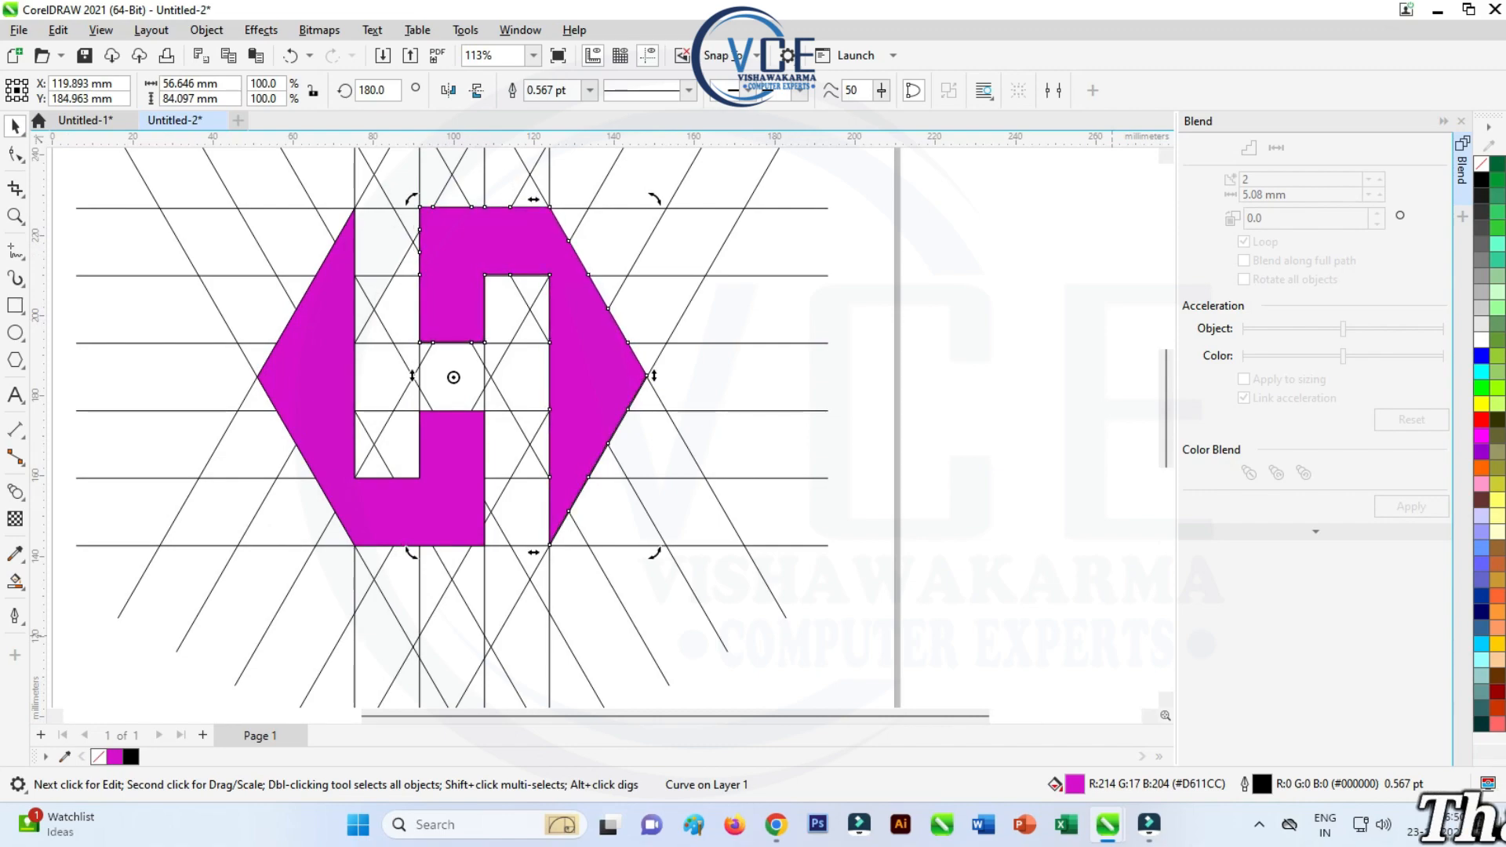
key(Down)
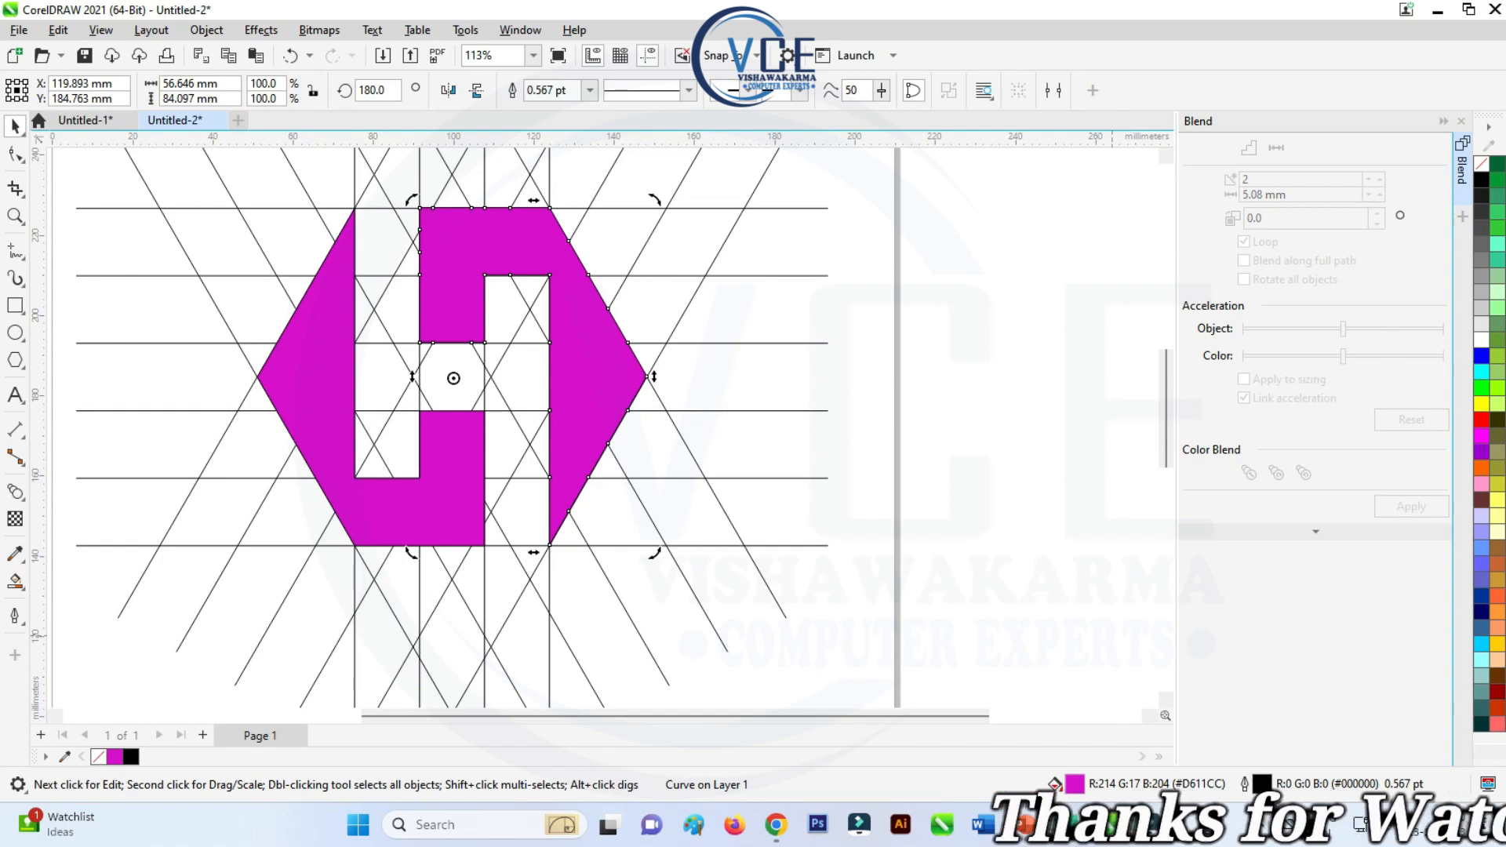
- Delete the three uppermost horizontal grid lines one by one
scroll(517, 423, down, 2)
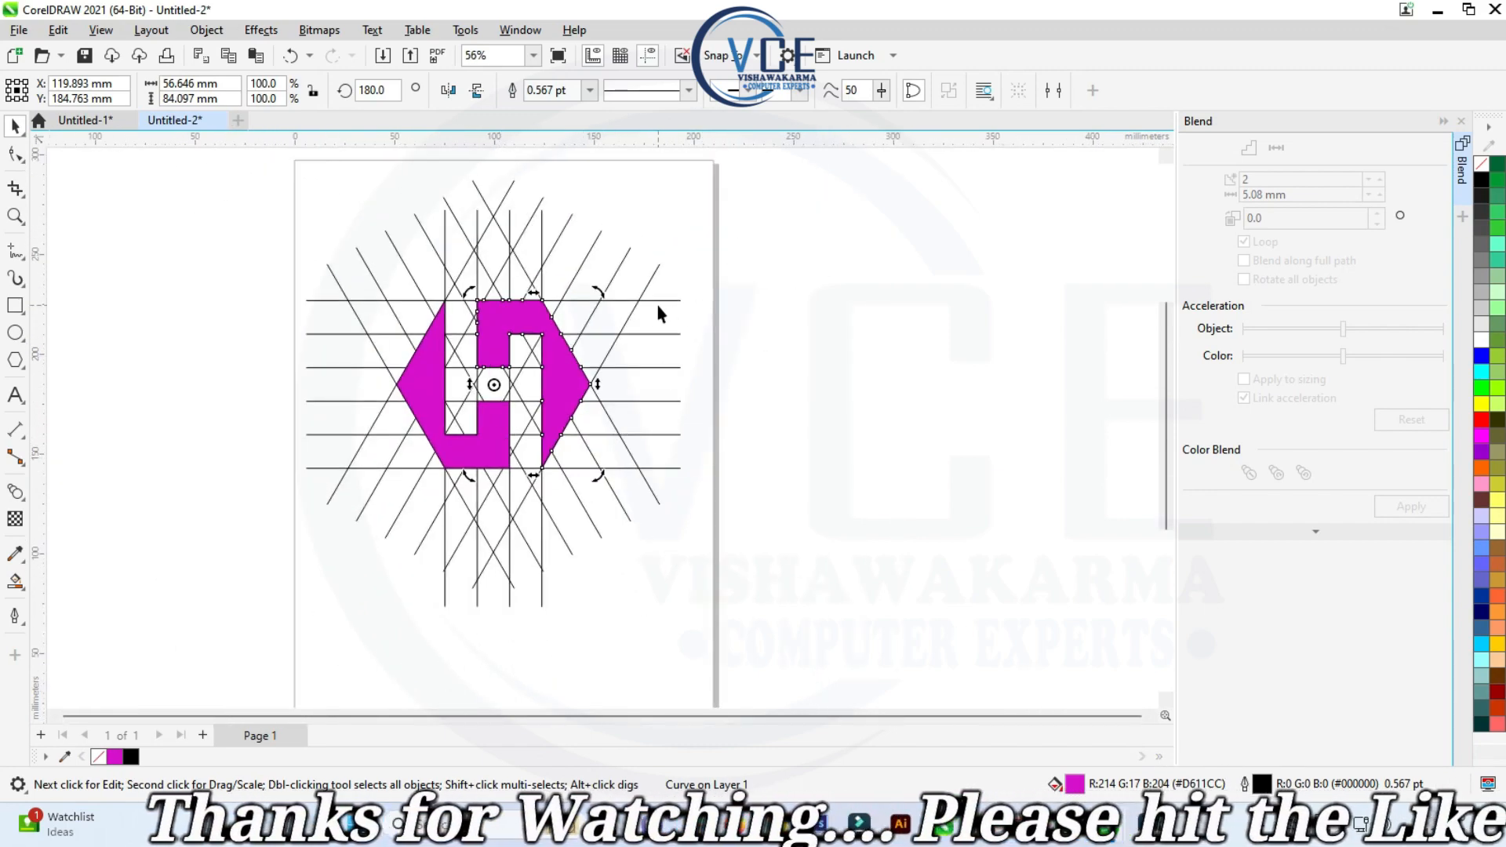
click(663, 298)
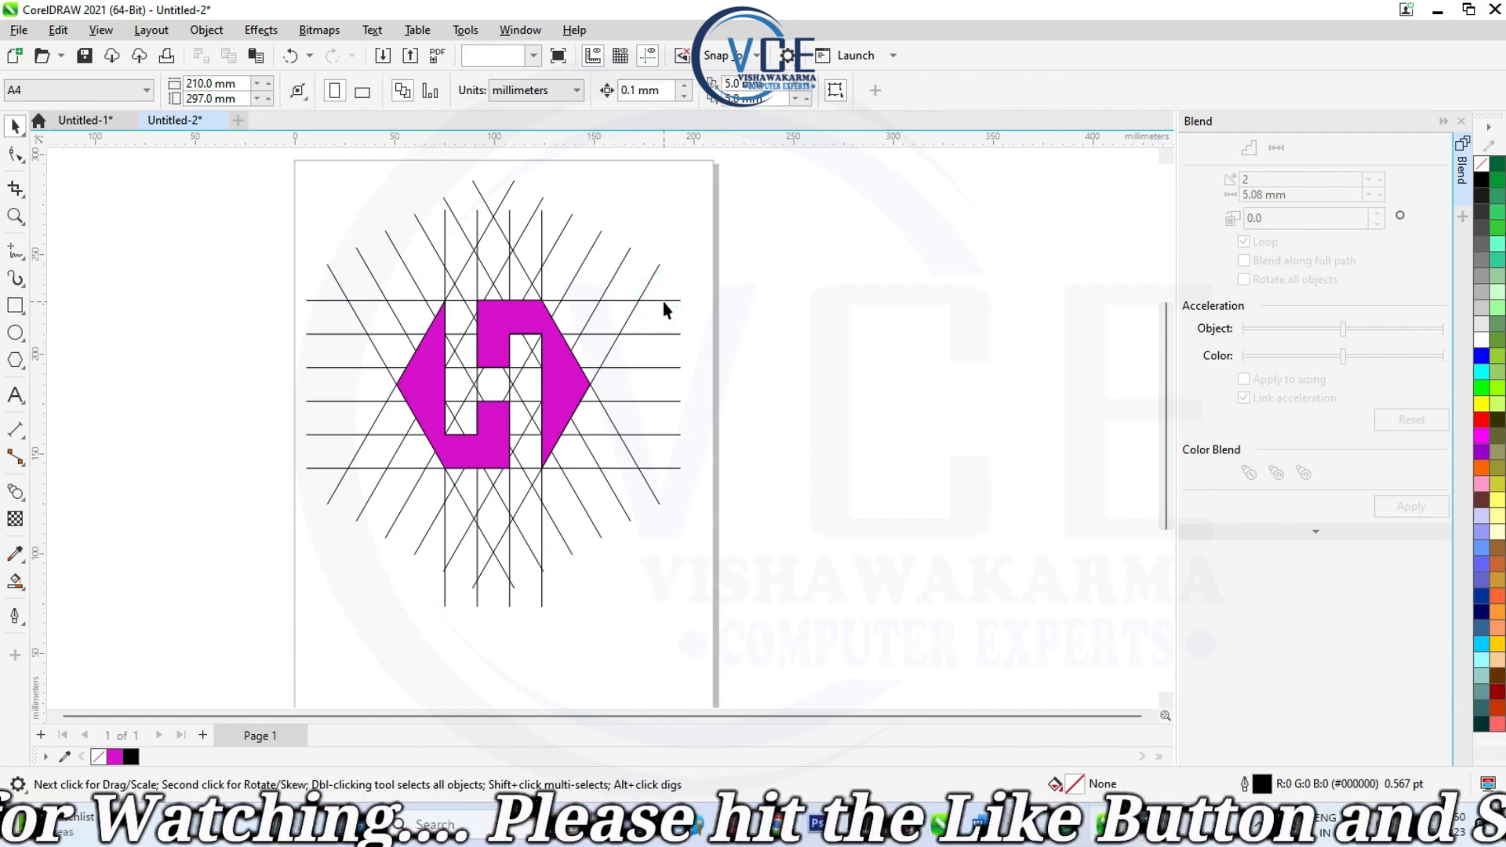
click(662, 301)
key(Delete)
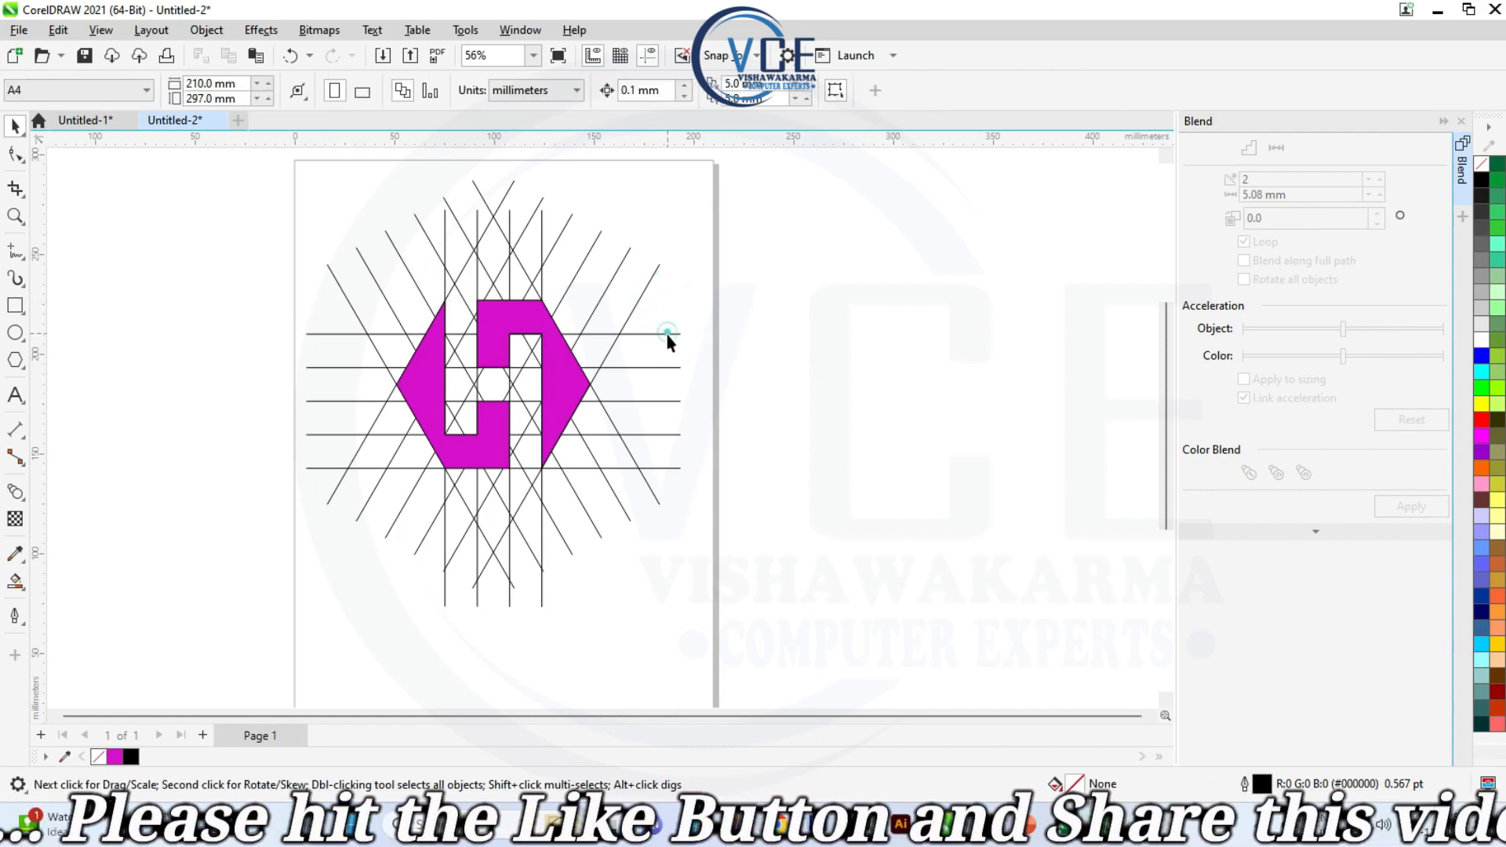
click(667, 335)
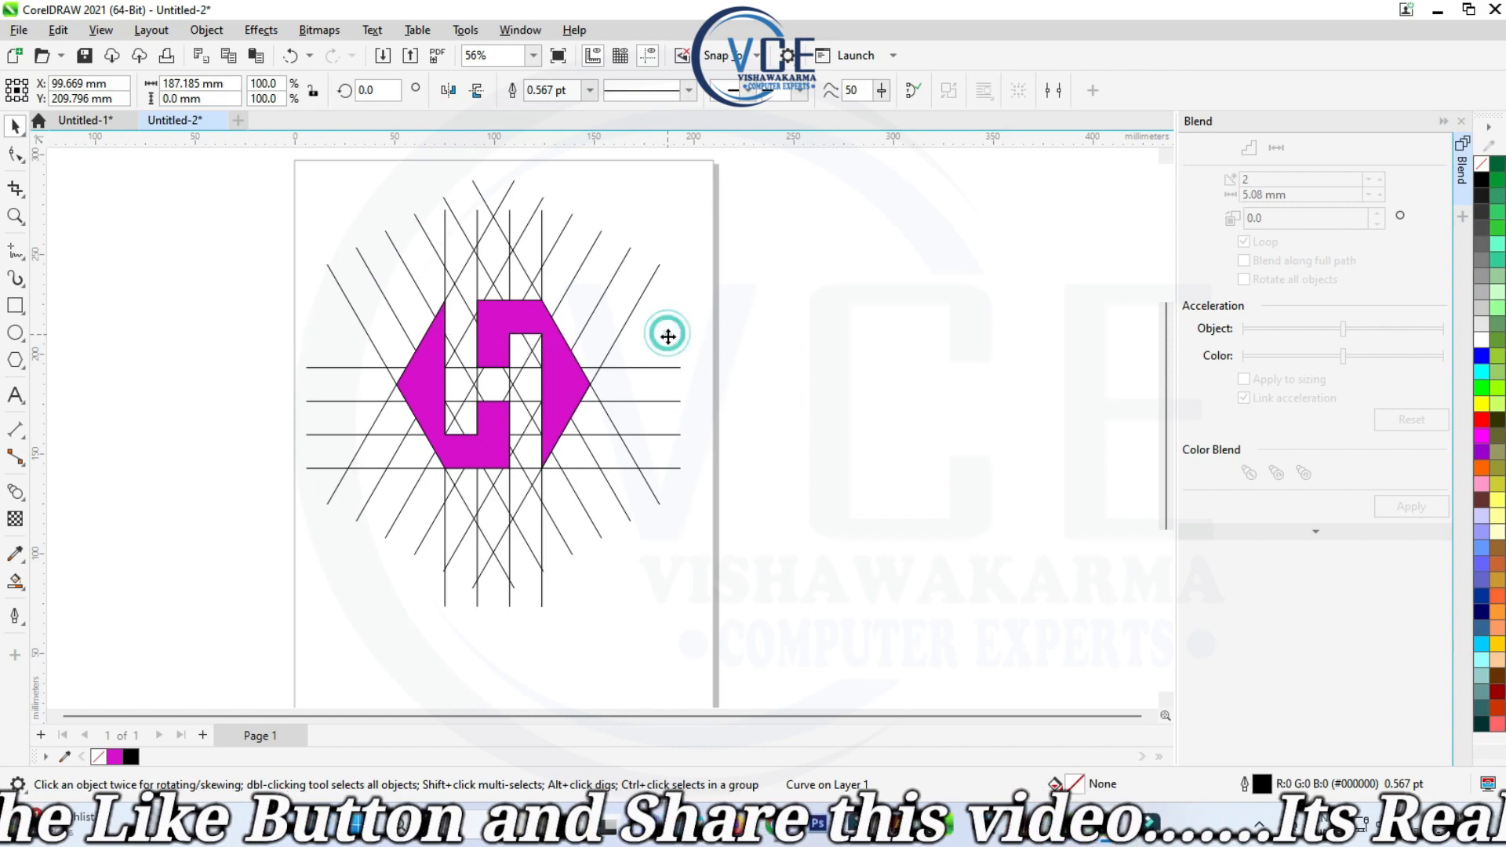
key(Delete)
click(663, 369)
key(Delete)
click(669, 402)
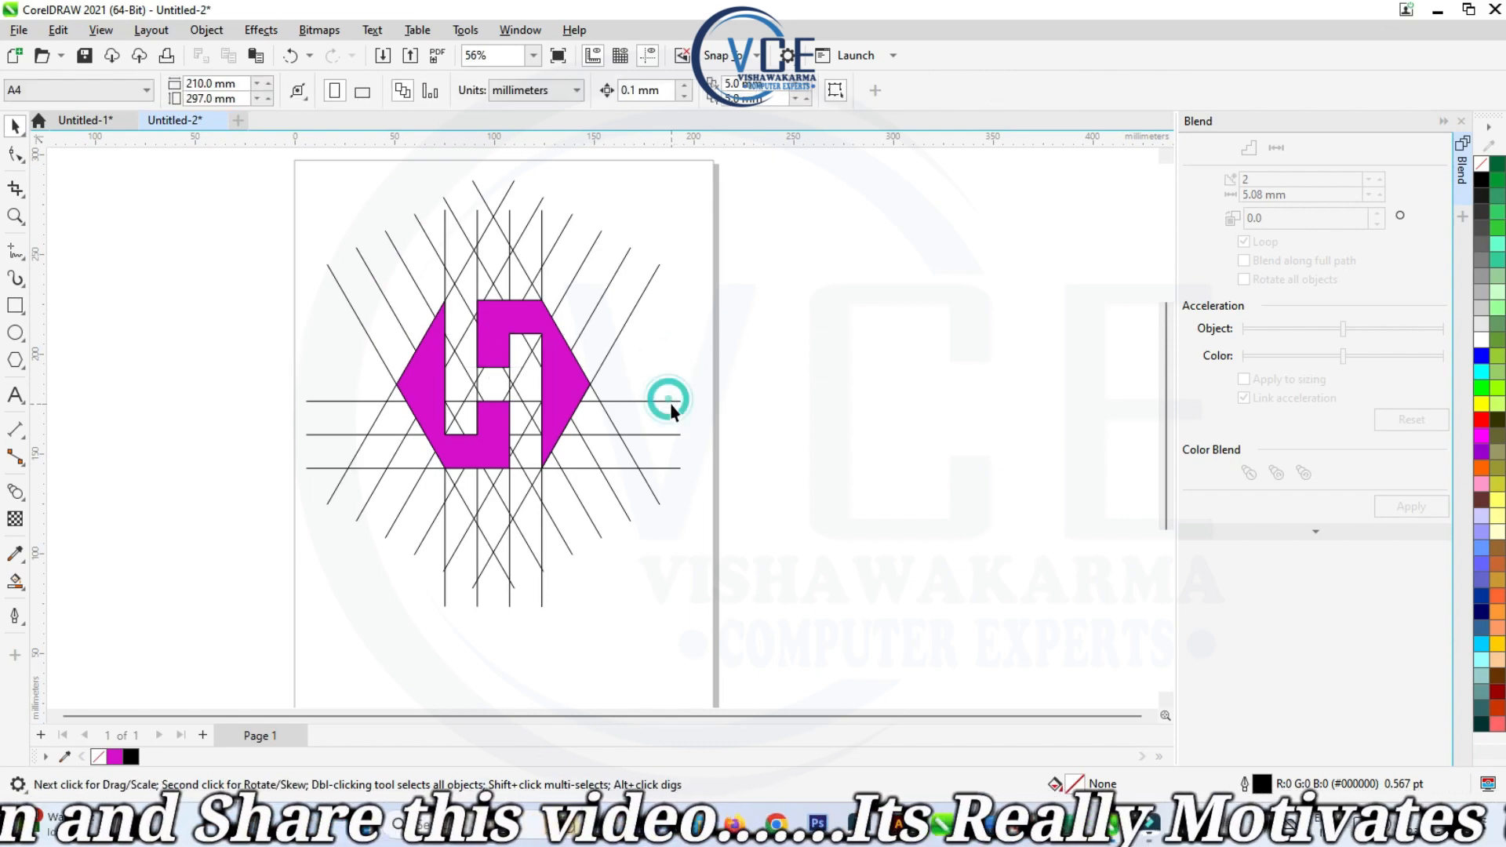
click(672, 402)
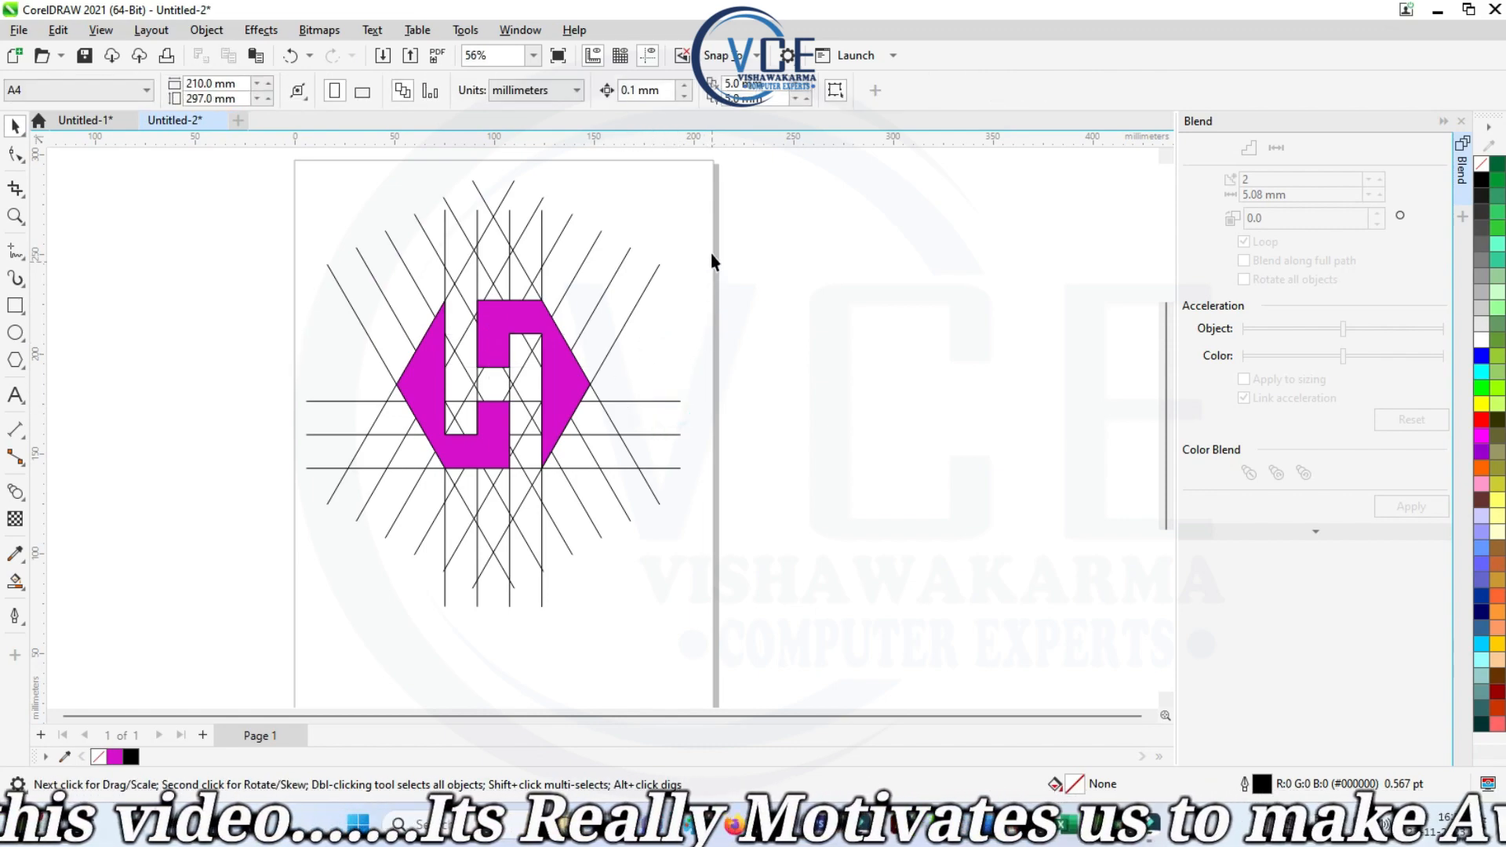
- Move the rotated hook off the grid beside the page and repeat the same move on the original hook
drag(539, 331, 918, 348)
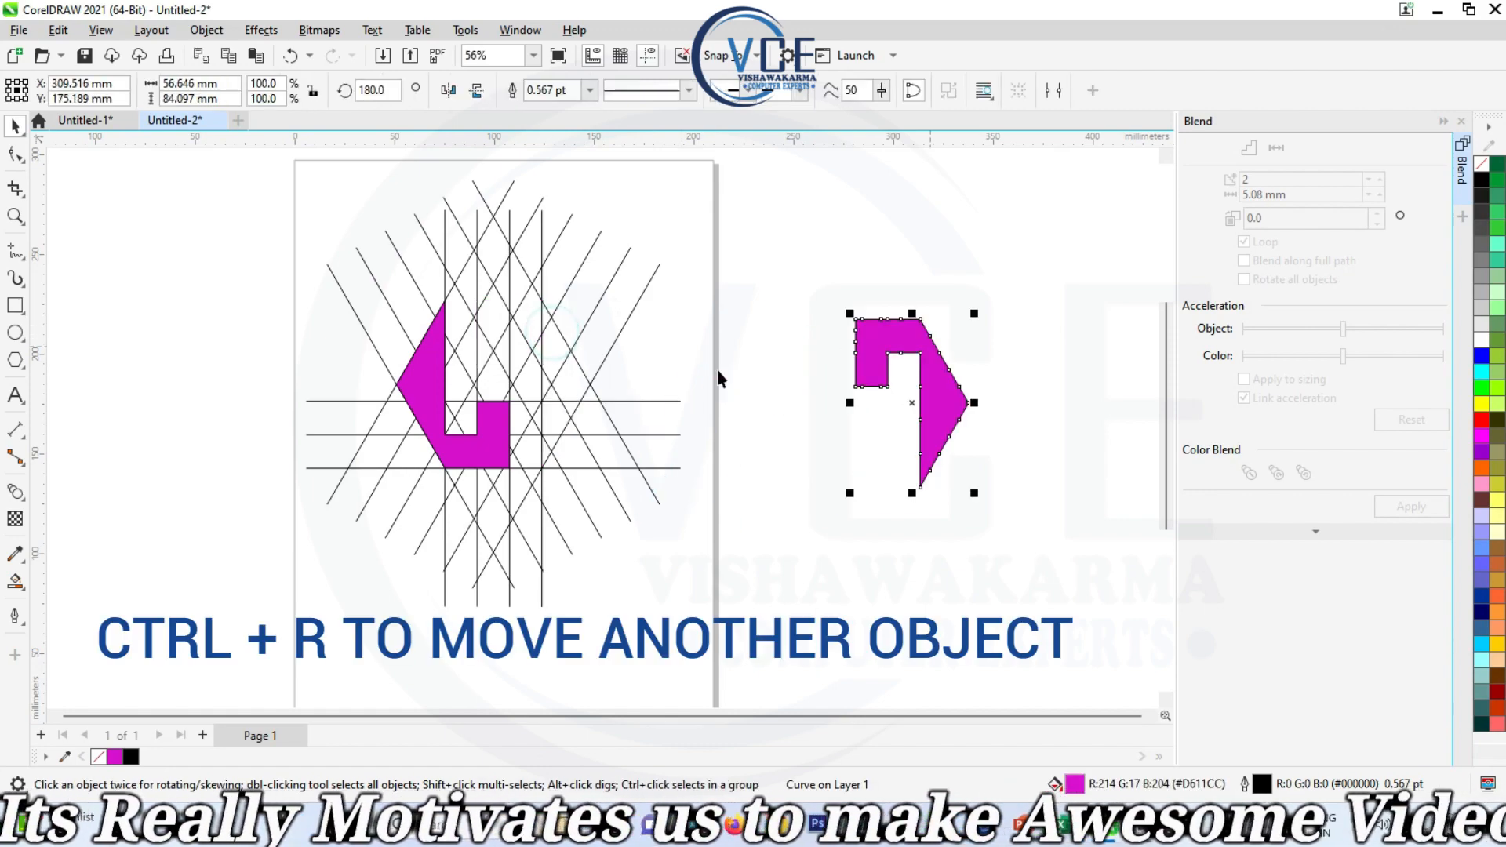
click(443, 408)
key(ctrl+r)
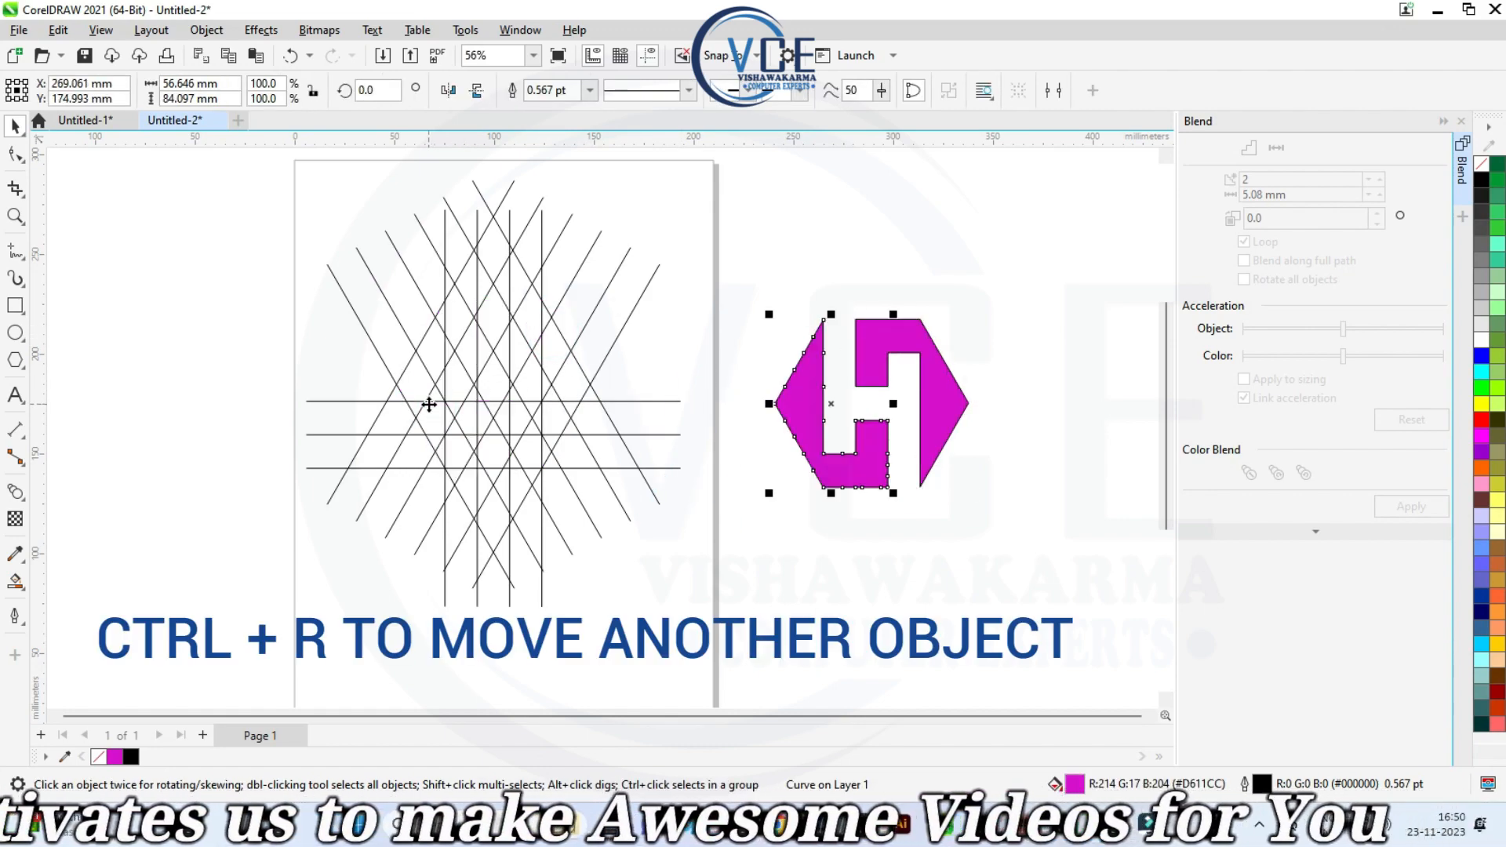
- Select all the remaining grid lines on the page and delete them
scroll(328, 402, down, 1)
drag(208, 182, 620, 606)
key(Delete)
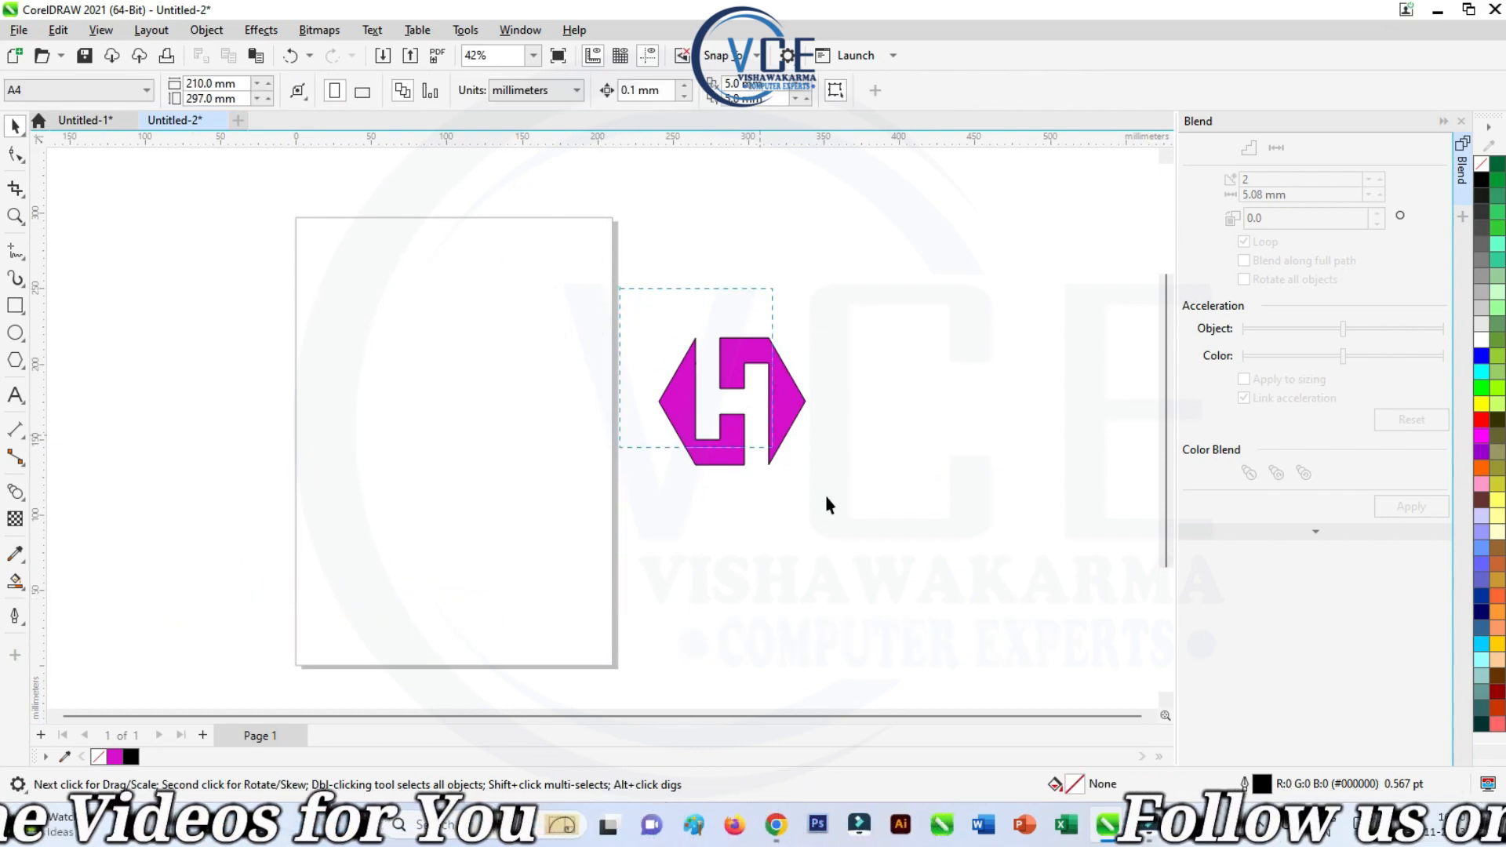
- Move both magenta hooks back onto the page together and weld them into one object
drag(825, 502, 823, 499)
drag(783, 436, 497, 413)
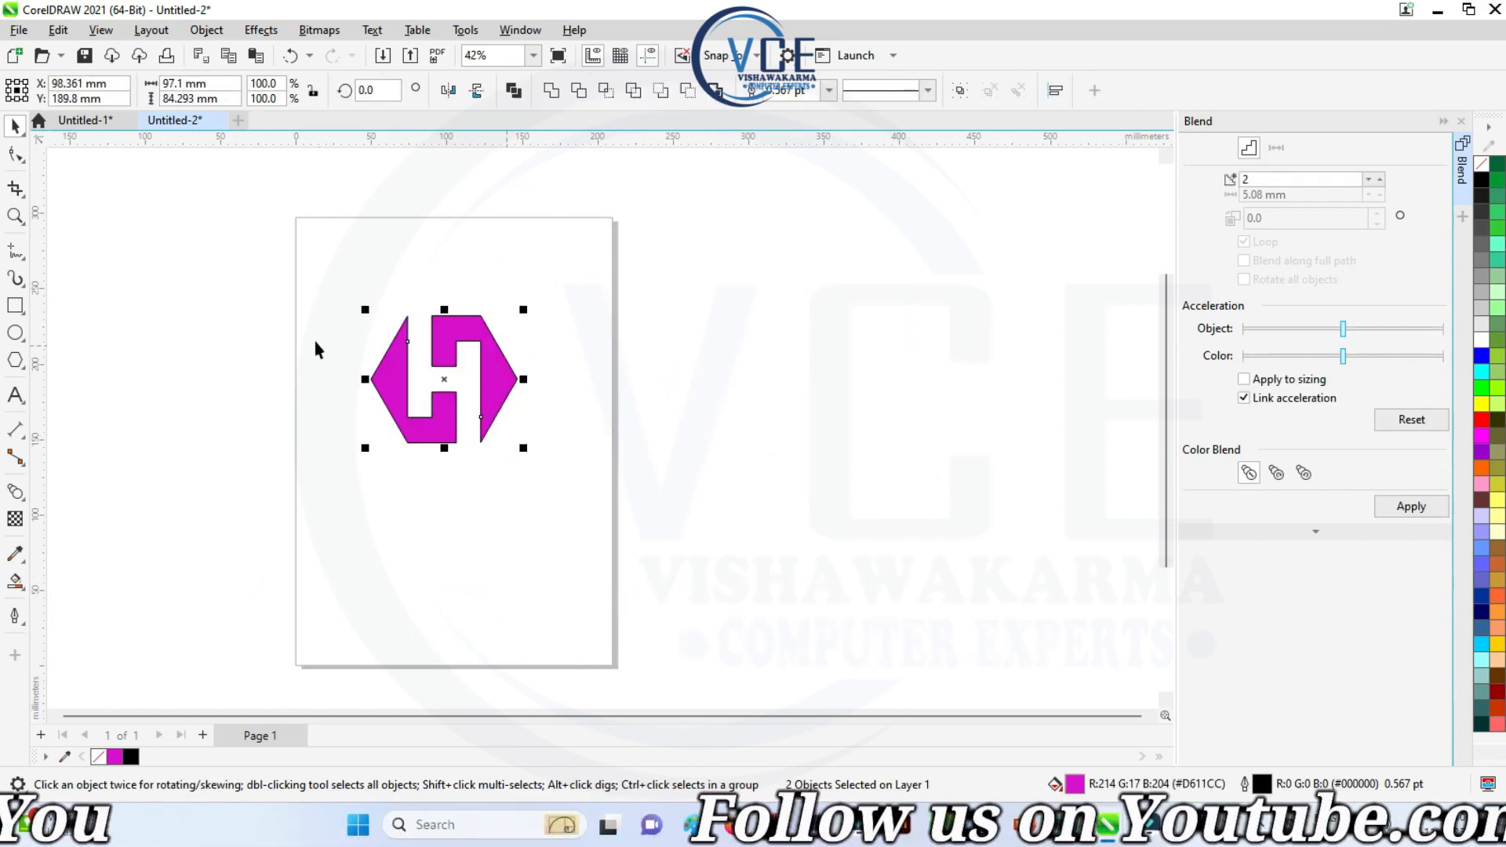
scroll(323, 345, up, 2)
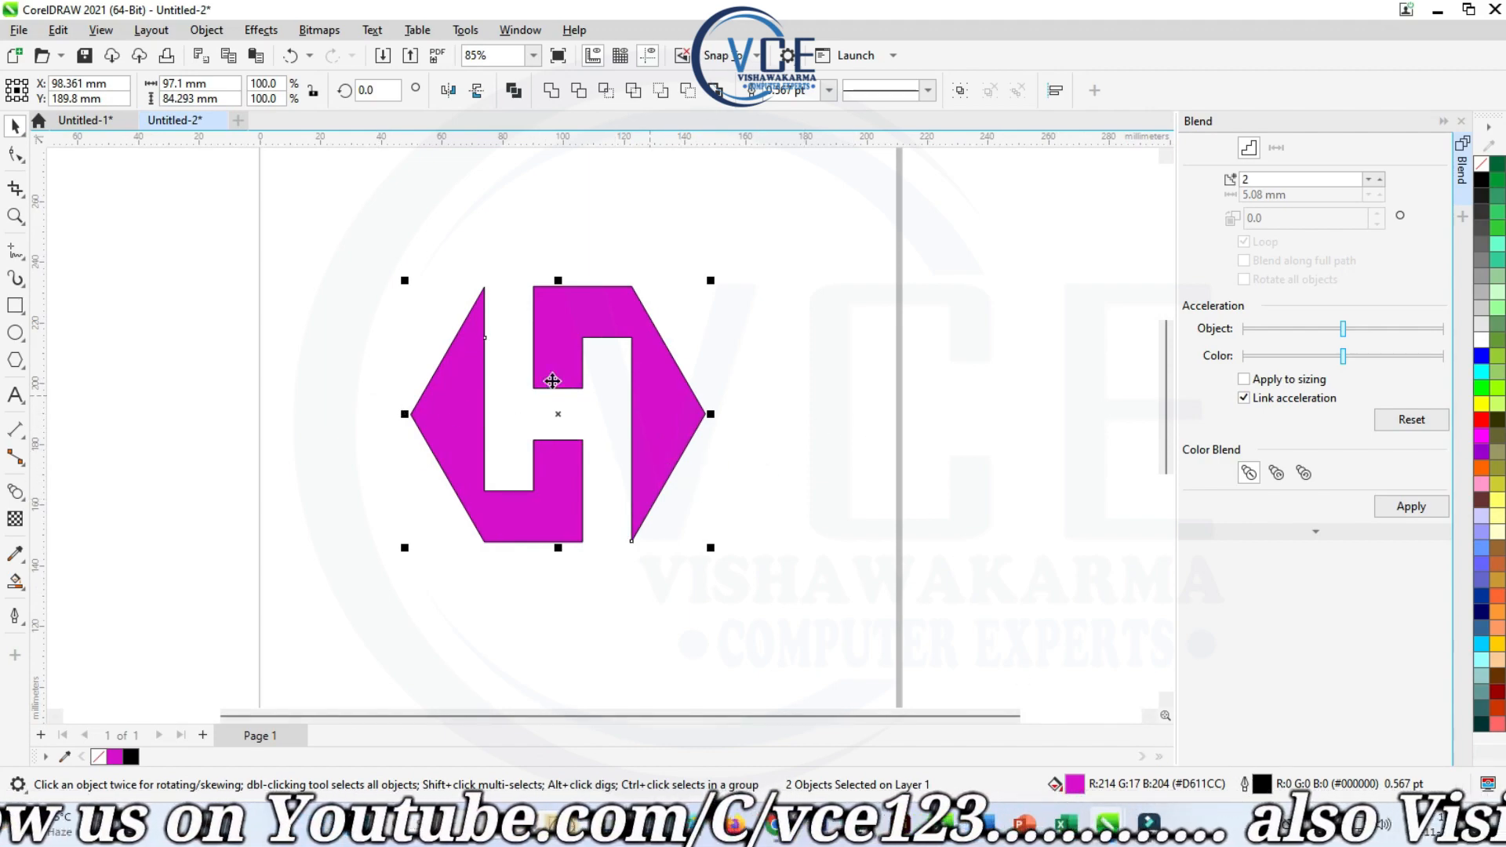
drag(380, 233, 745, 615)
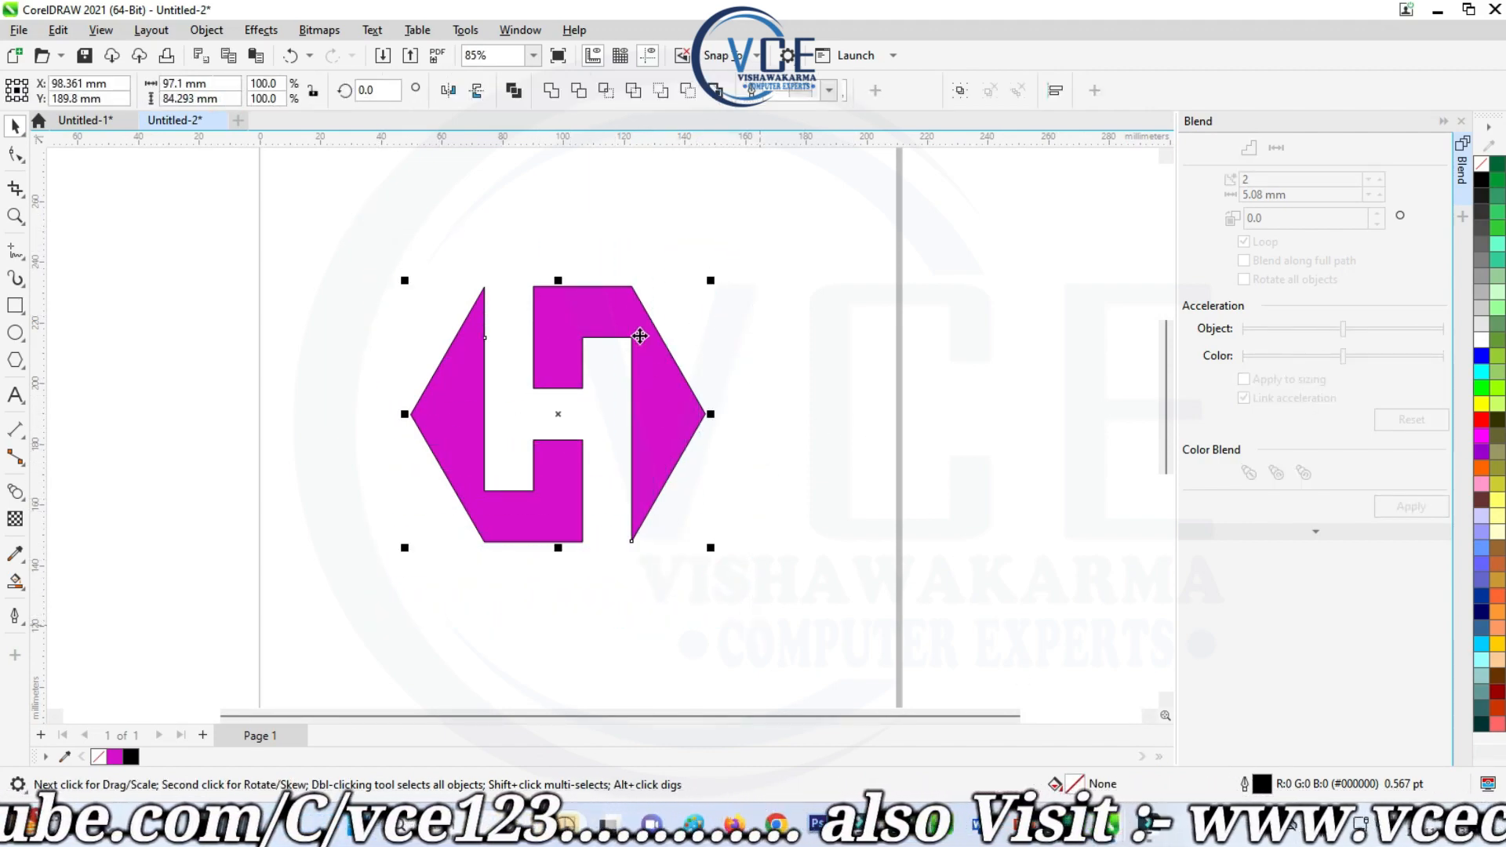
click(552, 90)
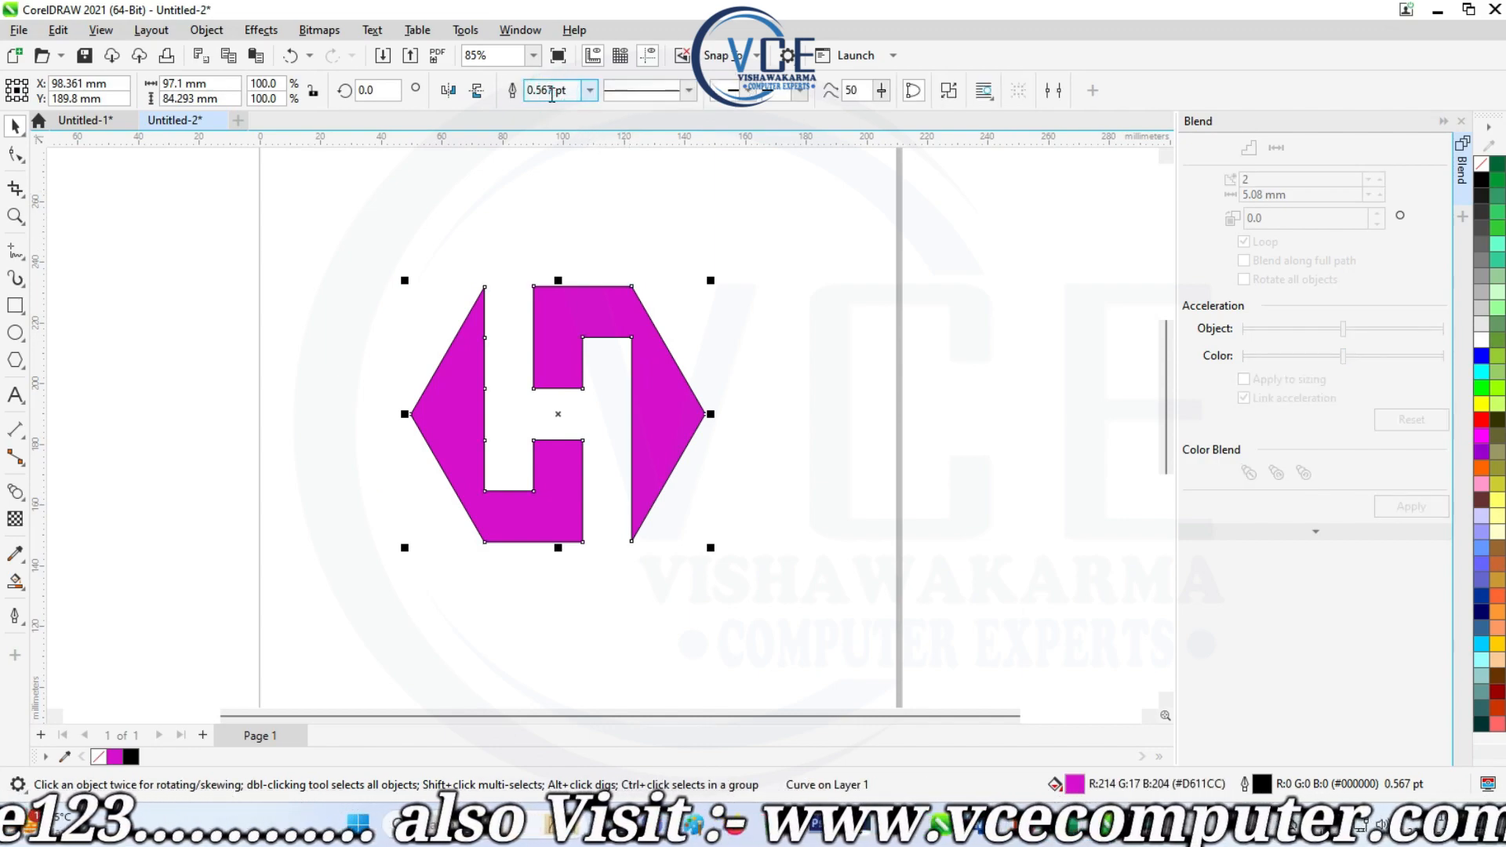
- Apply a contour to the welded logo running to its centre with a 0.358 mm offset
click(20, 503)
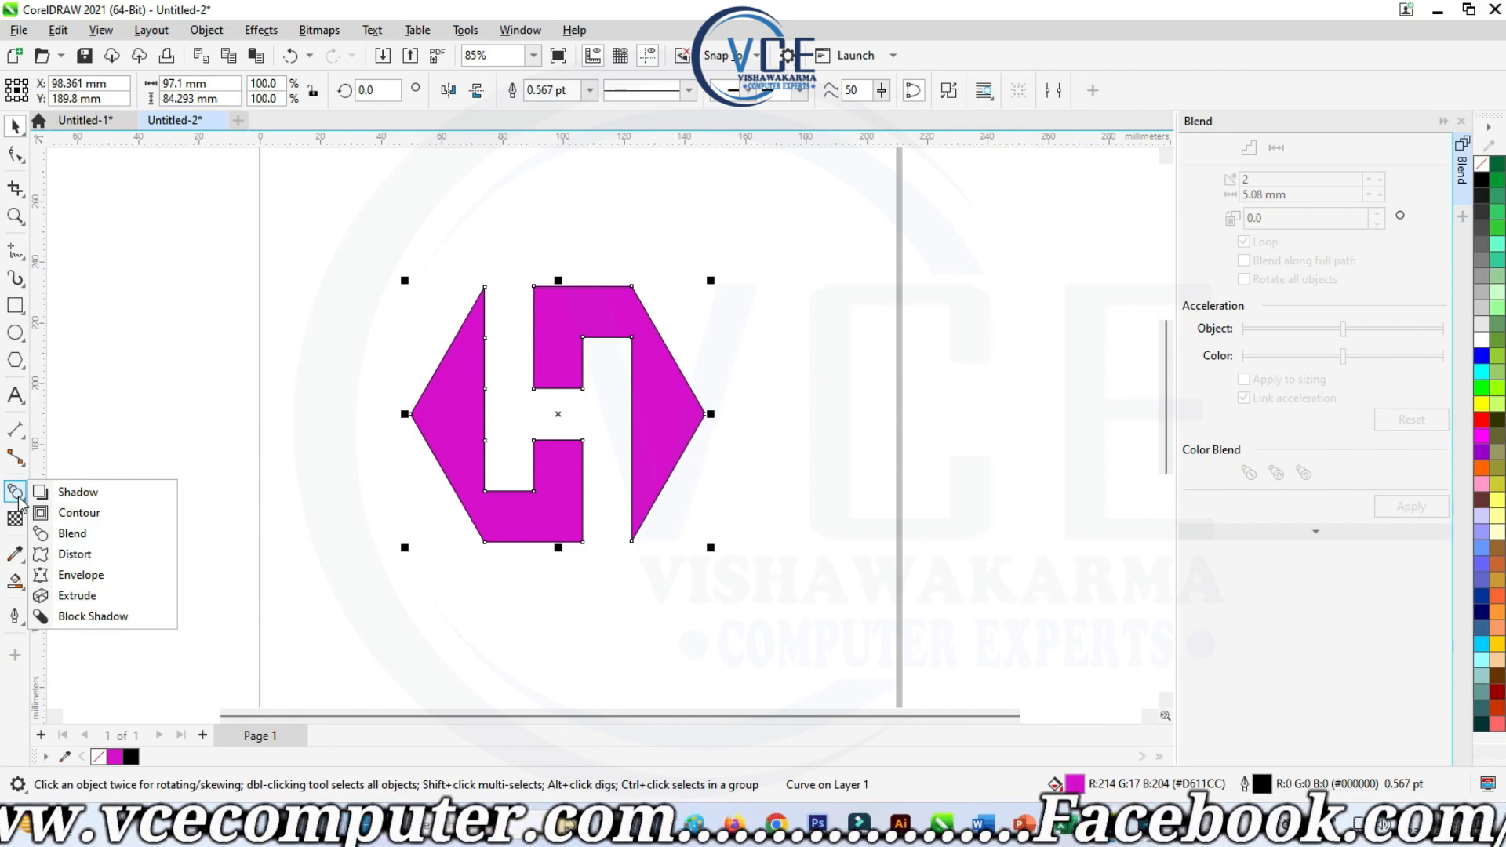
click(78, 512)
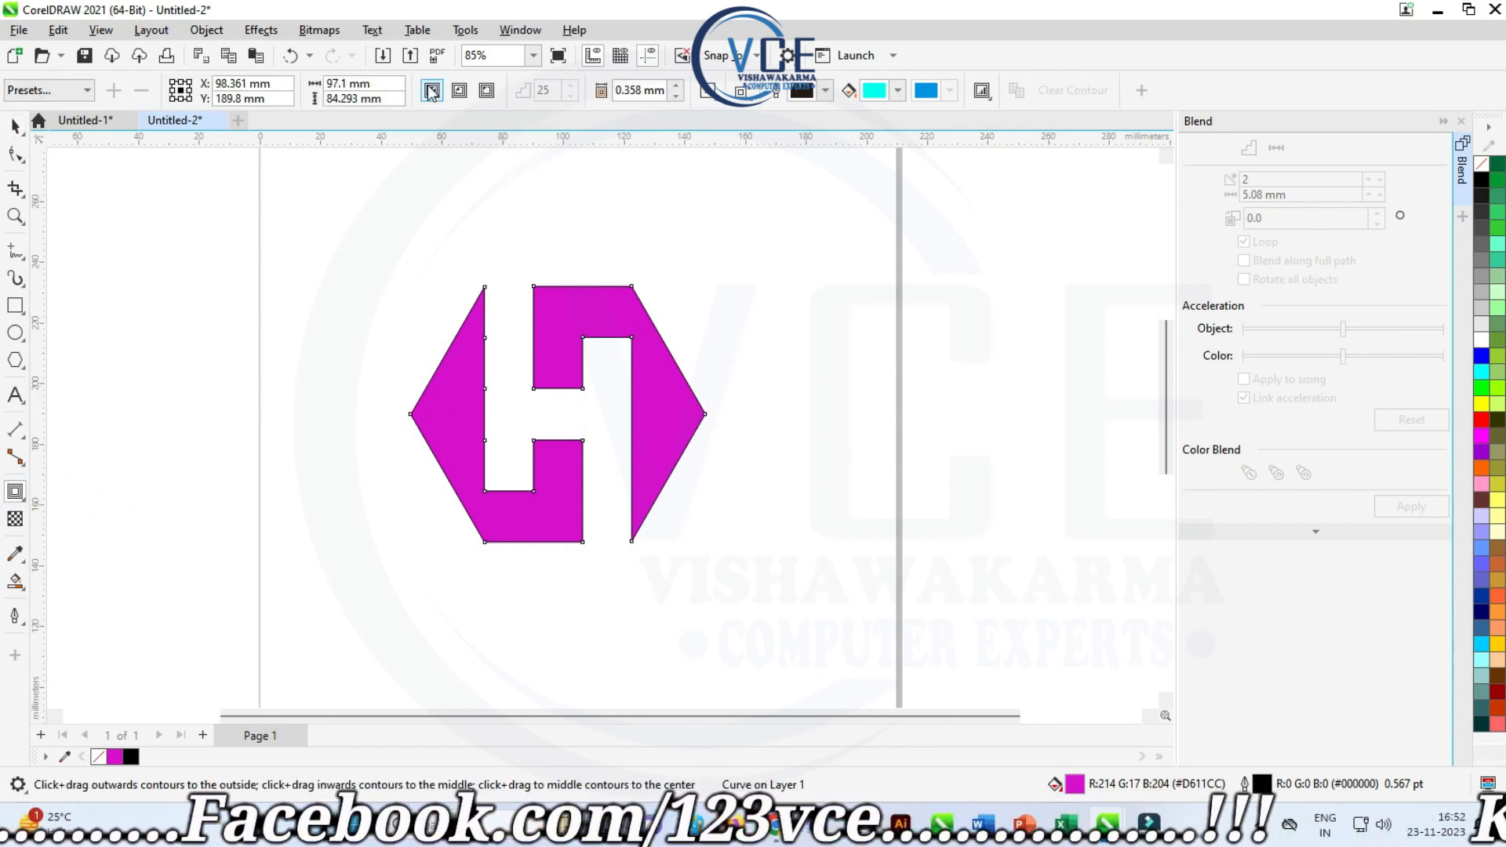
click(431, 91)
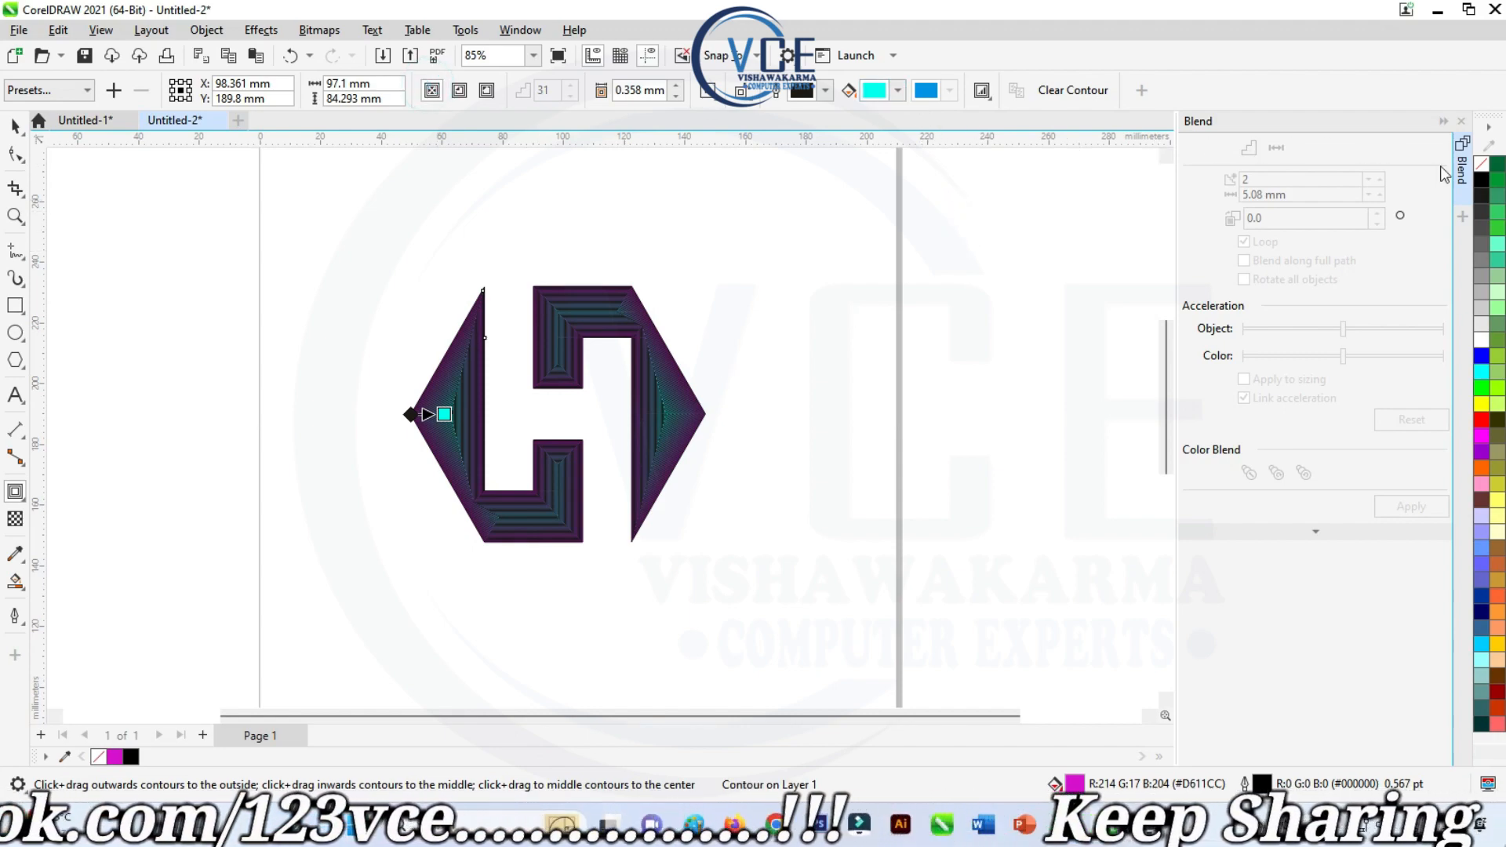
- Remove the contoured logo's outline and change its fill to dark brown (#663333)
right_click(1485, 168)
click(1368, 175)
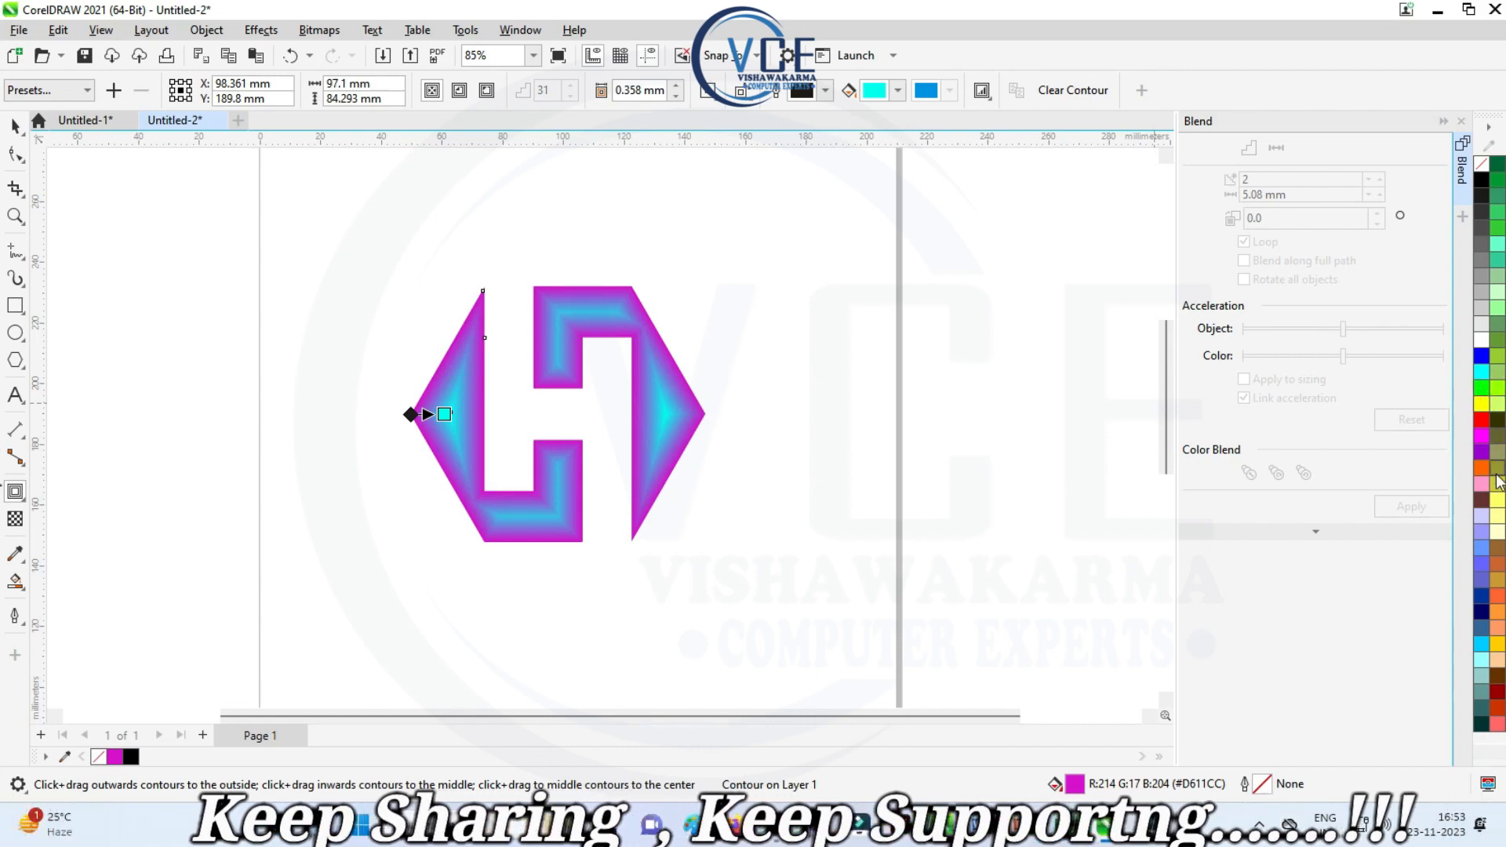
click(1485, 498)
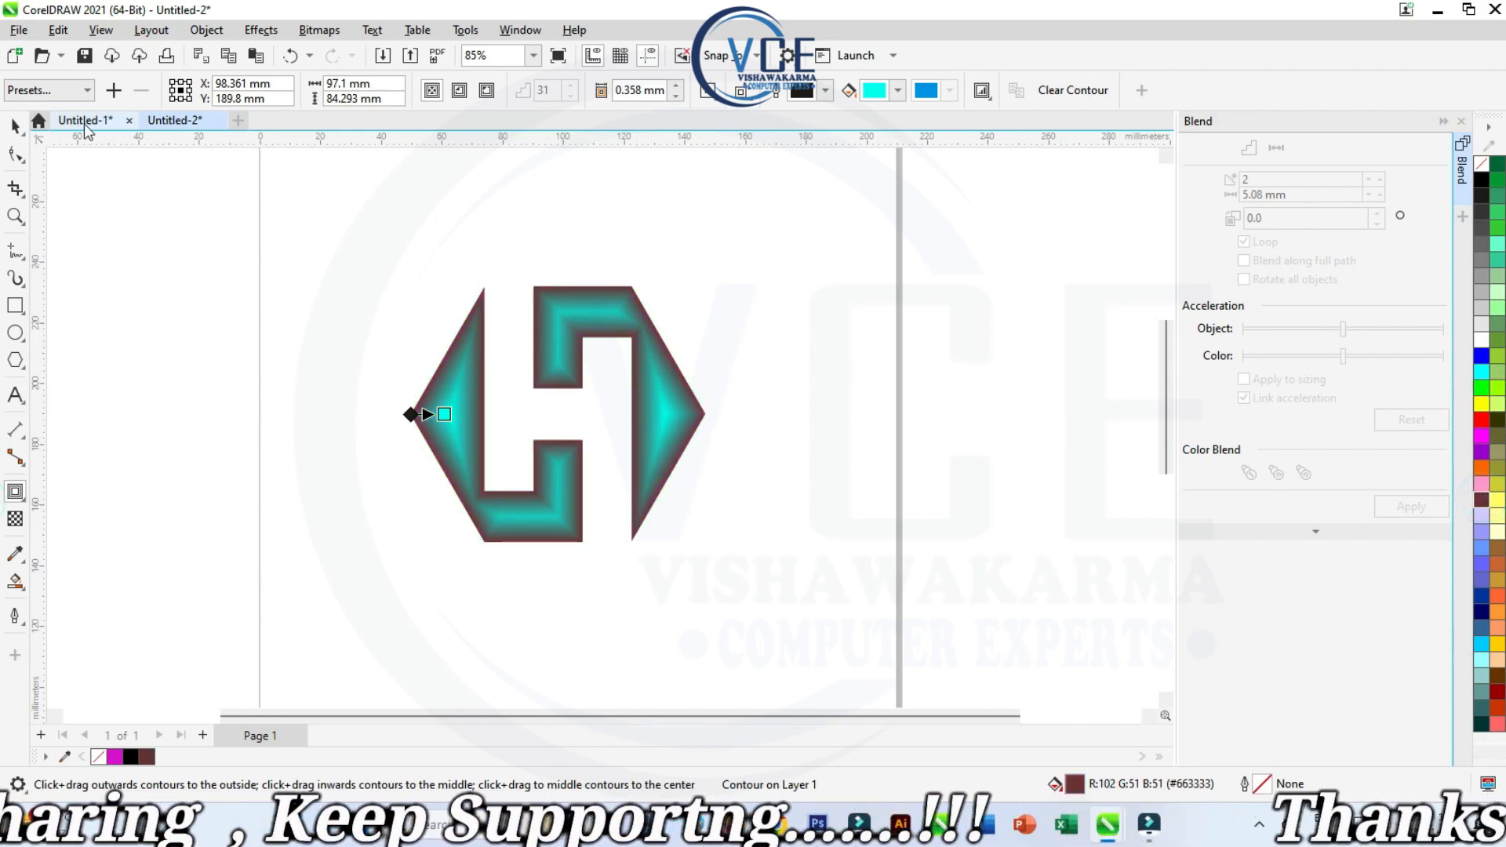
- Add a drop shadow to the contoured logo using the Small Glow preset
click(15, 127)
scroll(604, 306, up, 2)
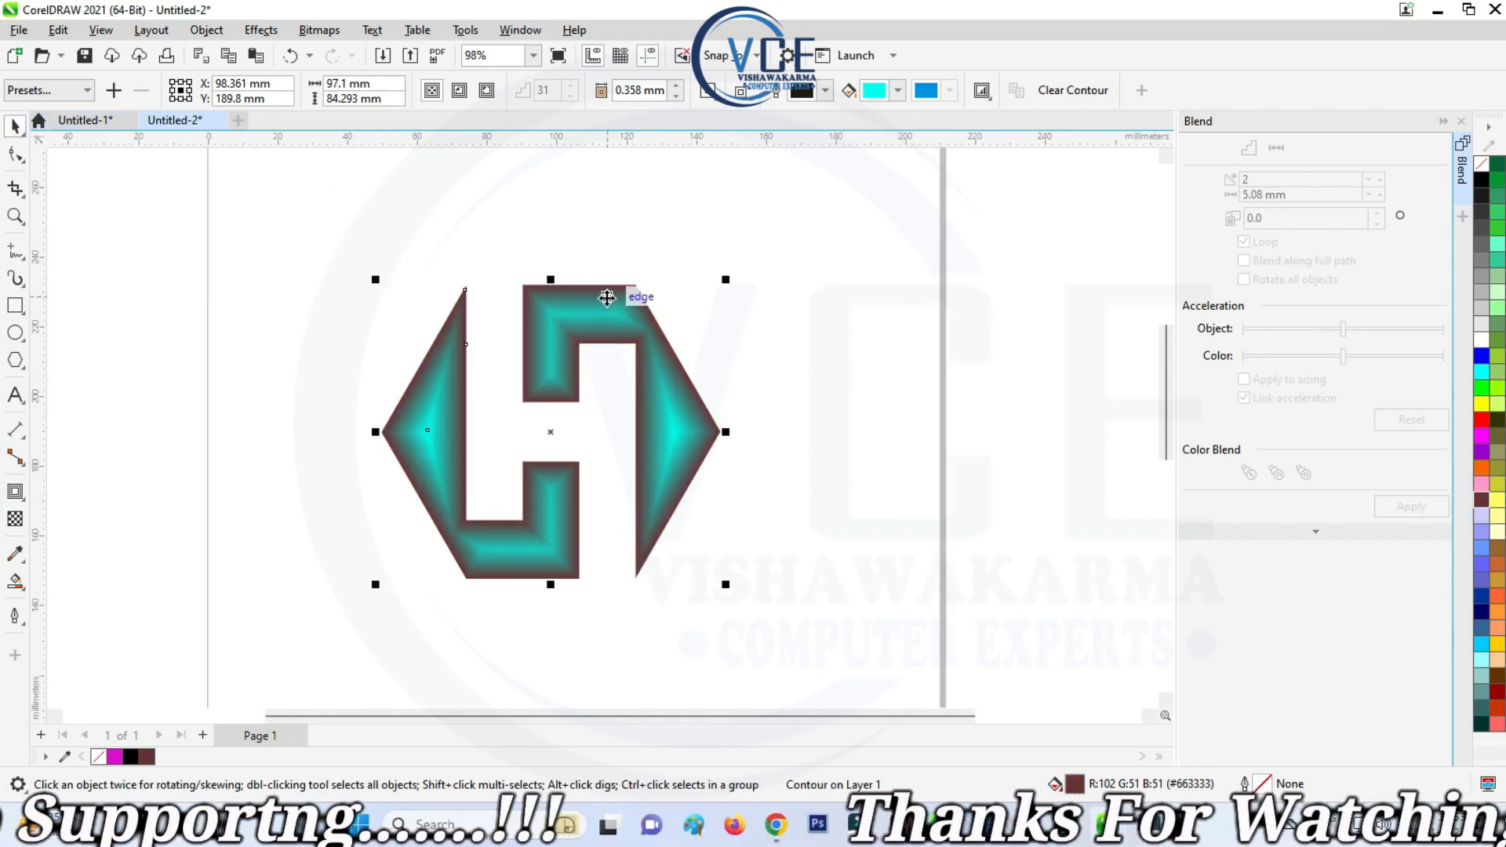
scroll(536, 234, down, 1)
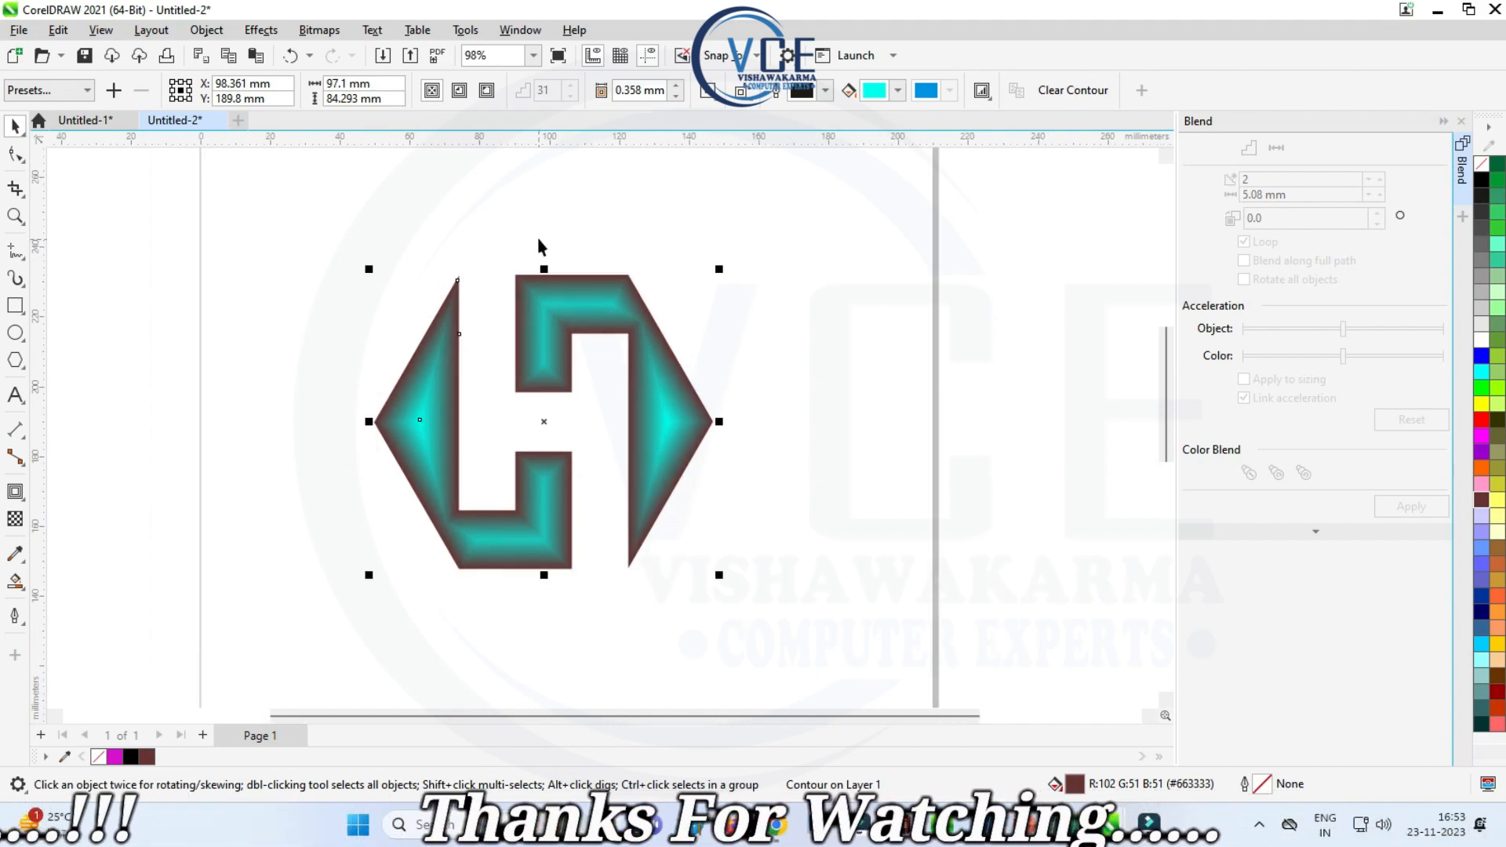
click(540, 232)
scroll(540, 232, up, 2)
click(549, 298)
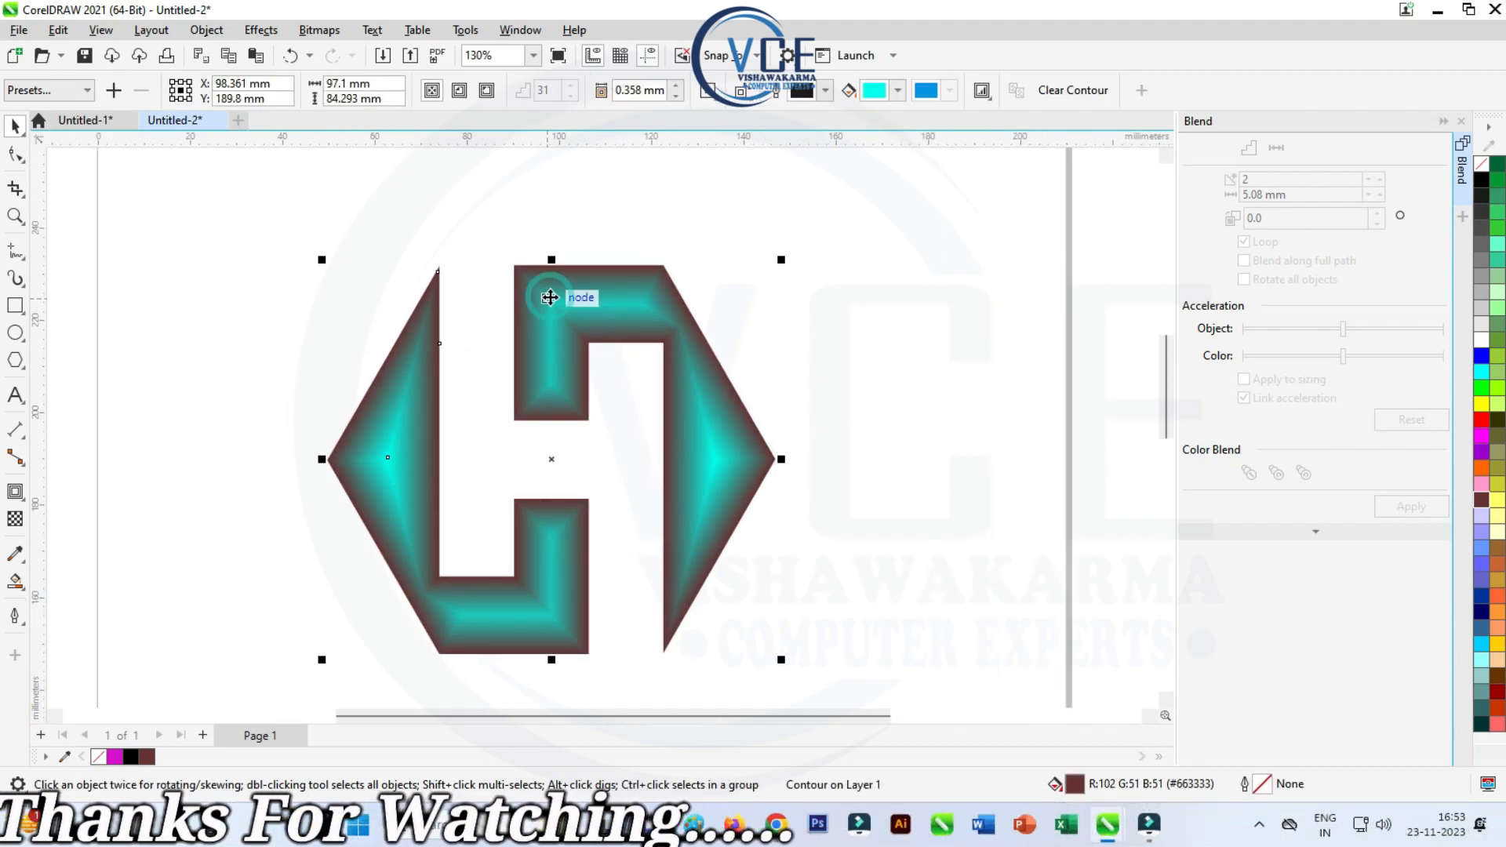
click(19, 495)
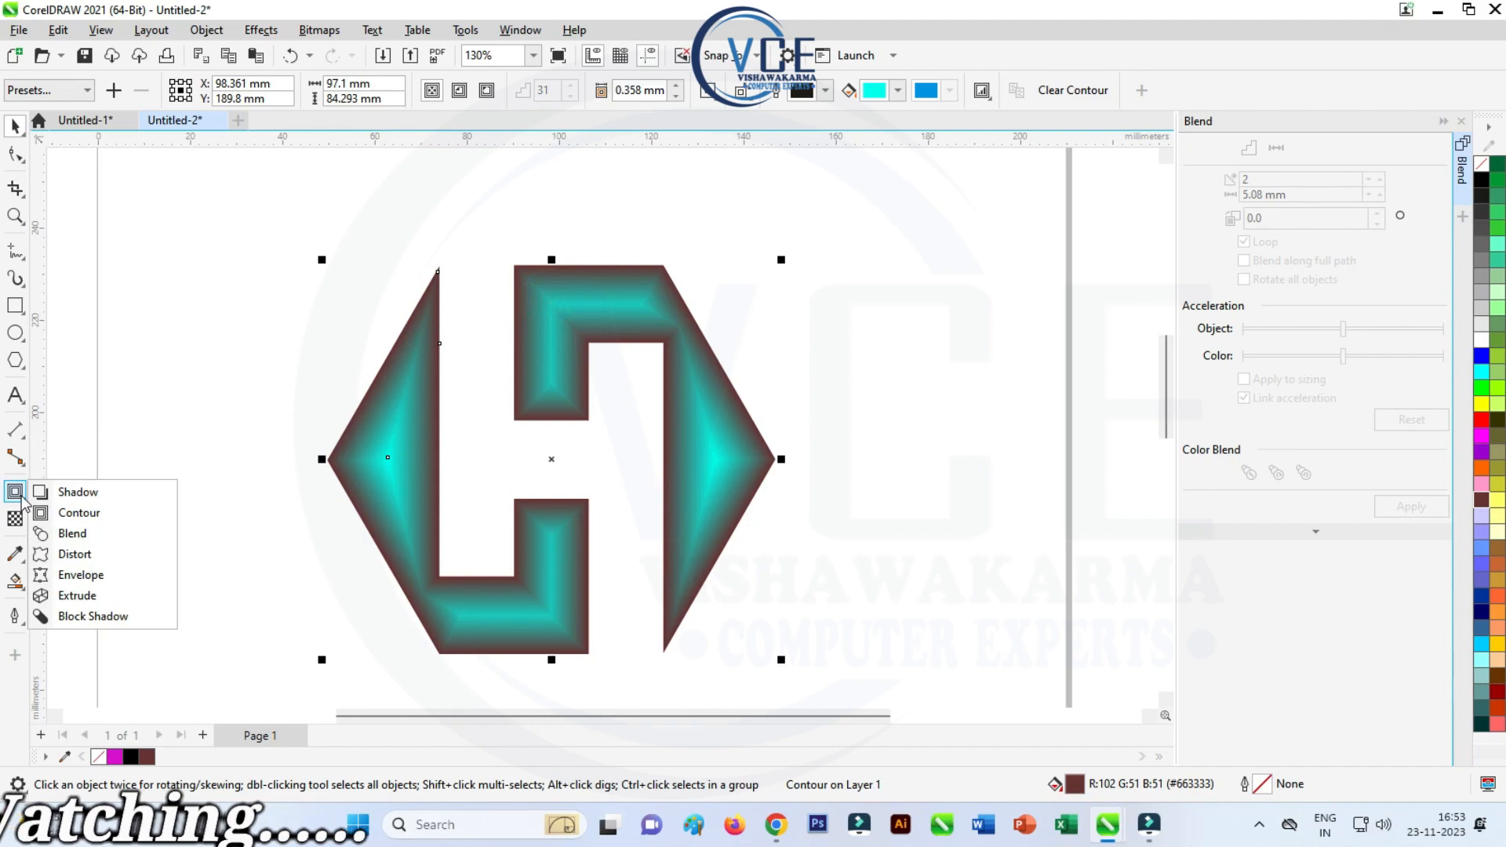
click(82, 495)
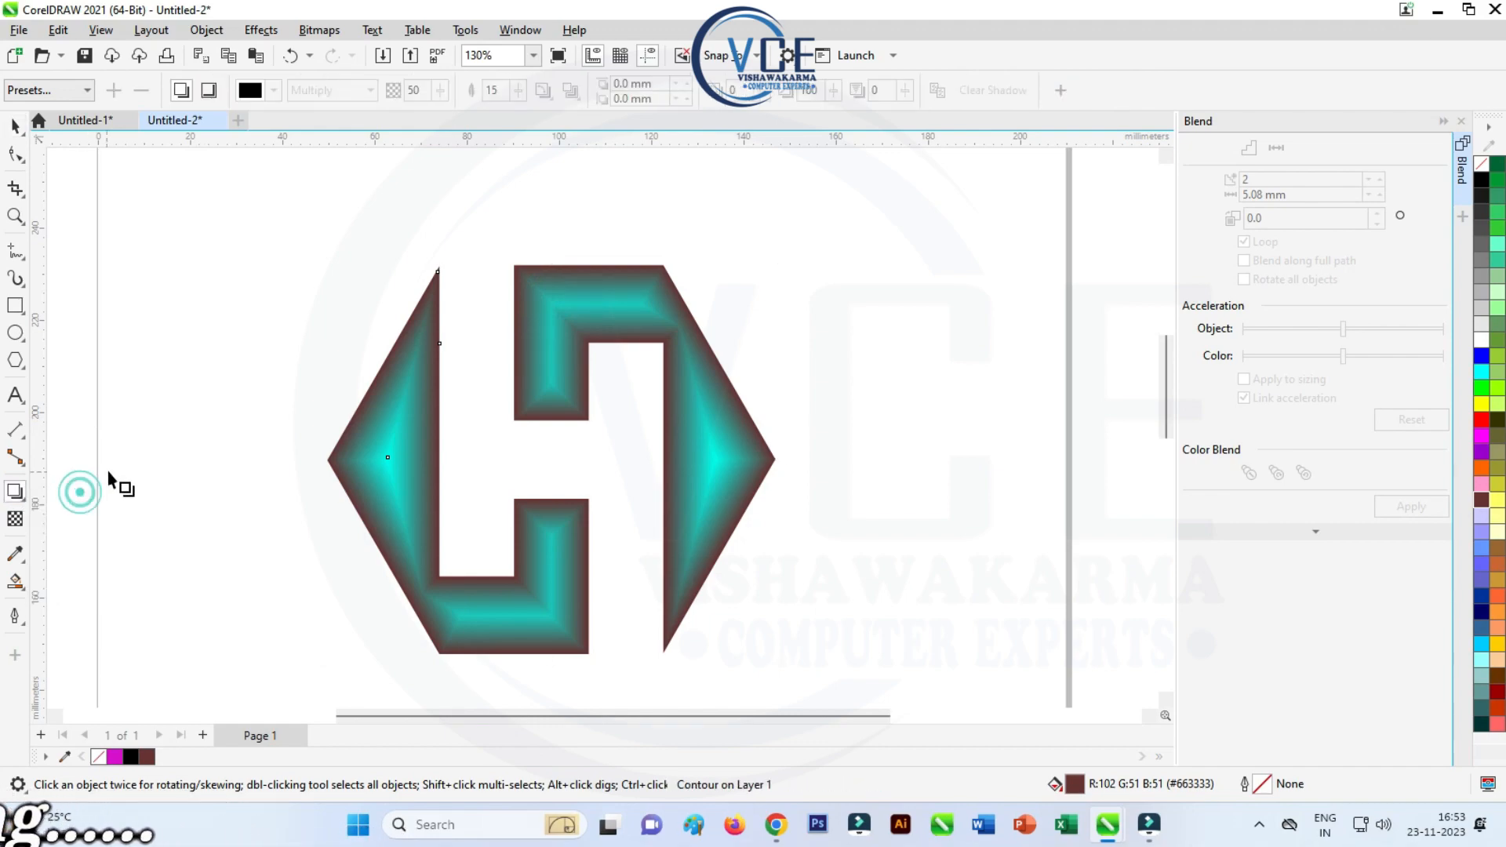
click(58, 88)
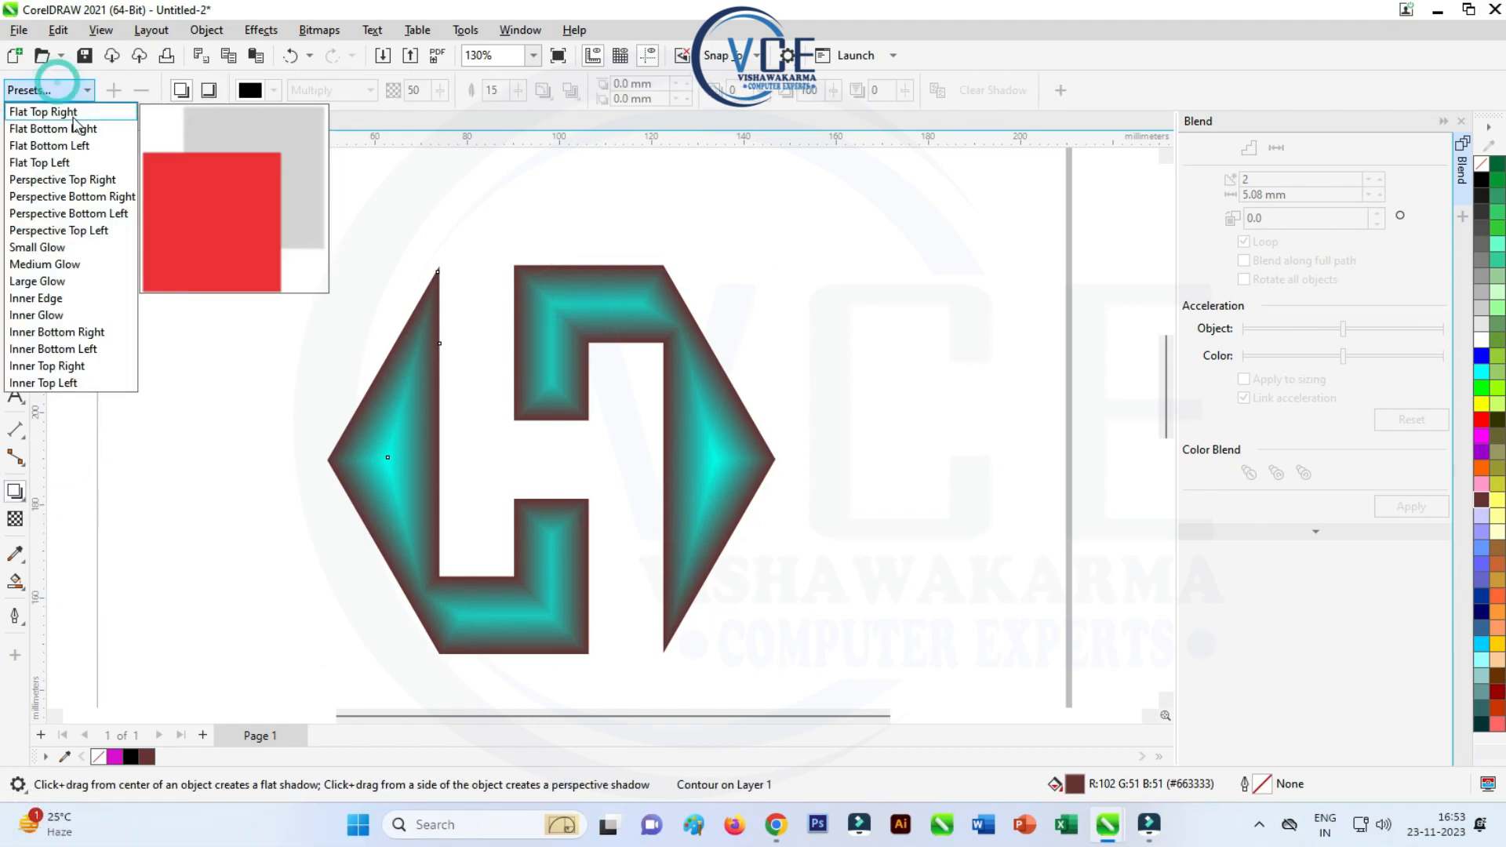
click(42, 248)
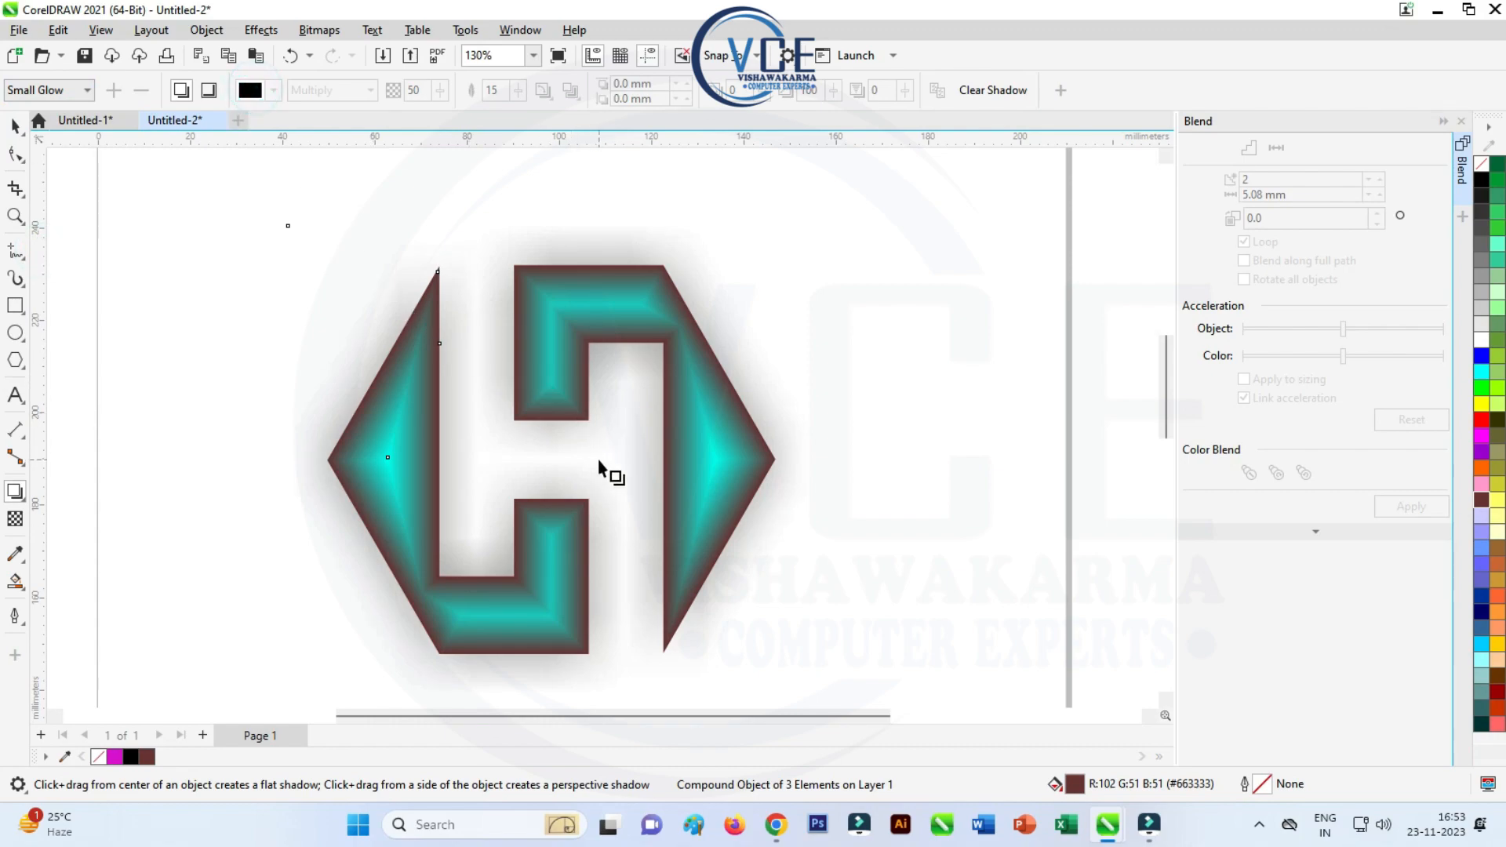
- Undo the glow shadow, brown fill, outline removal and contour applied to the logo
key(ctrl+z)
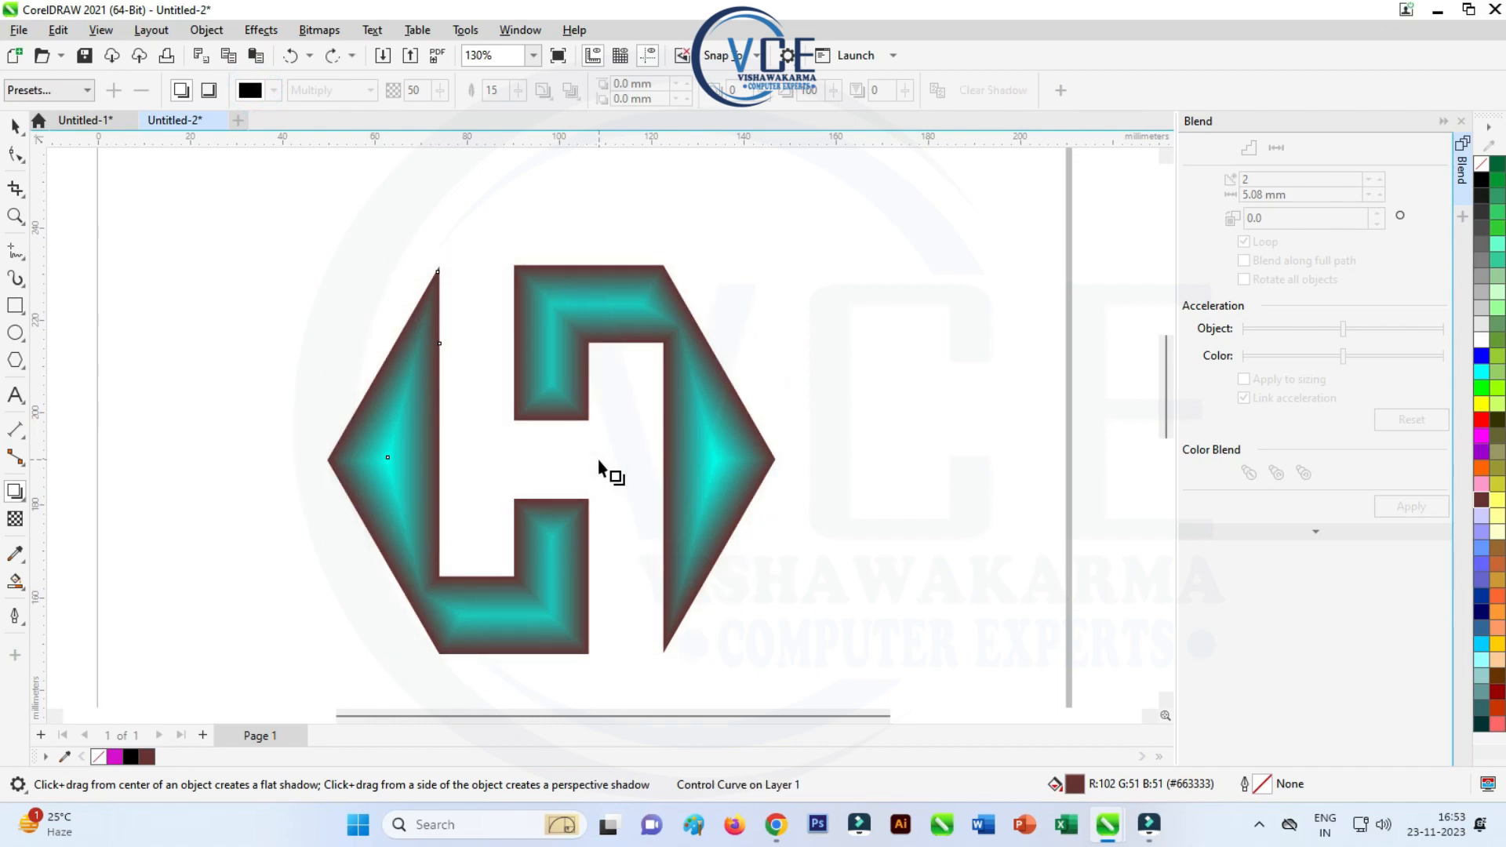
key(ctrl+z)
key(ctrl+z)
key(ctrl+z)
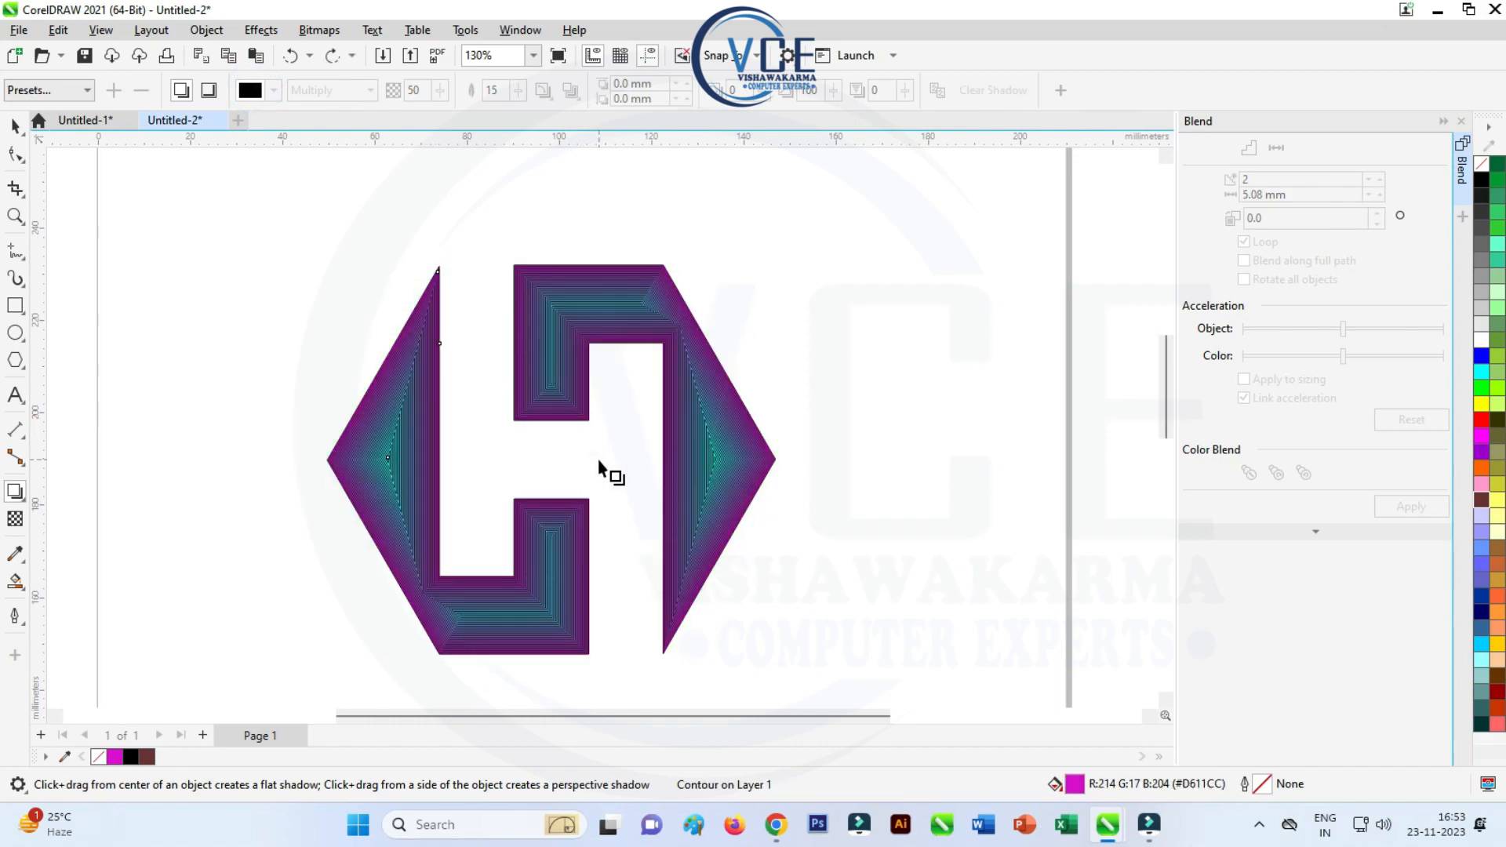
key(ctrl+z)
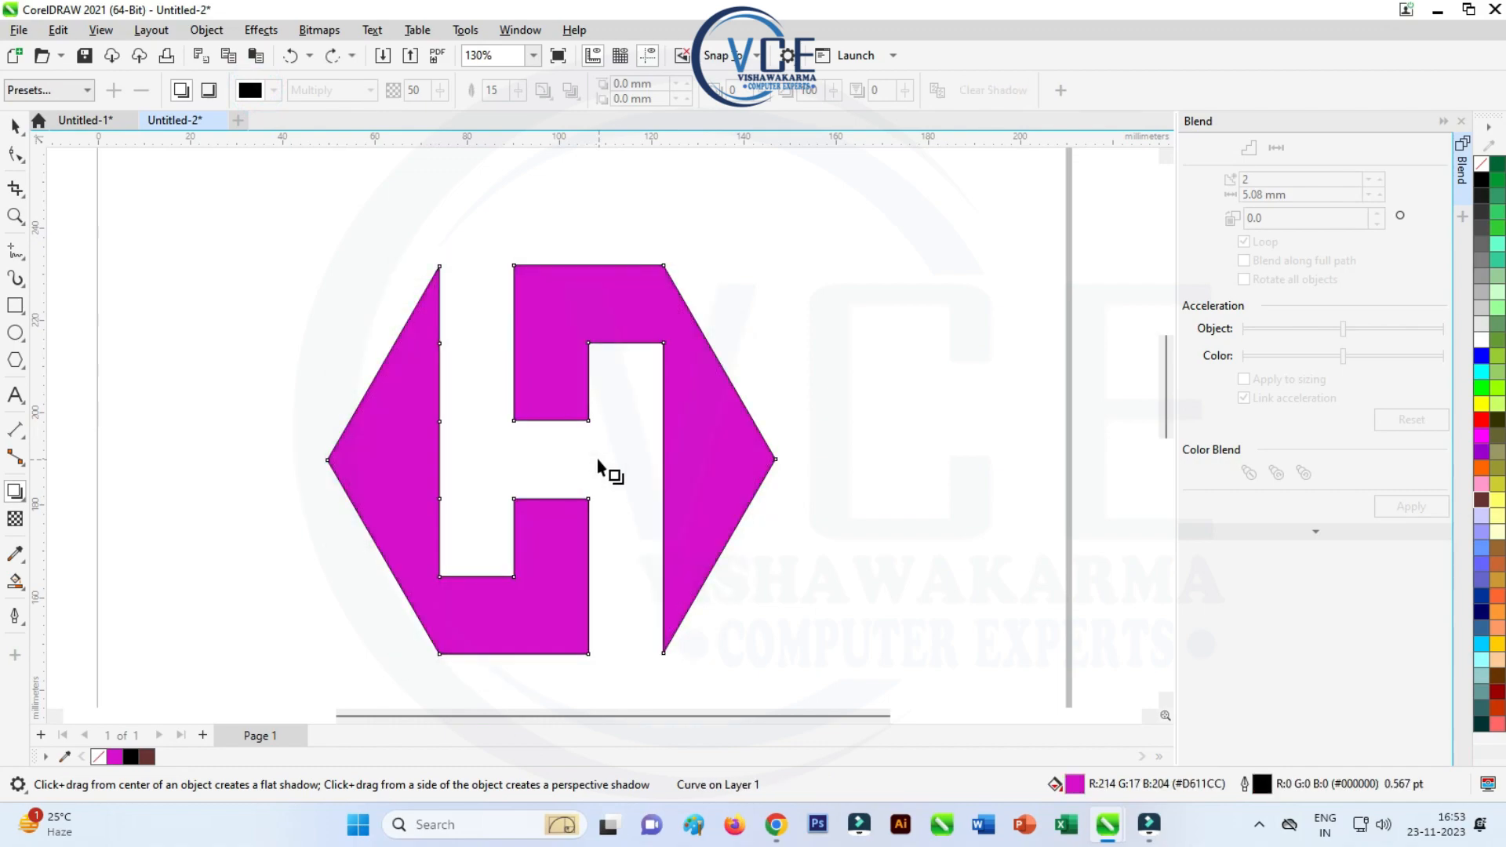
- Duplicate the magenta logo, place the copy beside the original and remove the copy's fill
click(15, 128)
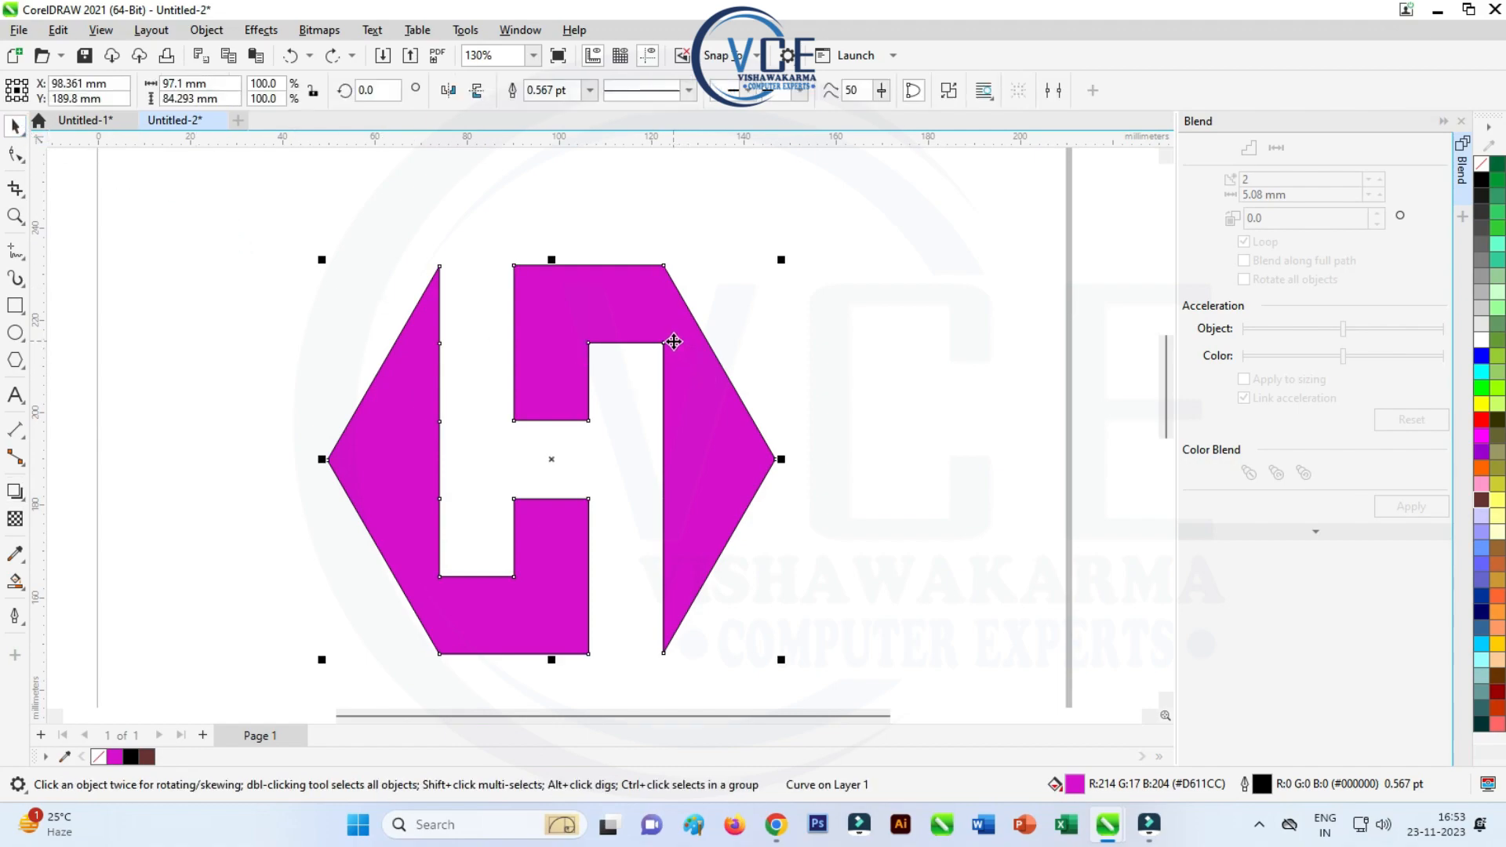
key(ctrl+d)
drag(708, 289, 992, 296)
scroll(392, 289, down, 2)
scroll(605, 316, up, 2)
drag(696, 295, 881, 326)
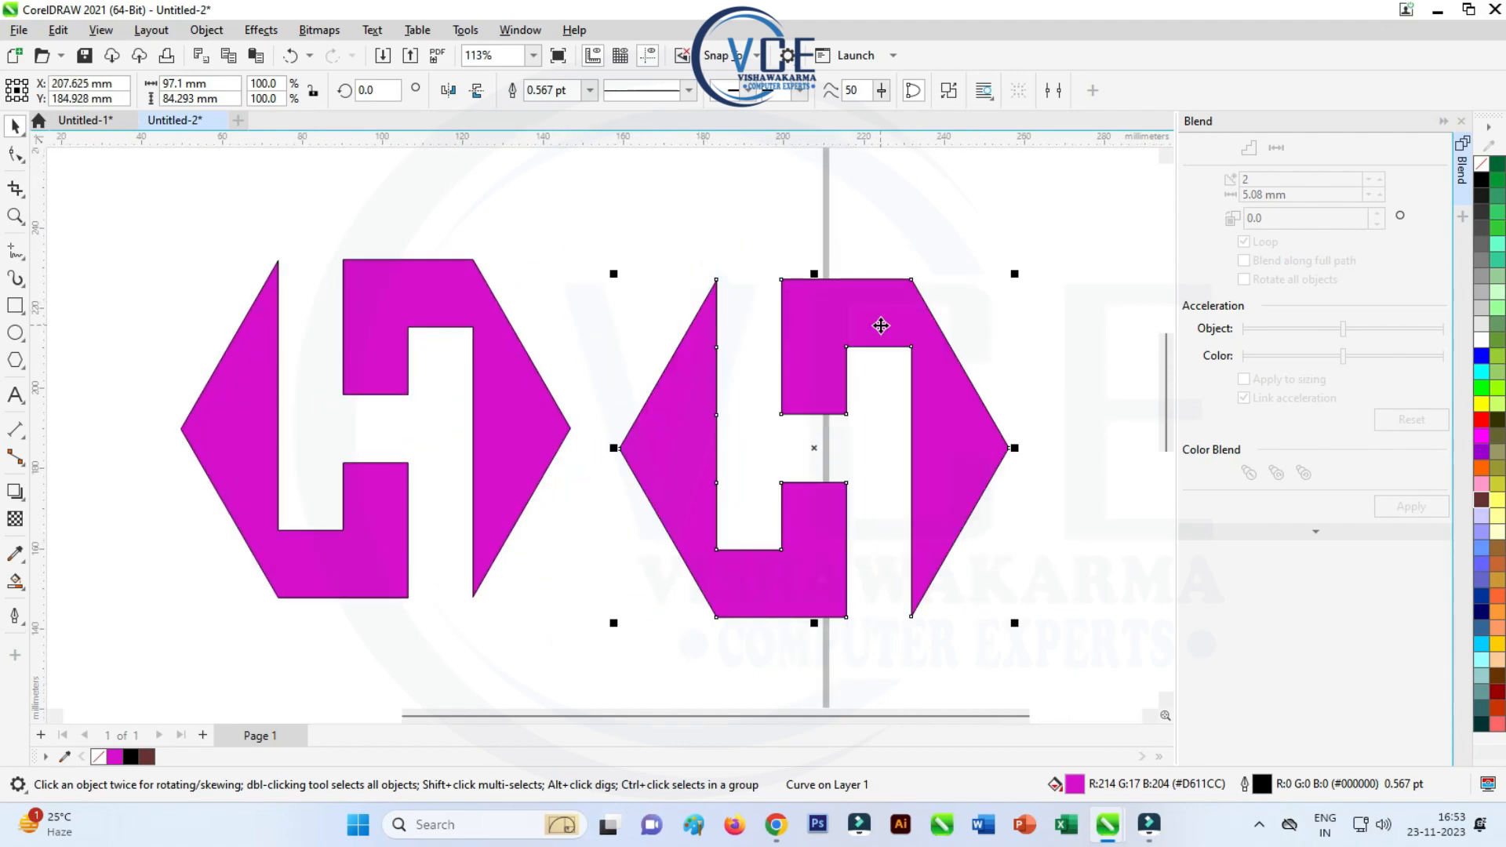
click(1481, 175)
scroll(919, 344, up, 1)
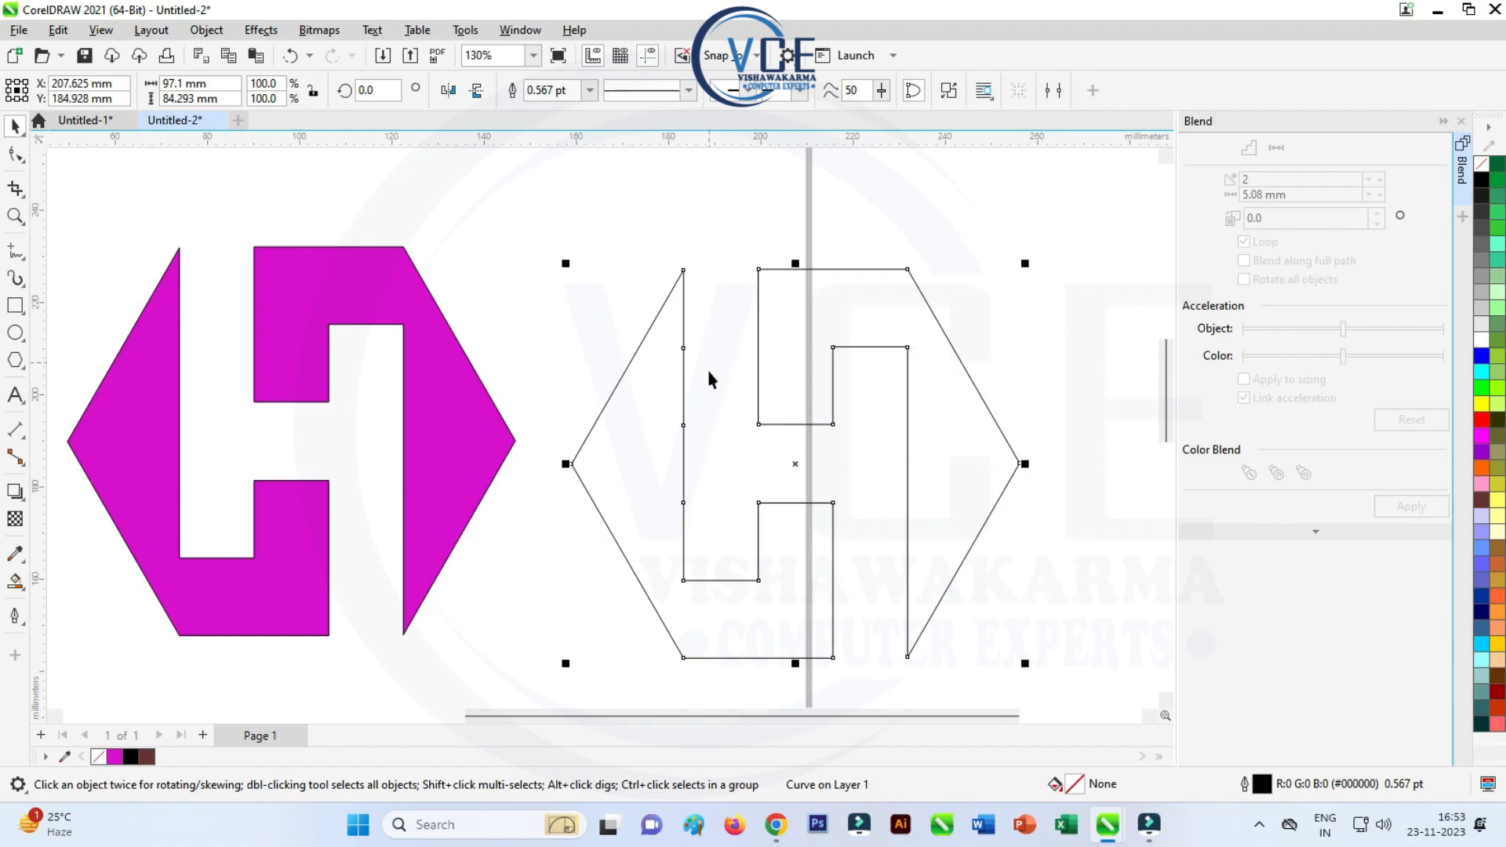
- Delete the redundant nodes along the inner vertical edge of the unfilled copy's pointed left part
click(17, 154)
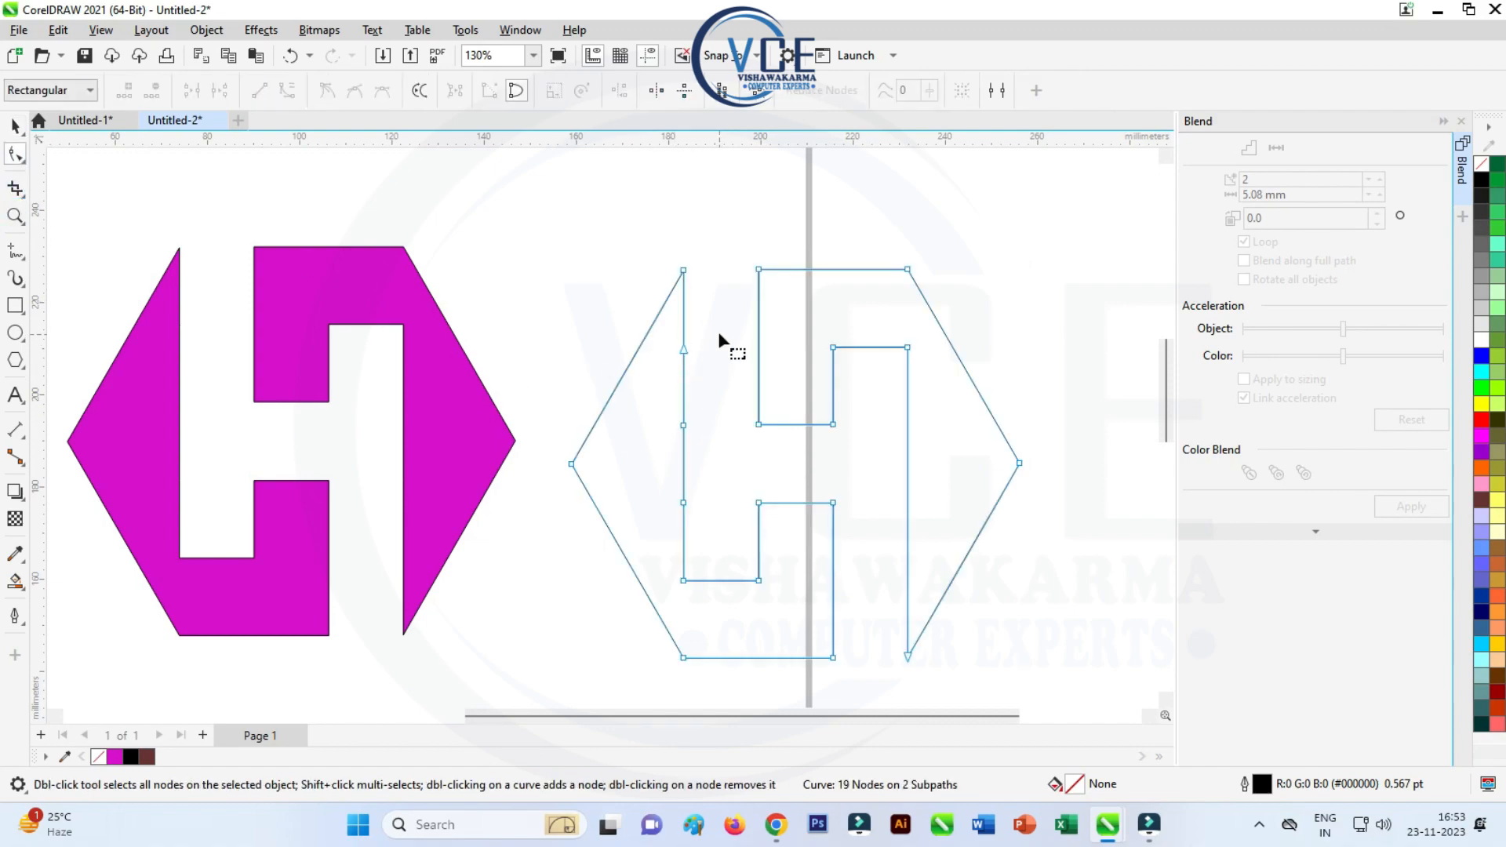
drag(716, 235, 665, 515)
key(Delete)
click(15, 126)
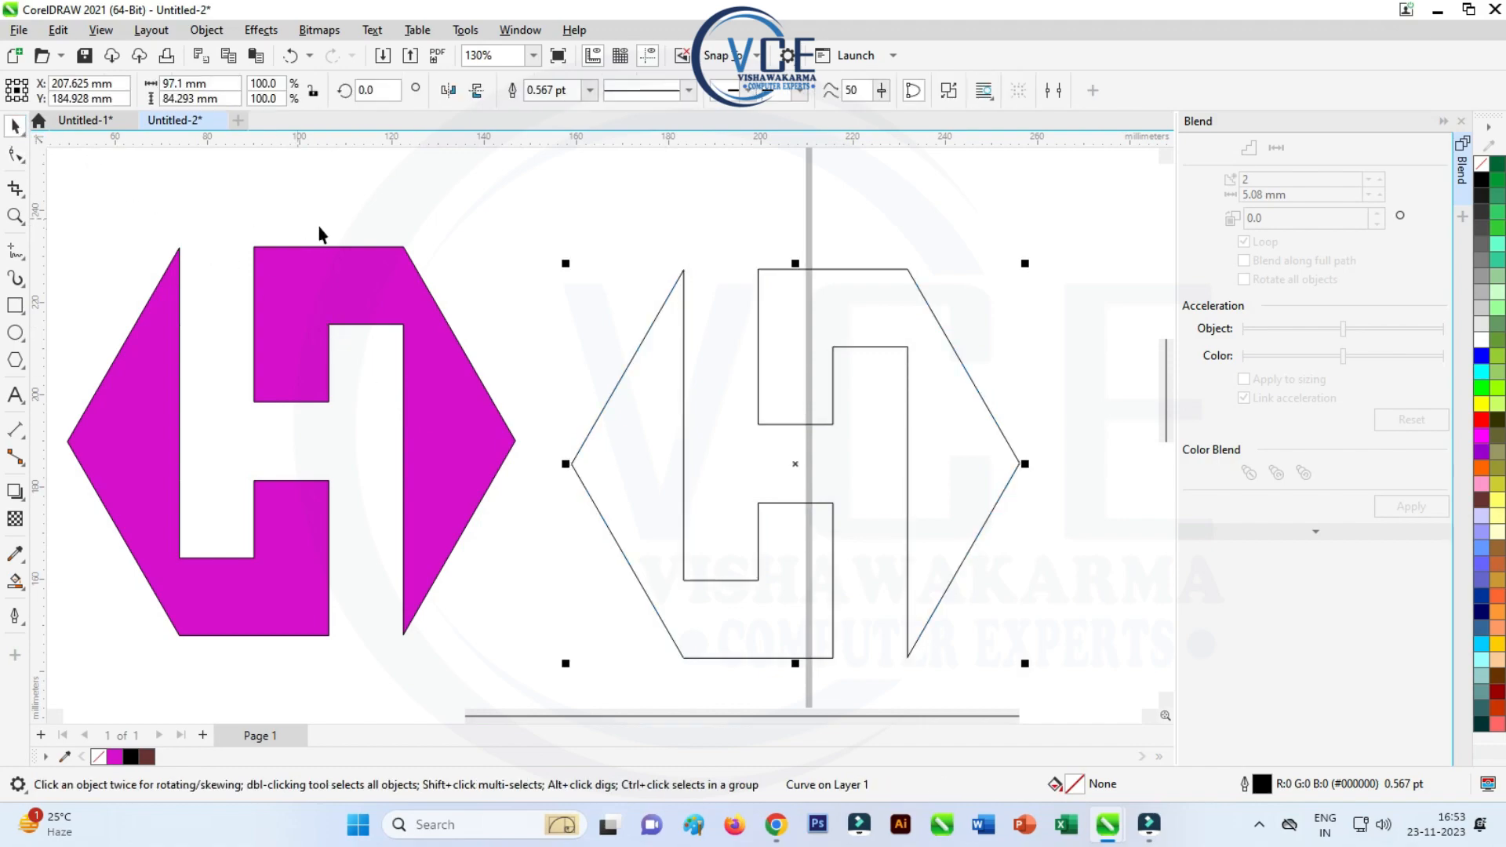
- Set the unfilled copy's outline width to 2.0 pt and convert the outline to an object
click(590, 91)
click(542, 208)
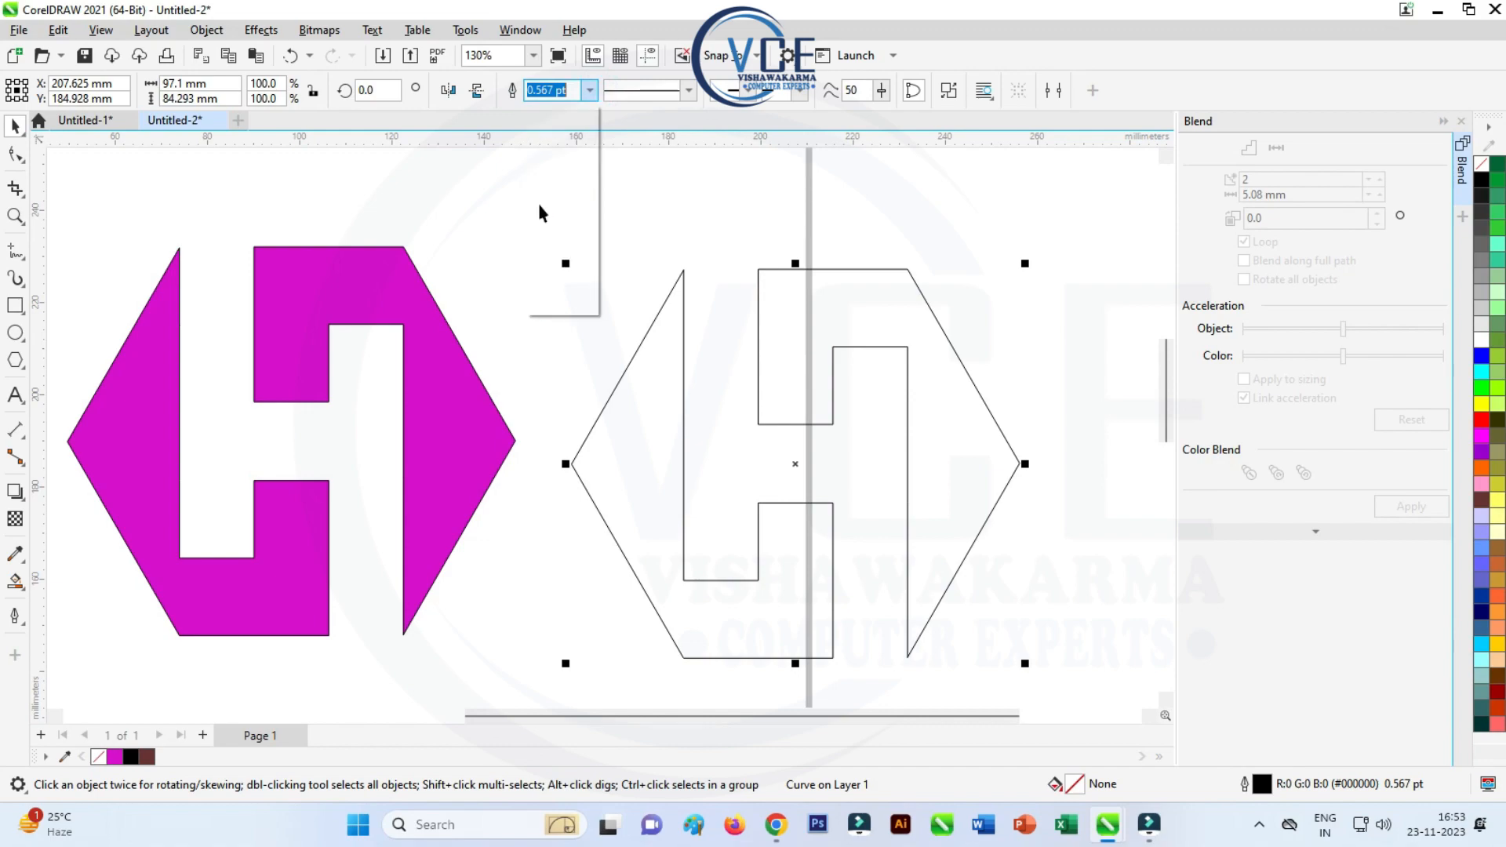
click(589, 91)
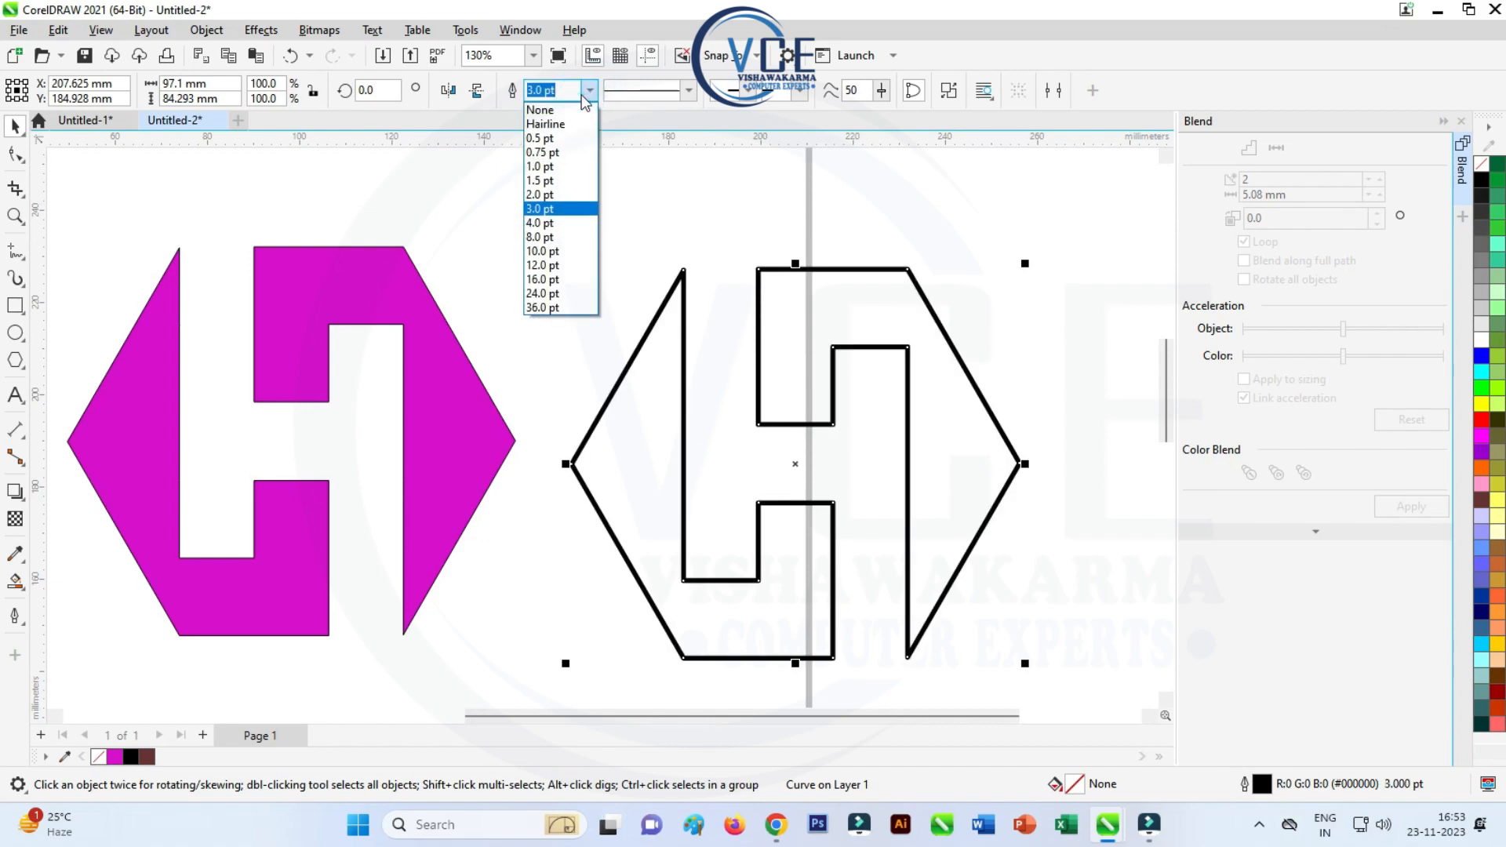
click(553, 195)
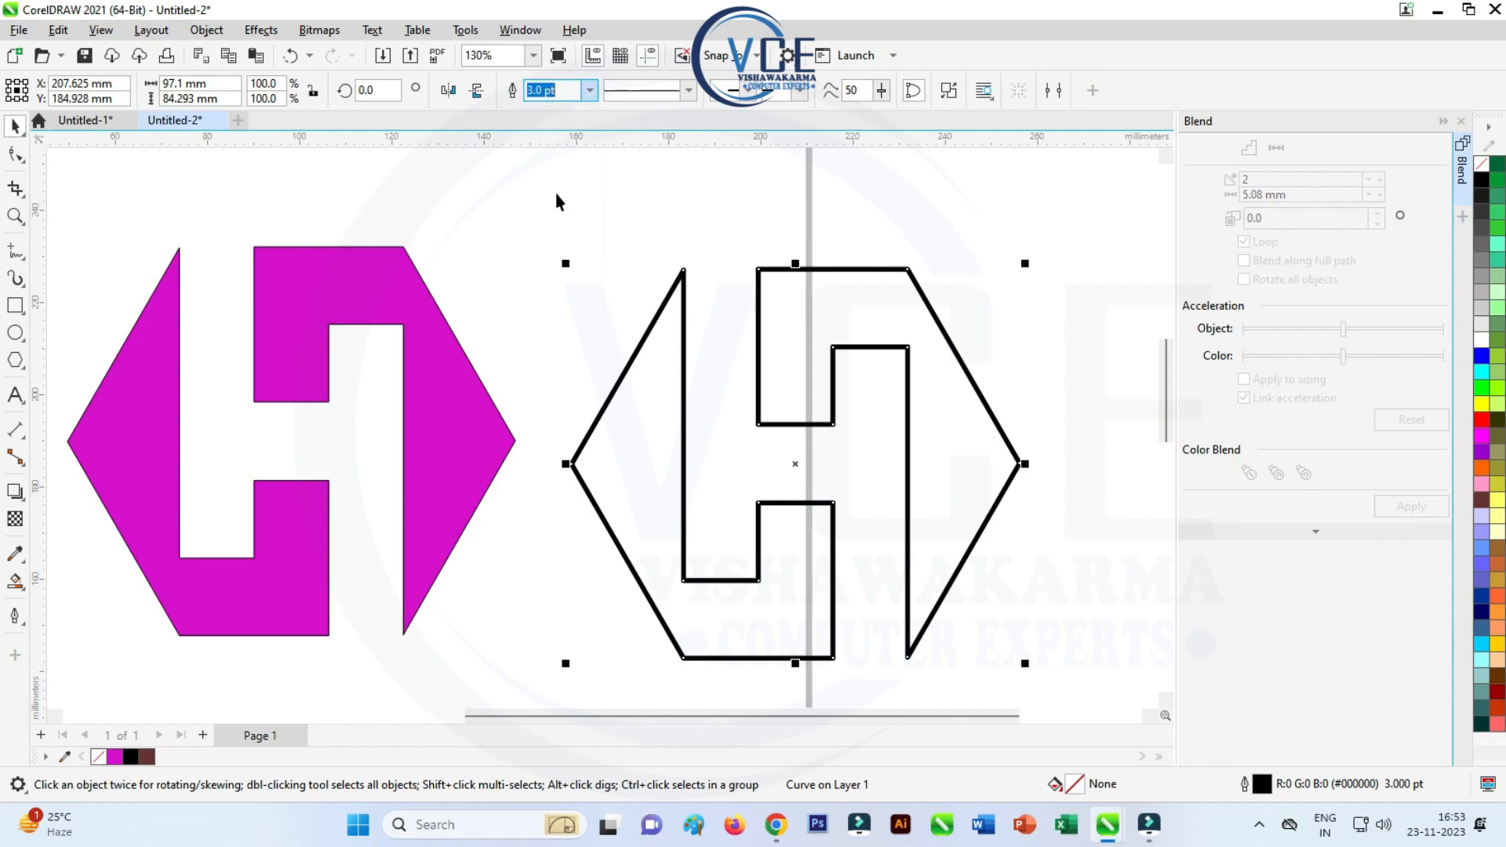
click(207, 30)
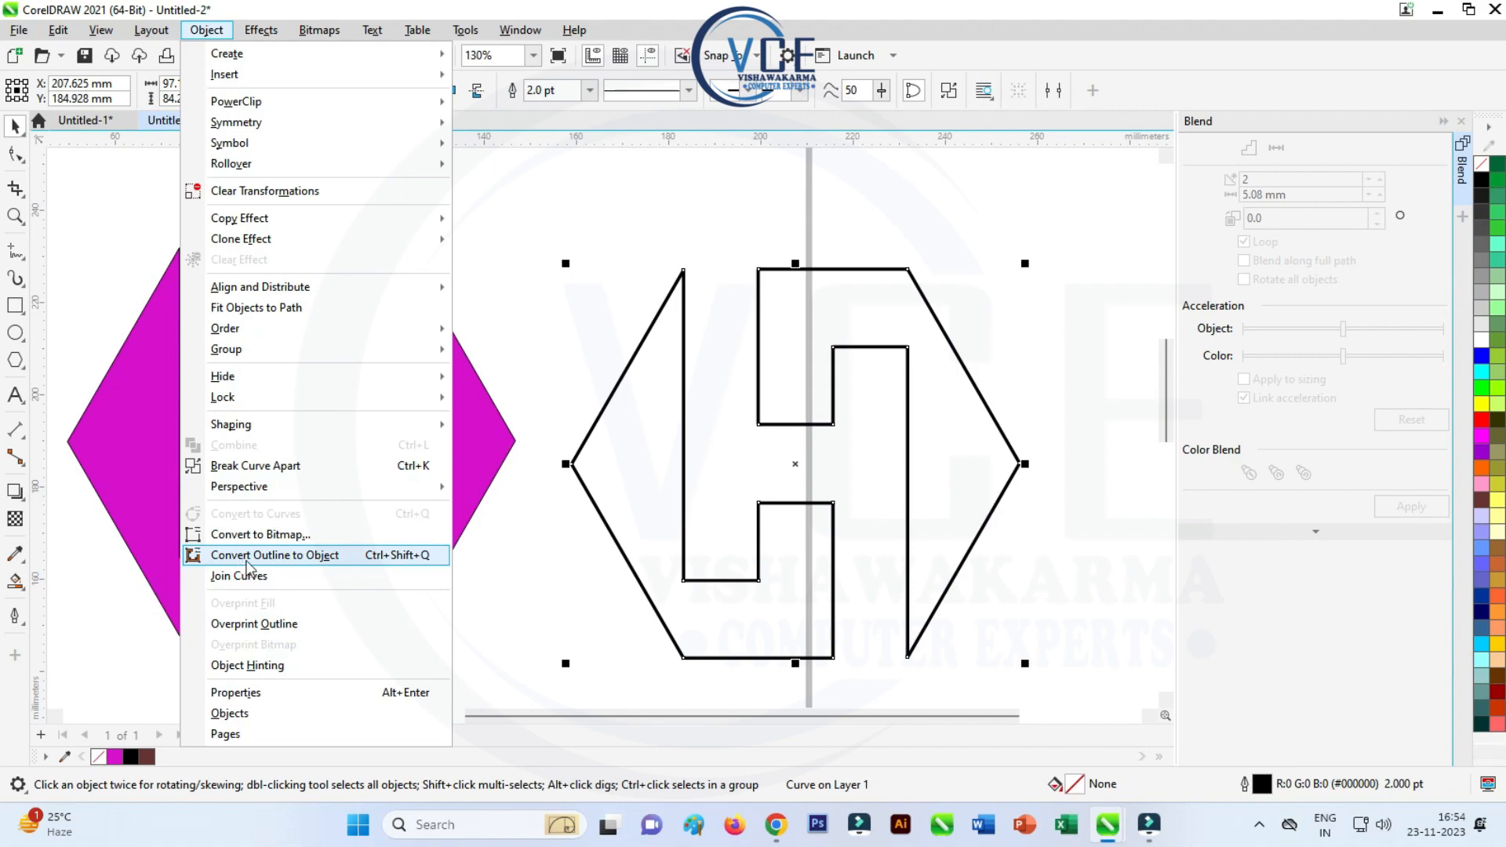
click(314, 559)
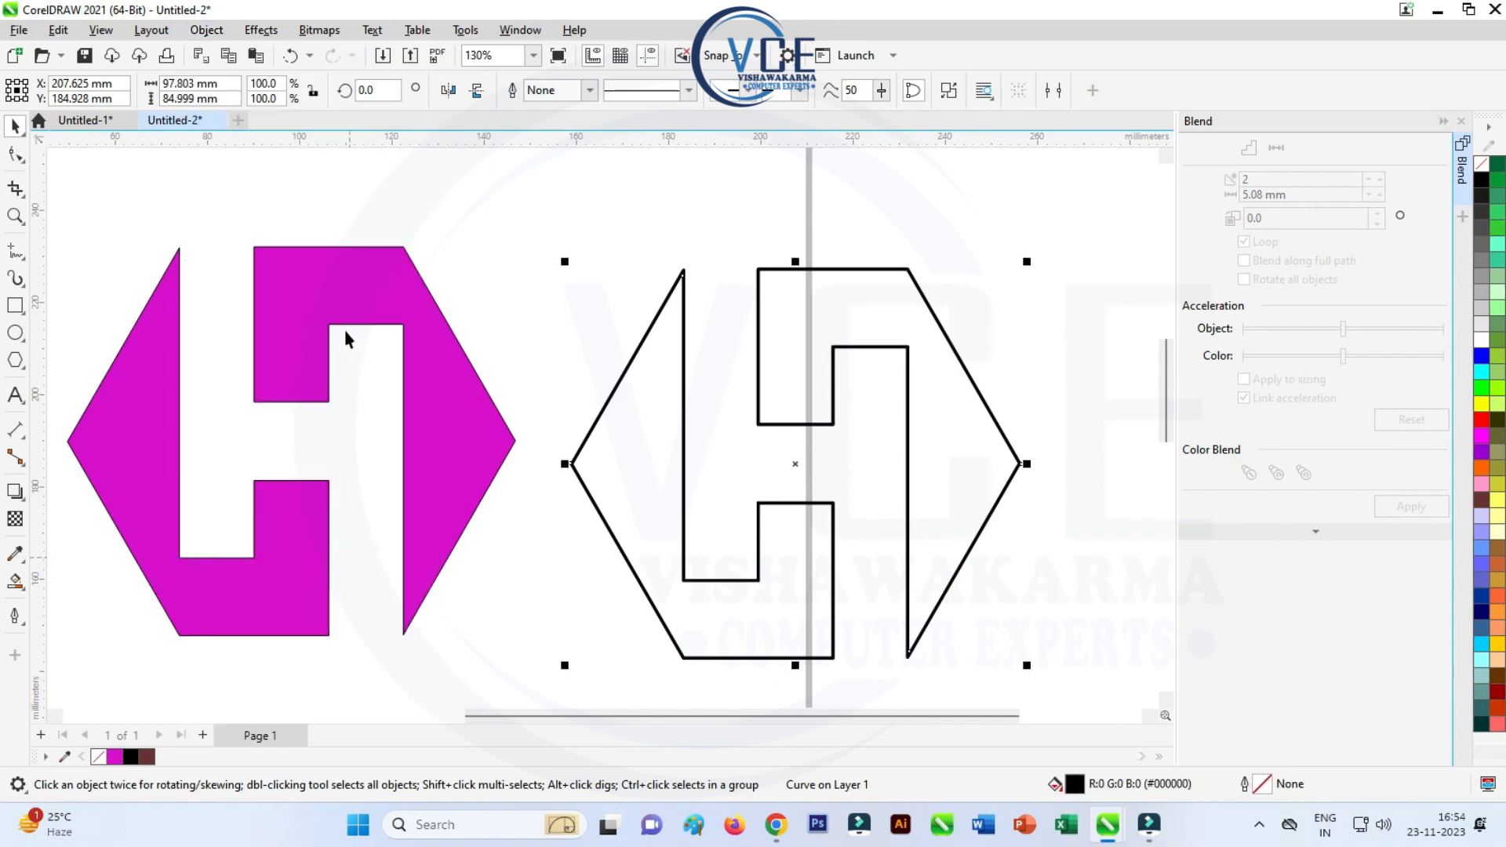
- Fill the outline object with the black-and-white conical fountain preset and set the white color node beside its start to black
click(16, 584)
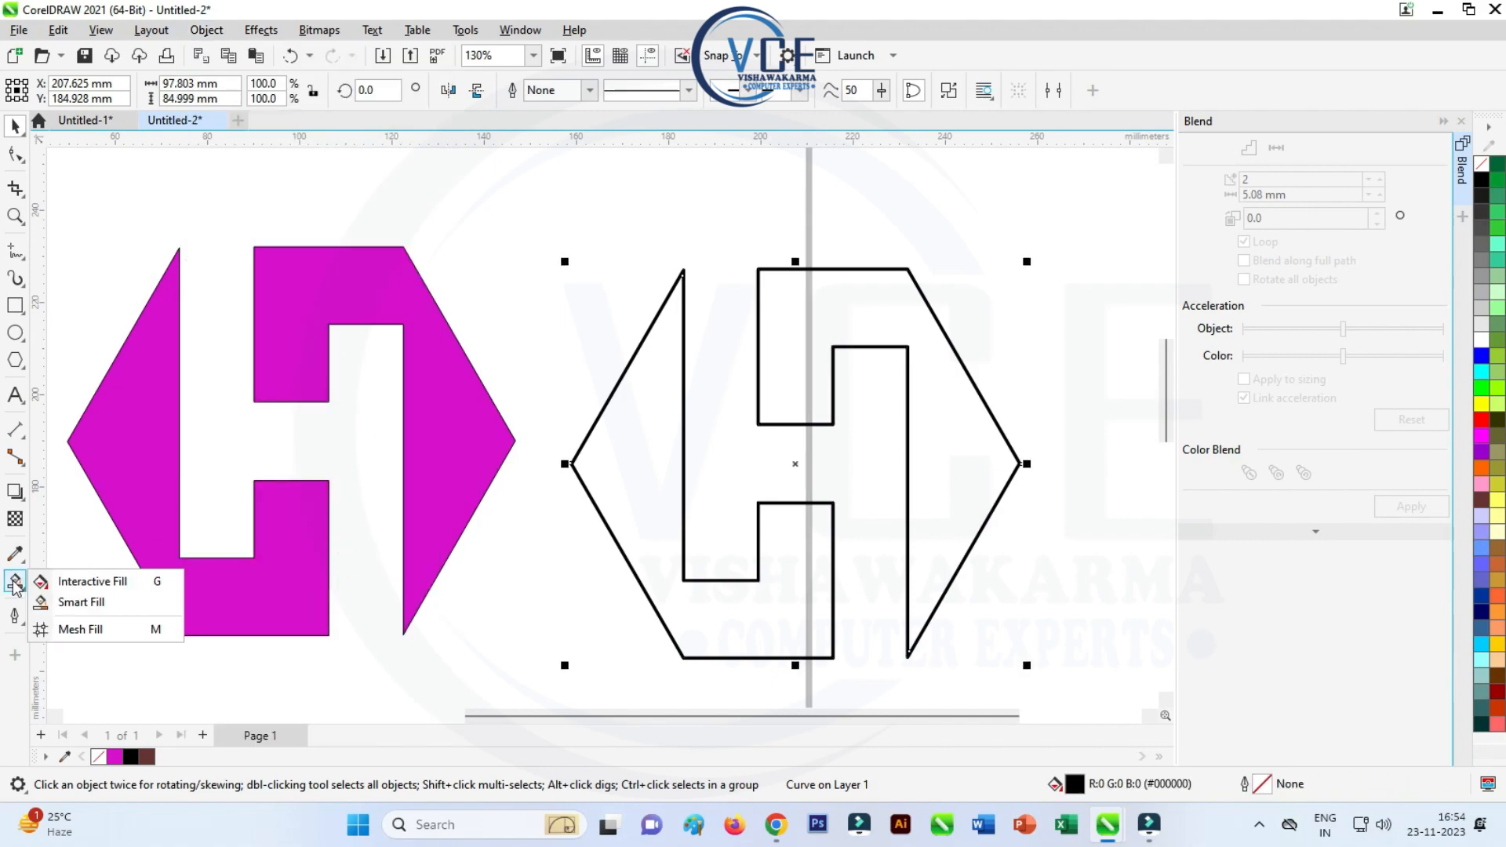
click(71, 584)
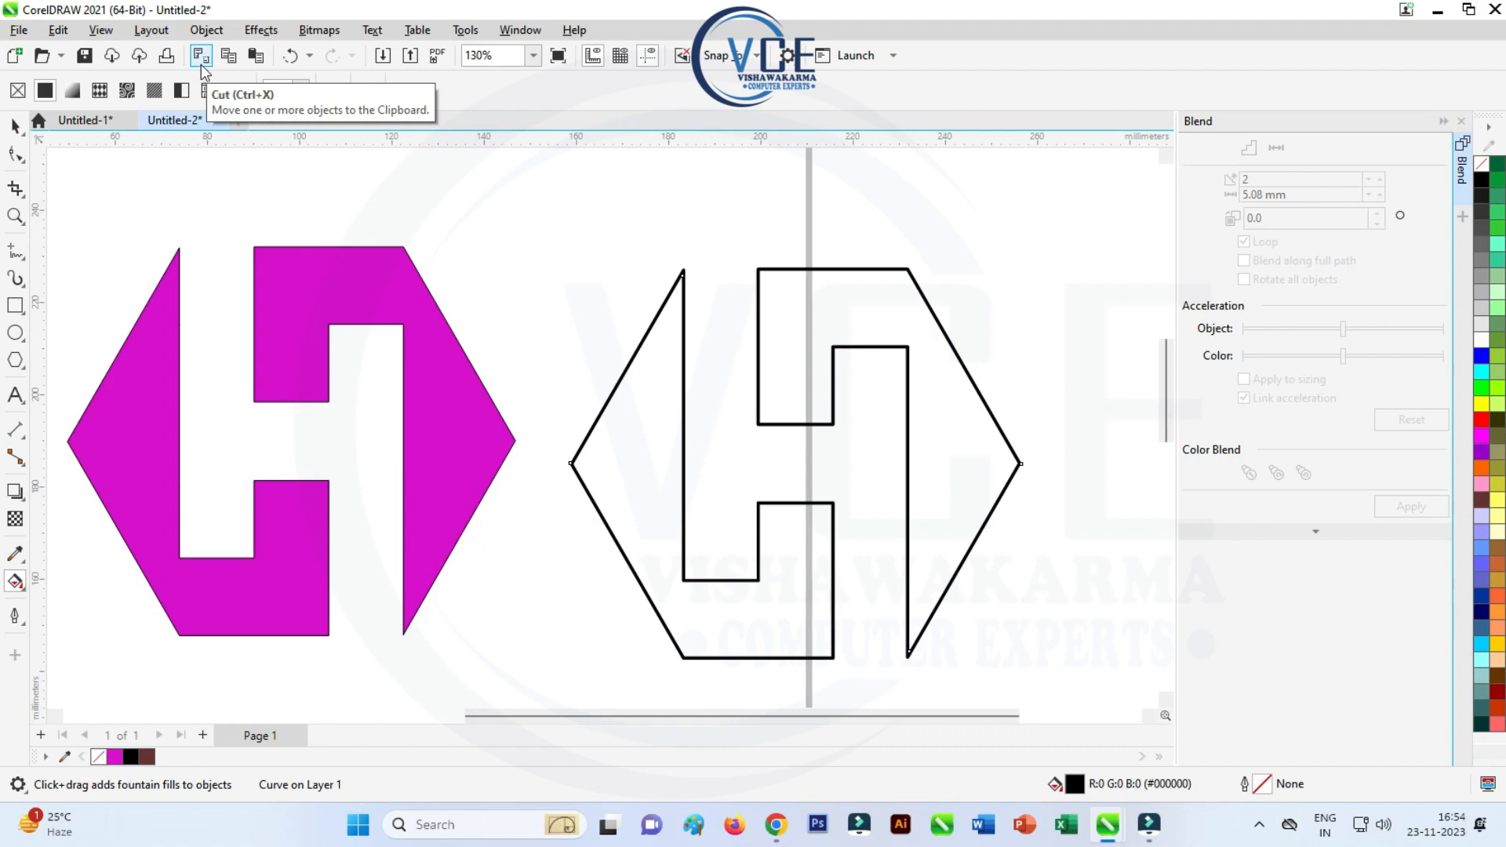
click(73, 93)
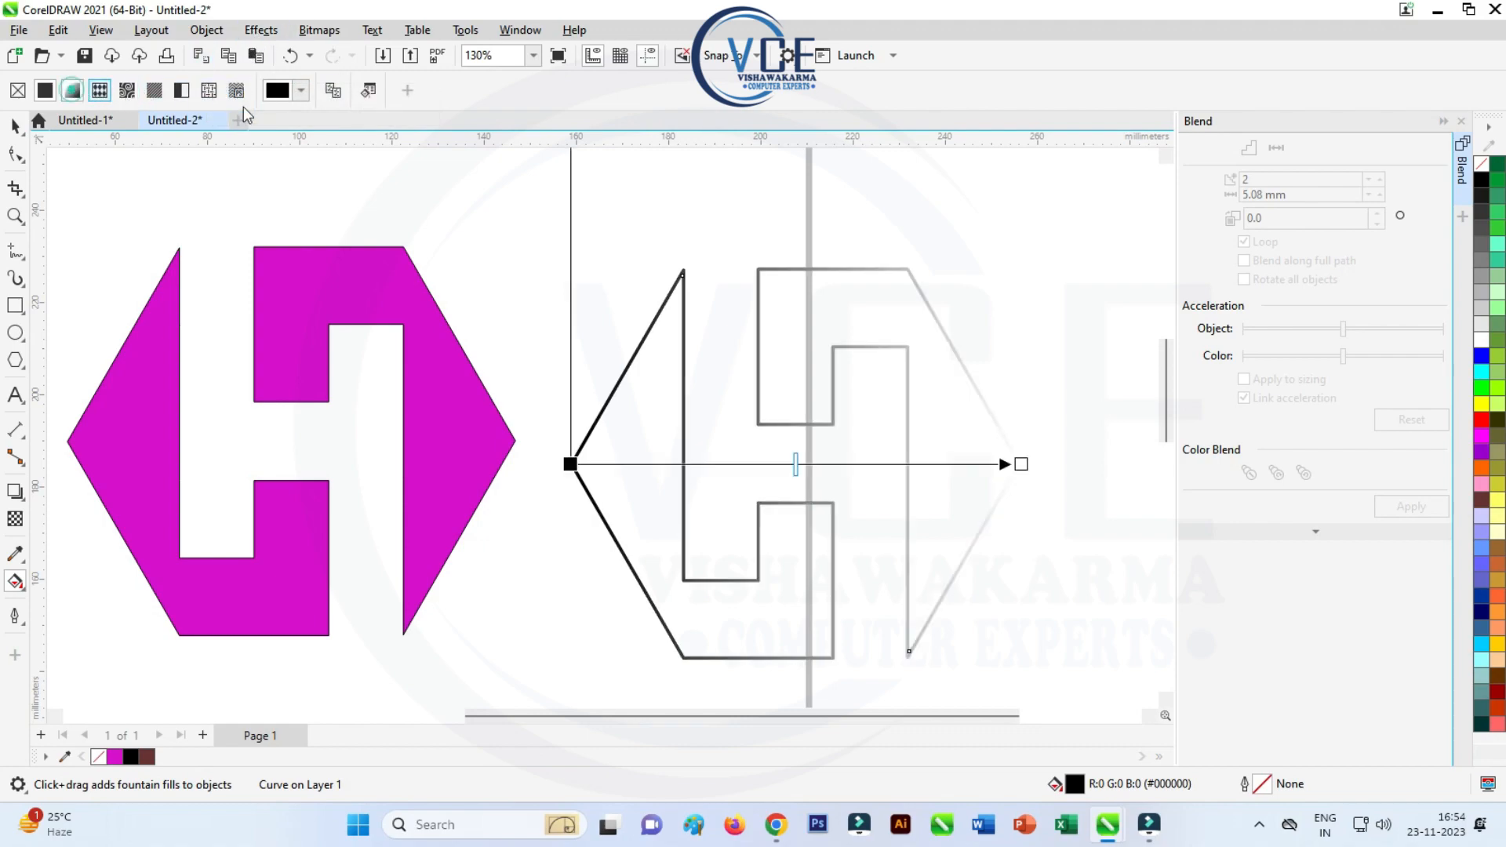
click(302, 91)
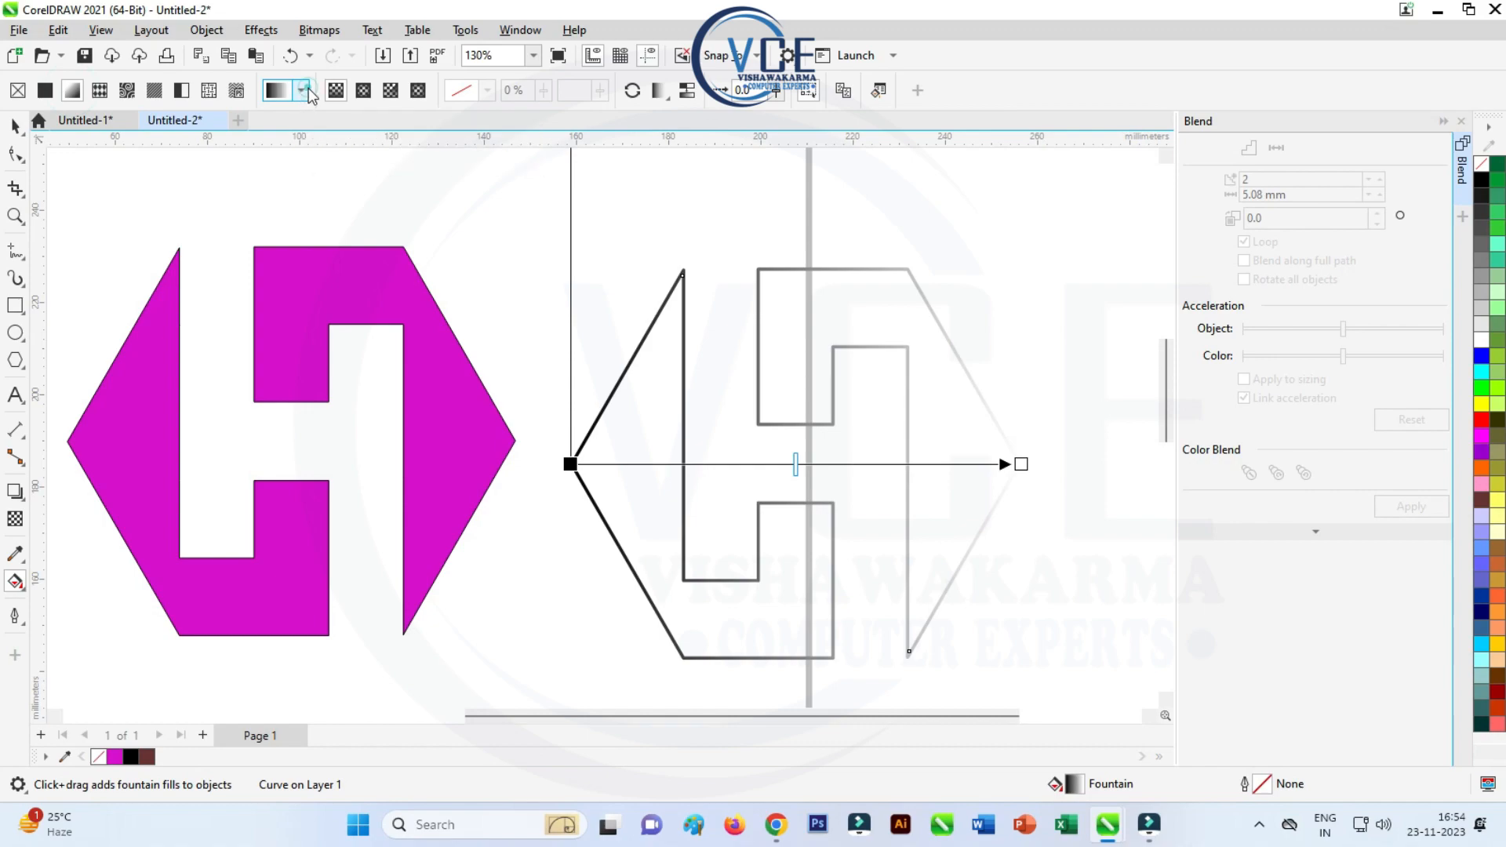
click(458, 221)
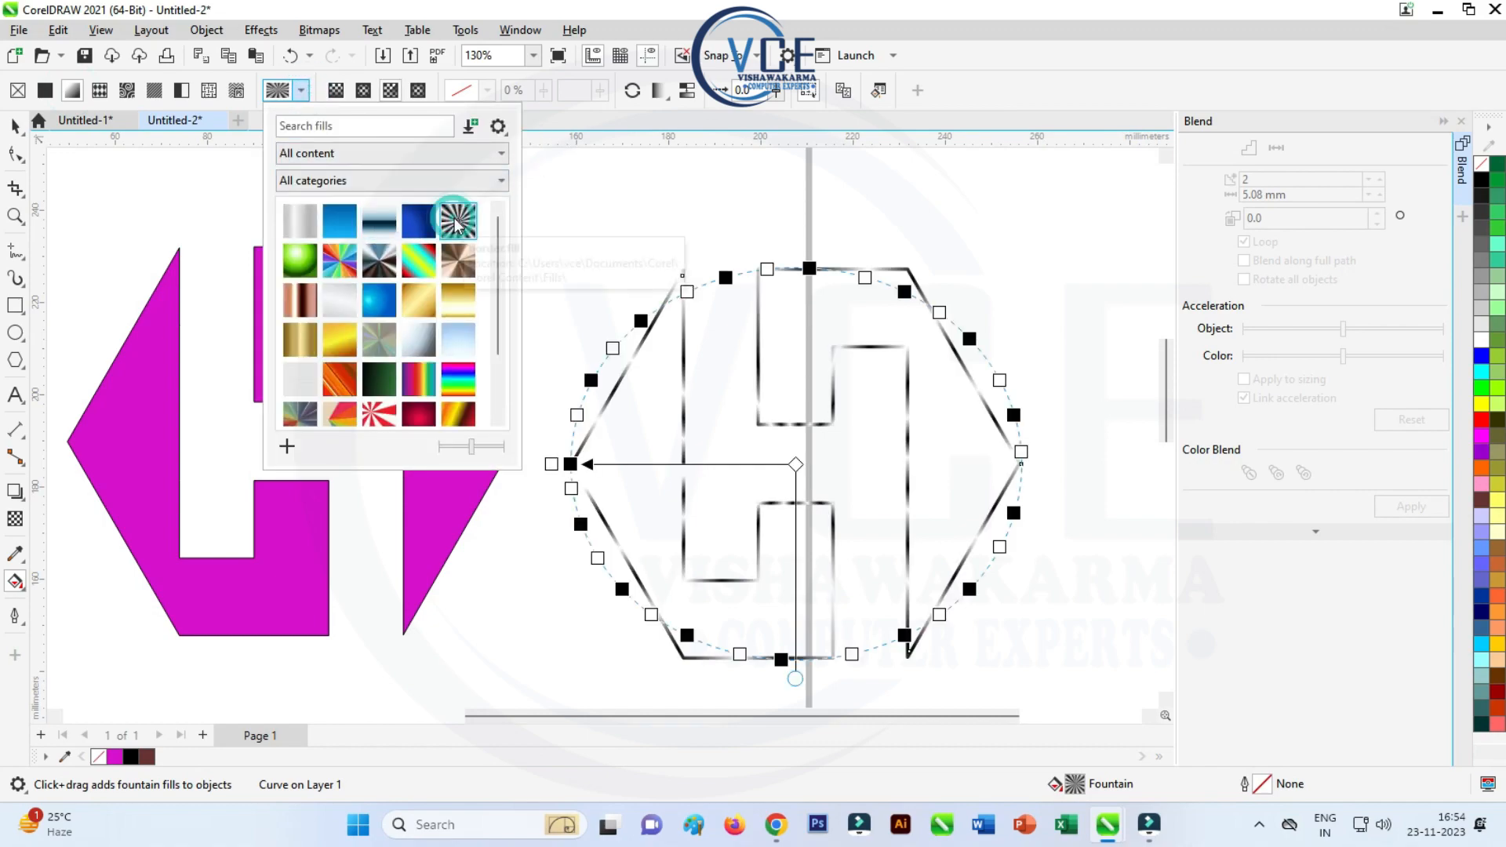
click(633, 431)
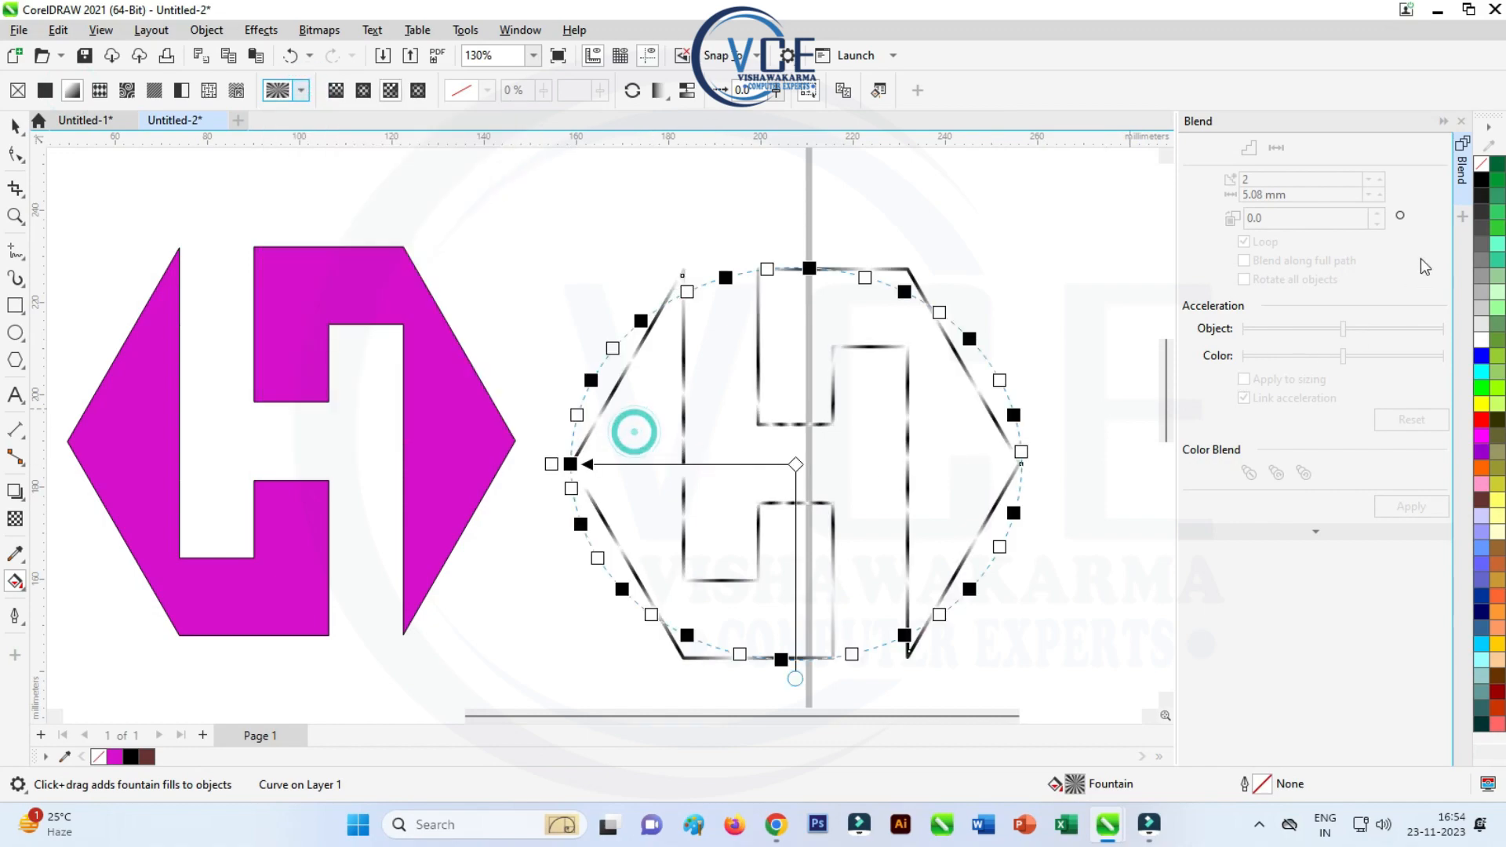
drag(1484, 191, 562, 473)
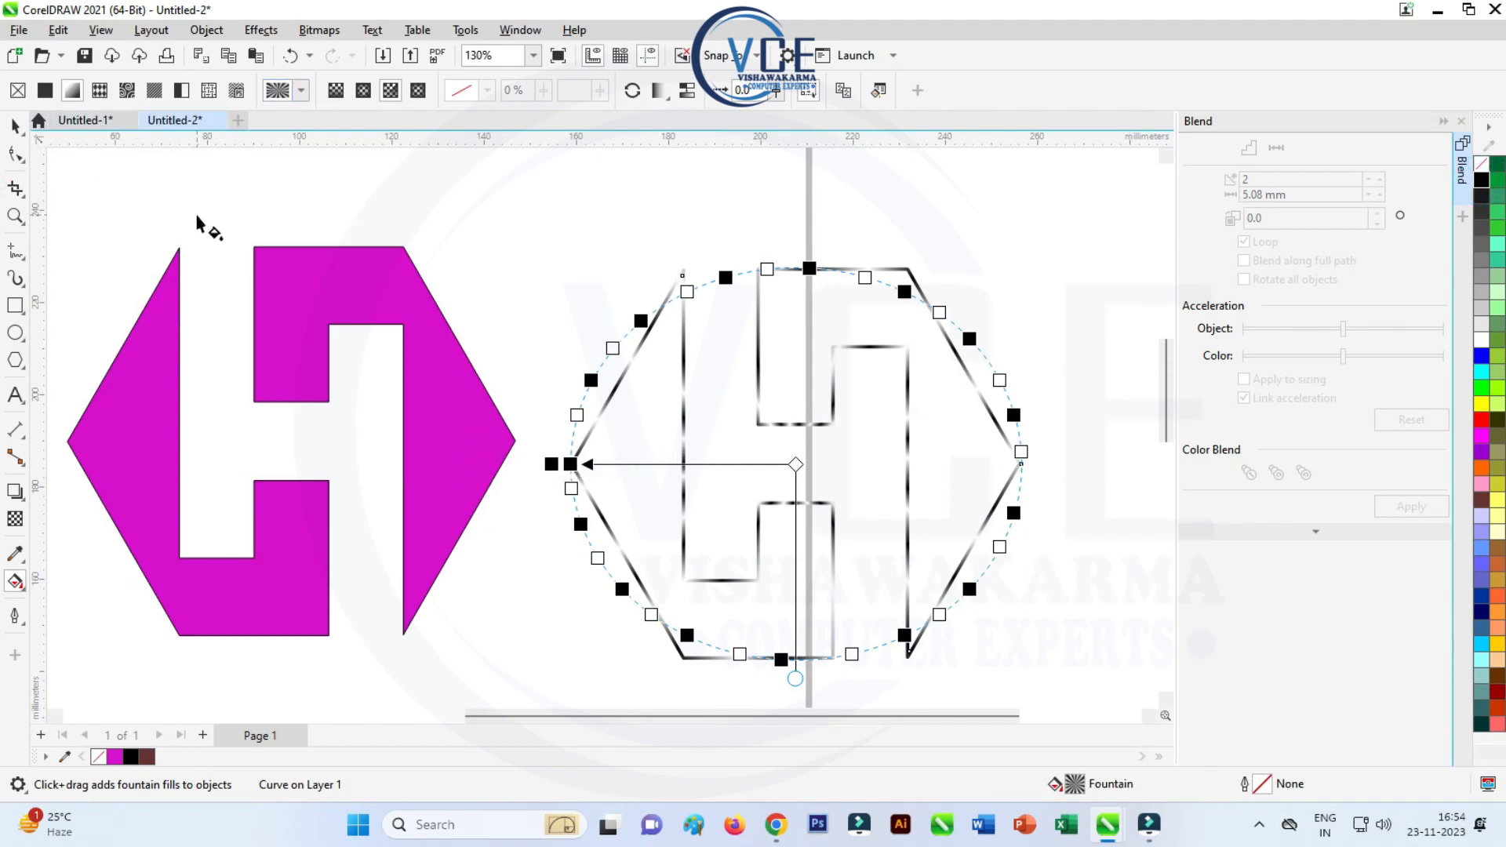
click(15, 125)
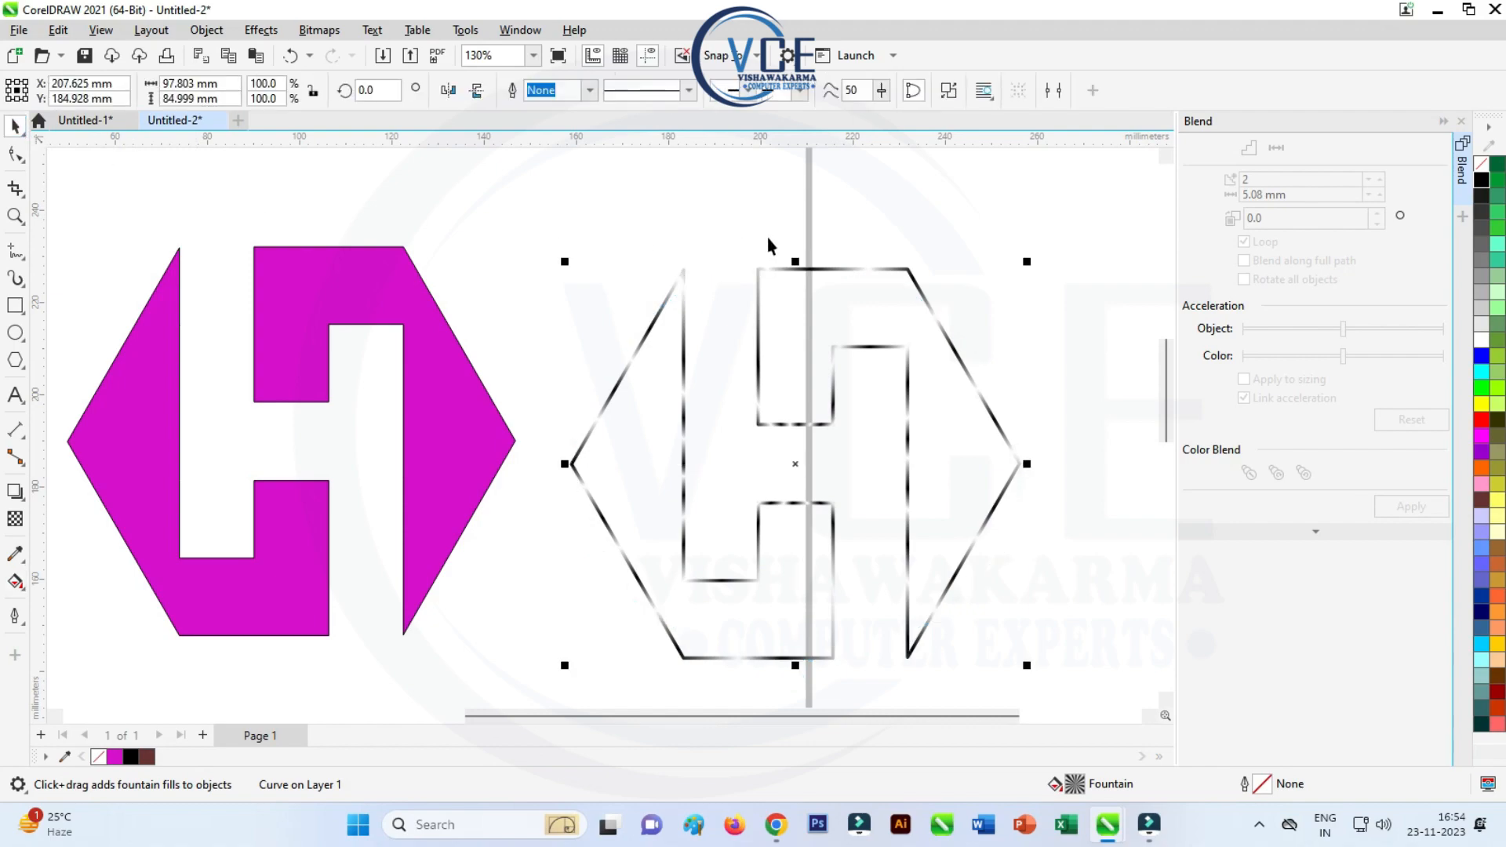
- Fill the magenta logo with the striped gold linear fountain preset
scroll(622, 311, down, 2)
scroll(408, 275, up, 1)
click(342, 320)
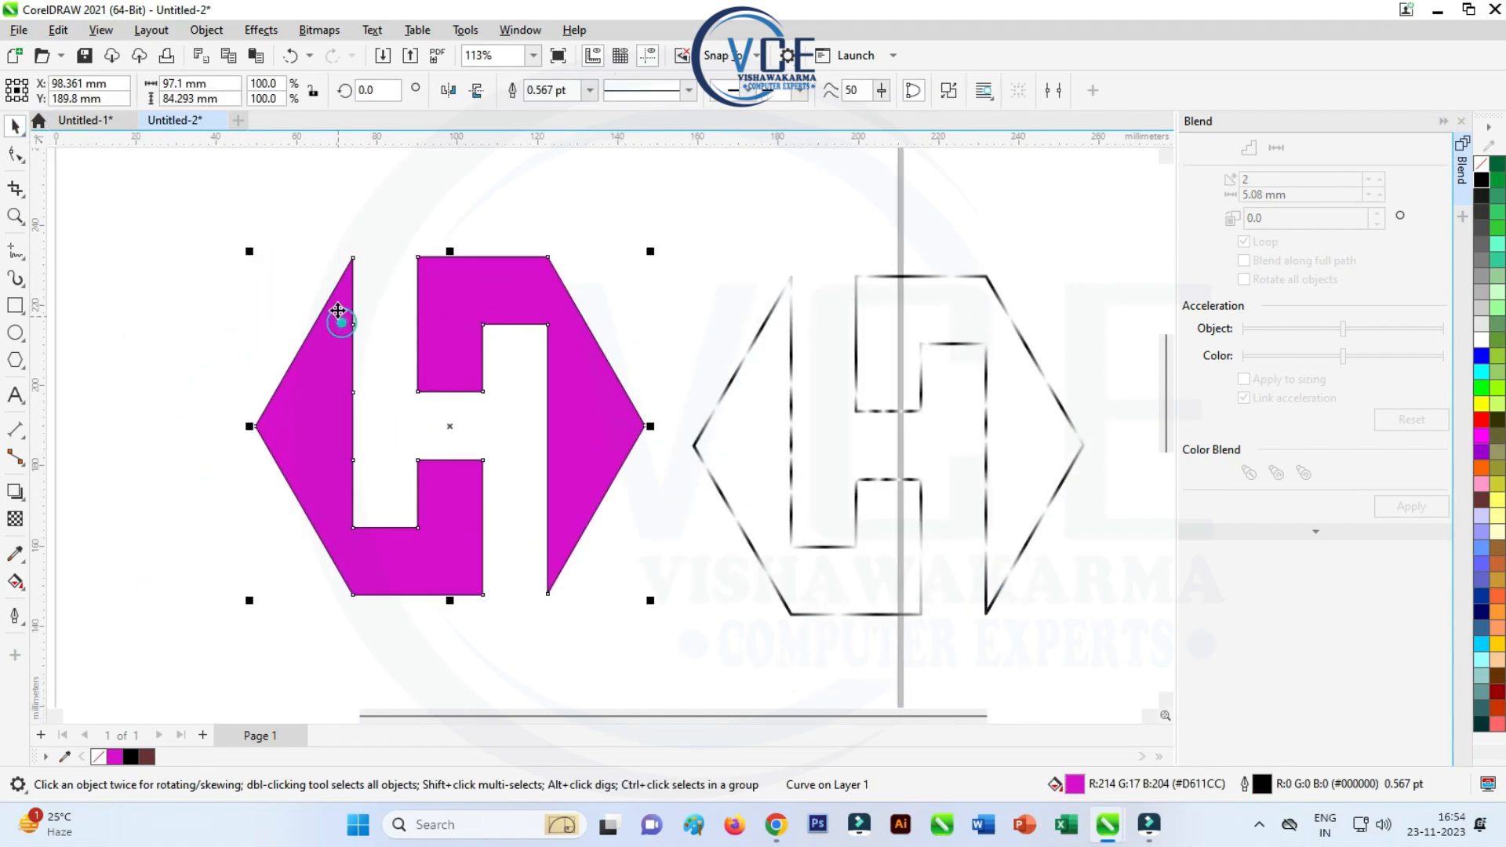
click(19, 579)
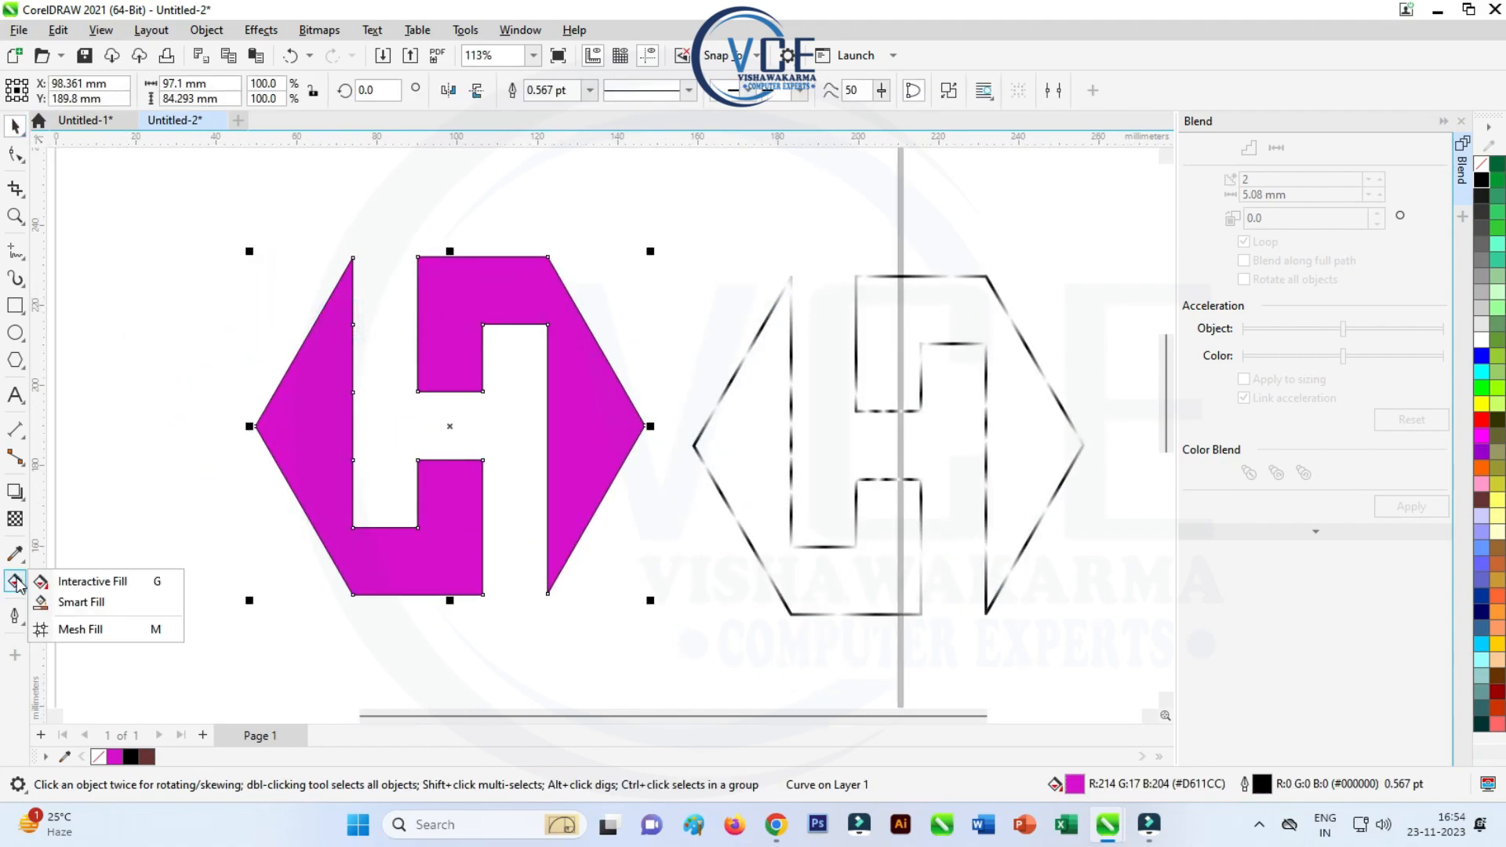
click(86, 580)
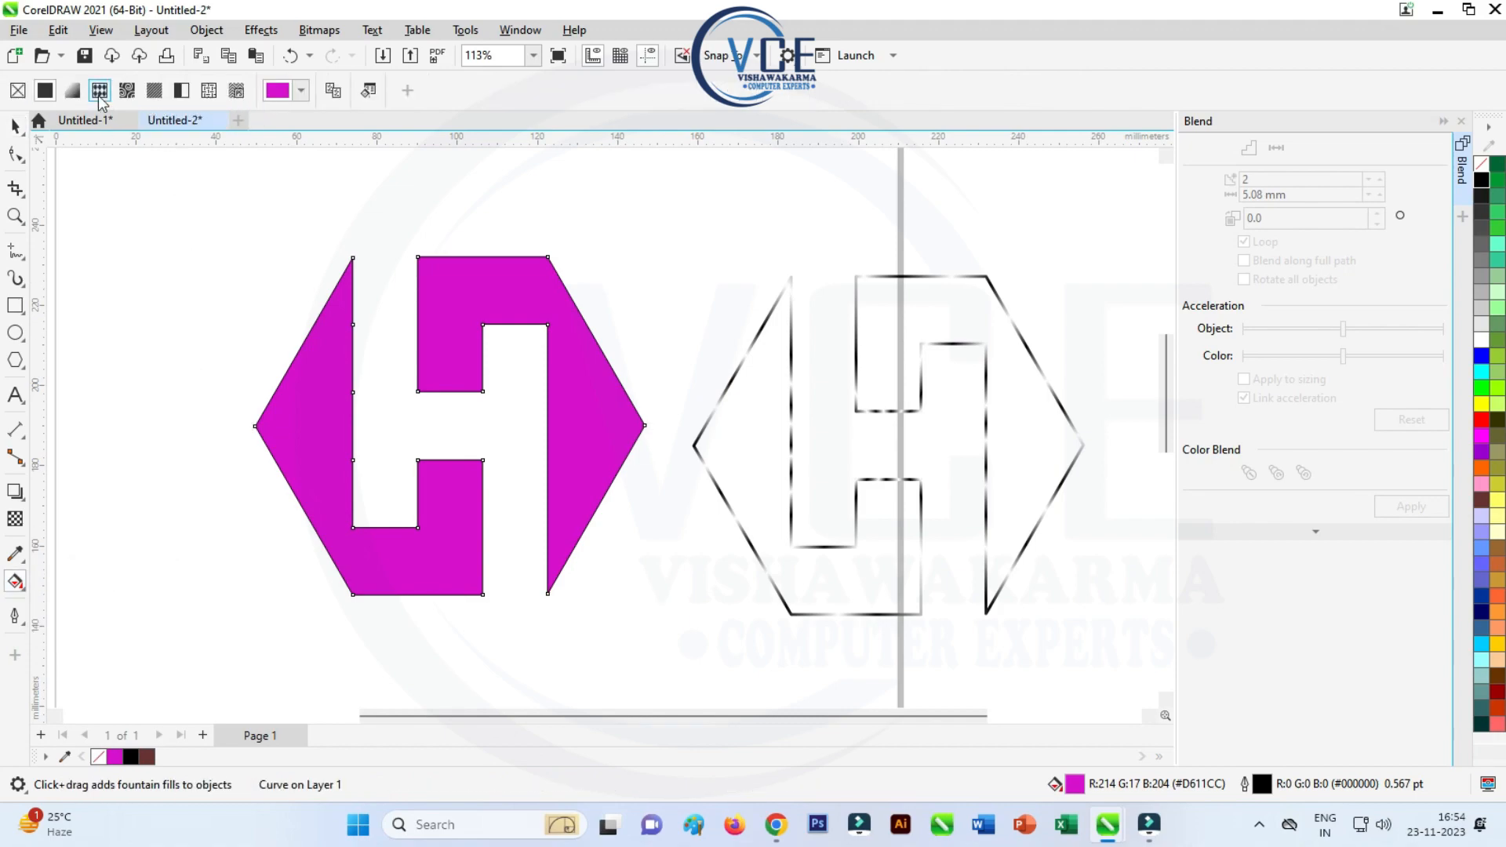
click(85, 91)
click(300, 90)
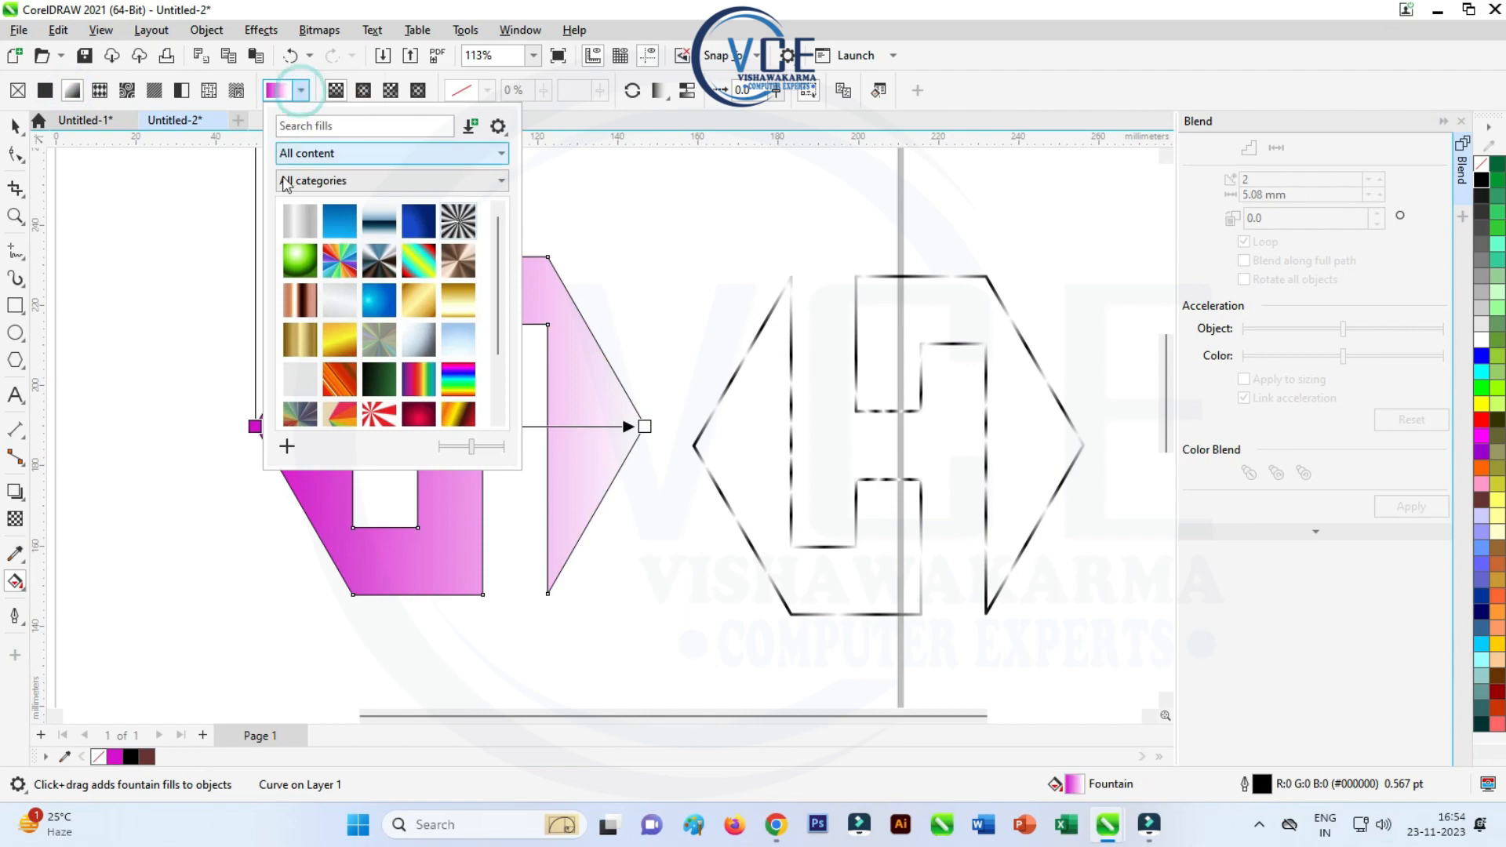
click(296, 341)
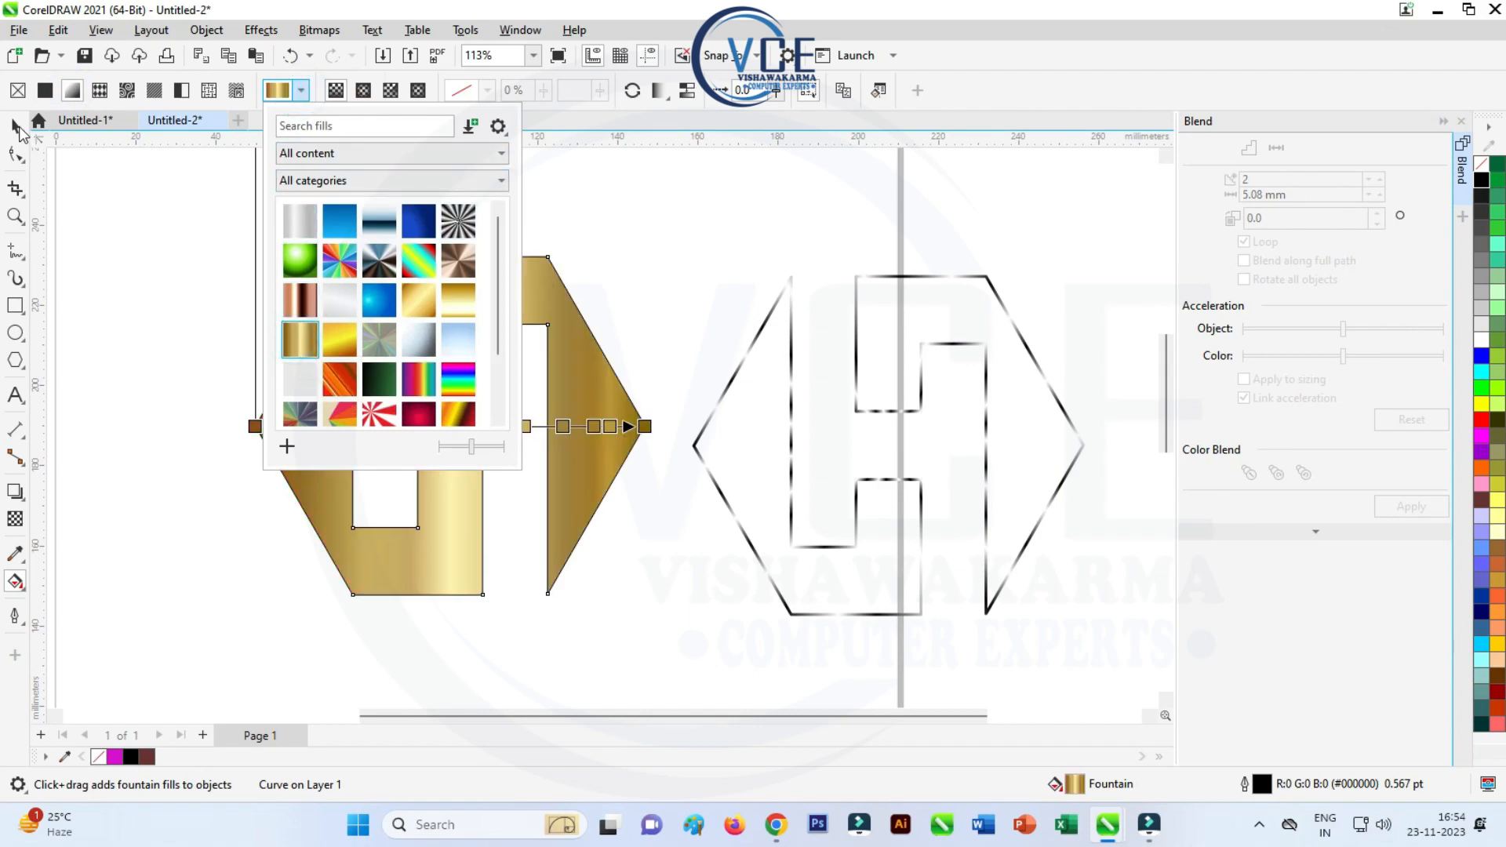
click(178, 252)
- Move the black-and-white gradient outline by its upper tip onto the matching tip of the gold logo
click(788, 282)
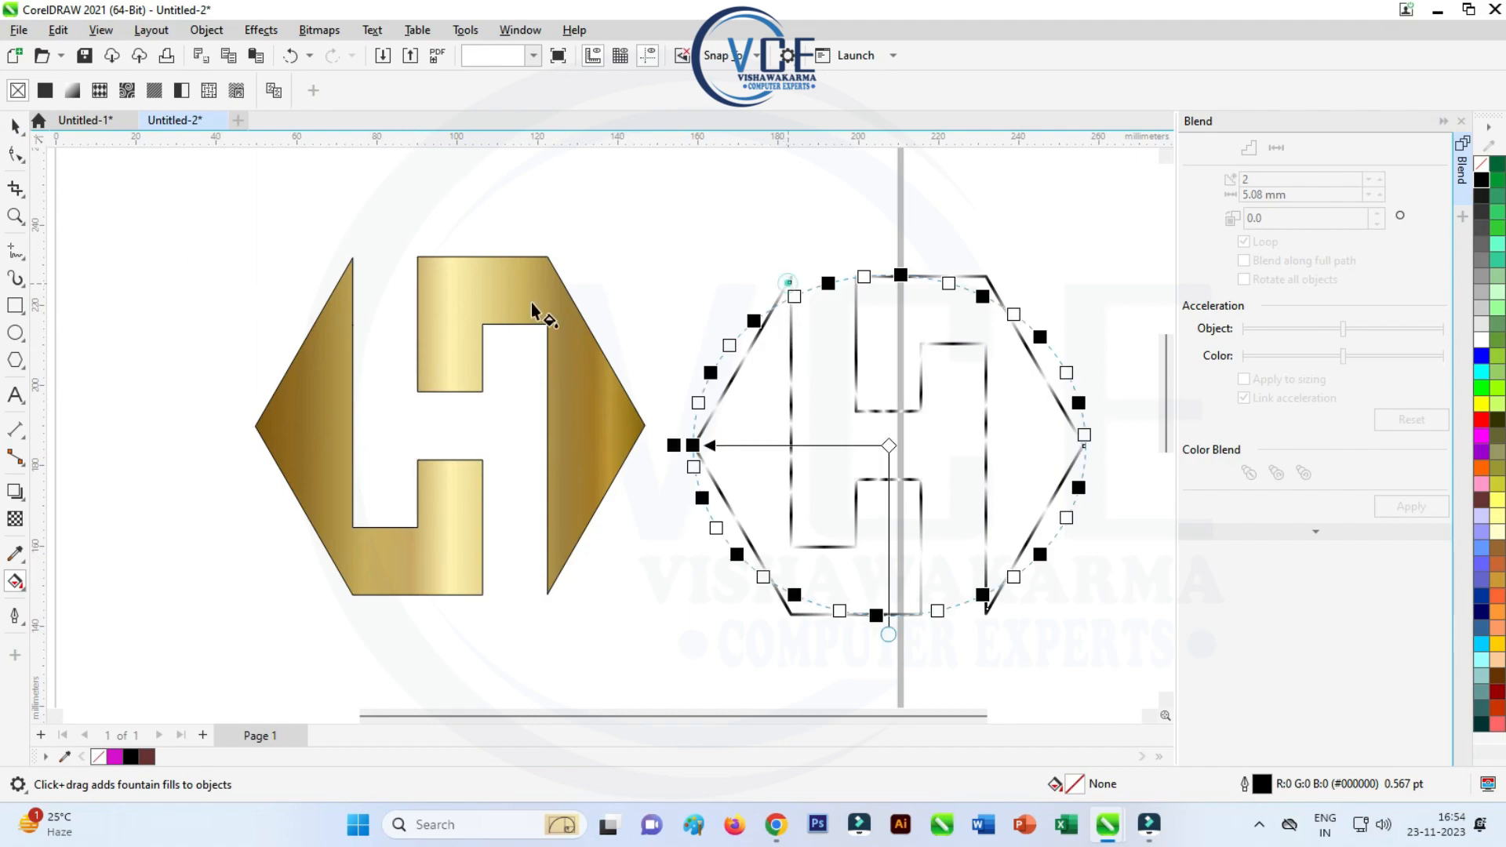
click(15, 126)
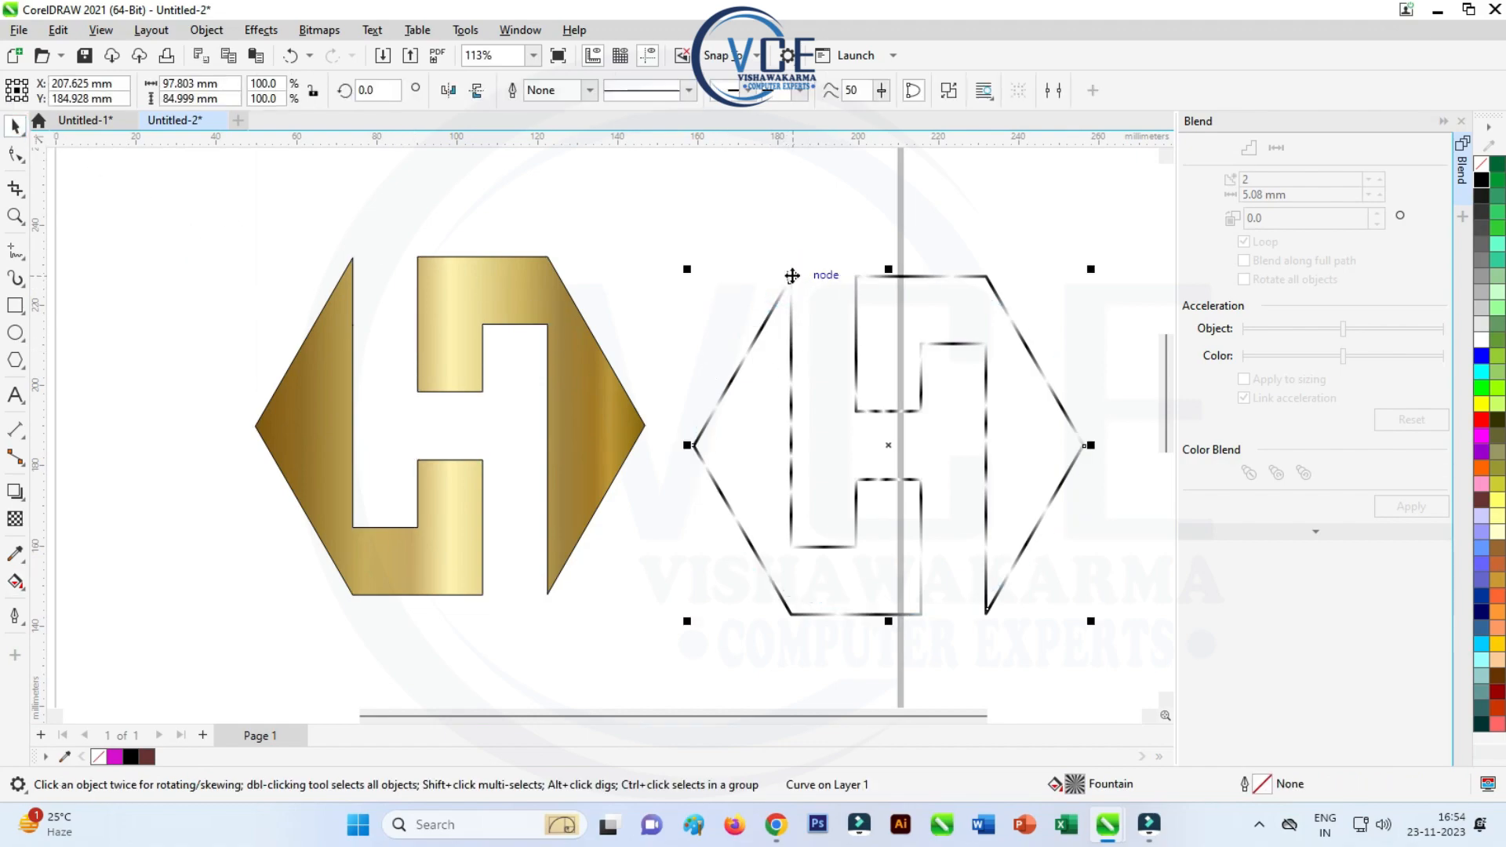
drag(792, 281, 353, 260)
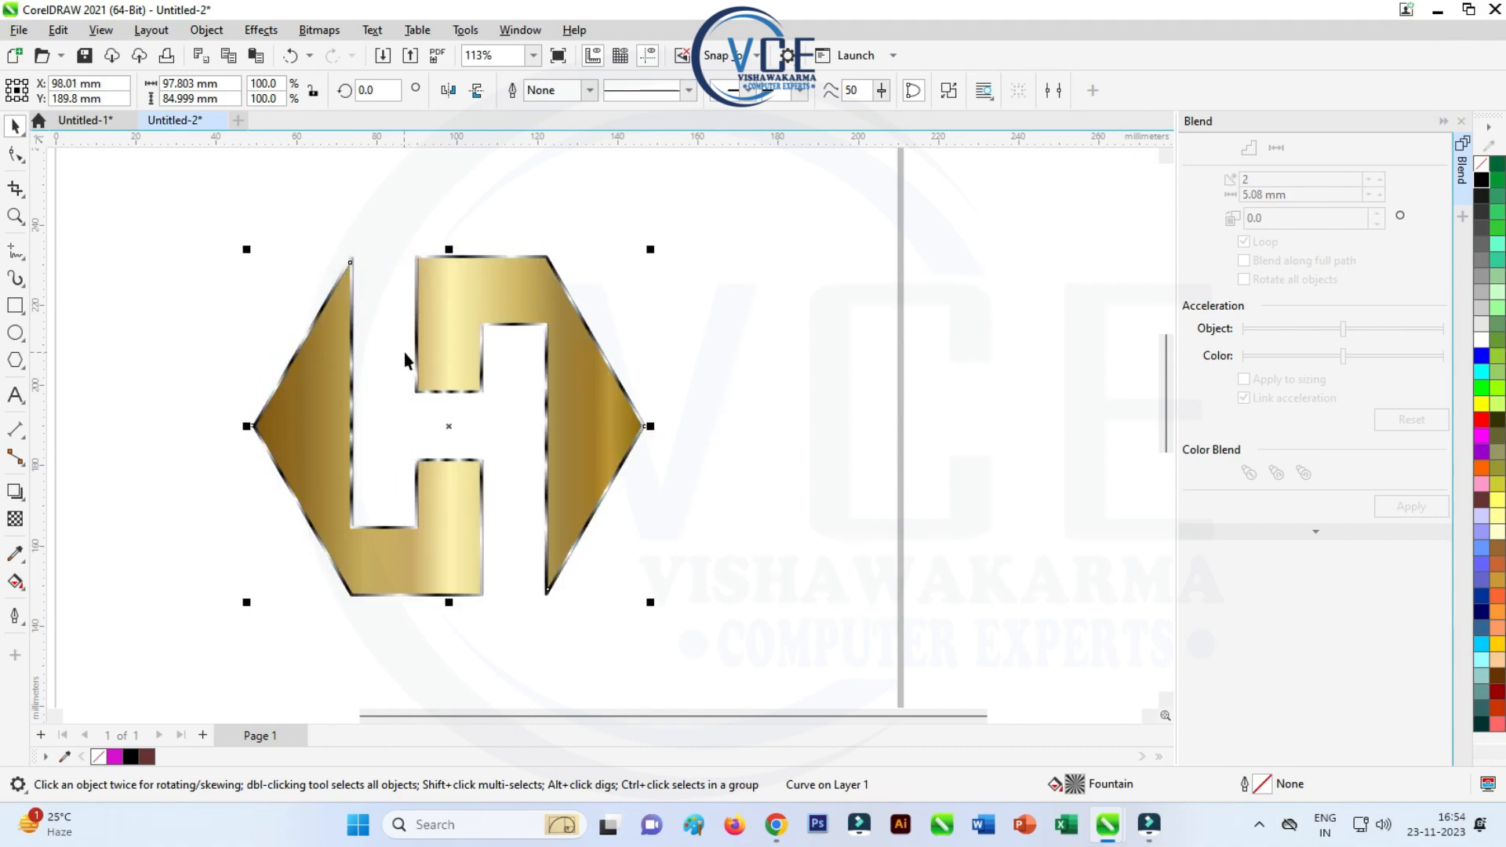
- Nudge the gradient outline 0.3 mm to the right to align it with the gold logo's edges
scroll(404, 352, up, 1)
scroll(541, 258, down, 1)
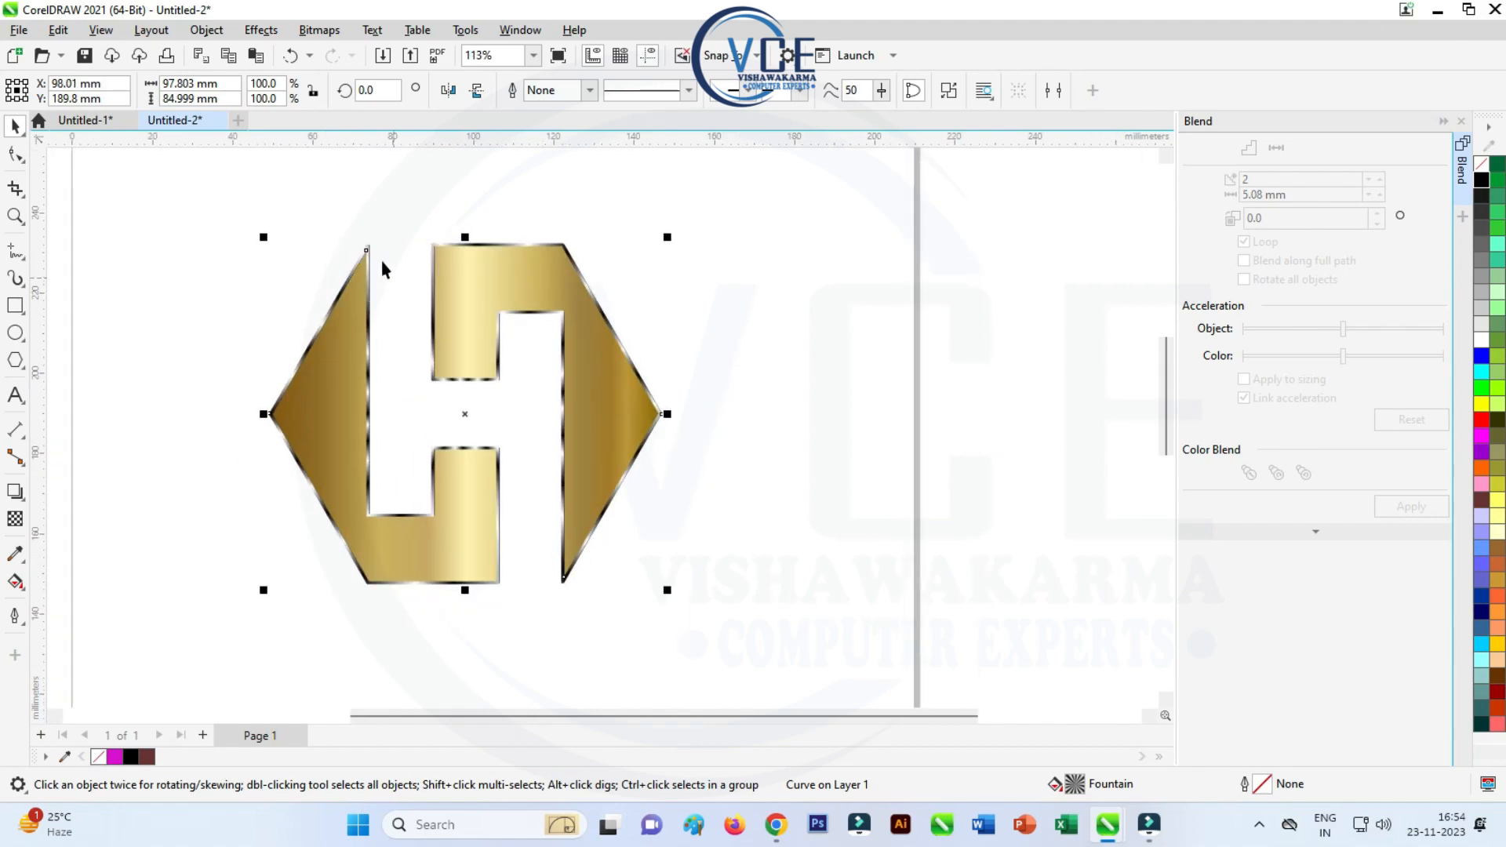
scroll(383, 269, up, 4)
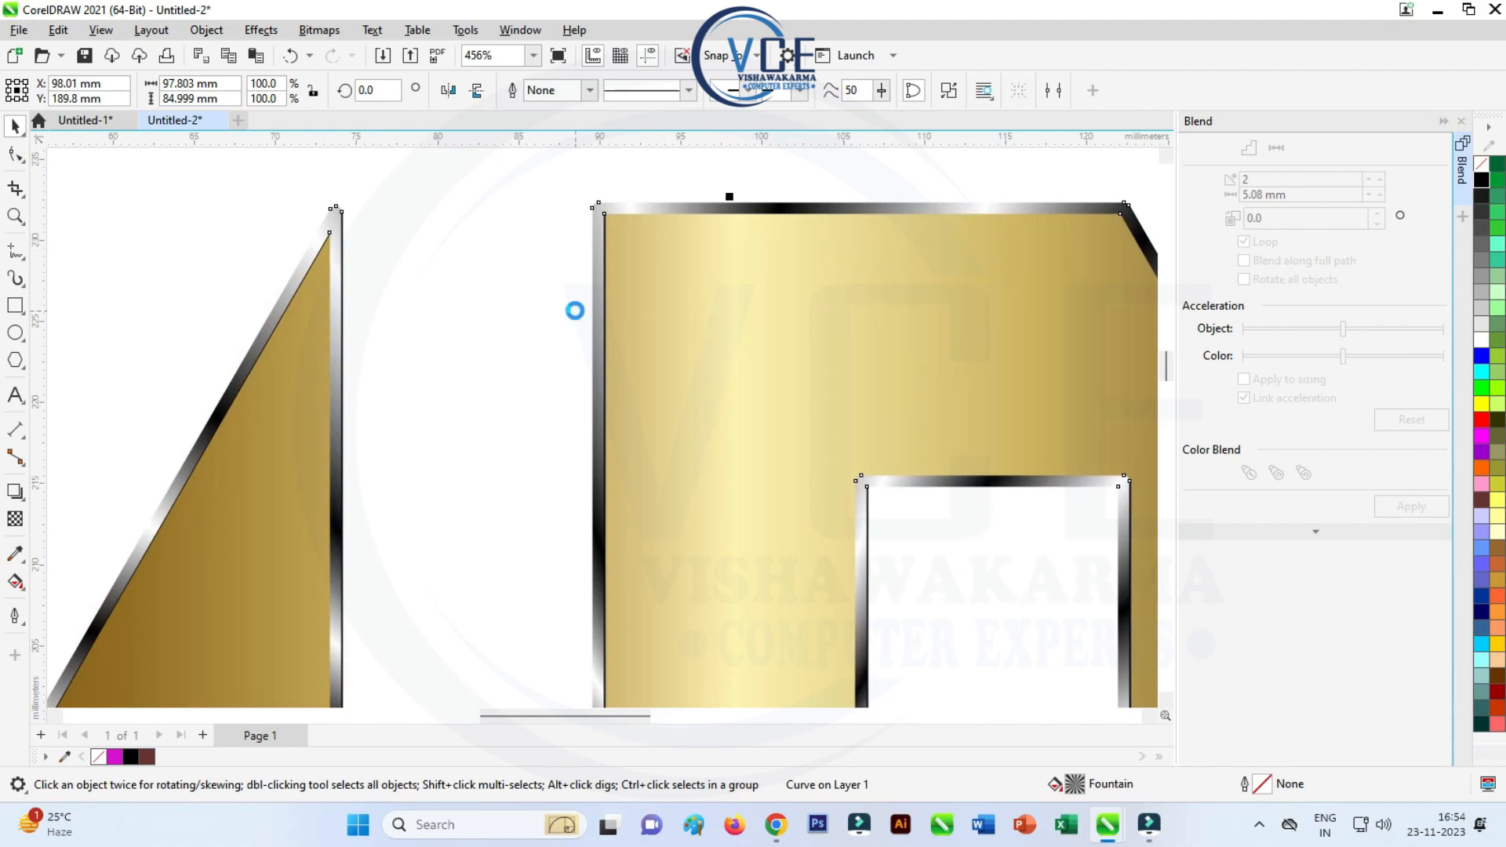
key(Right)
key(Right)
key(Right)
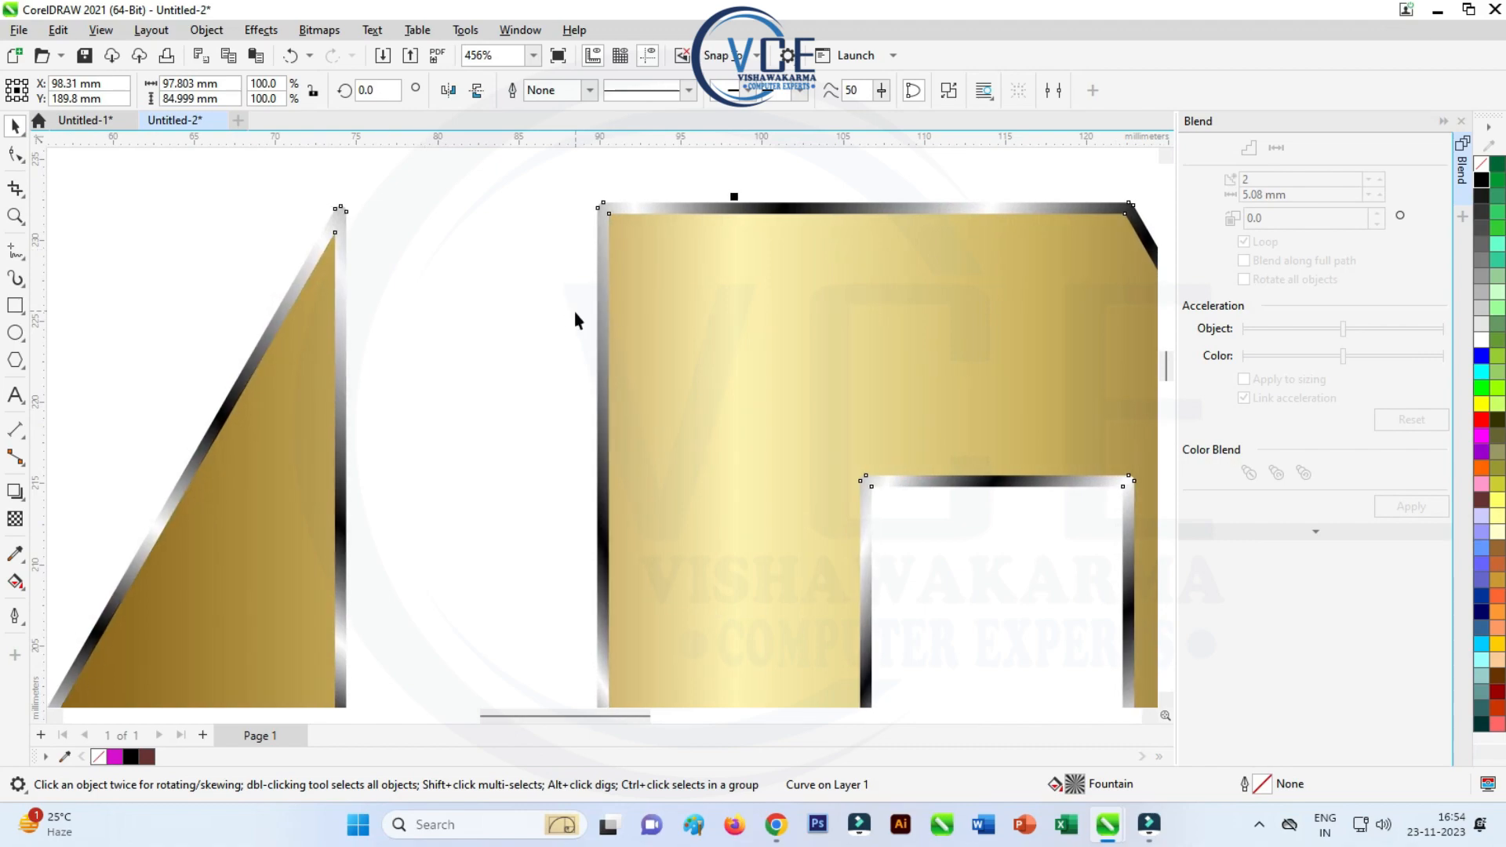
scroll(574, 311, down, 4)
scroll(624, 562, up, 2)
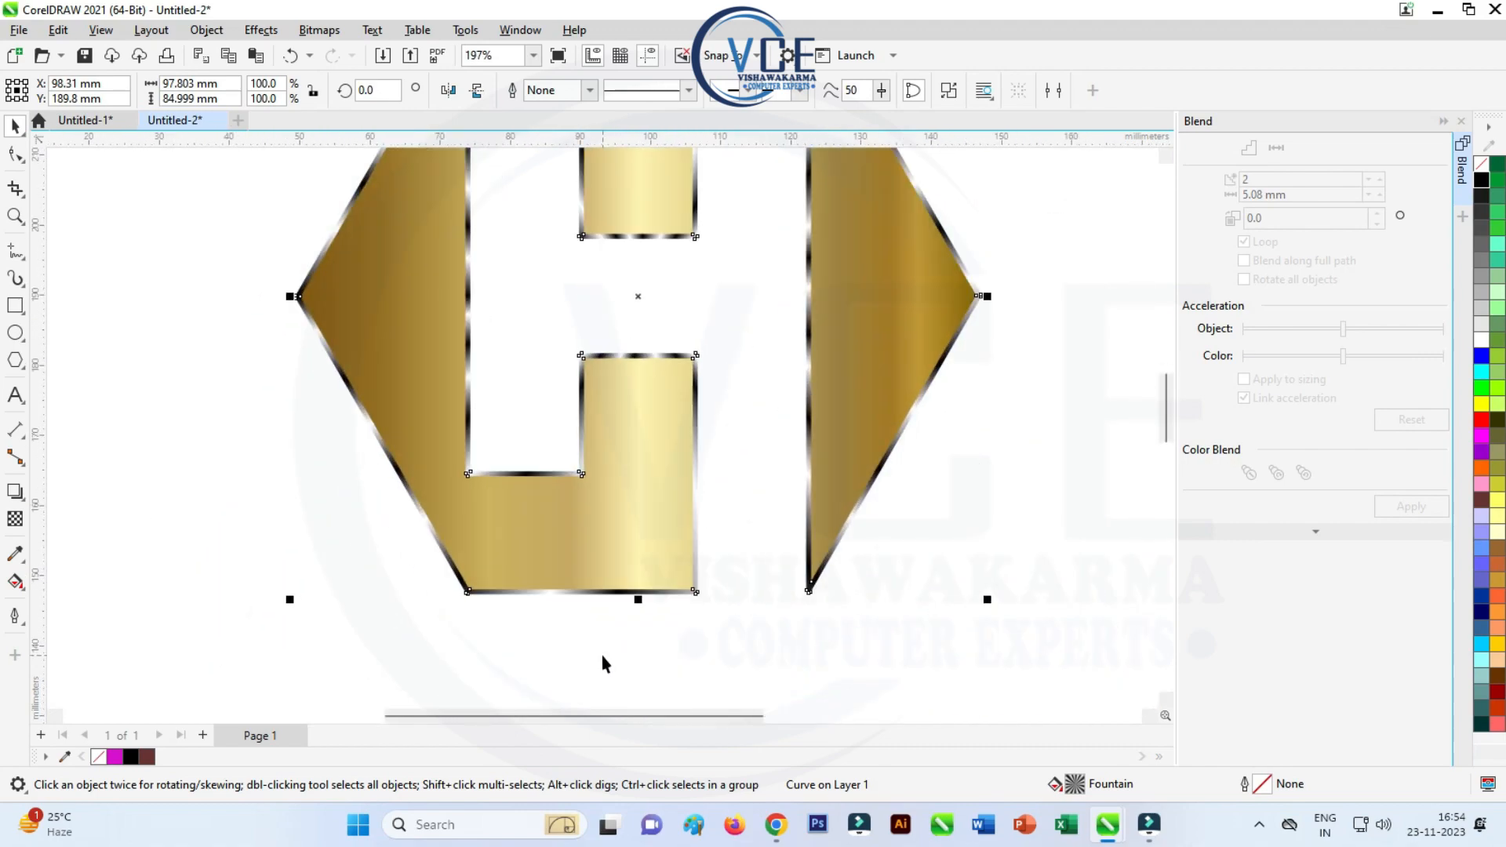
scroll(599, 625, down, 2)
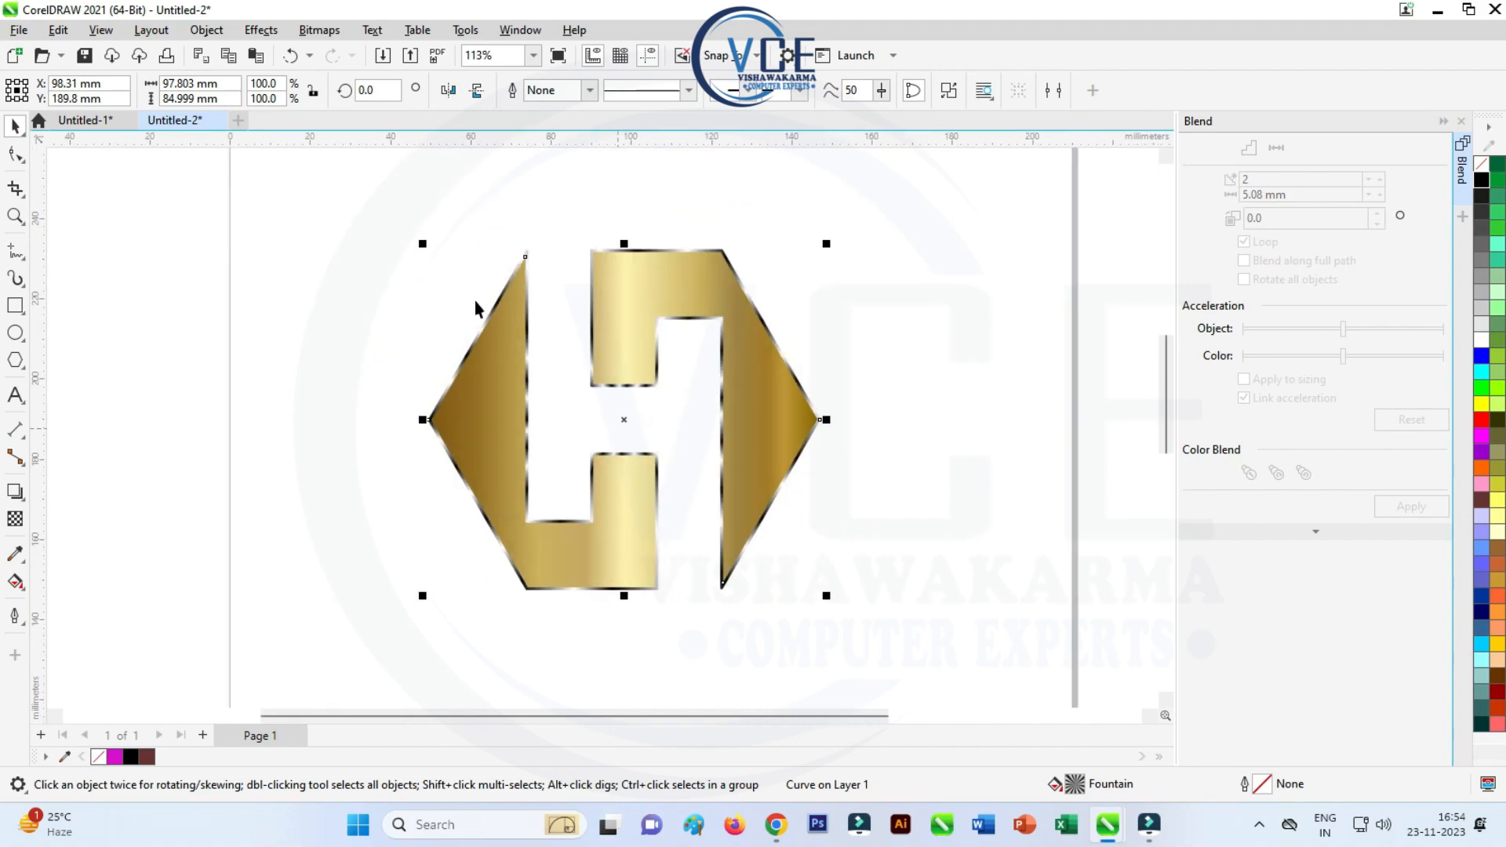
- Select the gold logo together with its gradient outline and group them
click(426, 214)
drag(643, 538, 880, 699)
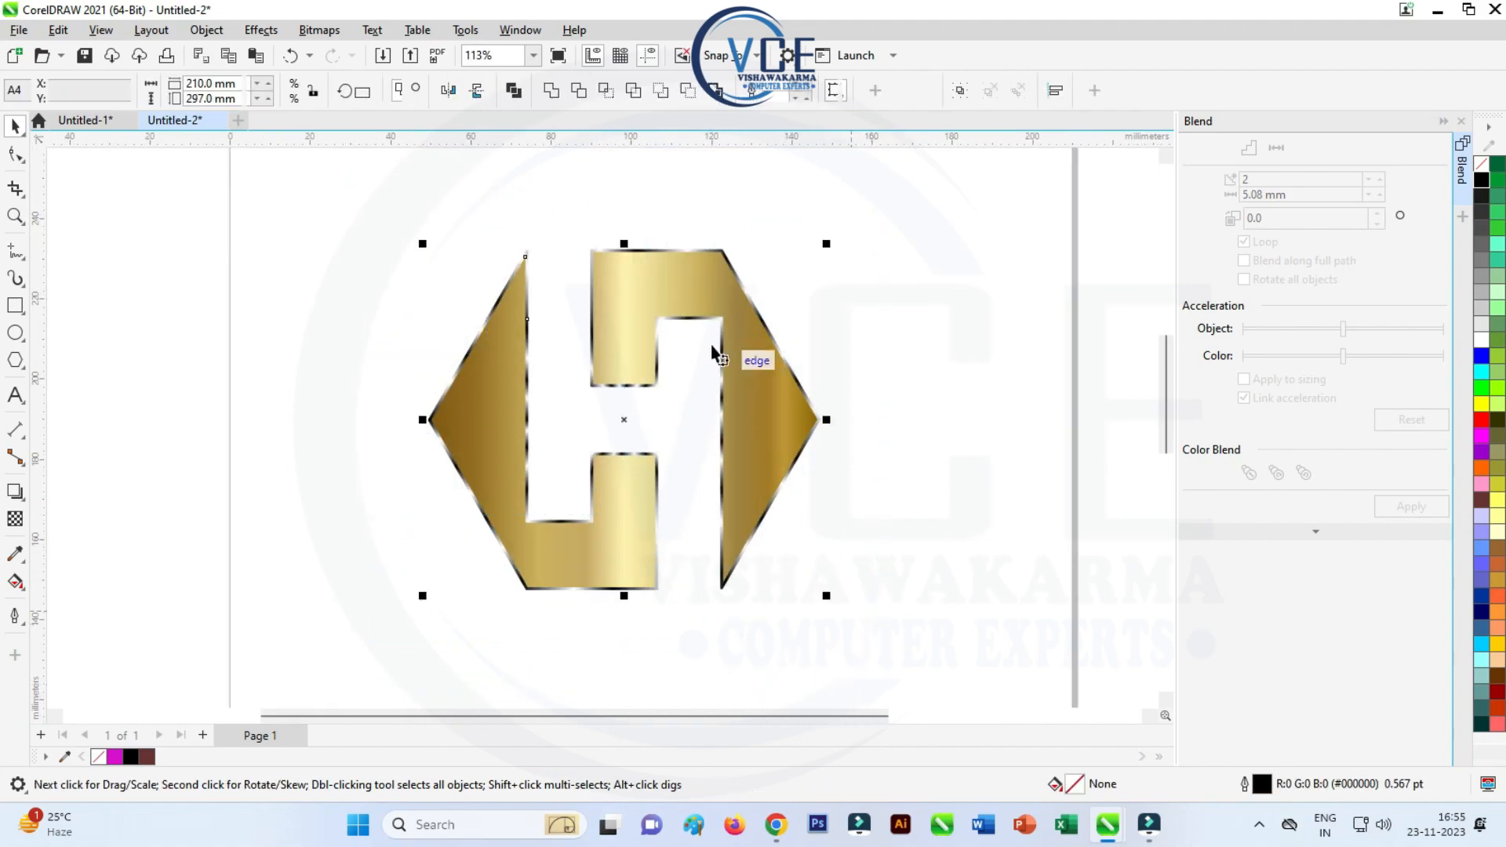
right_click(672, 287)
click(756, 350)
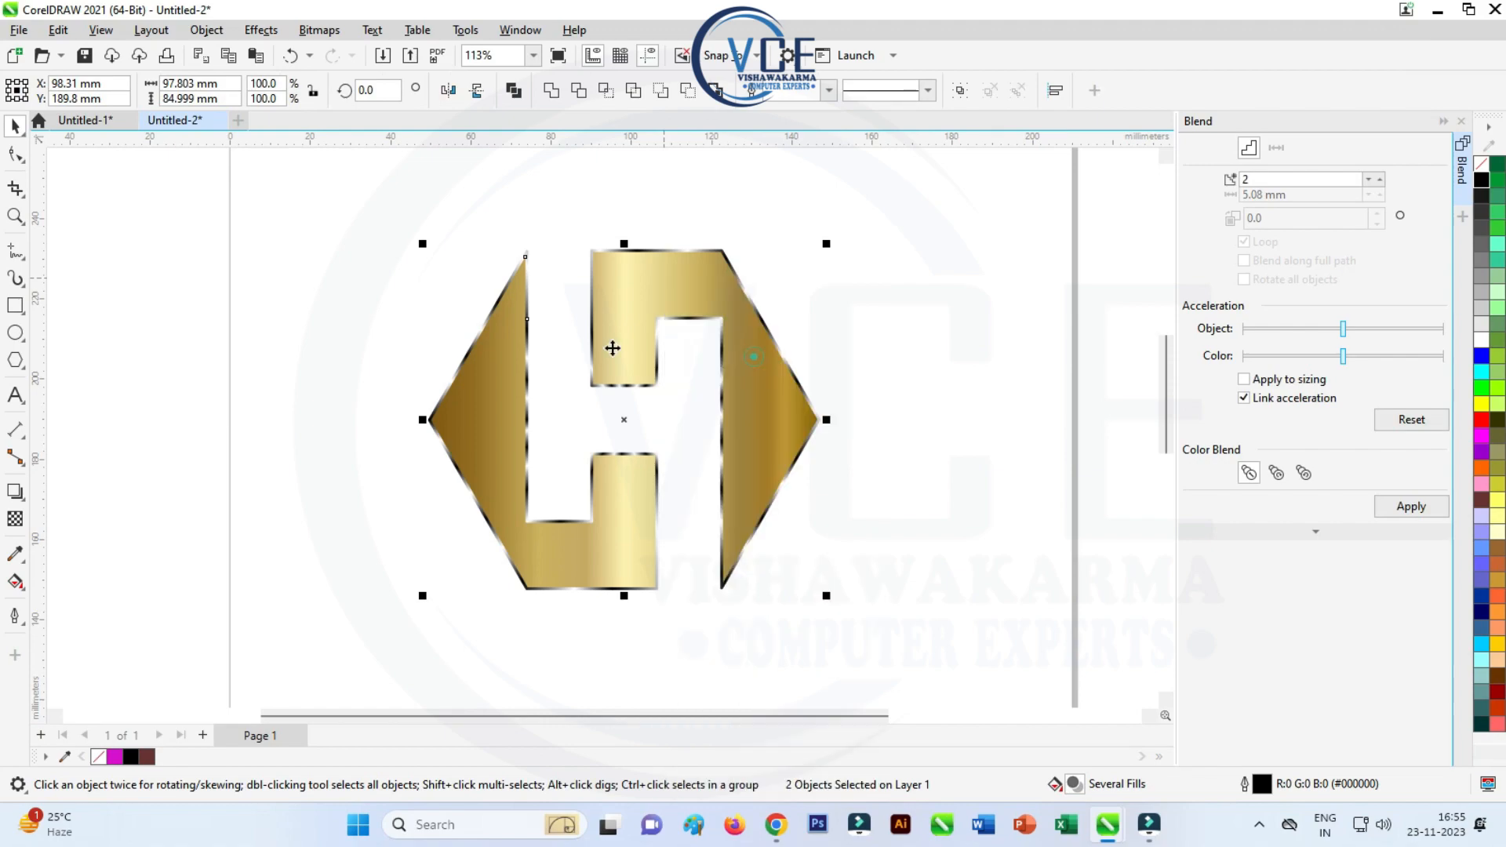
- Draw a rectangle about 263 mm wide and 169 mm high enclosing the grouped logo
scroll(428, 322, down, 4)
scroll(595, 301, up, 2)
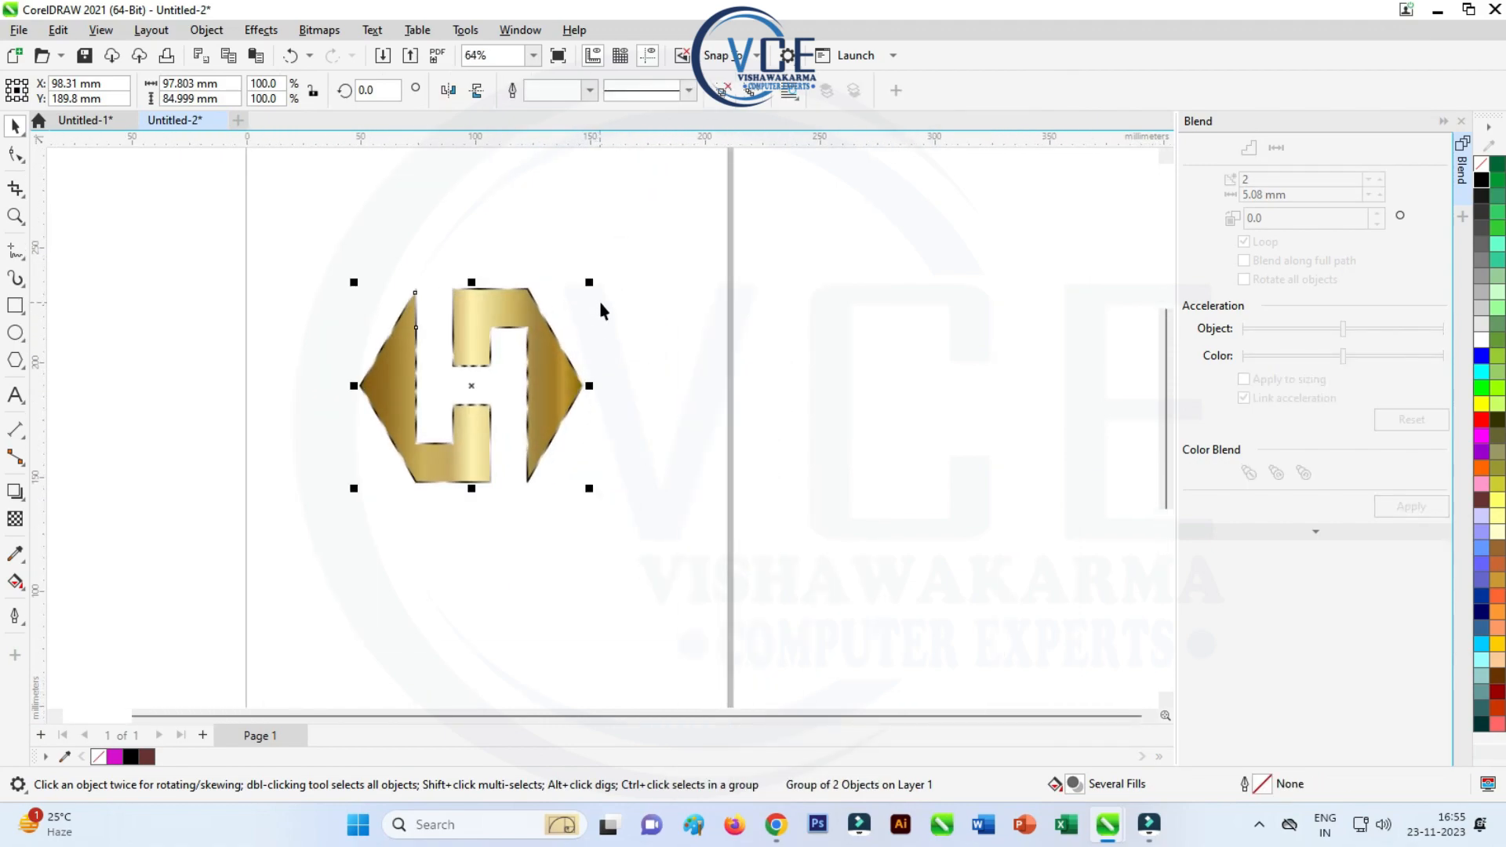
click(15, 305)
mouse_move(314, 237)
mouse_down()
mouse_move(697, 544)
mouse_move(919, 626)
mouse_up()
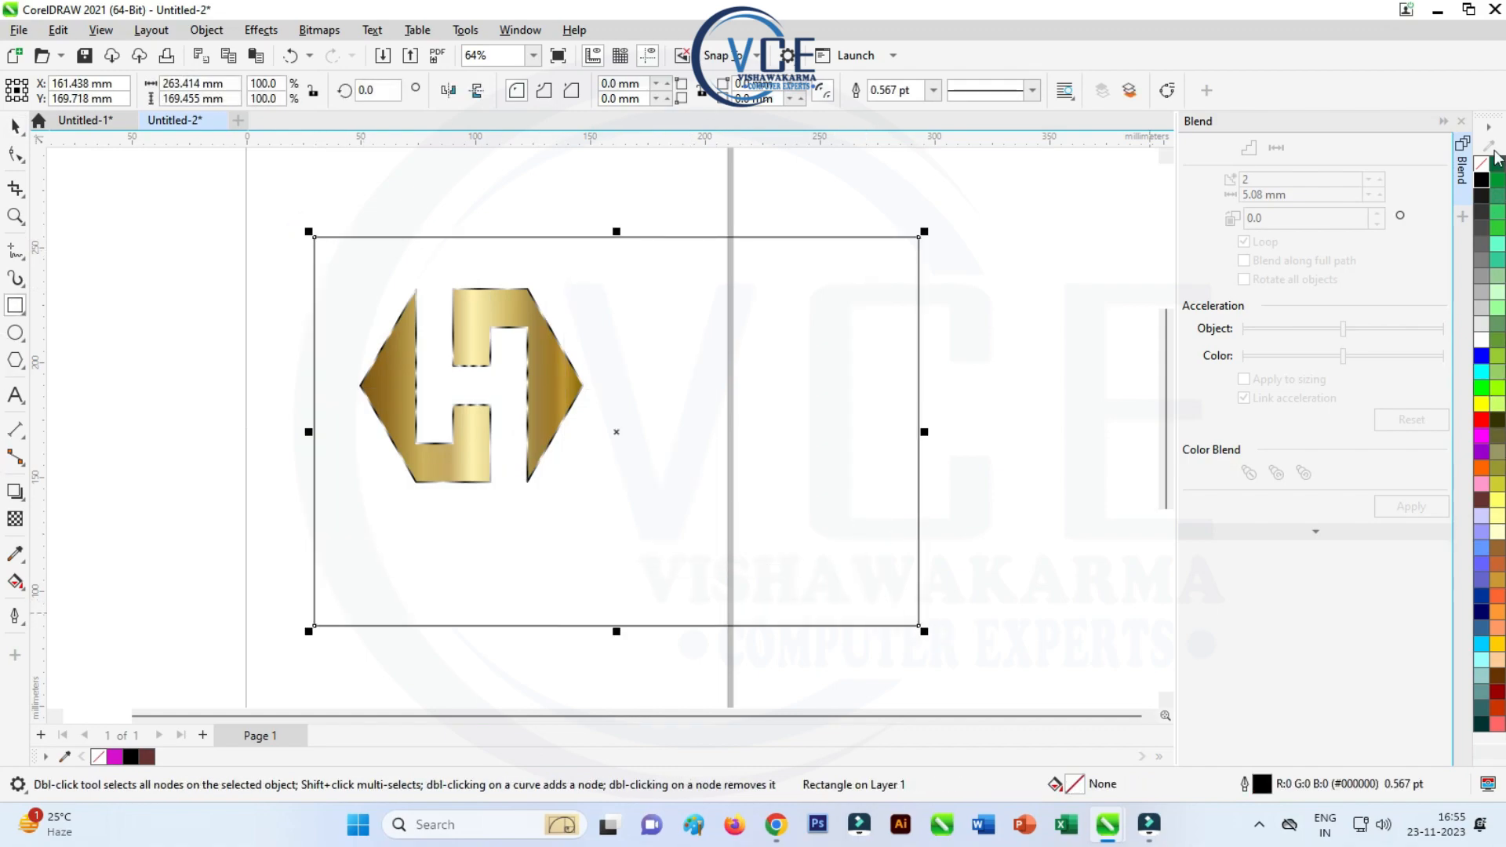
- Fill the rectangle with black and send it behind the grouped gold logo as a background
click(1481, 180)
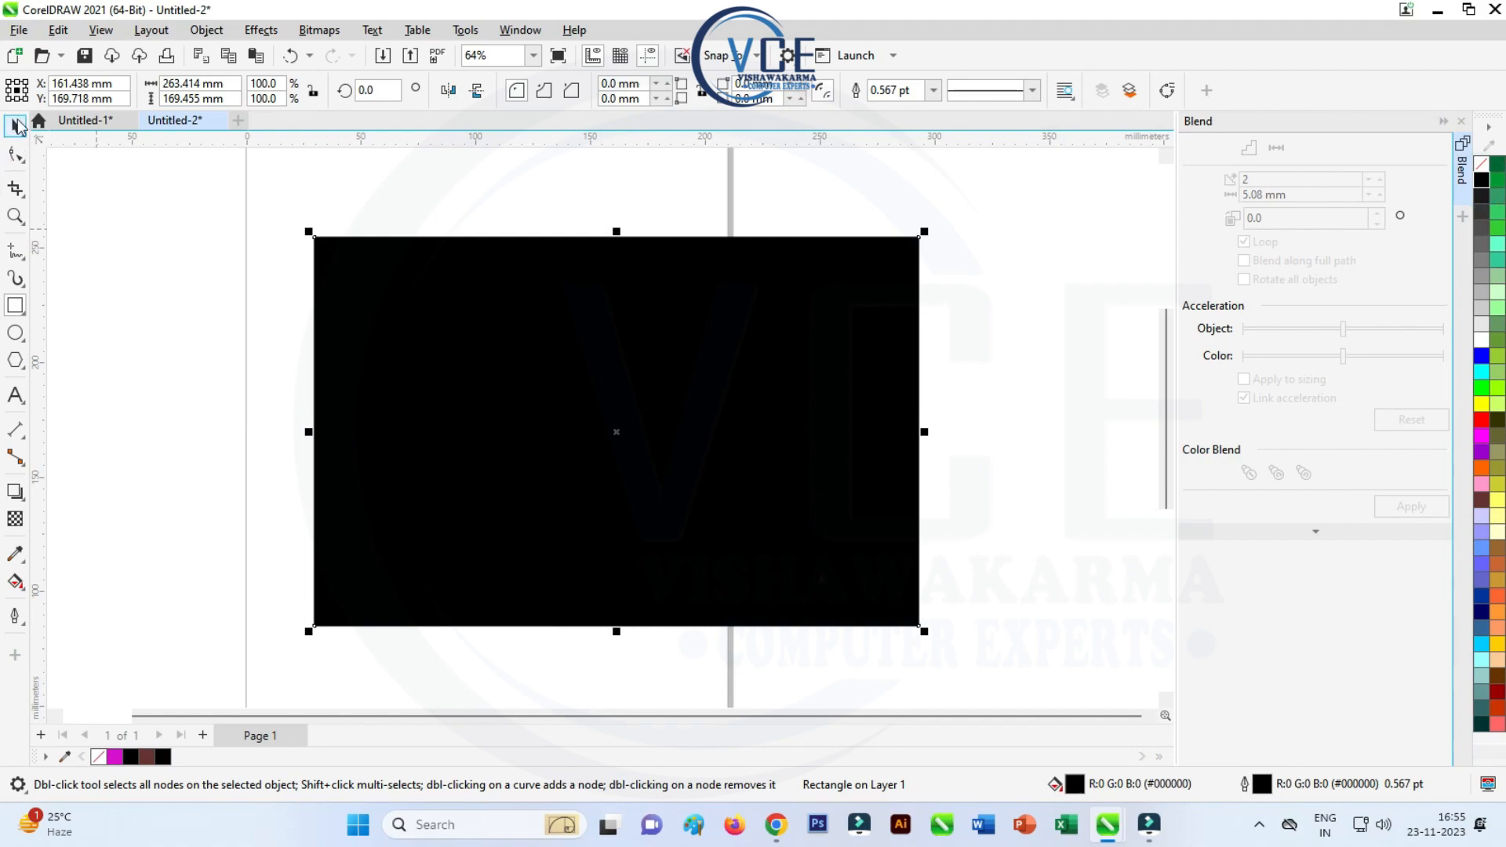
click(18, 125)
right_click(687, 297)
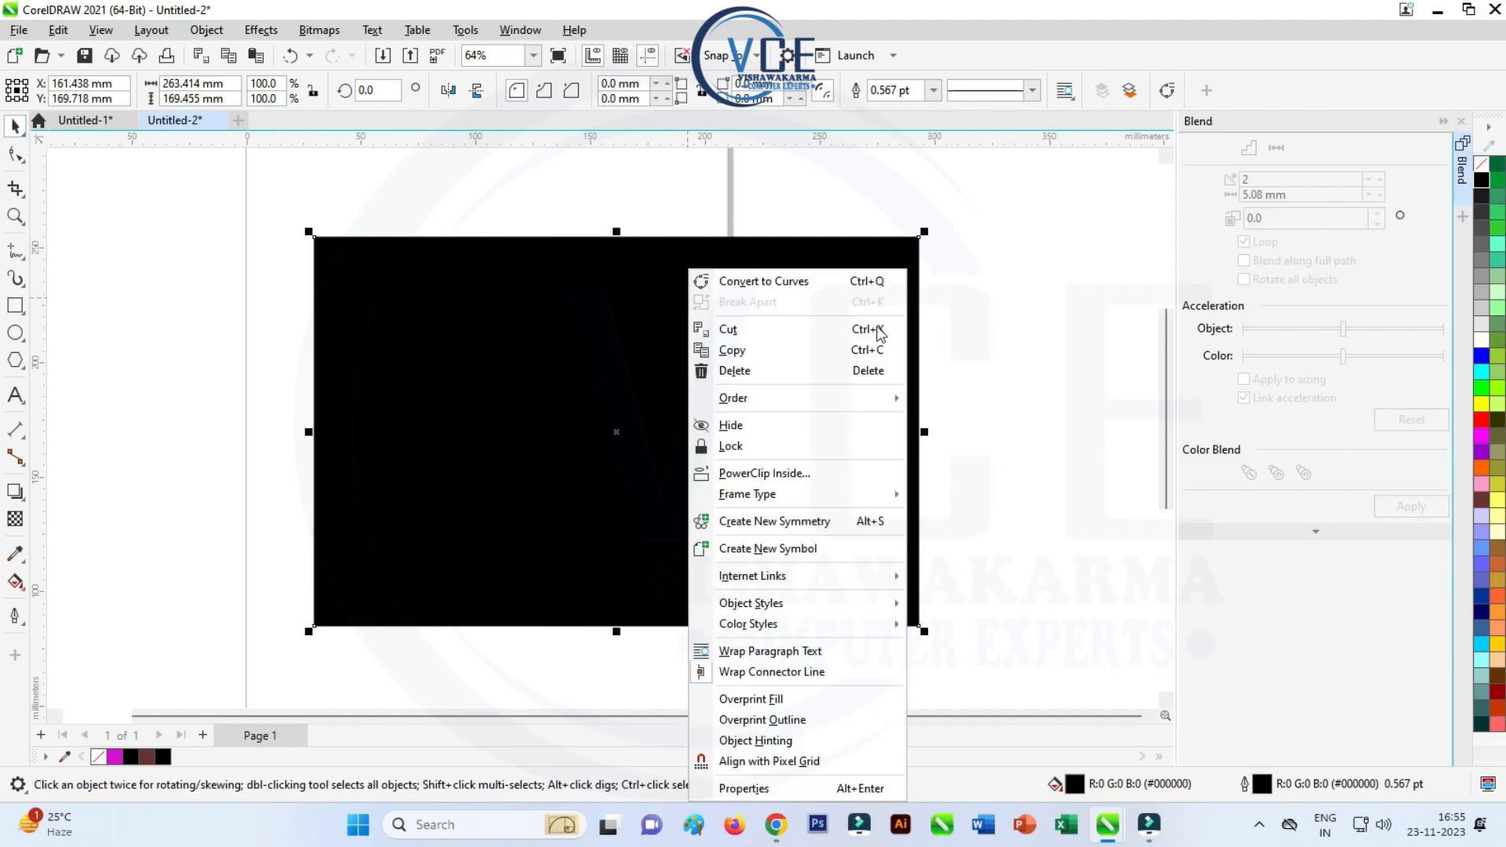
click(837, 398)
click(968, 424)
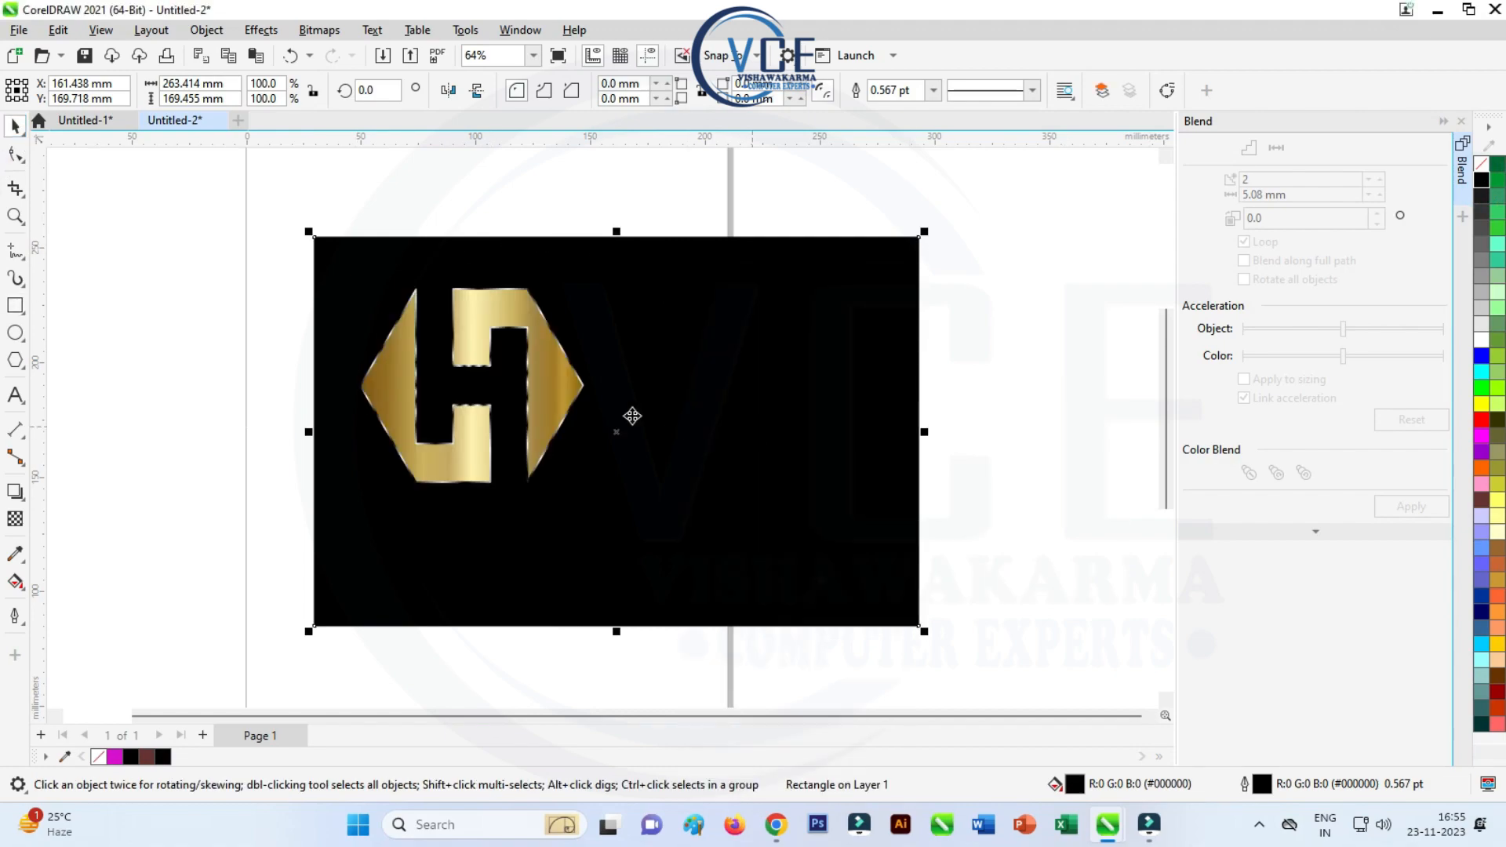
- Place a copy of the grouped gold logo beside it, about 114 mm to the right on the black background
scroll(559, 384, up, 2)
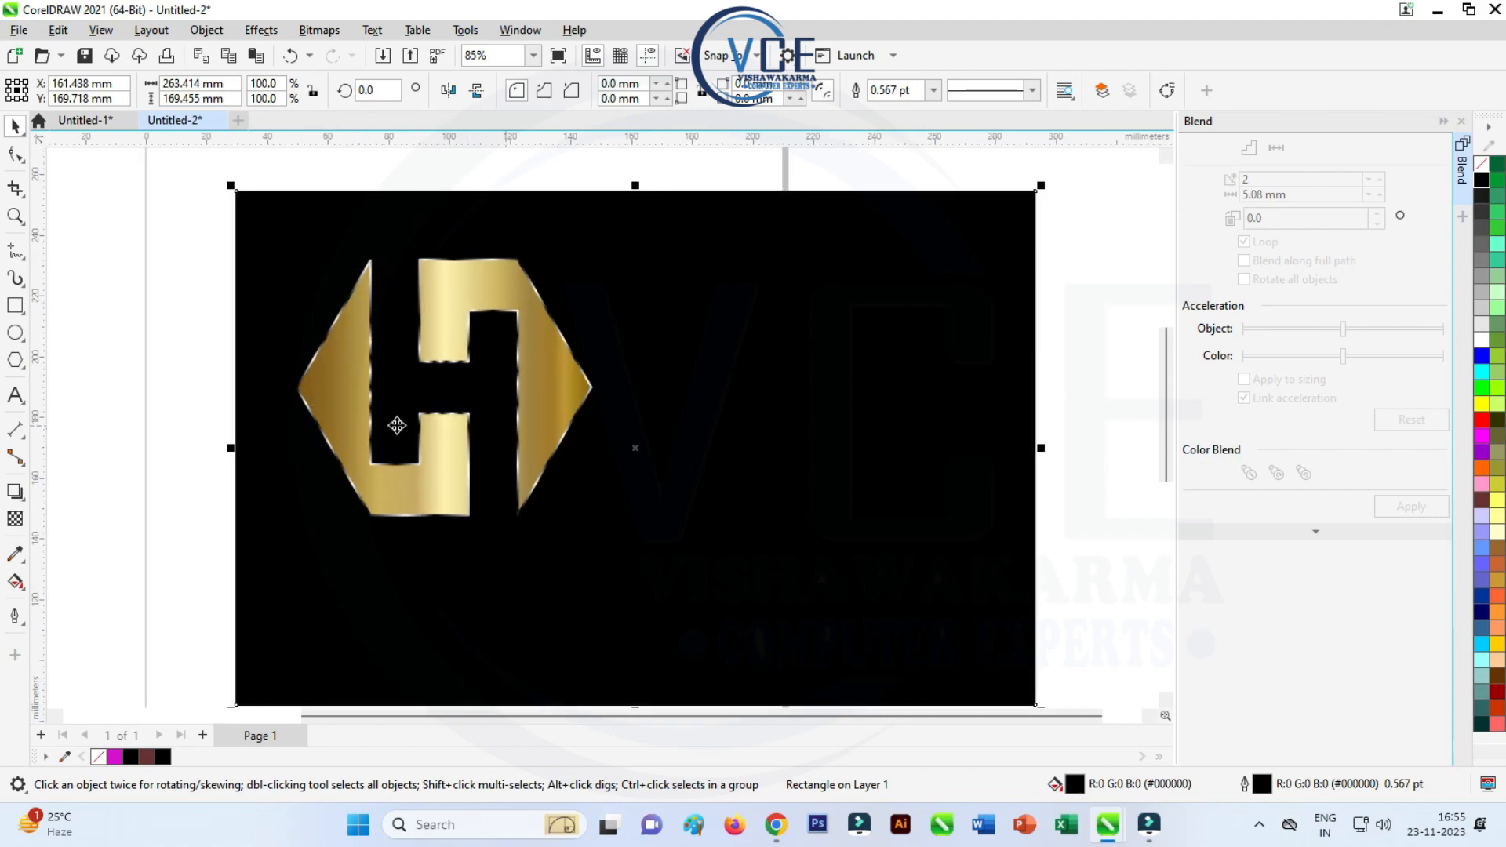
click(353, 396)
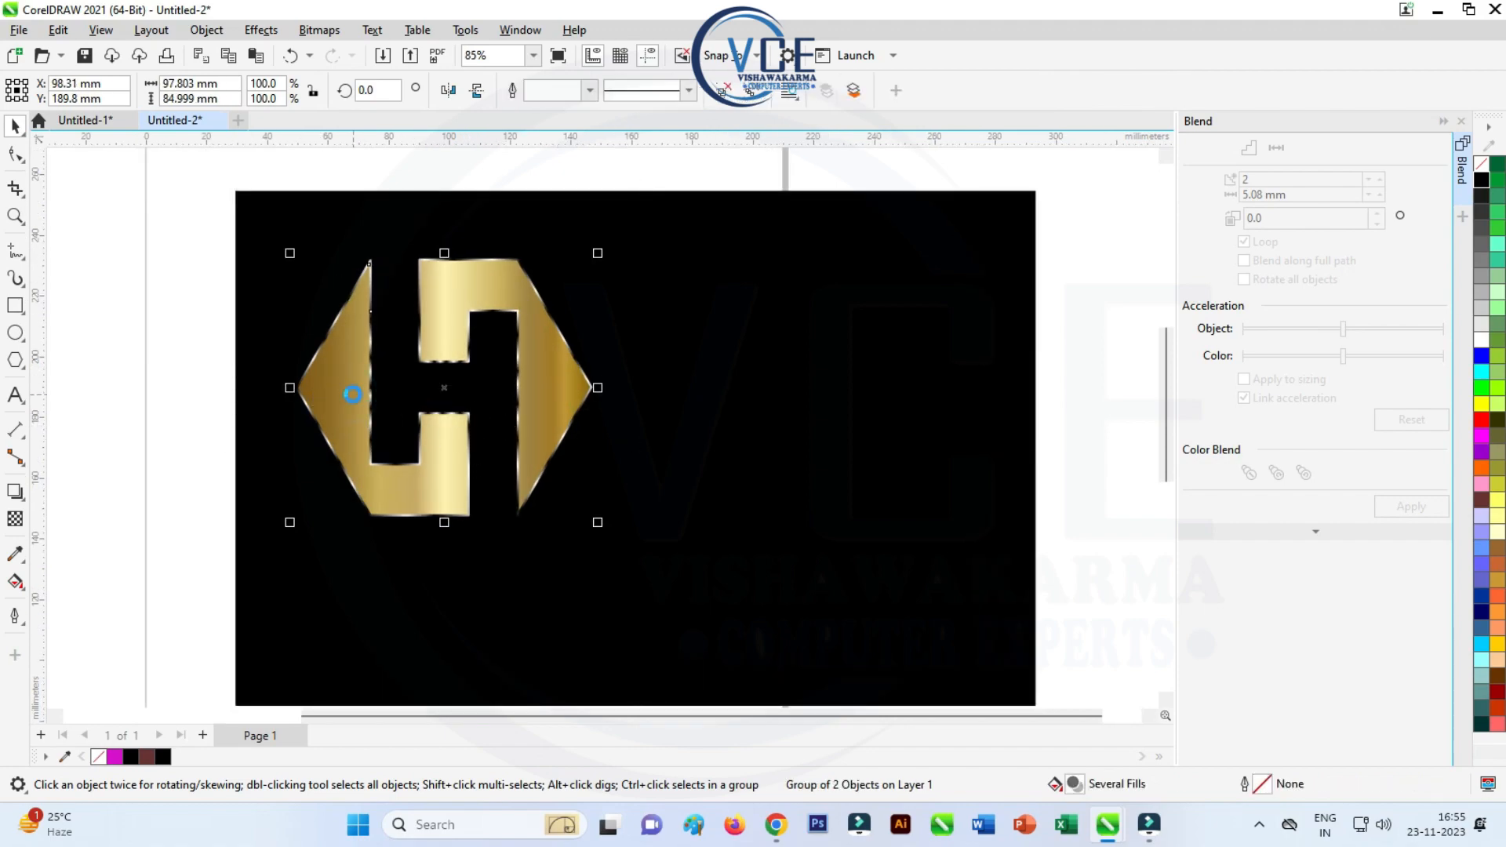
drag(527, 320, 872, 320)
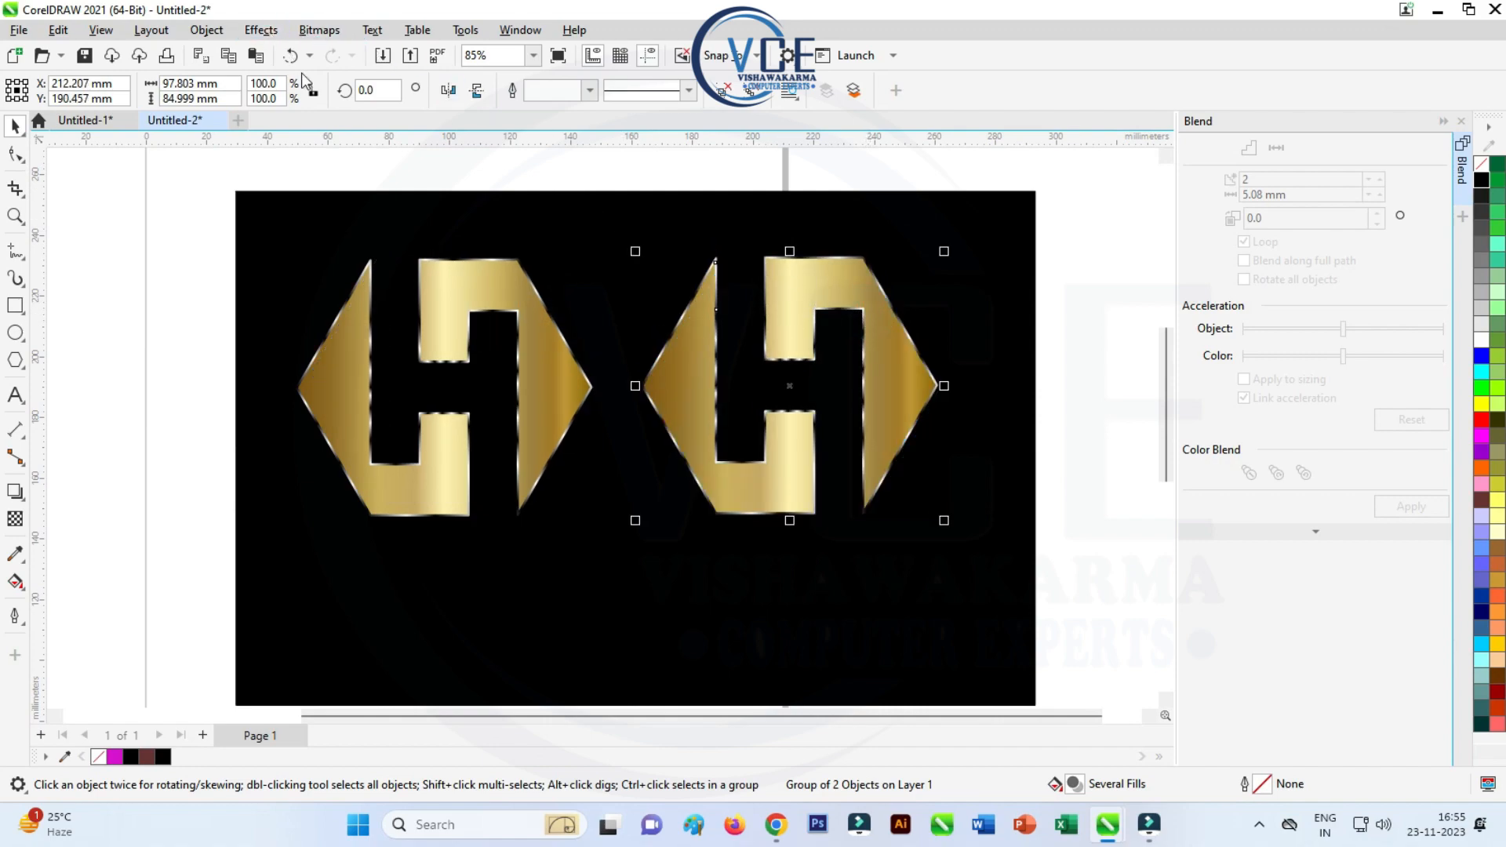
- Recolour the copied logo purple with Hue/Saturation/Lightness, using hue -136, saturation 28 and lightness 11 on the Master channel
click(258, 31)
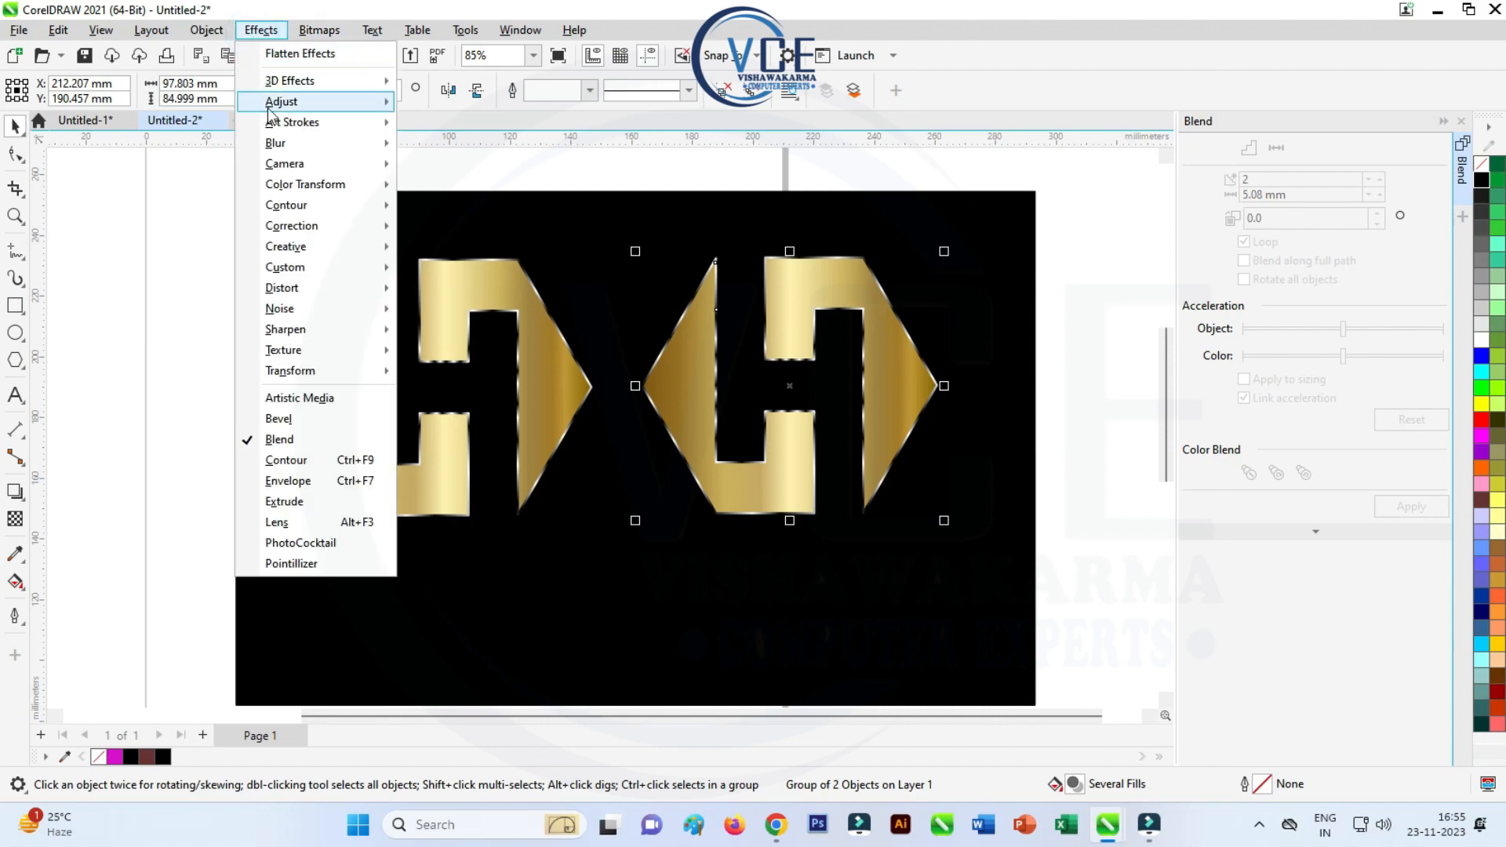
mouse_move(270, 110)
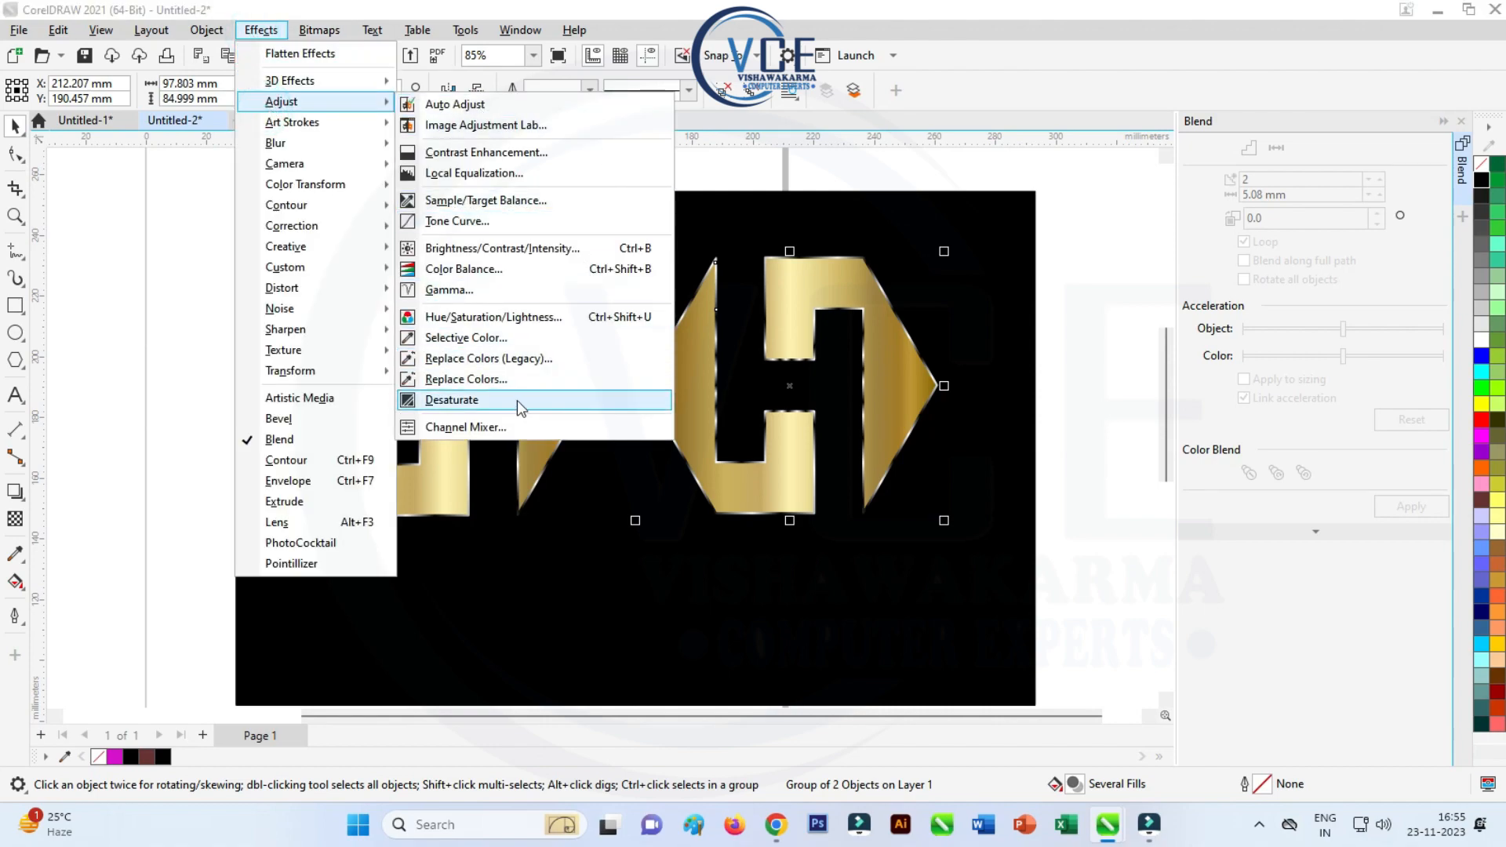
click(480, 318)
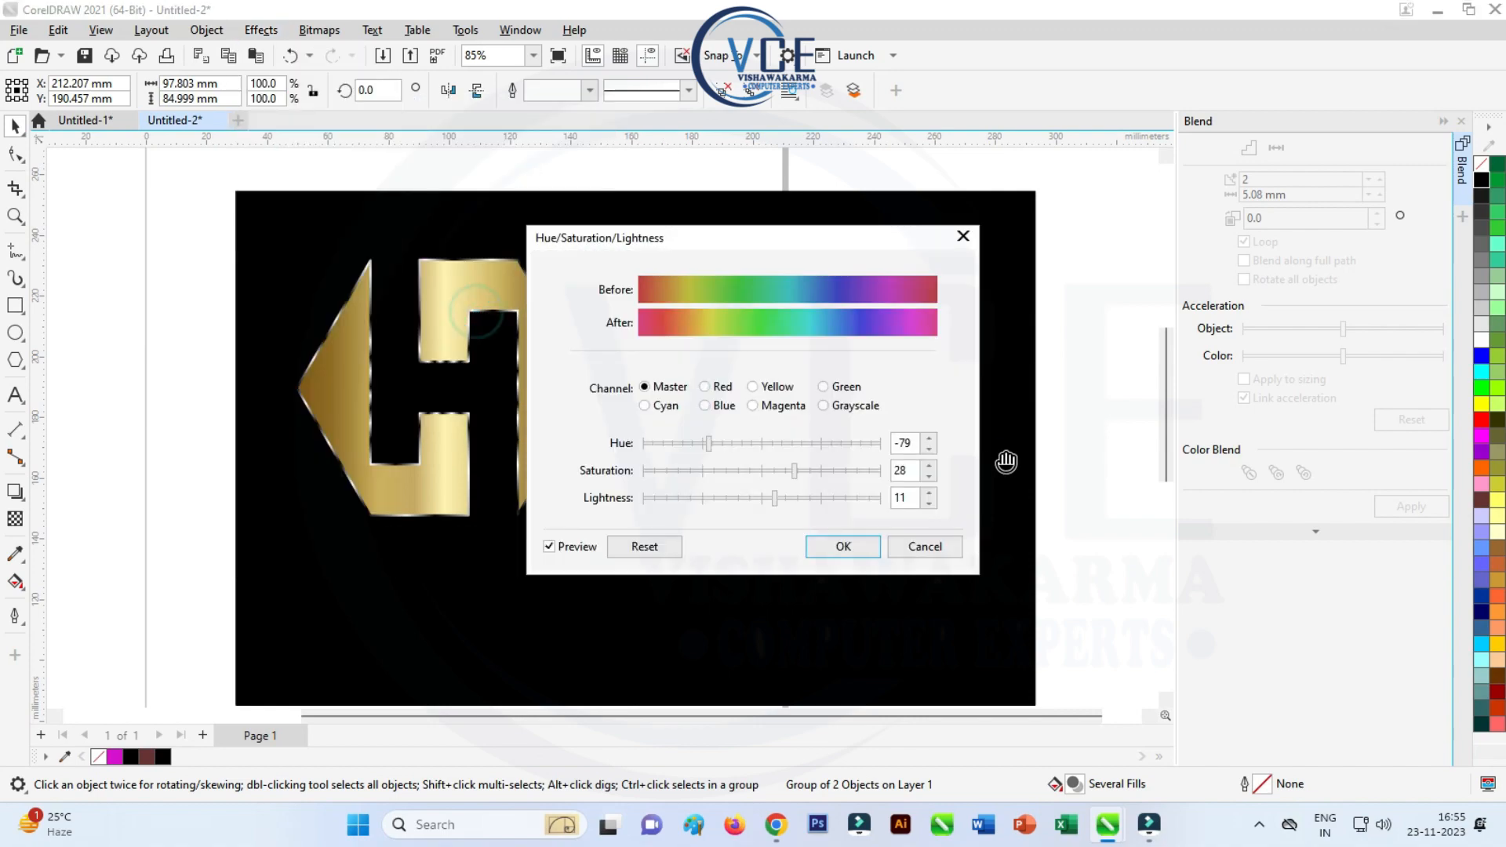
drag(756, 249, 356, 209)
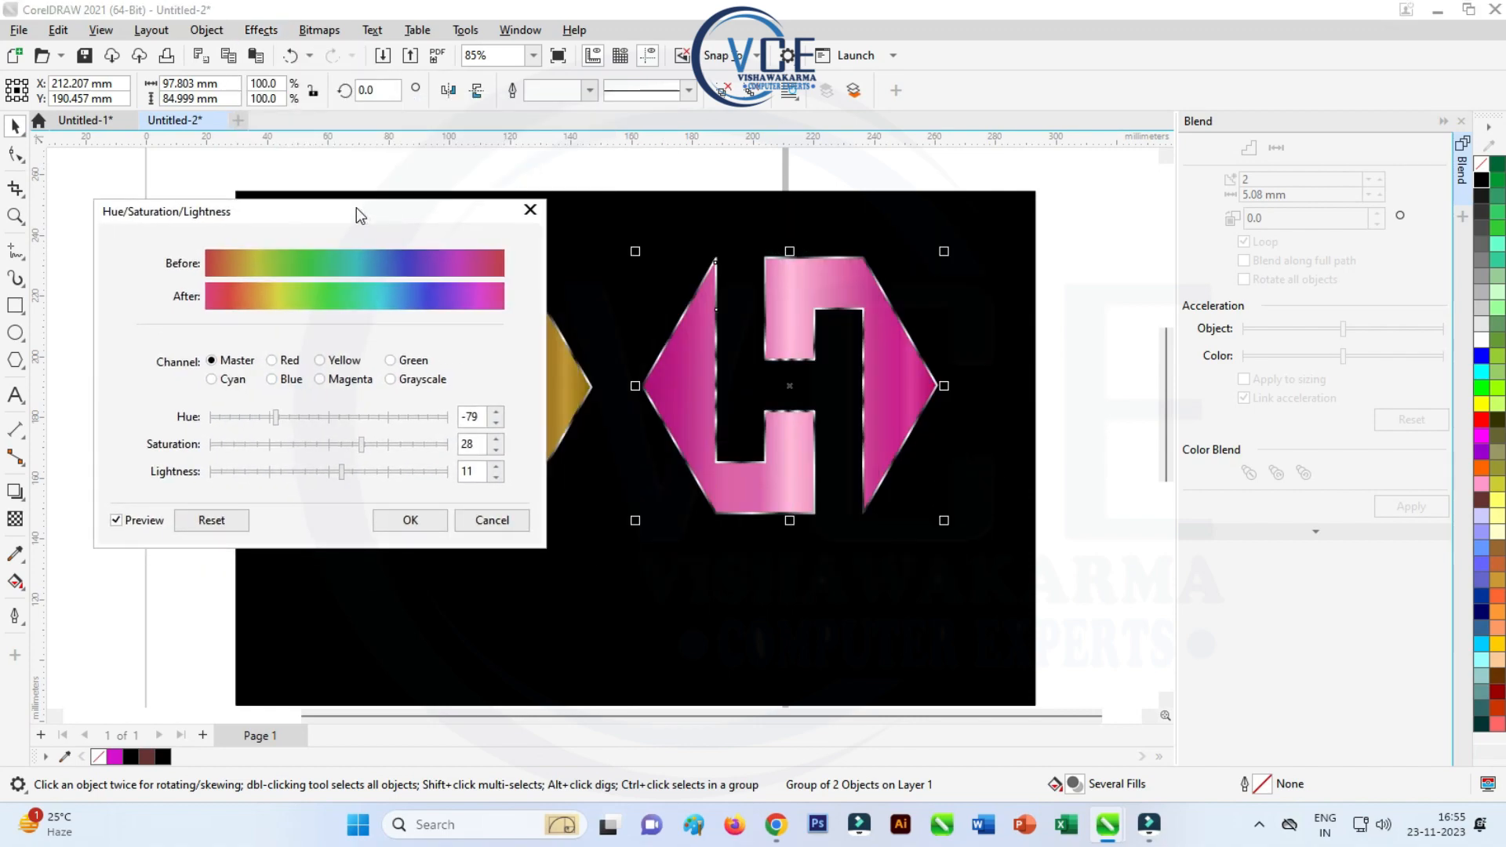
click(265, 420)
drag(249, 421, 235, 423)
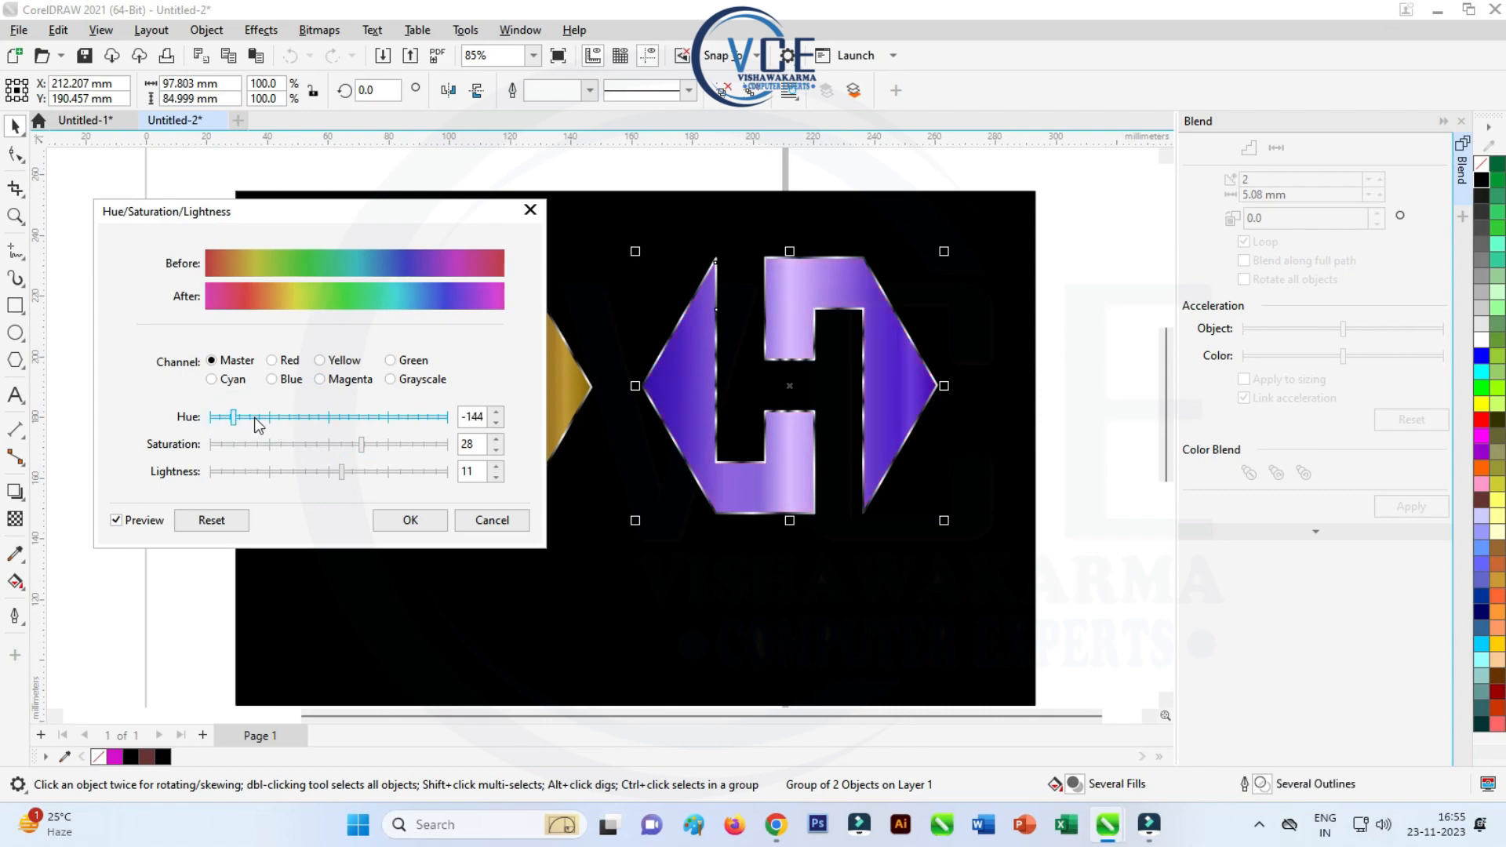
mouse_move(238, 421)
mouse_down()
mouse_move(220, 422)
mouse_move(242, 425)
mouse_up()
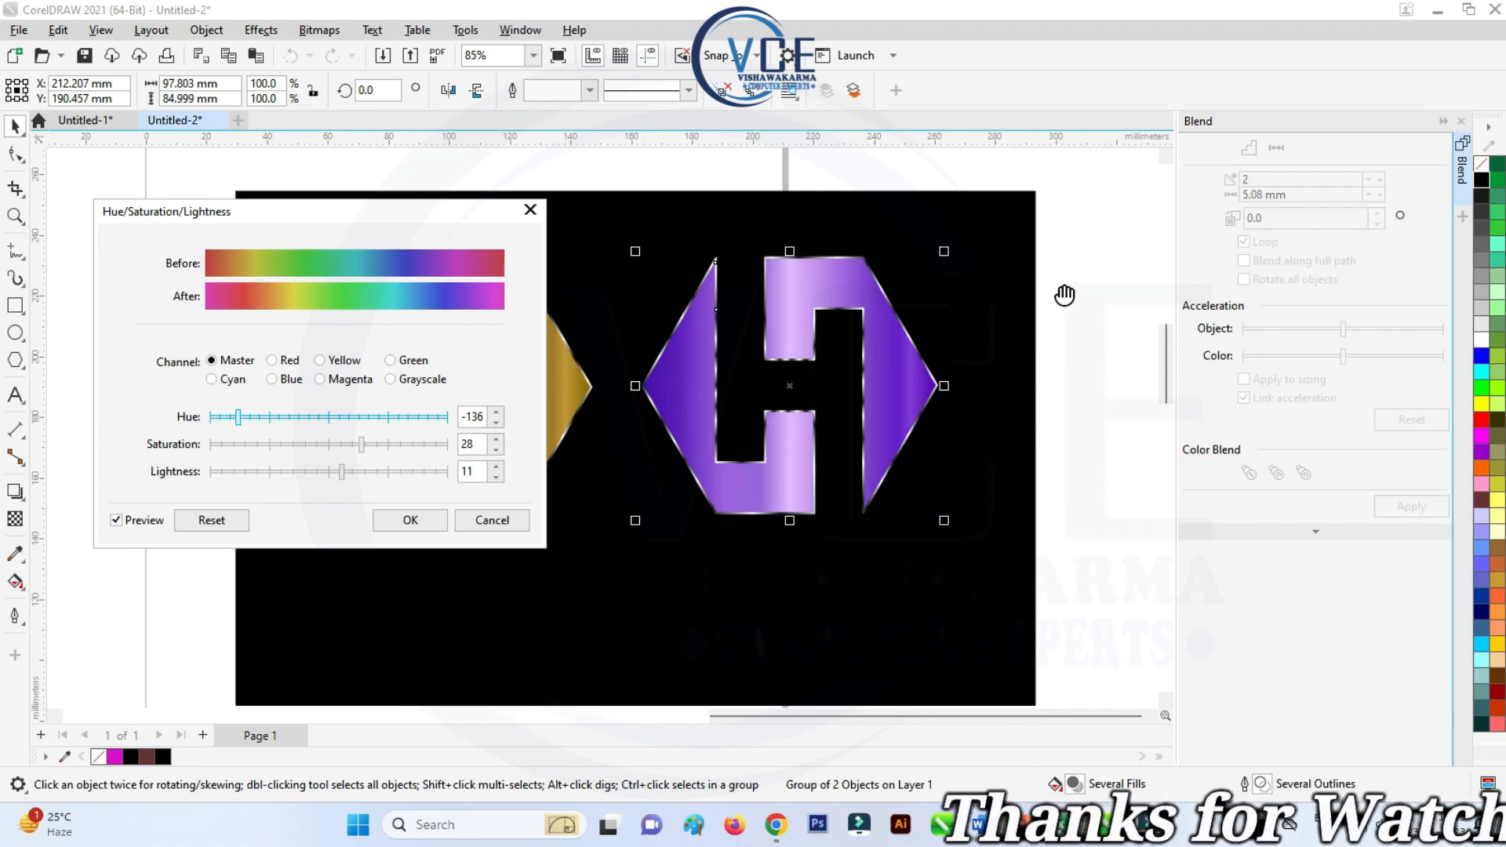
scroll(1062, 299, up, 2)
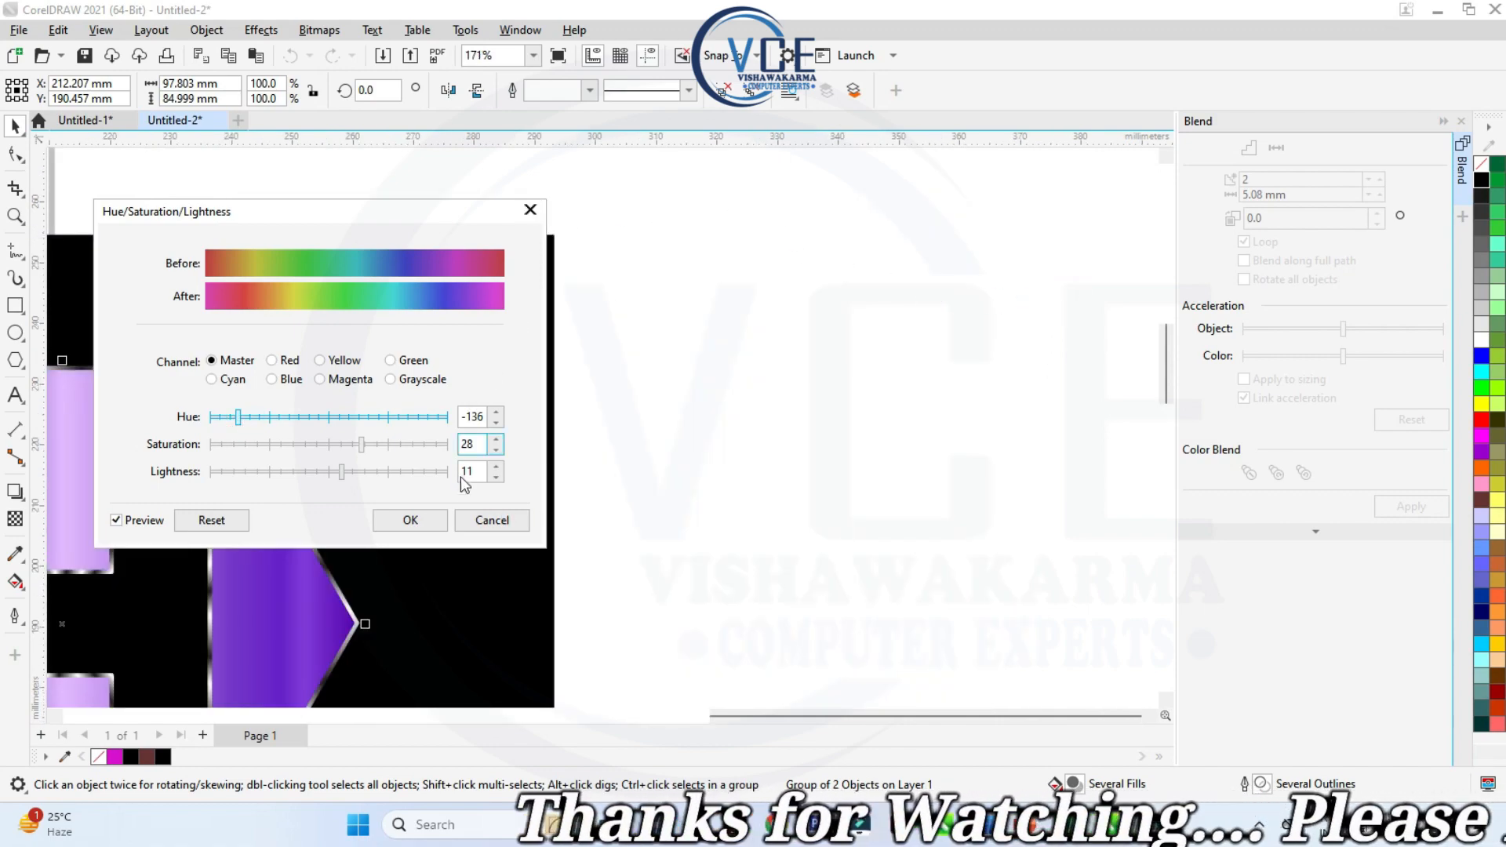
click(409, 520)
click(794, 358)
- Create a vertically mirrored copy of the gold logo directly below it, about 82.5 mm high
scroll(625, 441, down, 2)
scroll(831, 369, down, 2)
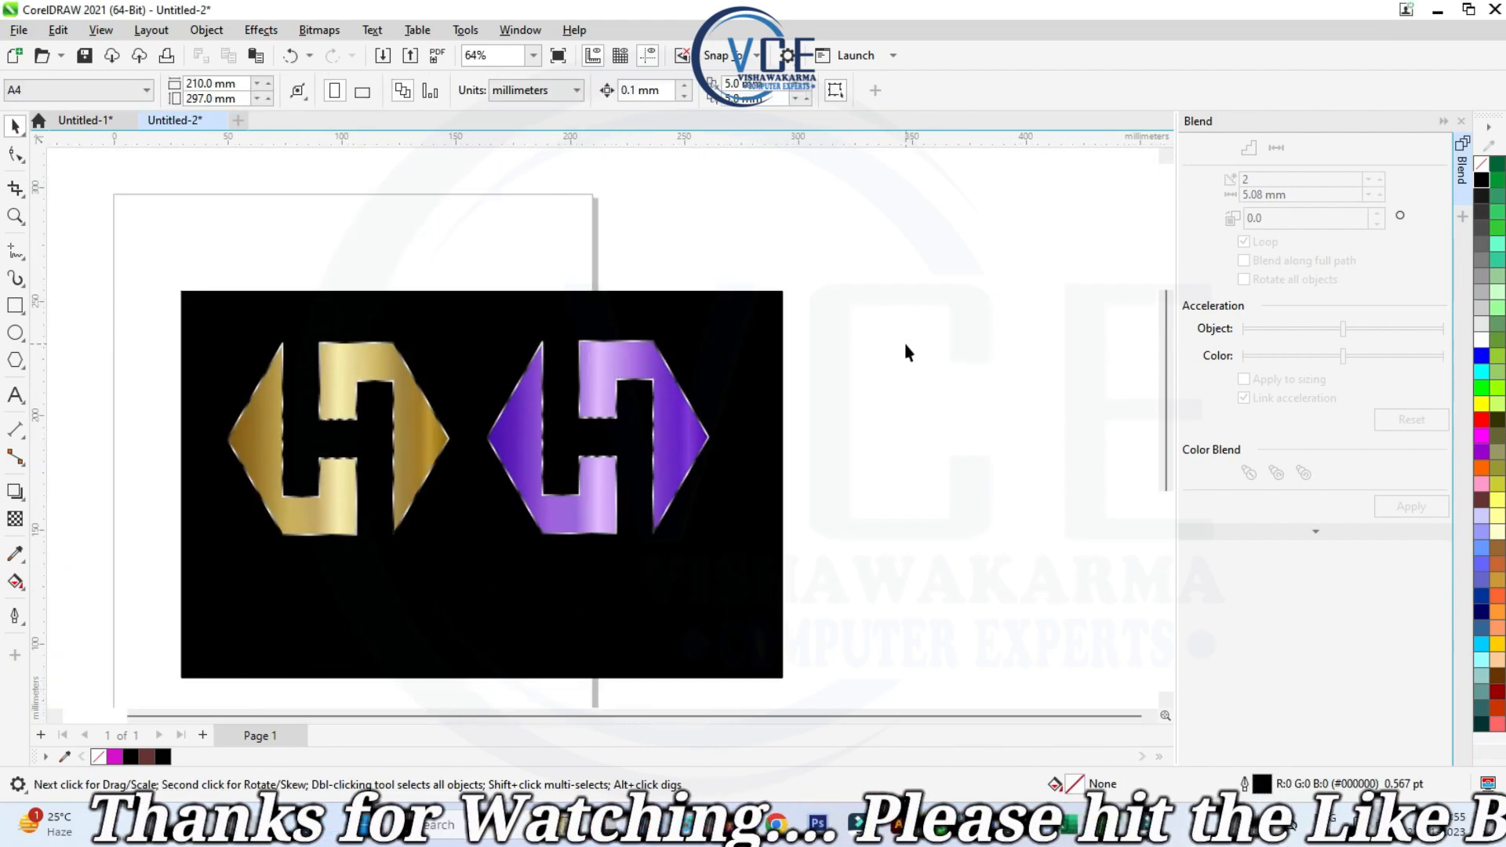
scroll(498, 483, up, 2)
scroll(619, 312, down, 2)
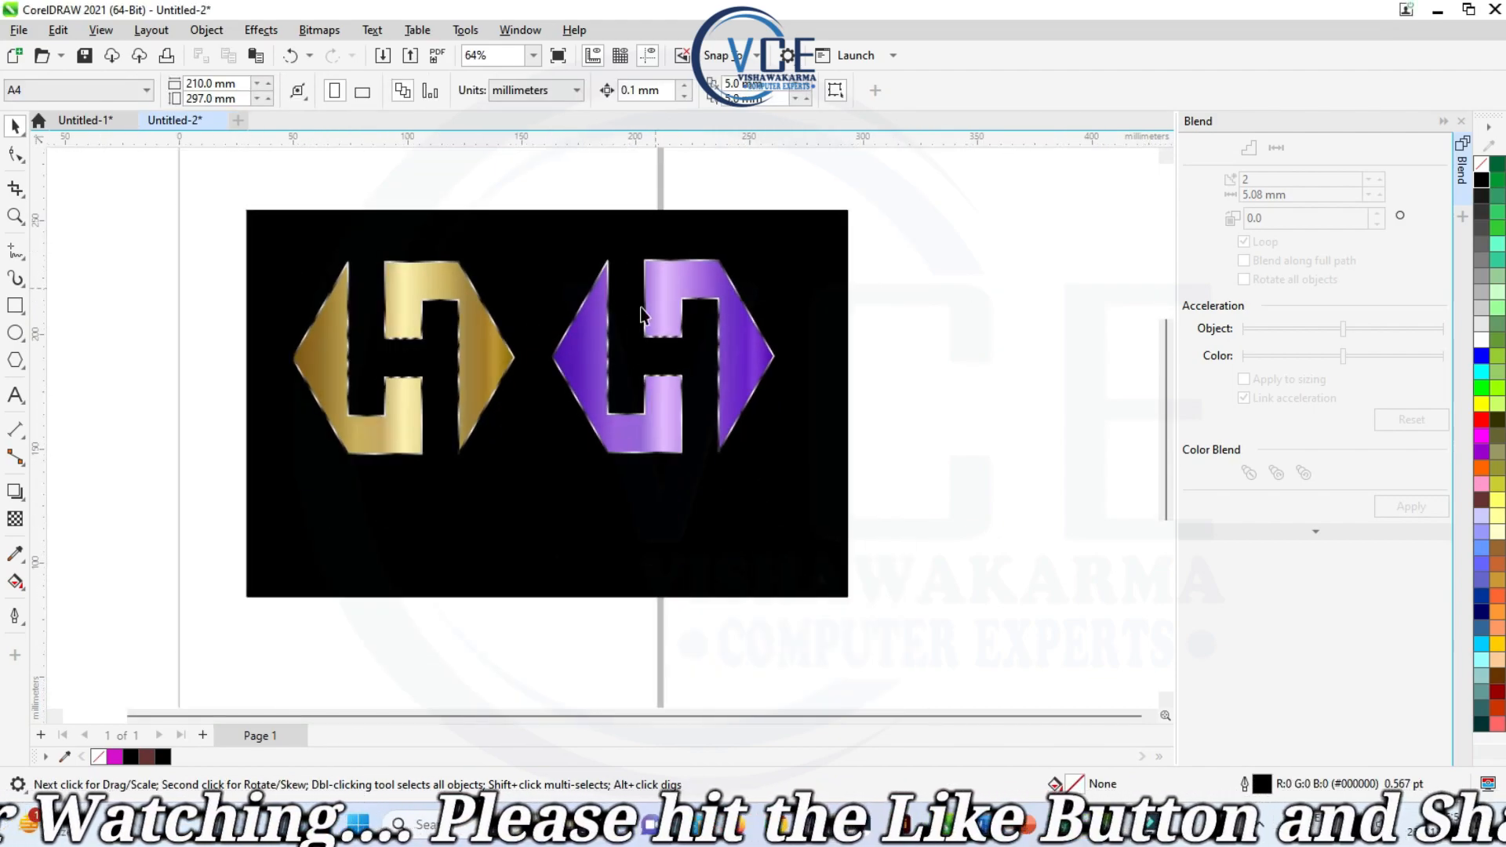
scroll(645, 319, up, 1)
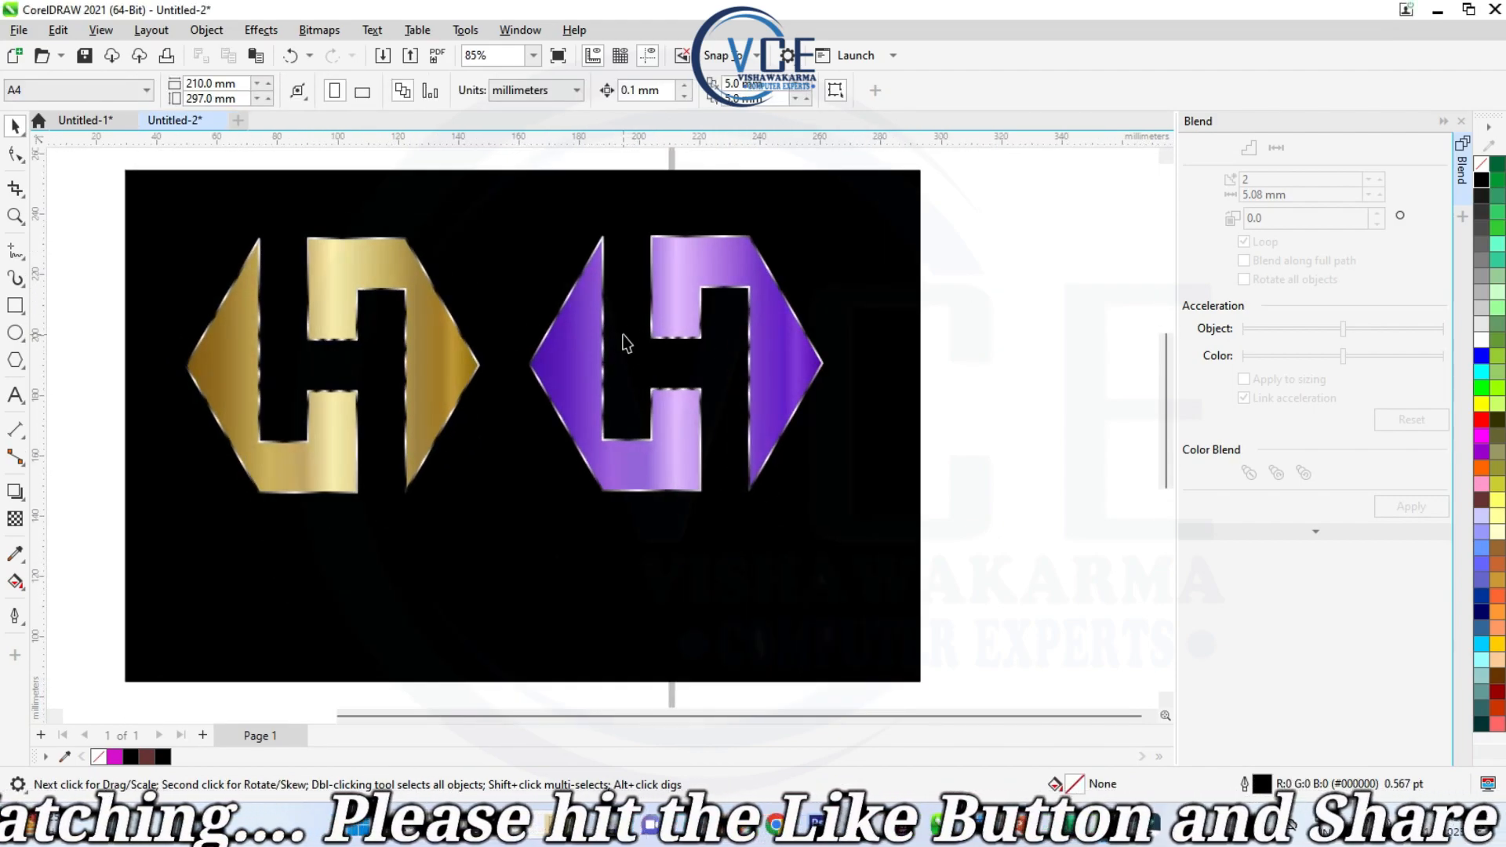
click(346, 296)
drag(332, 233, 350, 669)
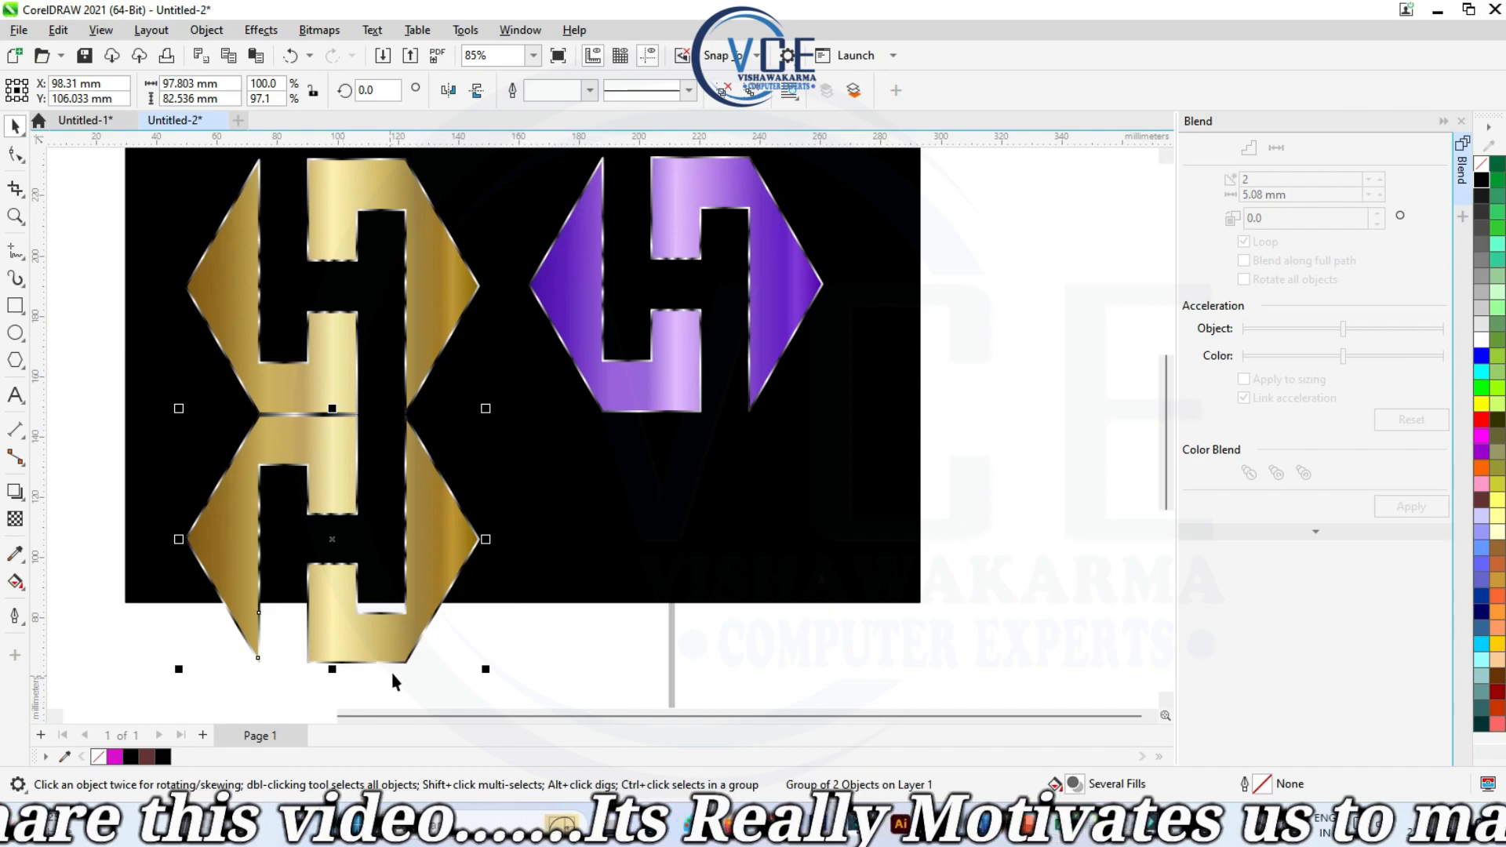
- Apply a linear fountain transparency to the mirrored gold copy, fading it downward to 100 so it looks like a reflection
click(15, 518)
drag(330, 360, 330, 608)
click(15, 125)
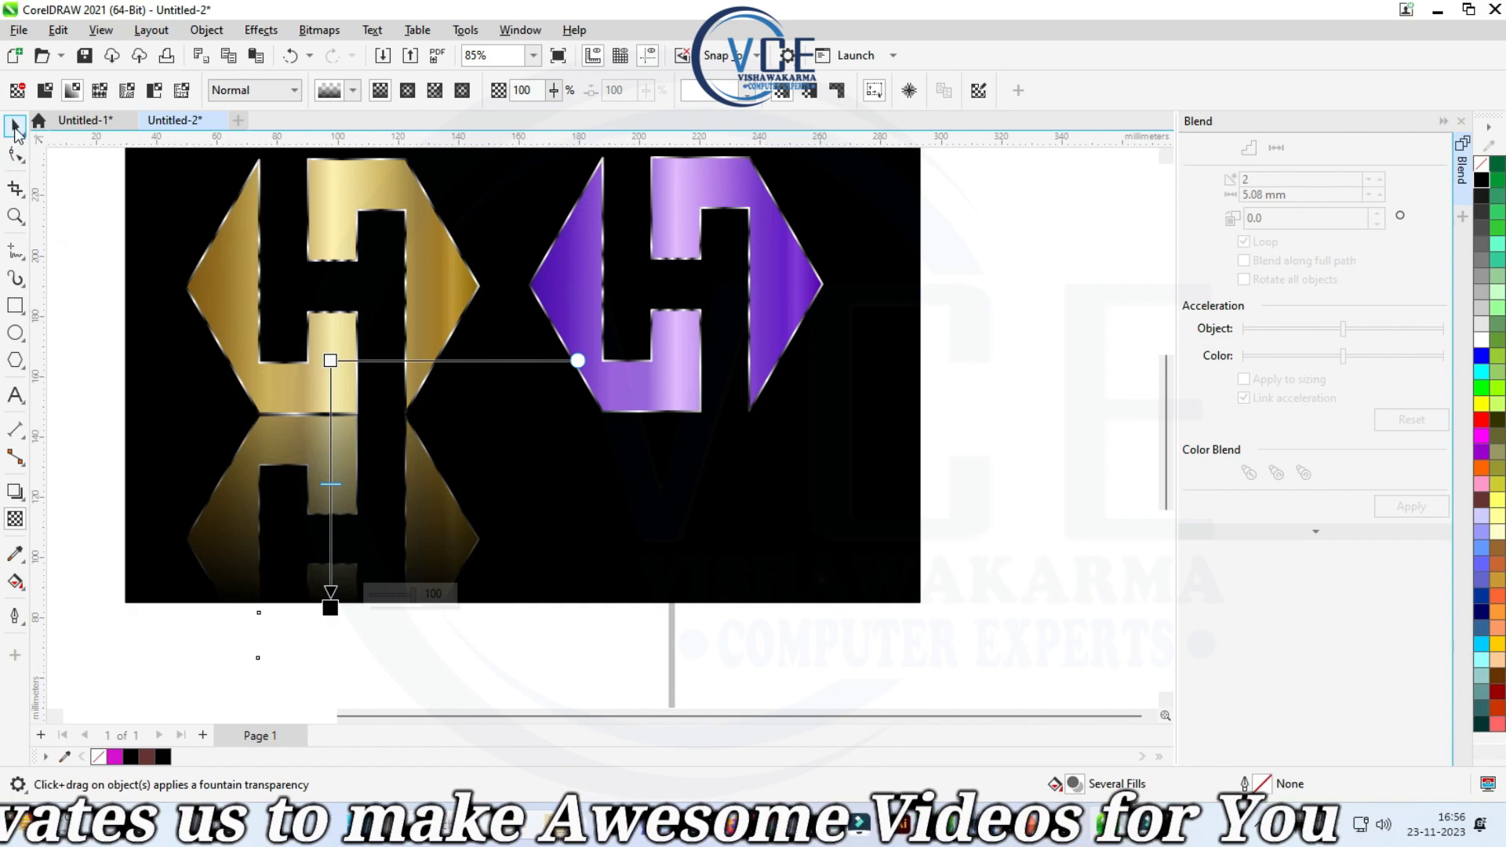
- Create a vertically mirrored copy of the purple logo directly below it, about 83.7 mm high
scroll(509, 377, down, 1)
click(638, 242)
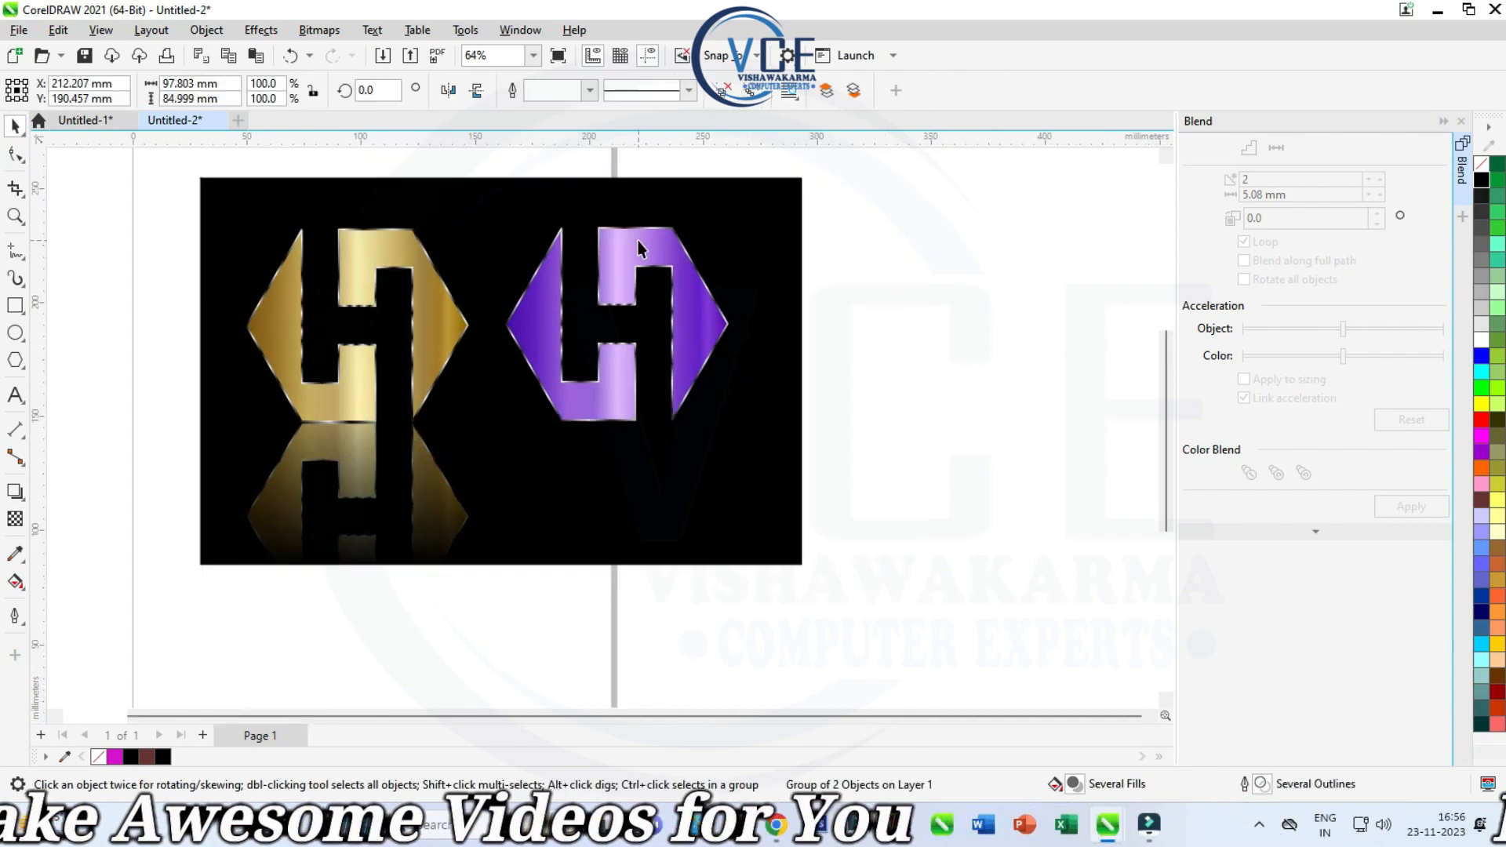
drag(615, 222, 626, 605)
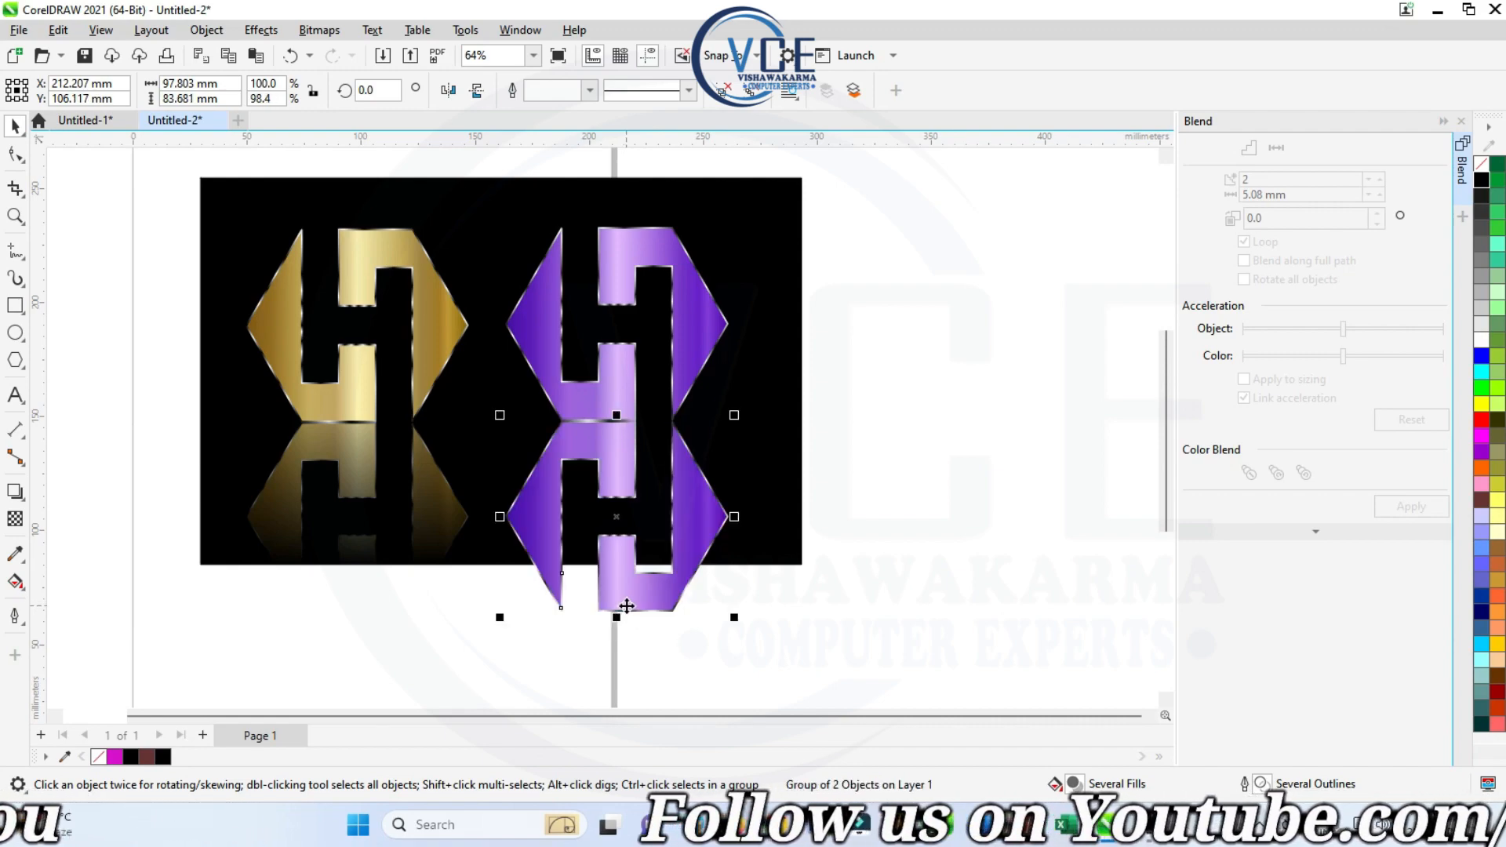
- Fade the mirrored purple copy downward with a linear fountain transparency ending at 100, and deselect it
click(15, 519)
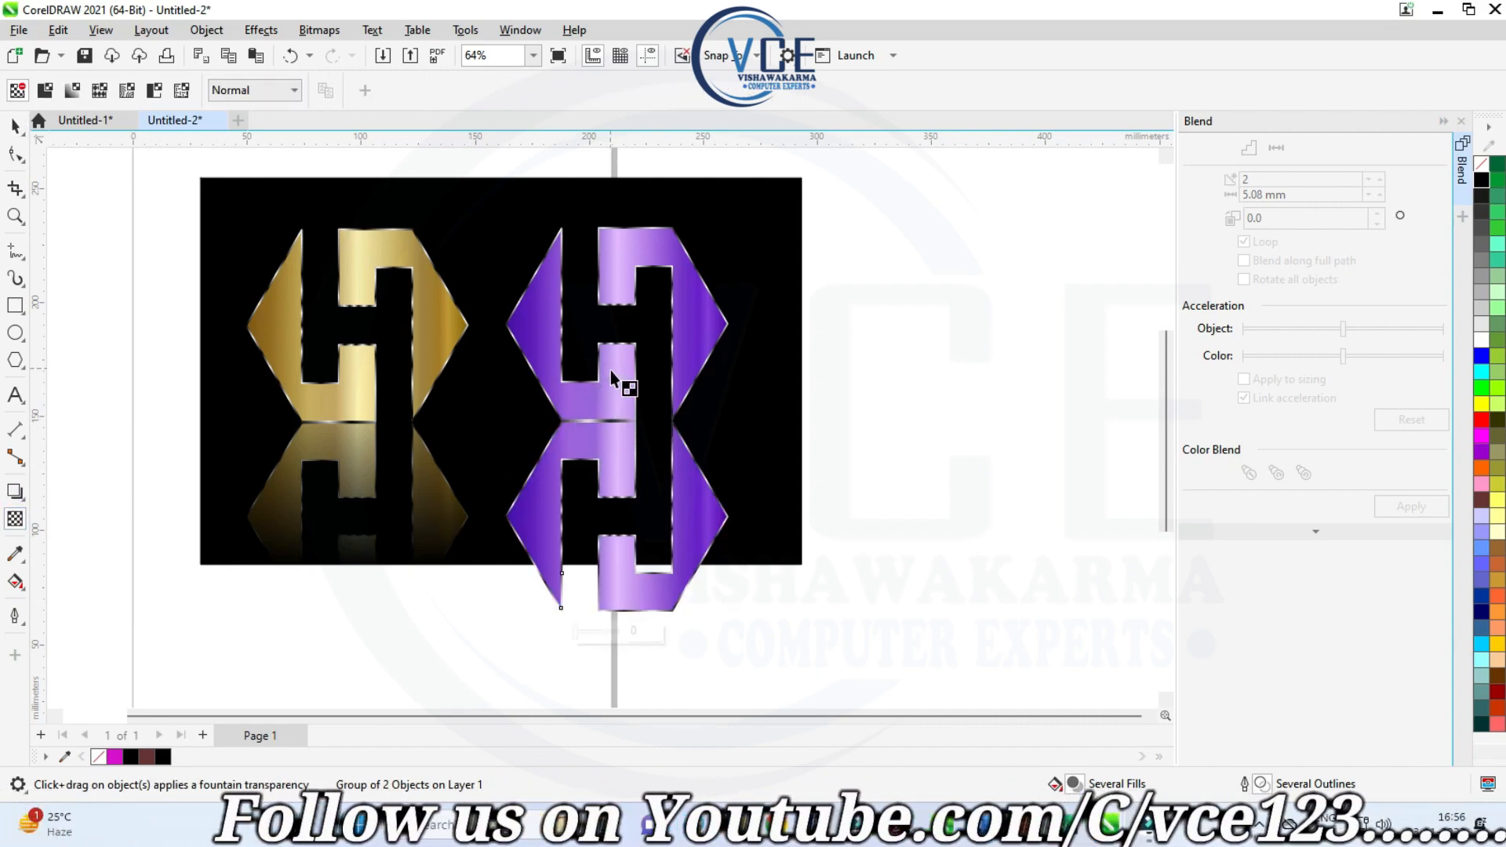
drag(611, 383, 610, 599)
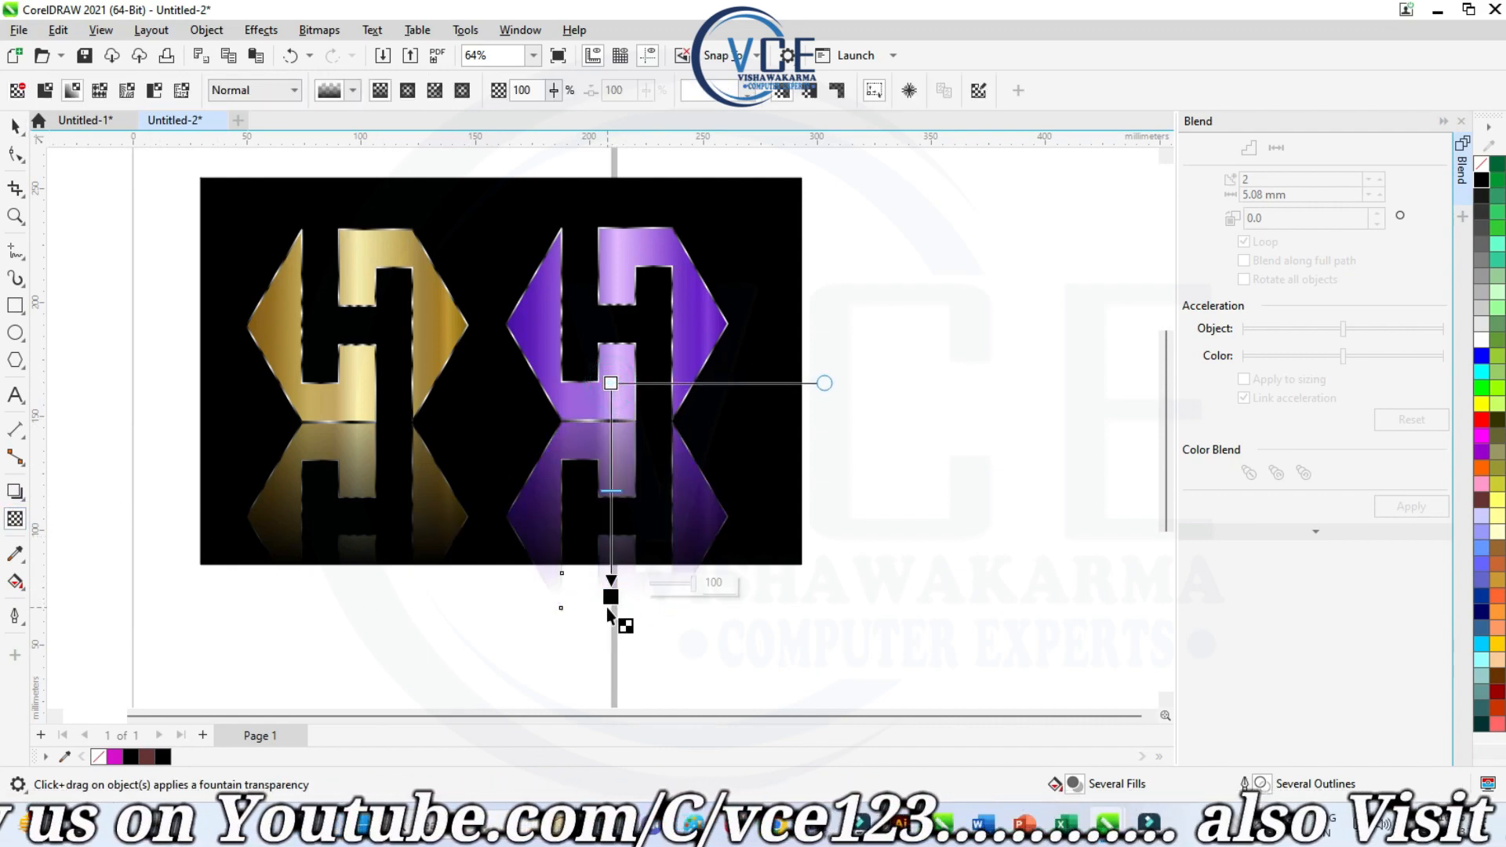
click(15, 126)
click(833, 353)
scroll(464, 381, up, 1)
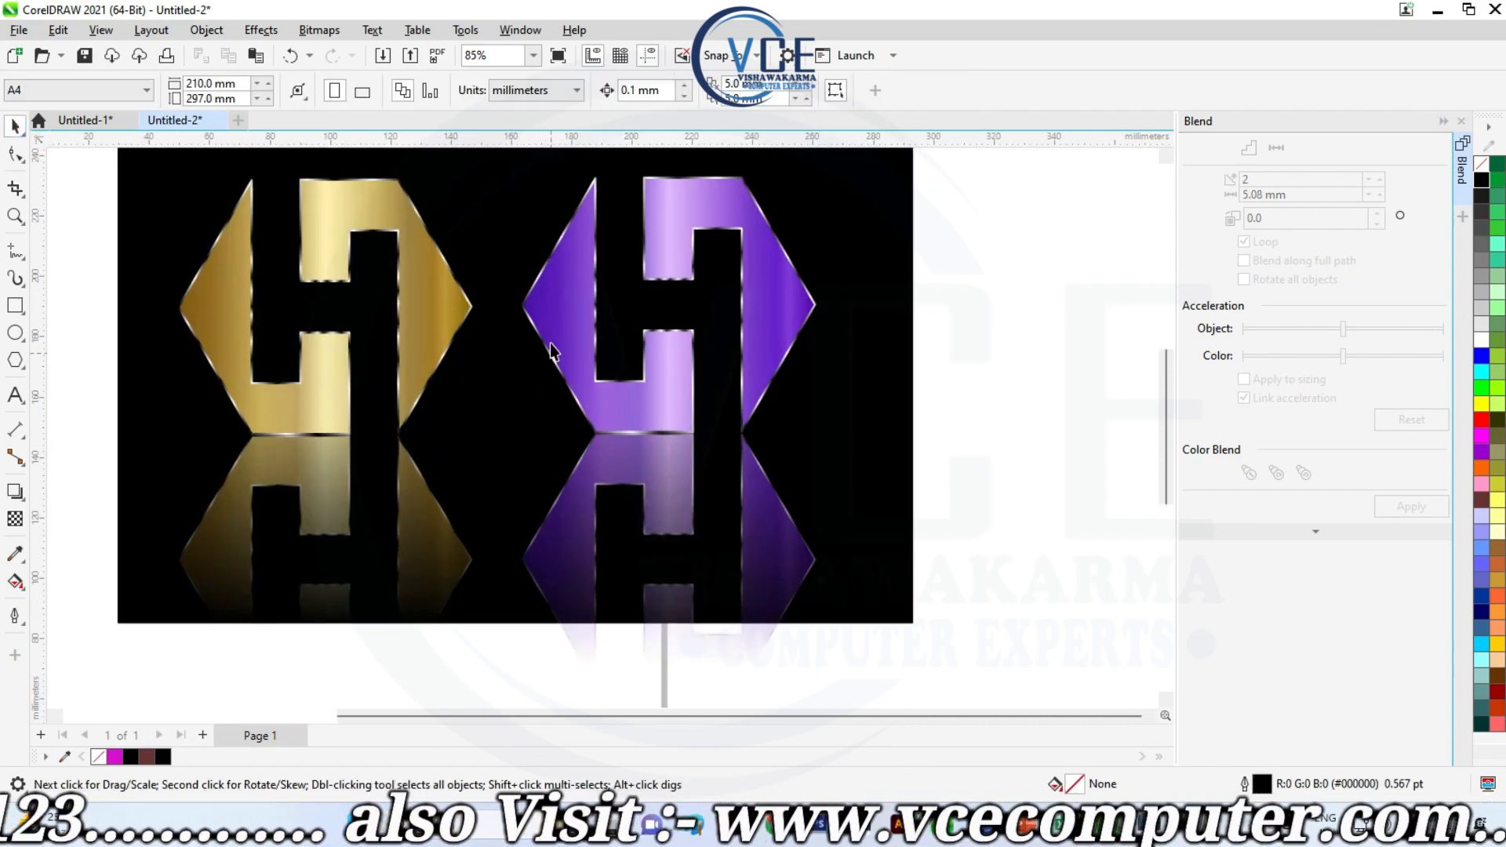
scroll(662, 367, down, 3)
scroll(519, 298, up, 3)
scroll(576, 422, up, 1)
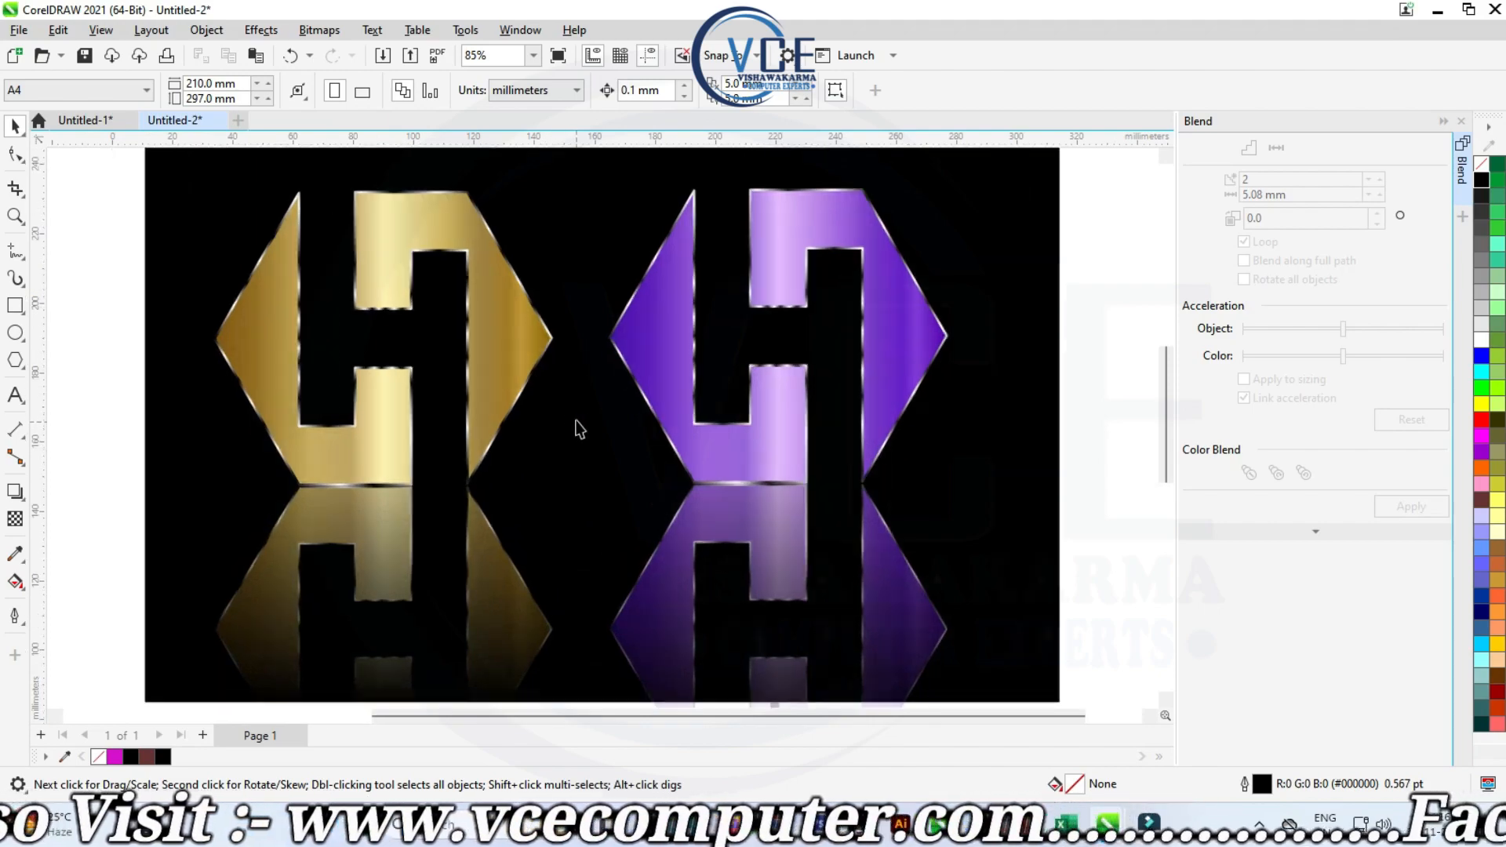
scroll(577, 415, up, 1)
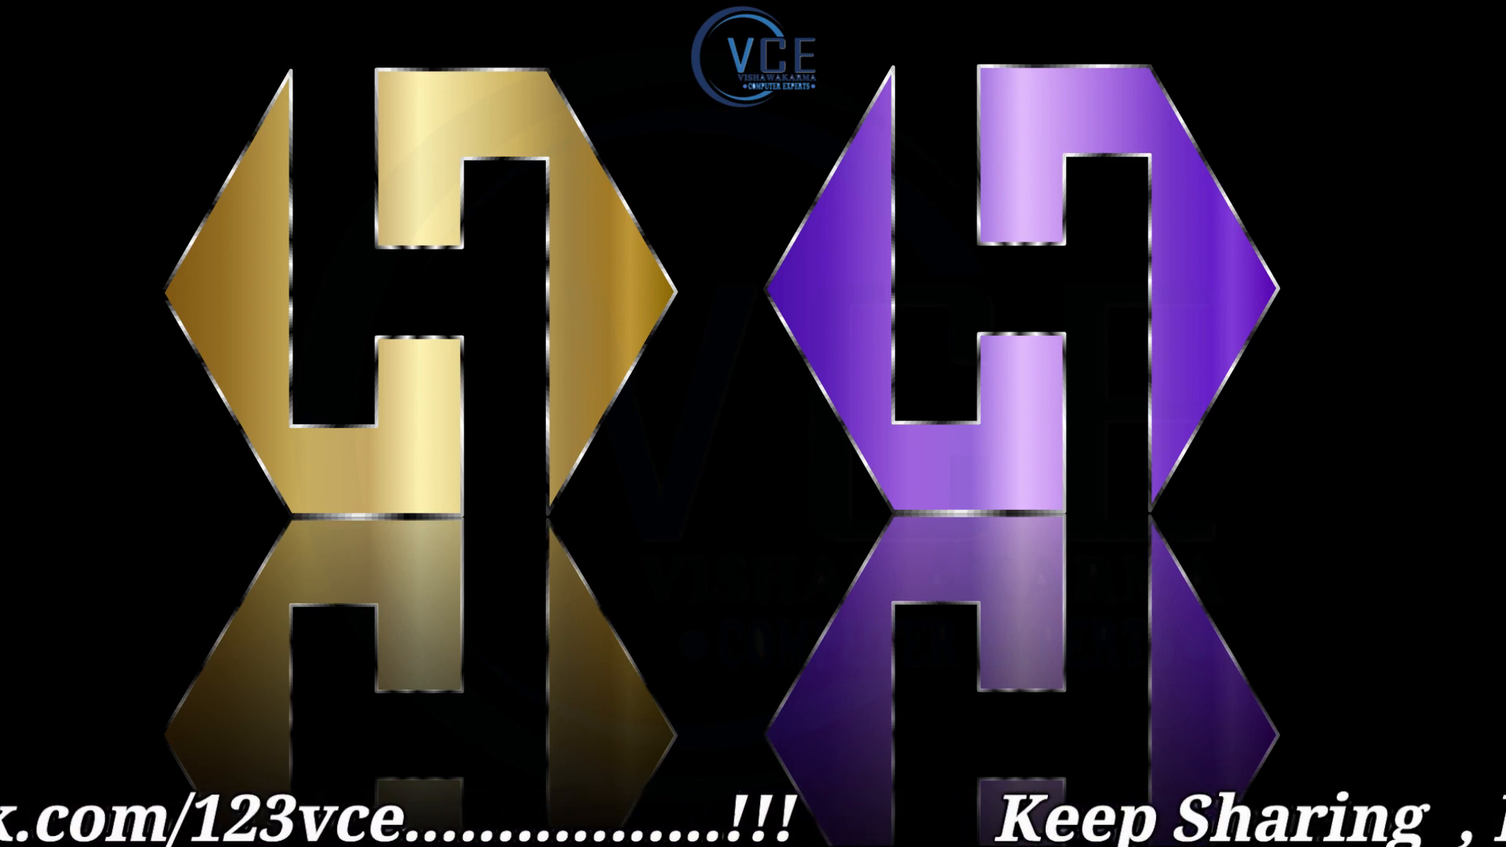
- Add the text HOW TO ANIMATE BOTH below the black rectangle and enlarge it to about 252 mm wide
text(OW TO ANIMATE BOTH)
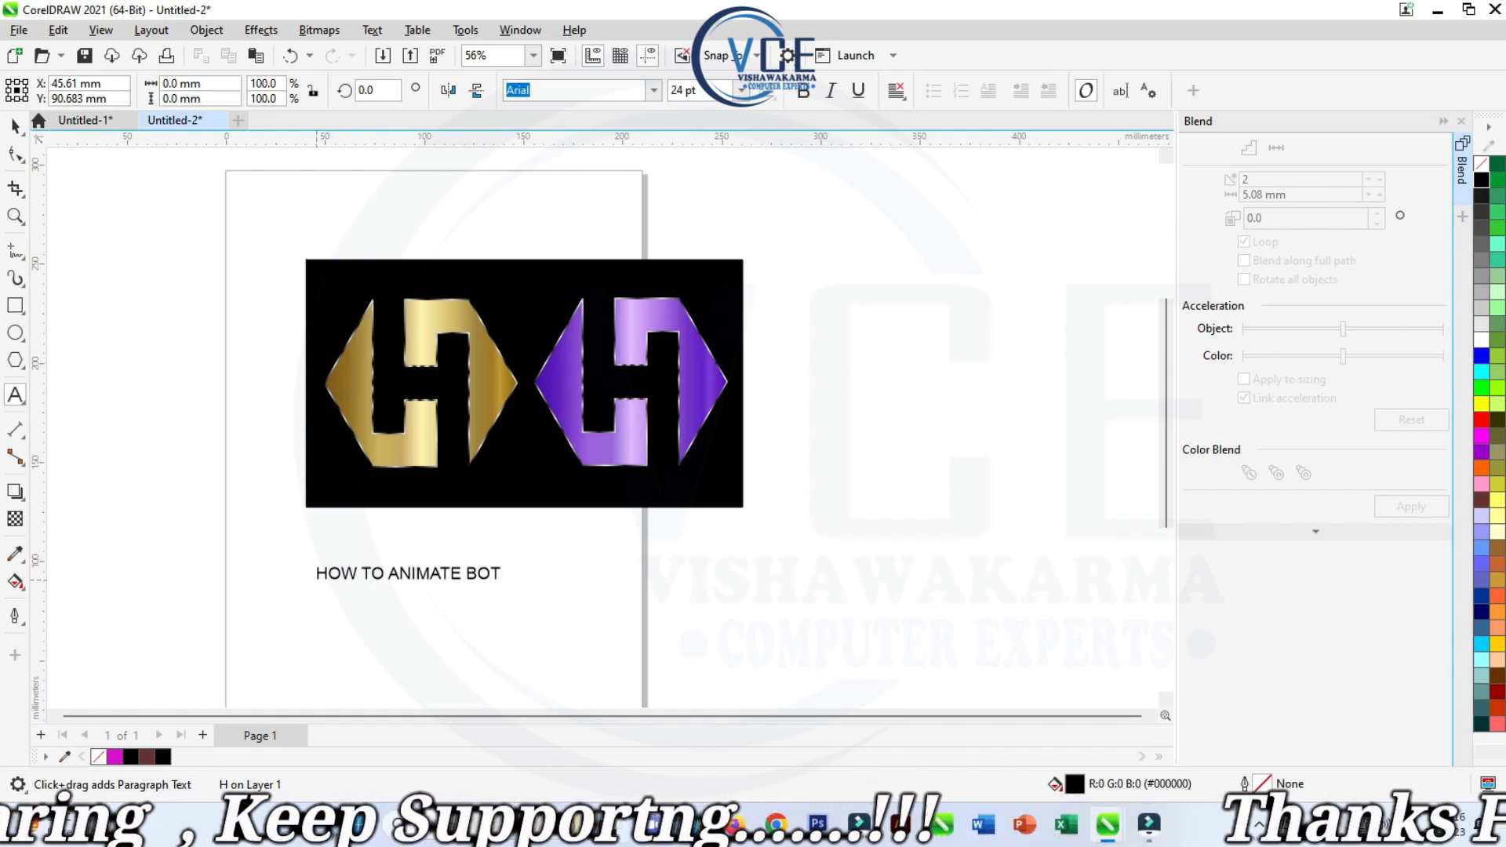
click(15, 125)
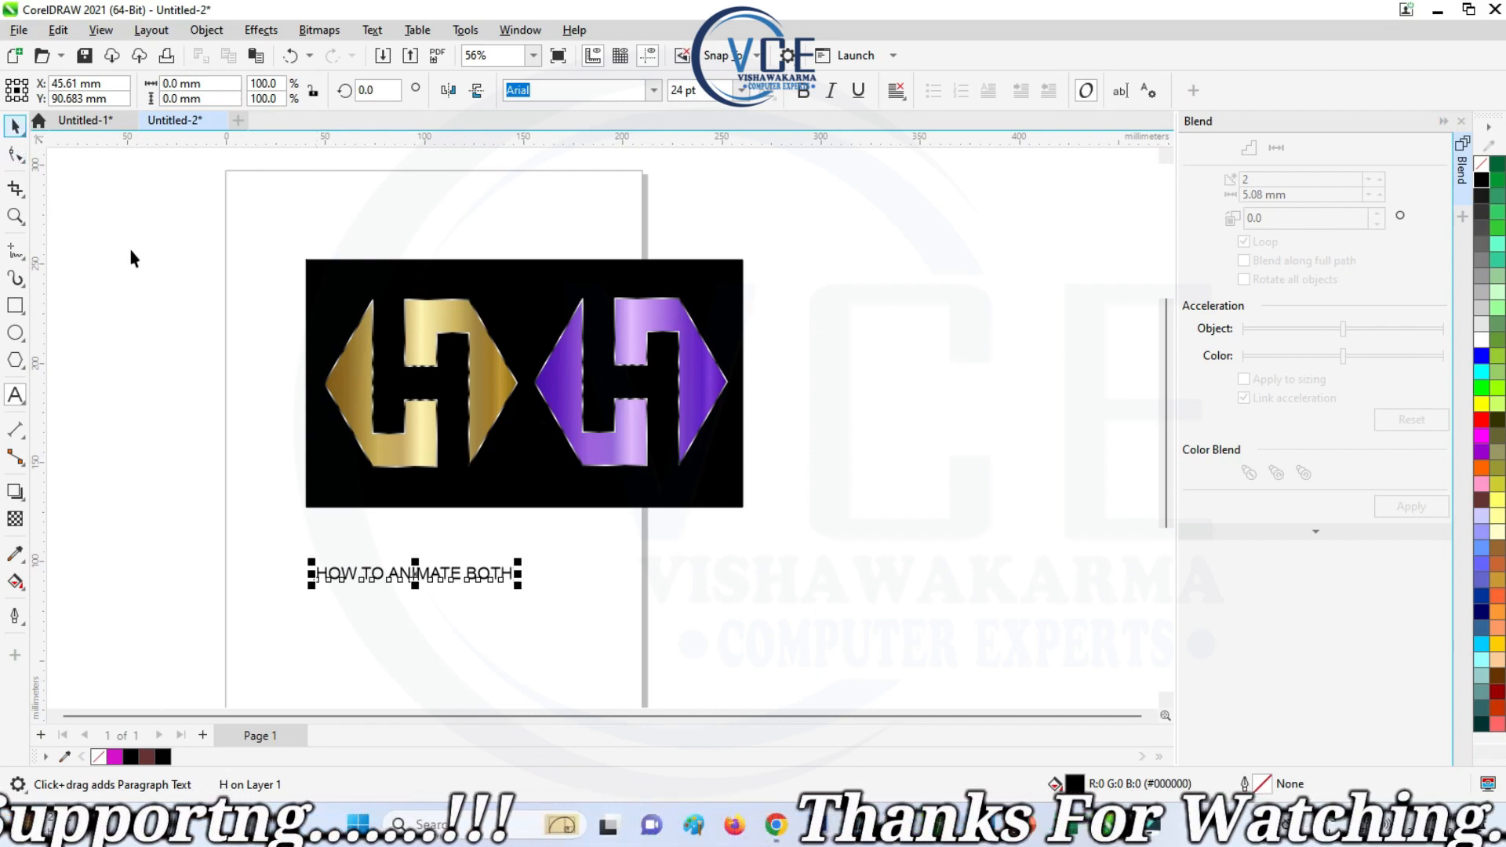
drag(519, 593, 821, 623)
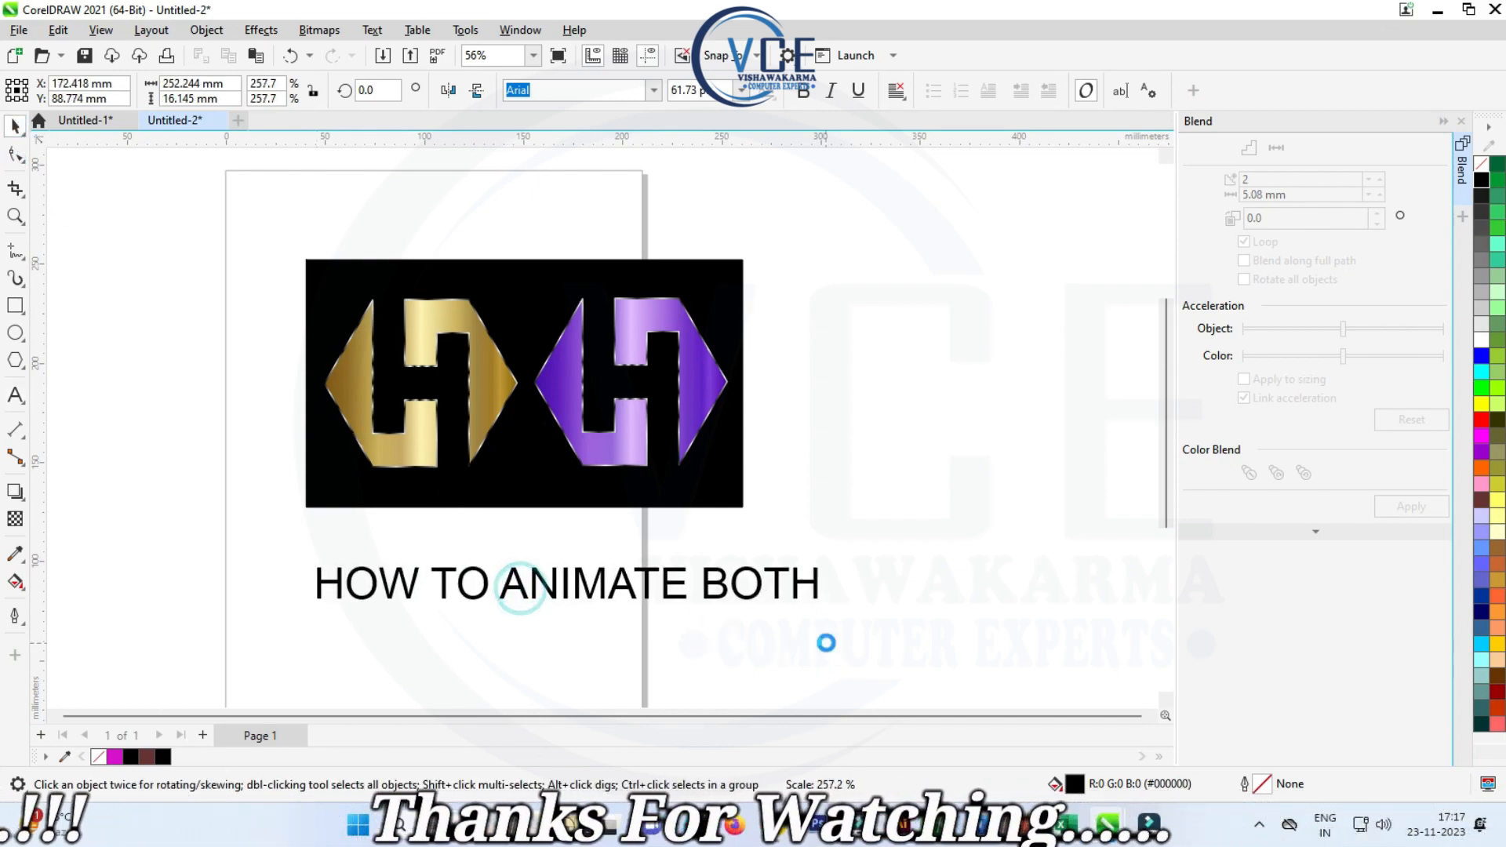
- Delete the HOW TO ANIMATE BOTH text below the logos
scroll(629, 652, up, 3)
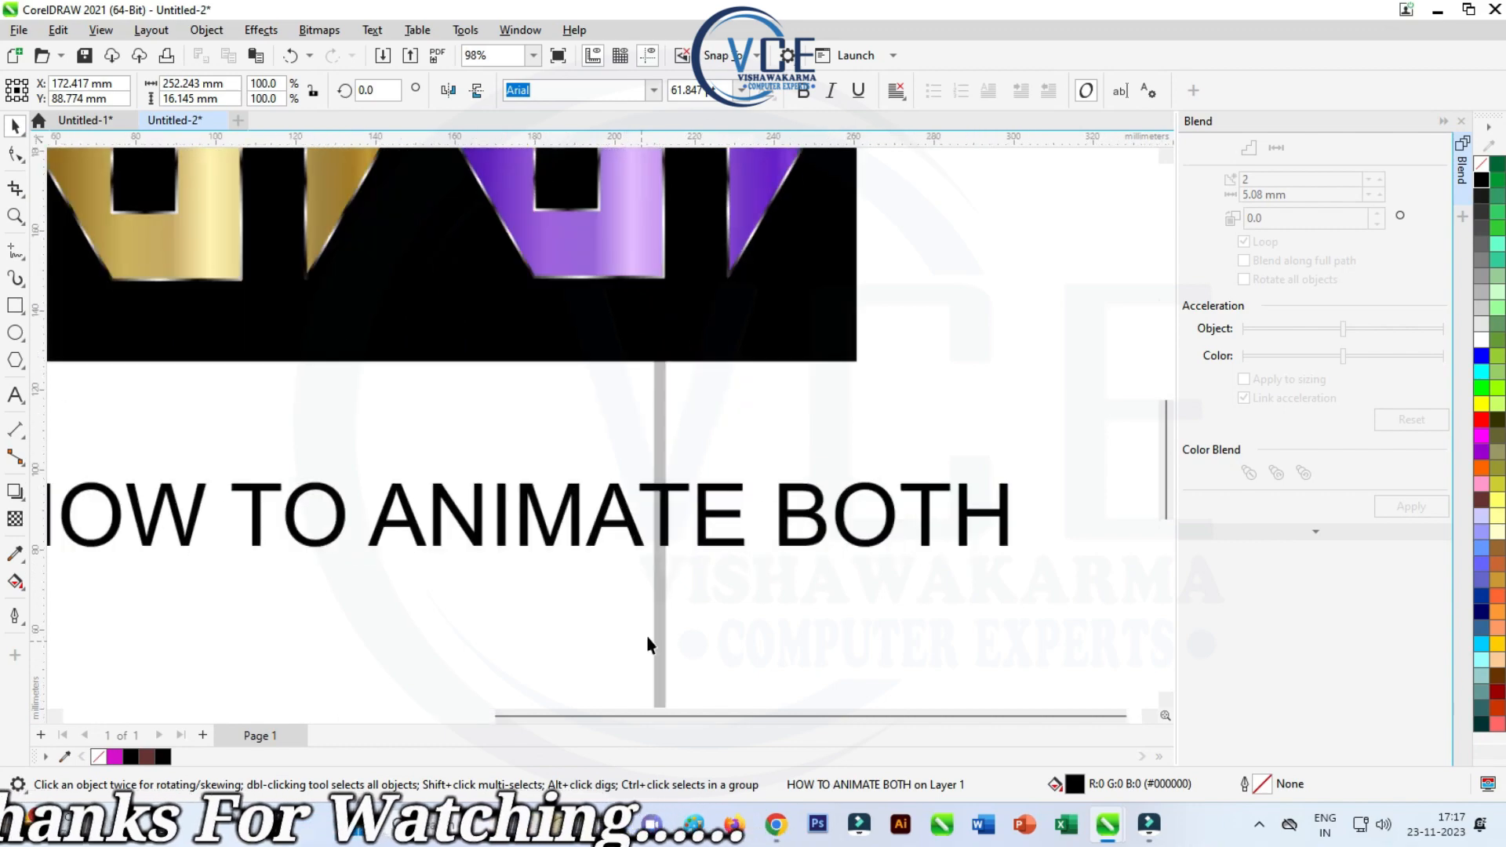
scroll(787, 563, down, 1)
click(629, 603)
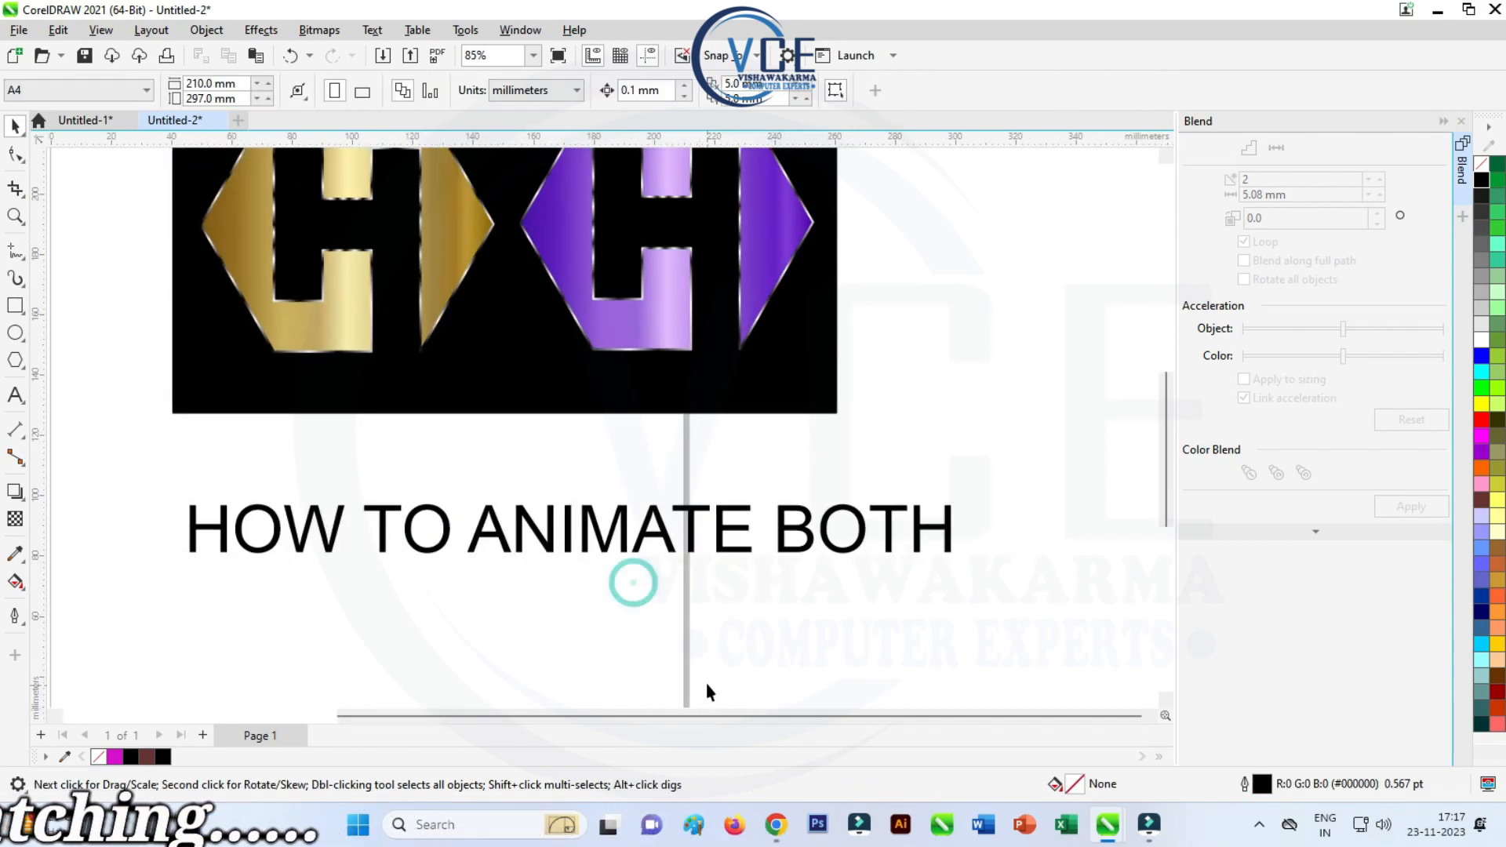
scroll(663, 541, down, 1)
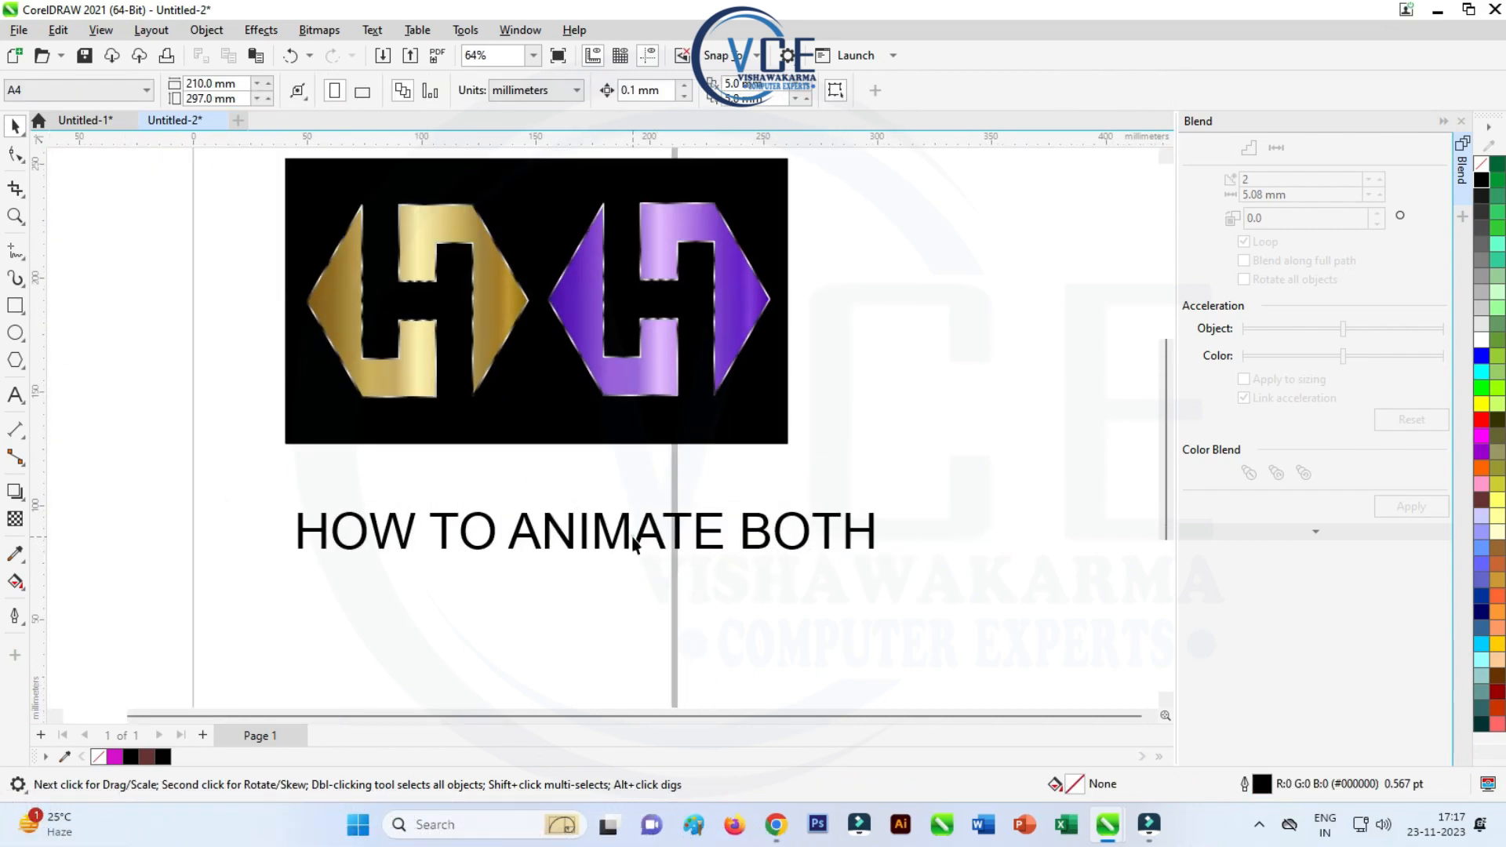
click(627, 537)
key(Delete)
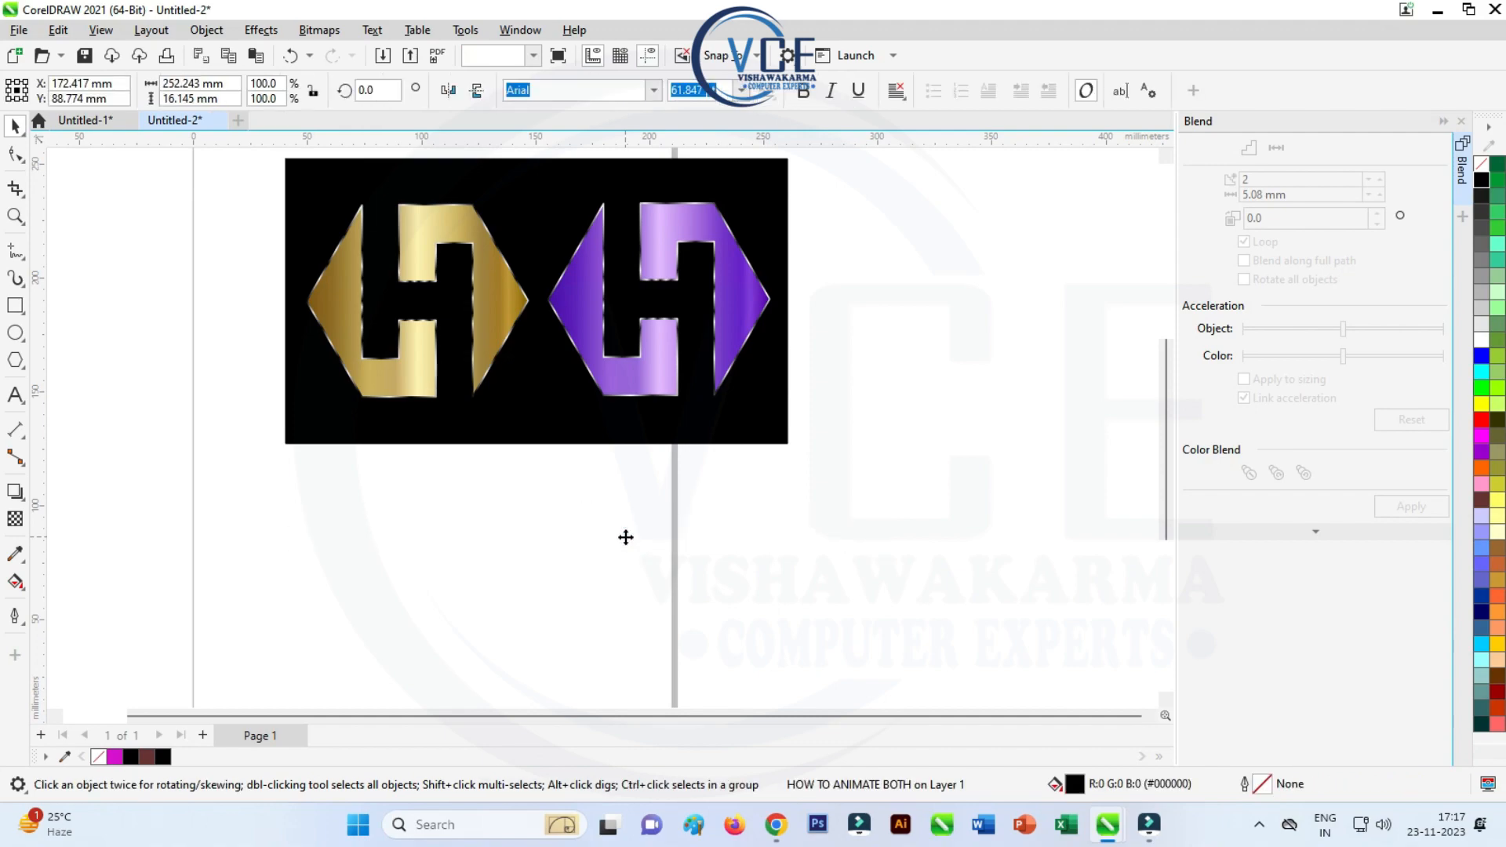
- Delete the black background rectangle behind the gold and purple logos
click(533, 413)
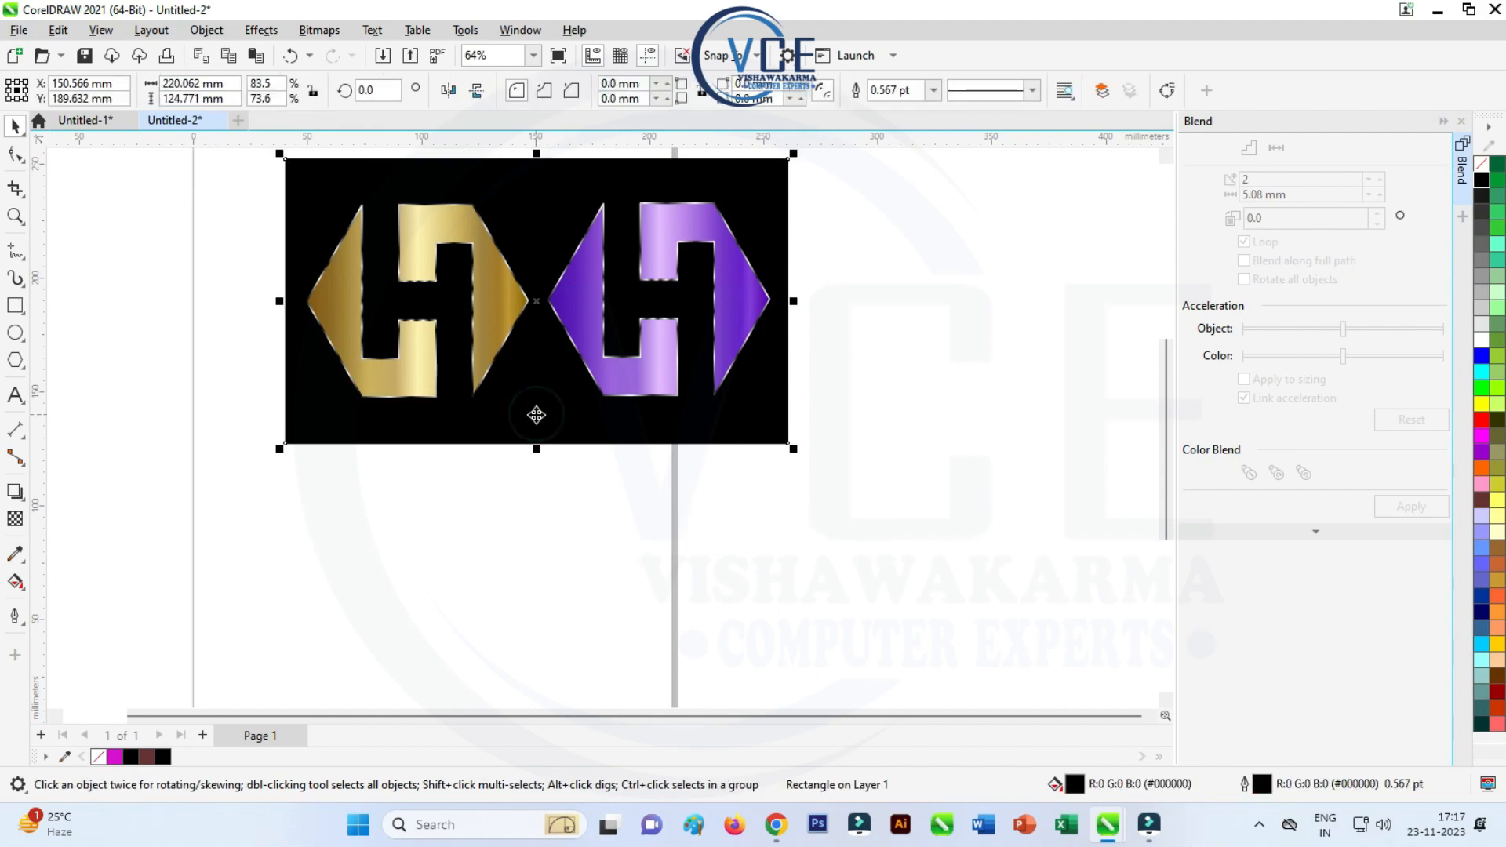
key(Delete)
scroll(533, 411, down, 1)
scroll(497, 267, up, 2)
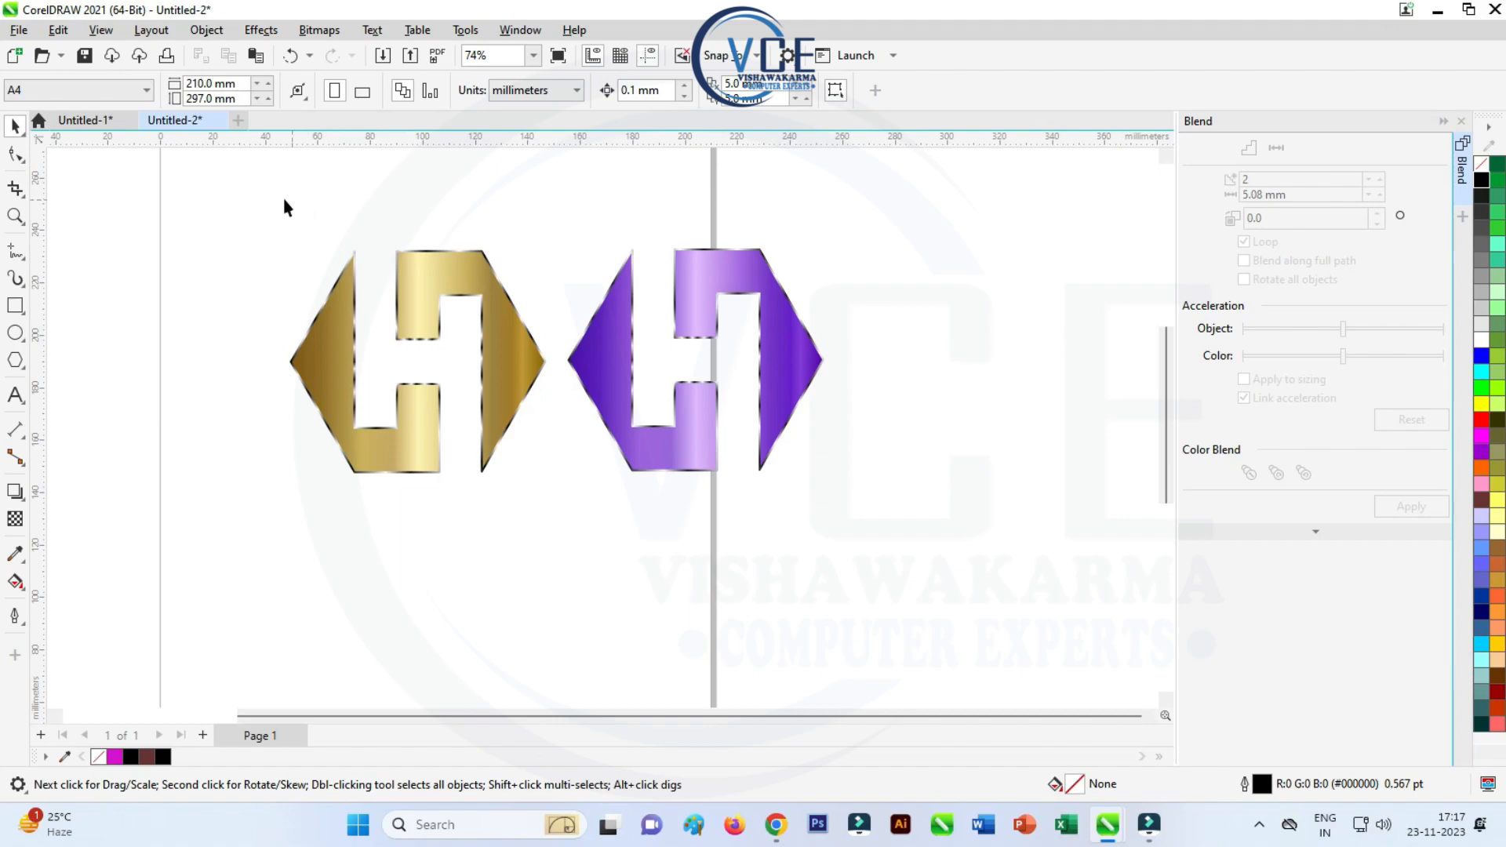
- Cut the gold logo to the clipboard and move the purple logo about 60 mm left, fully onto the page
click(433, 289)
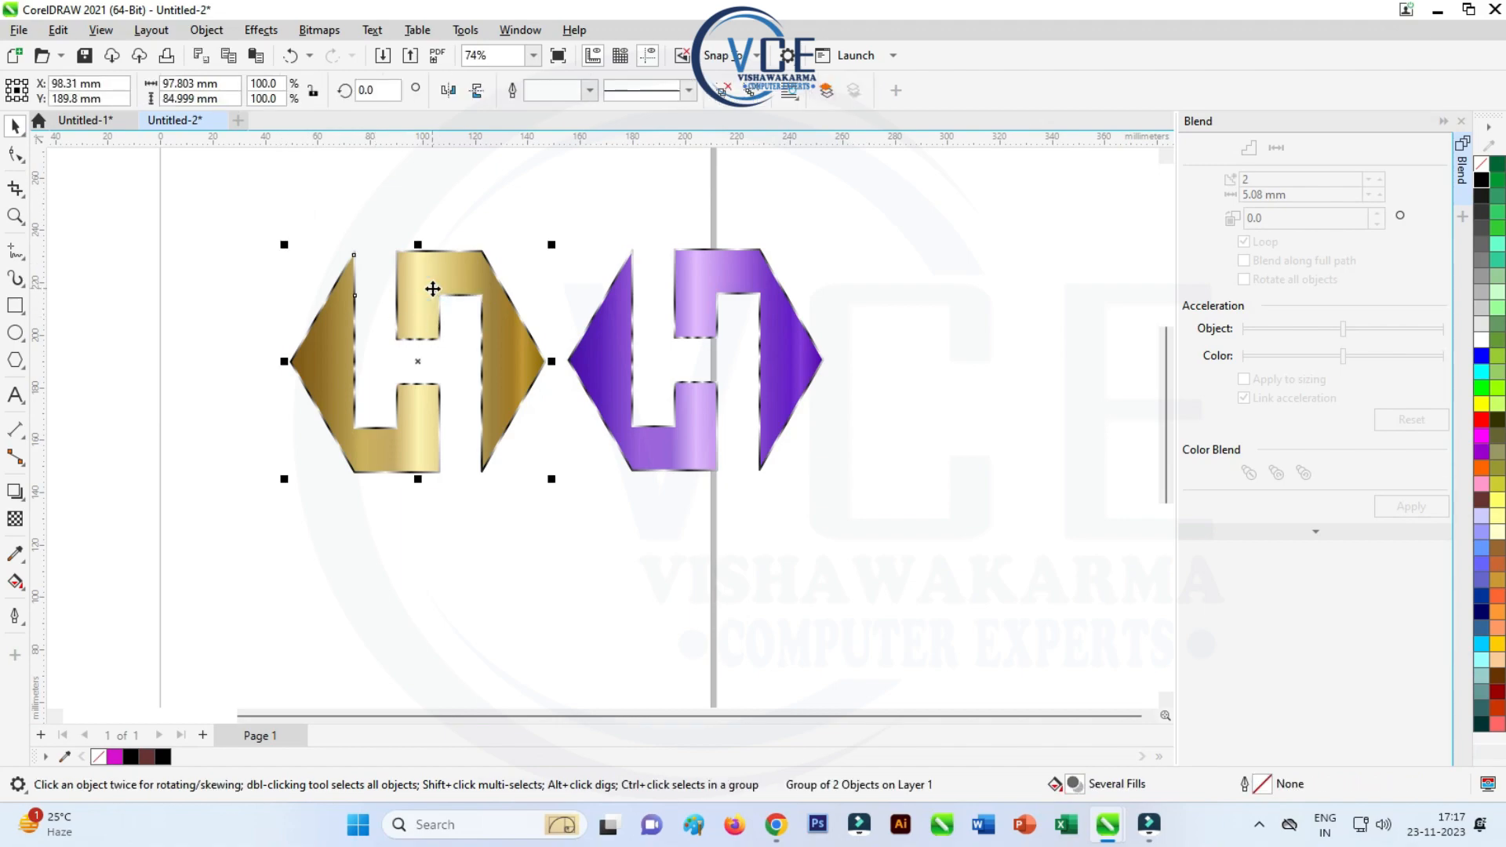
key(Delete)
click(596, 345)
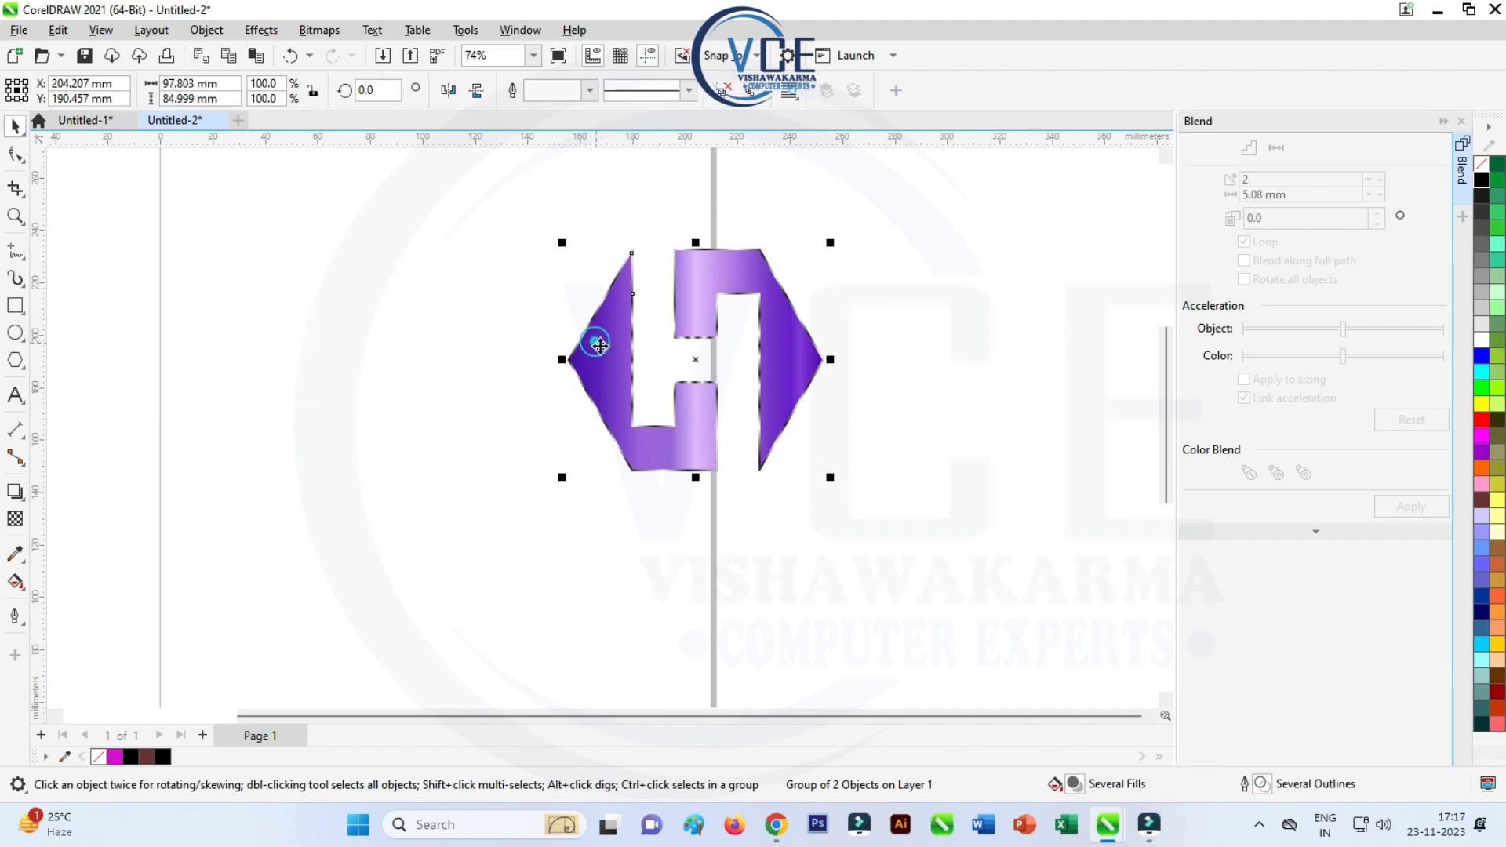
drag(596, 346, 432, 345)
- Export the purple logo to the Desktop as a transparent RGB PNG named 1ST LOGO
click(28, 32)
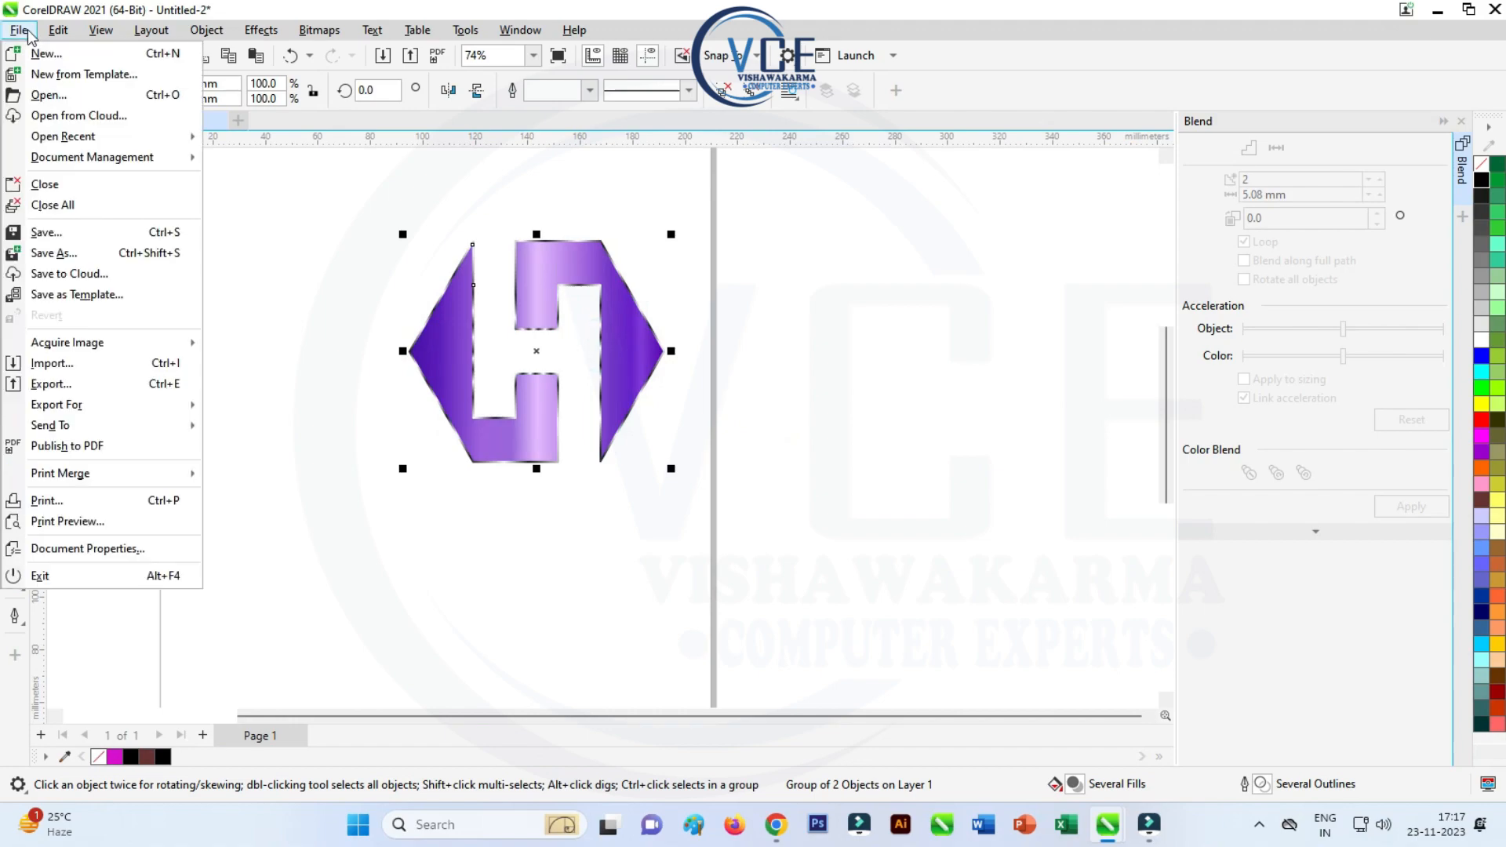
click(52, 386)
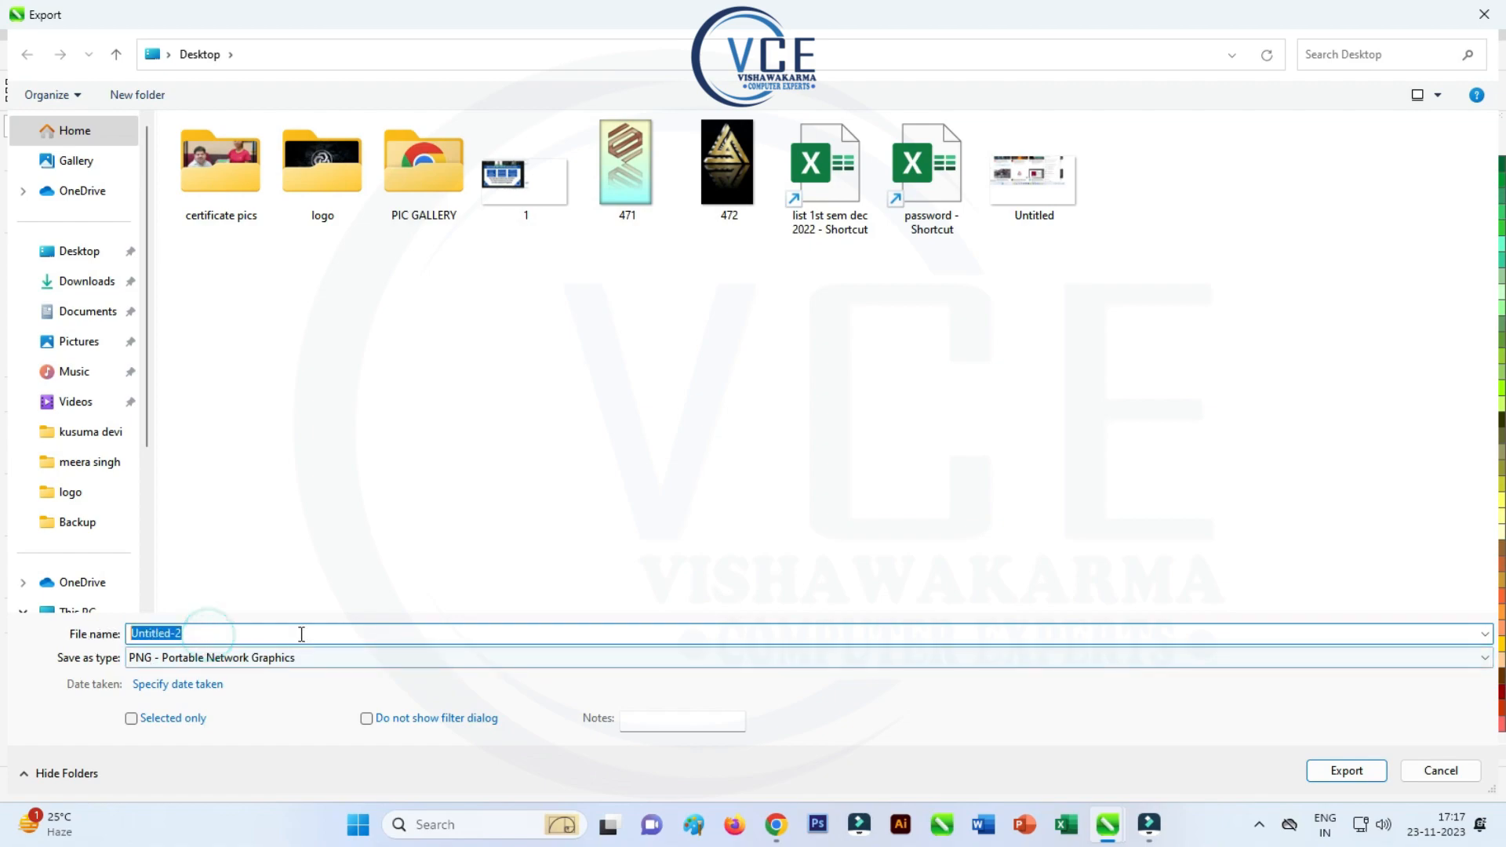
text(1)
click(548, 480)
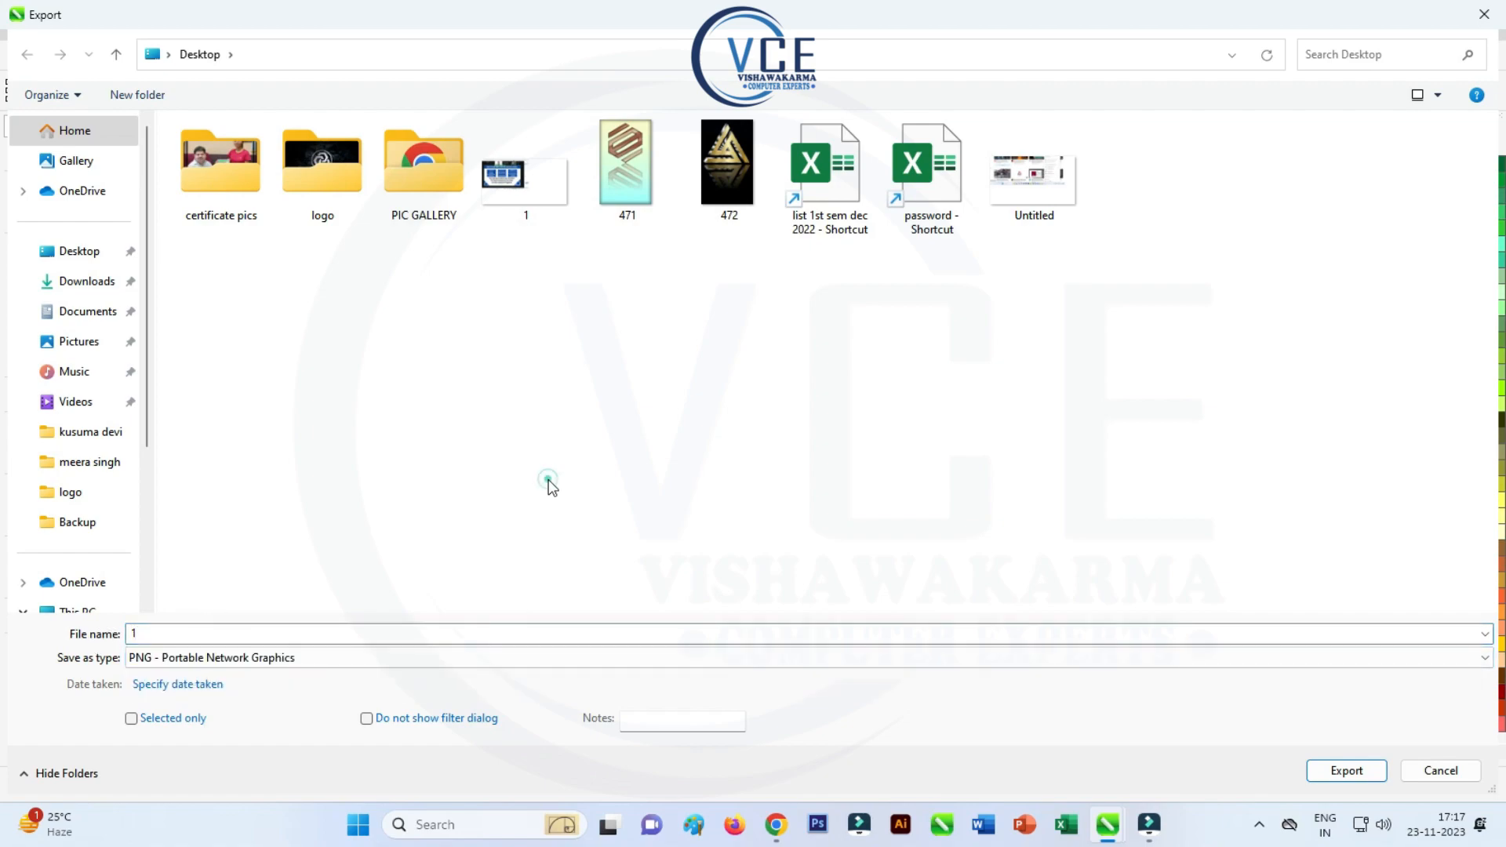
click(177, 629)
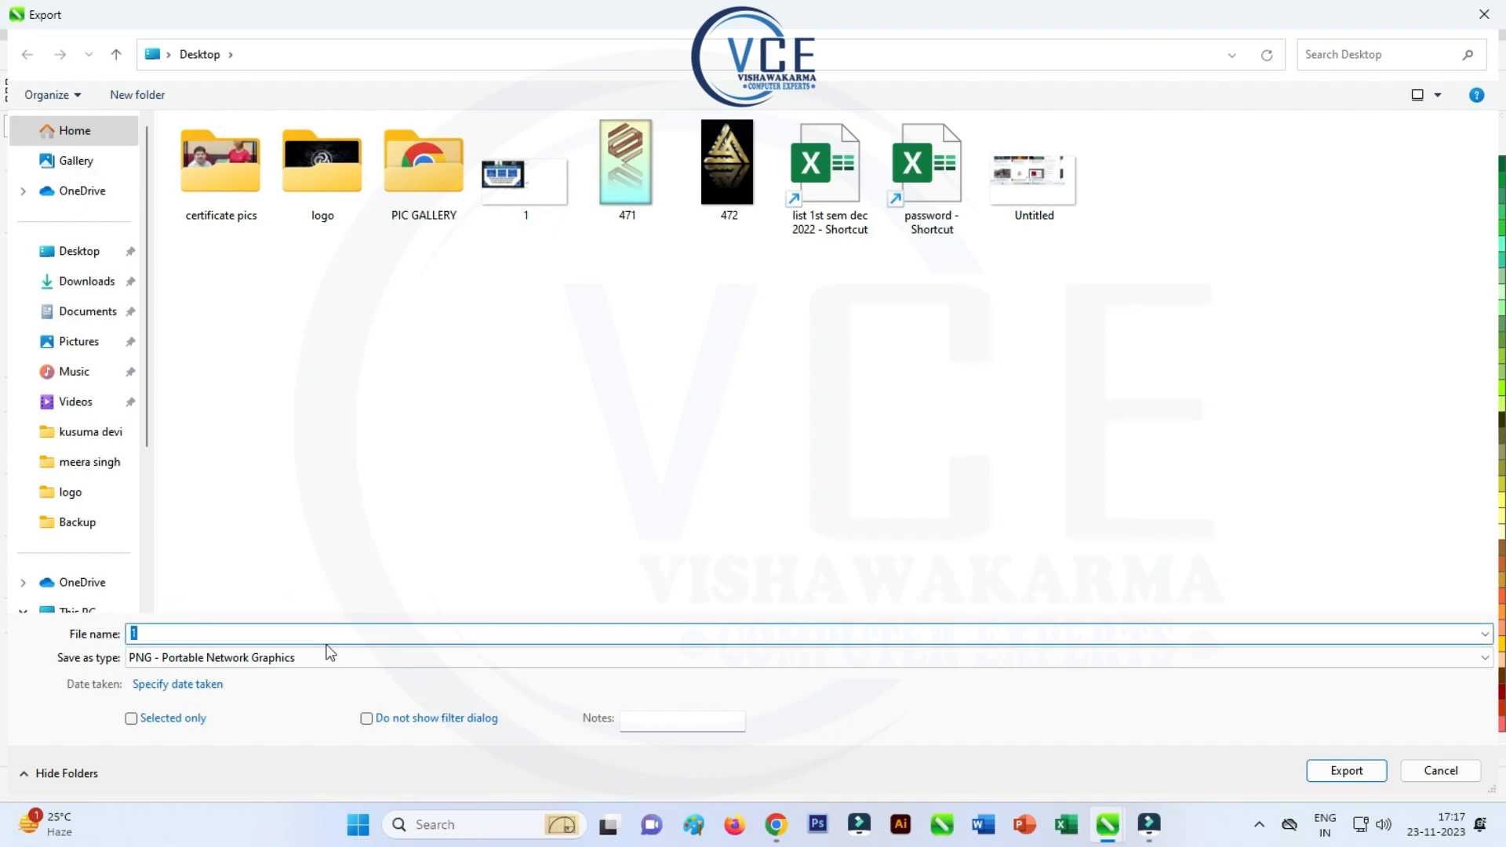
key(BackSpace)
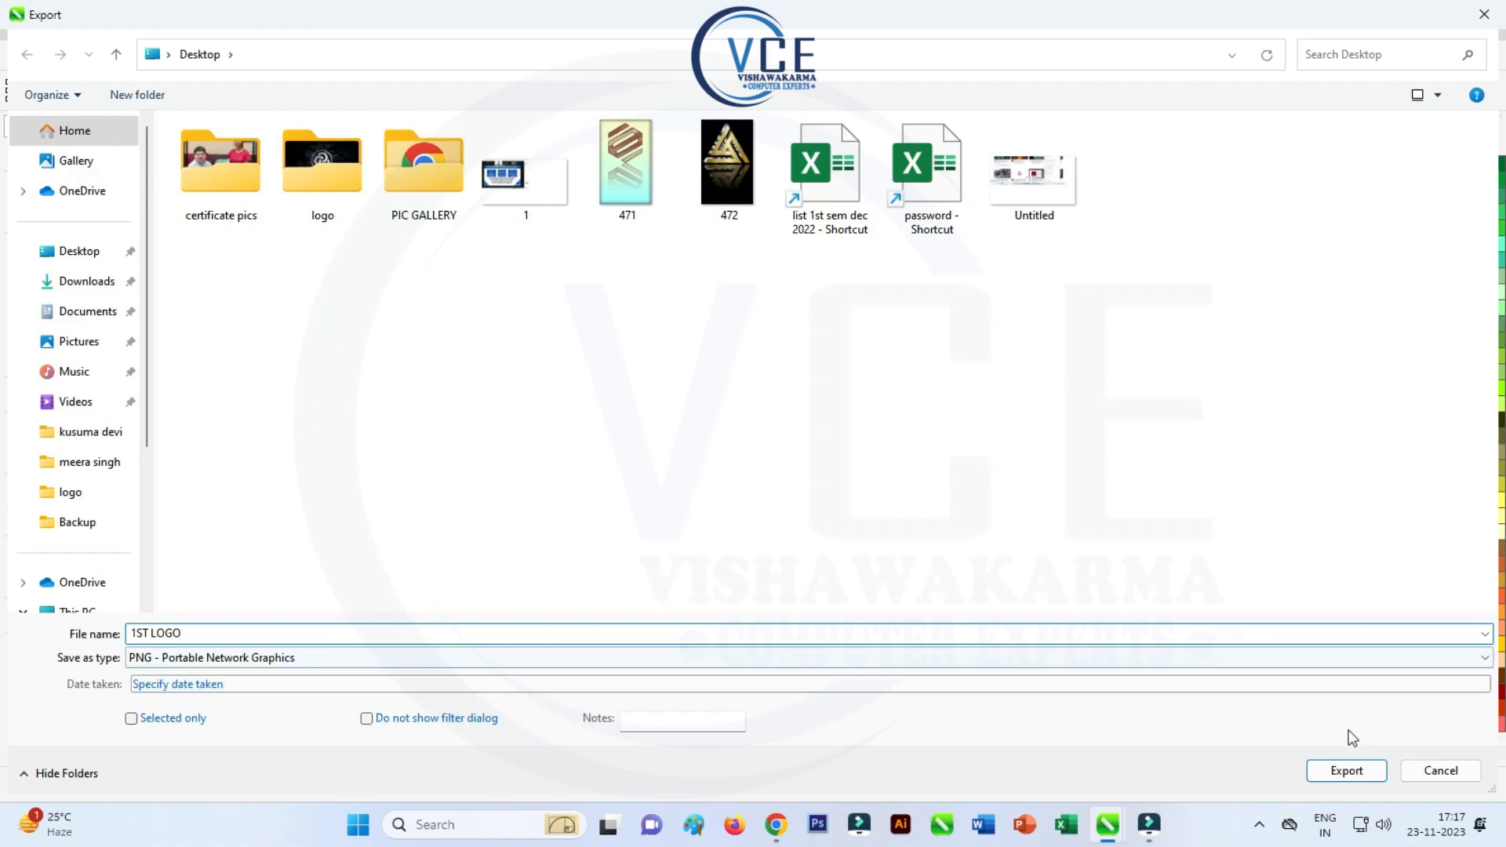
click(1341, 772)
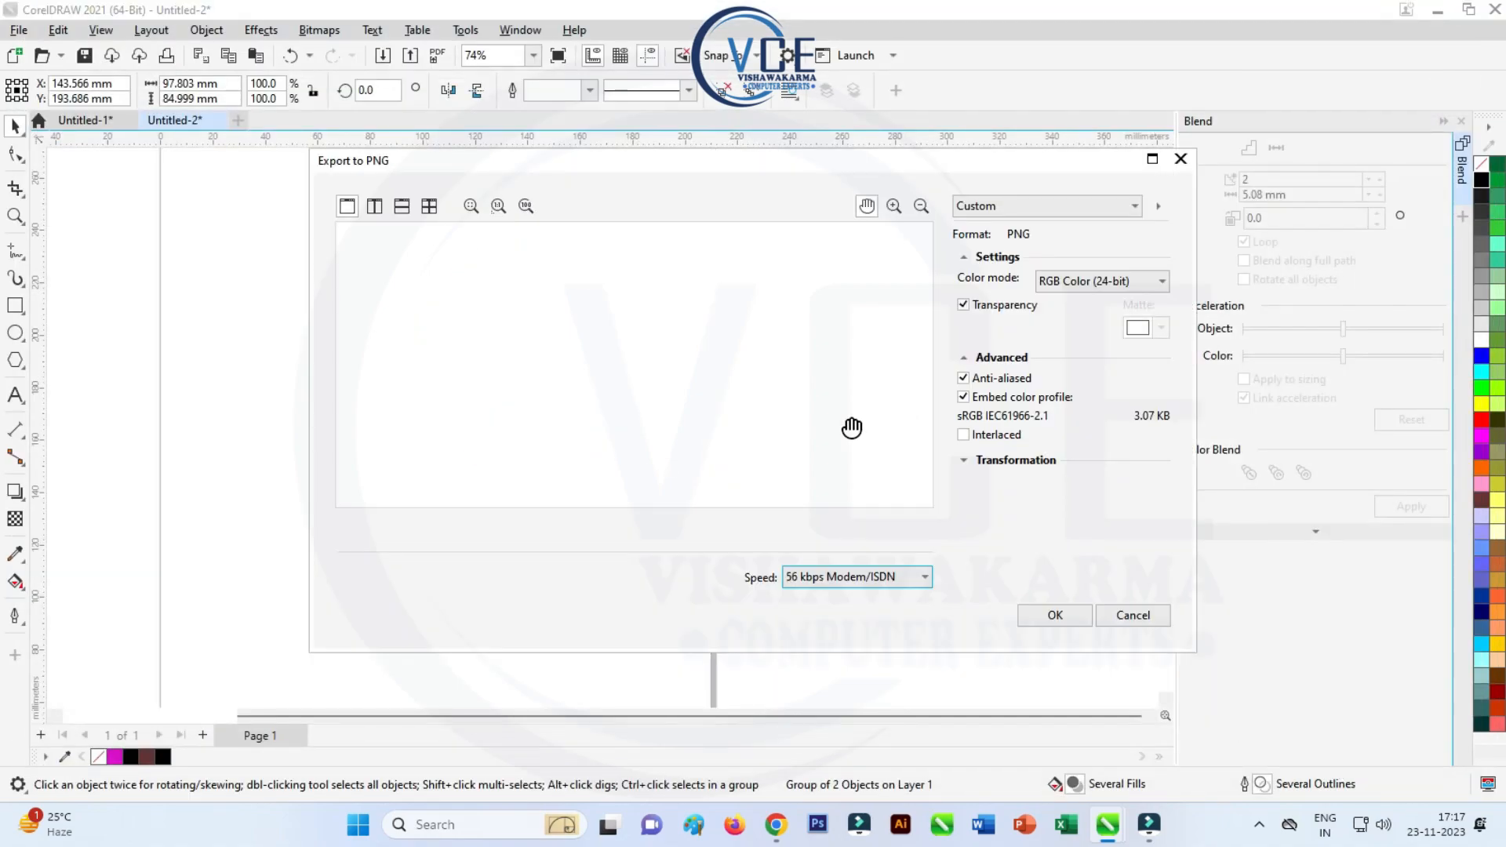
click(1055, 613)
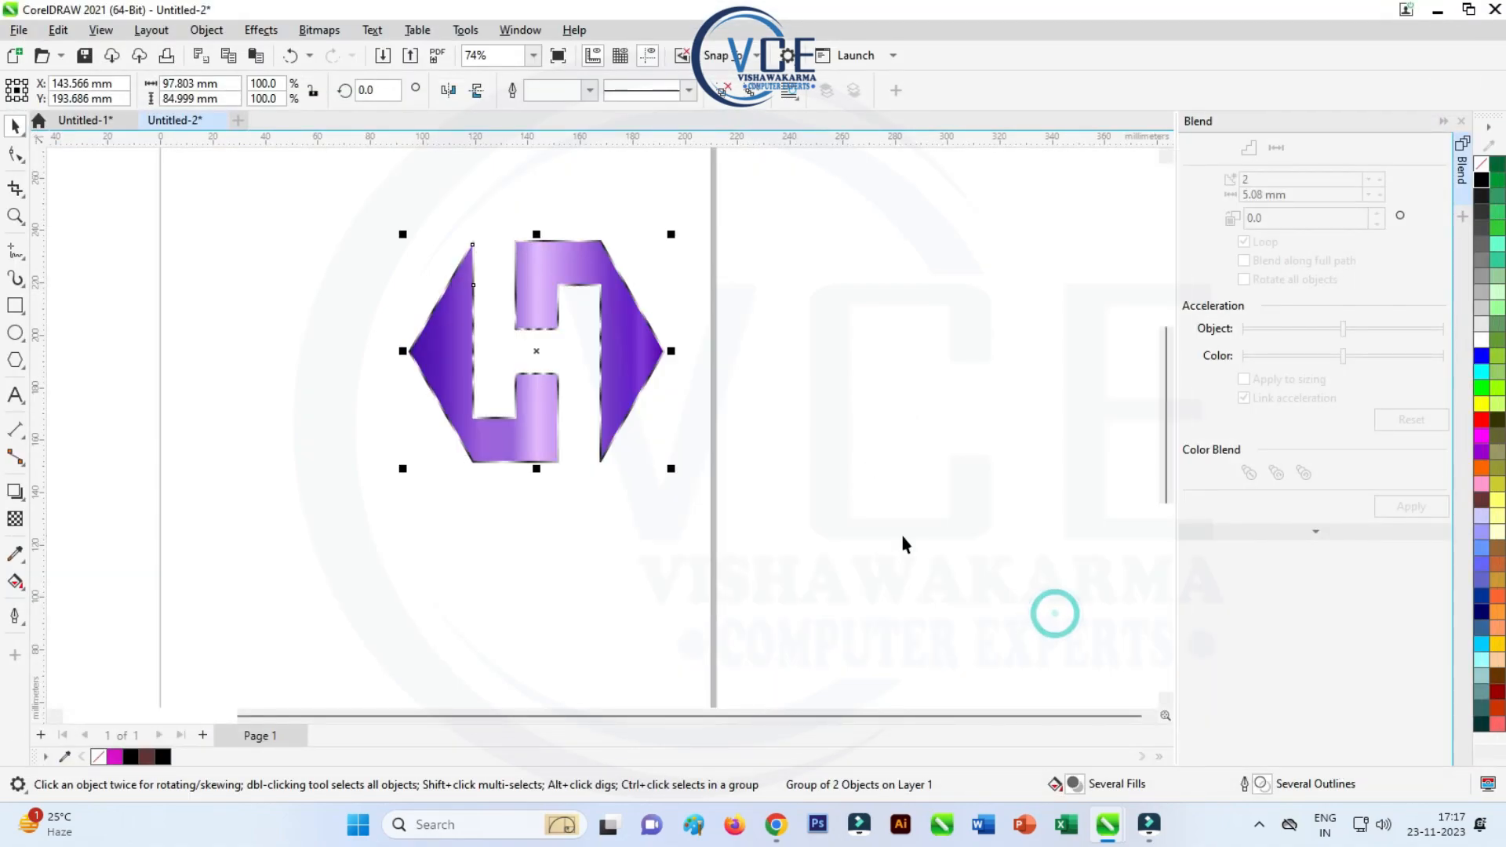
- Paste the gold logo back onto the page and delete the purple logo
key(ctrl+v)
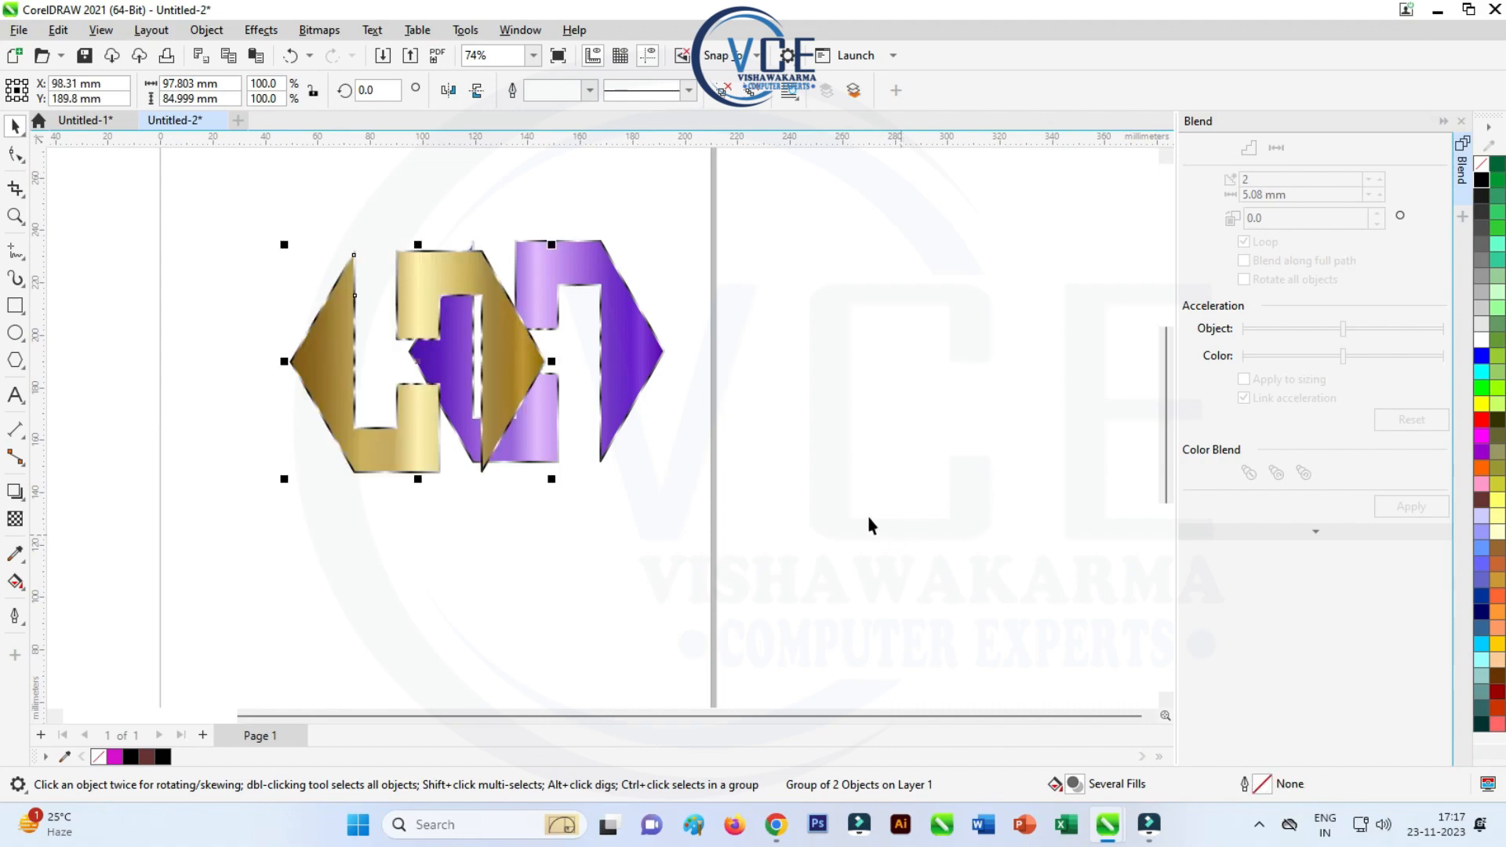
click(624, 305)
key(Delete)
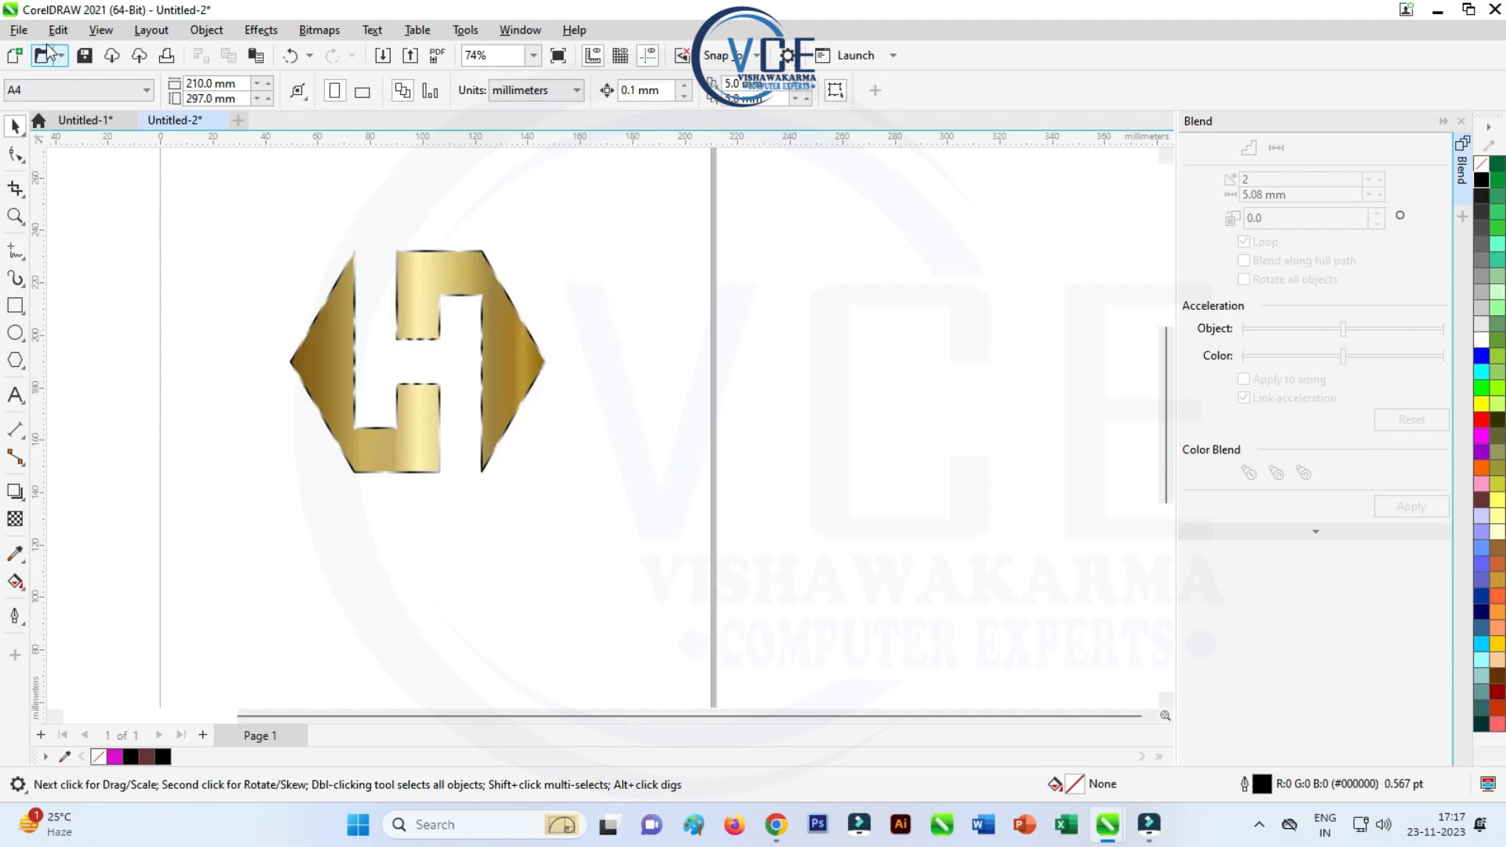
- Export the gold logo to the Desktop as a transparent RGB PNG named 2ND LOGO
click(18, 30)
click(51, 381)
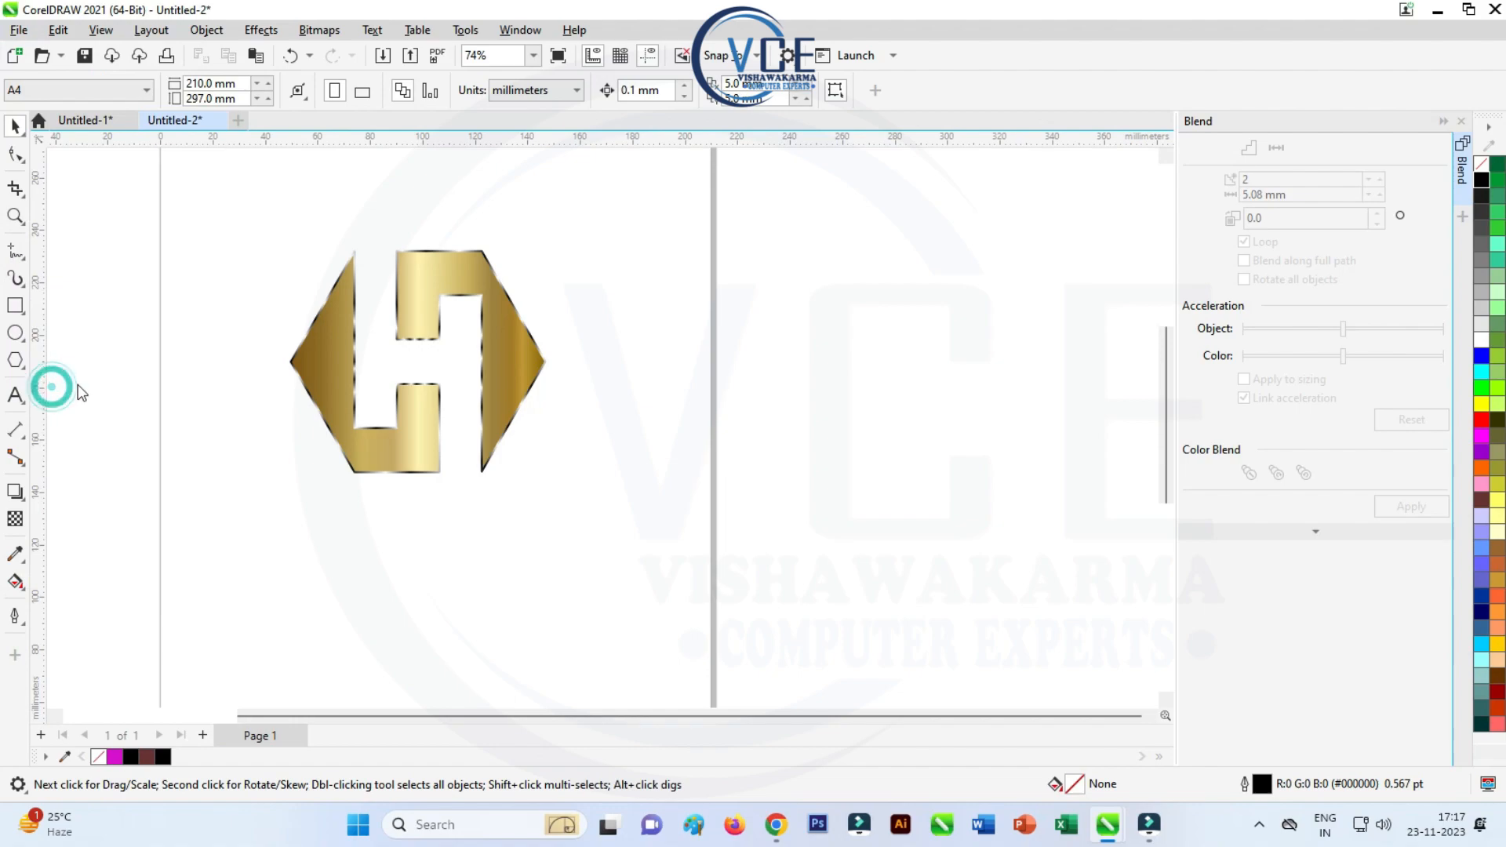
double_click(196, 632)
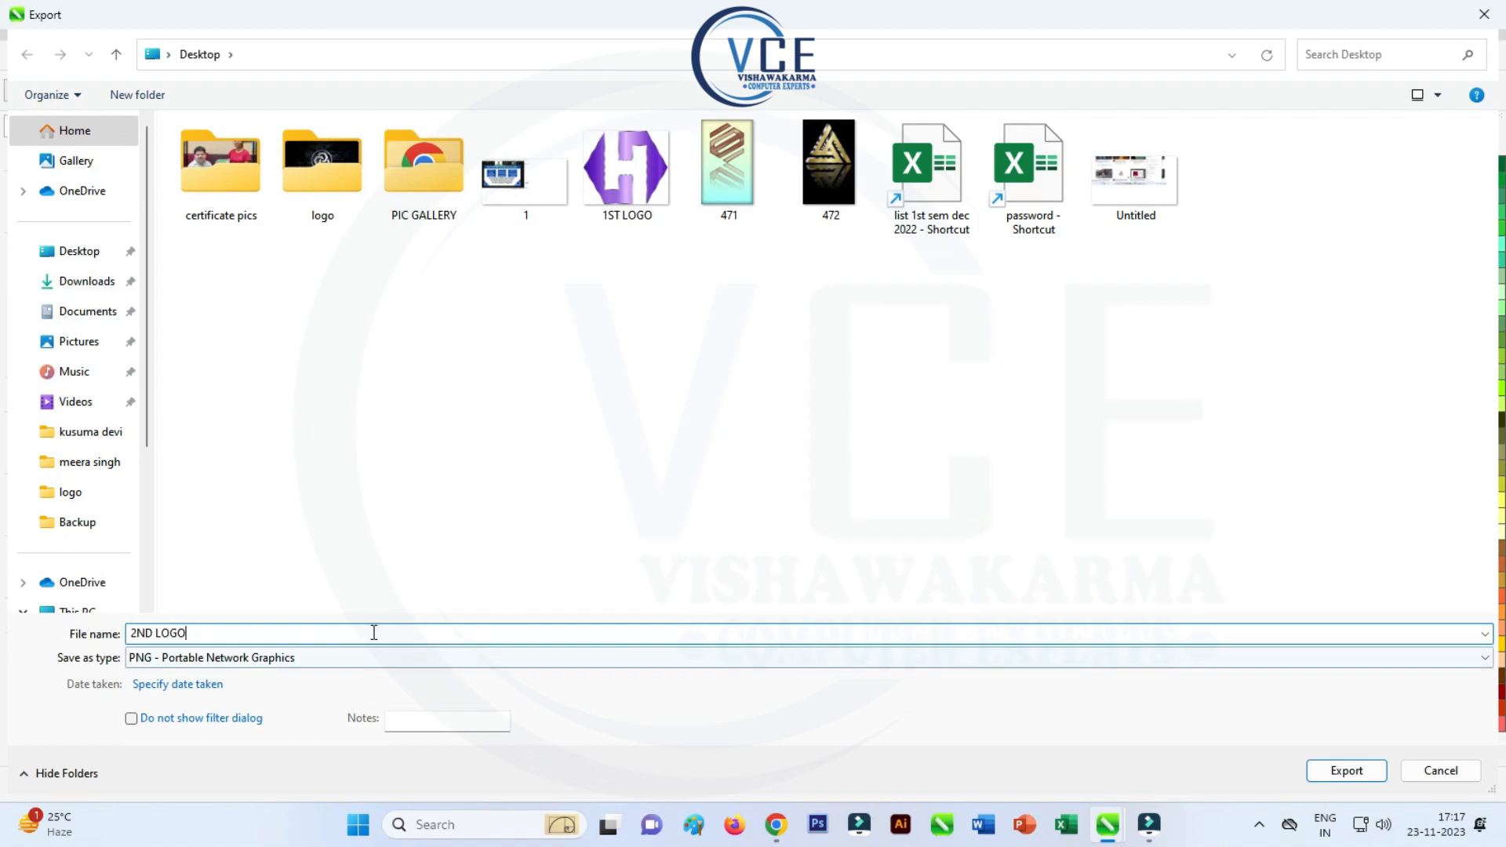
click(144, 658)
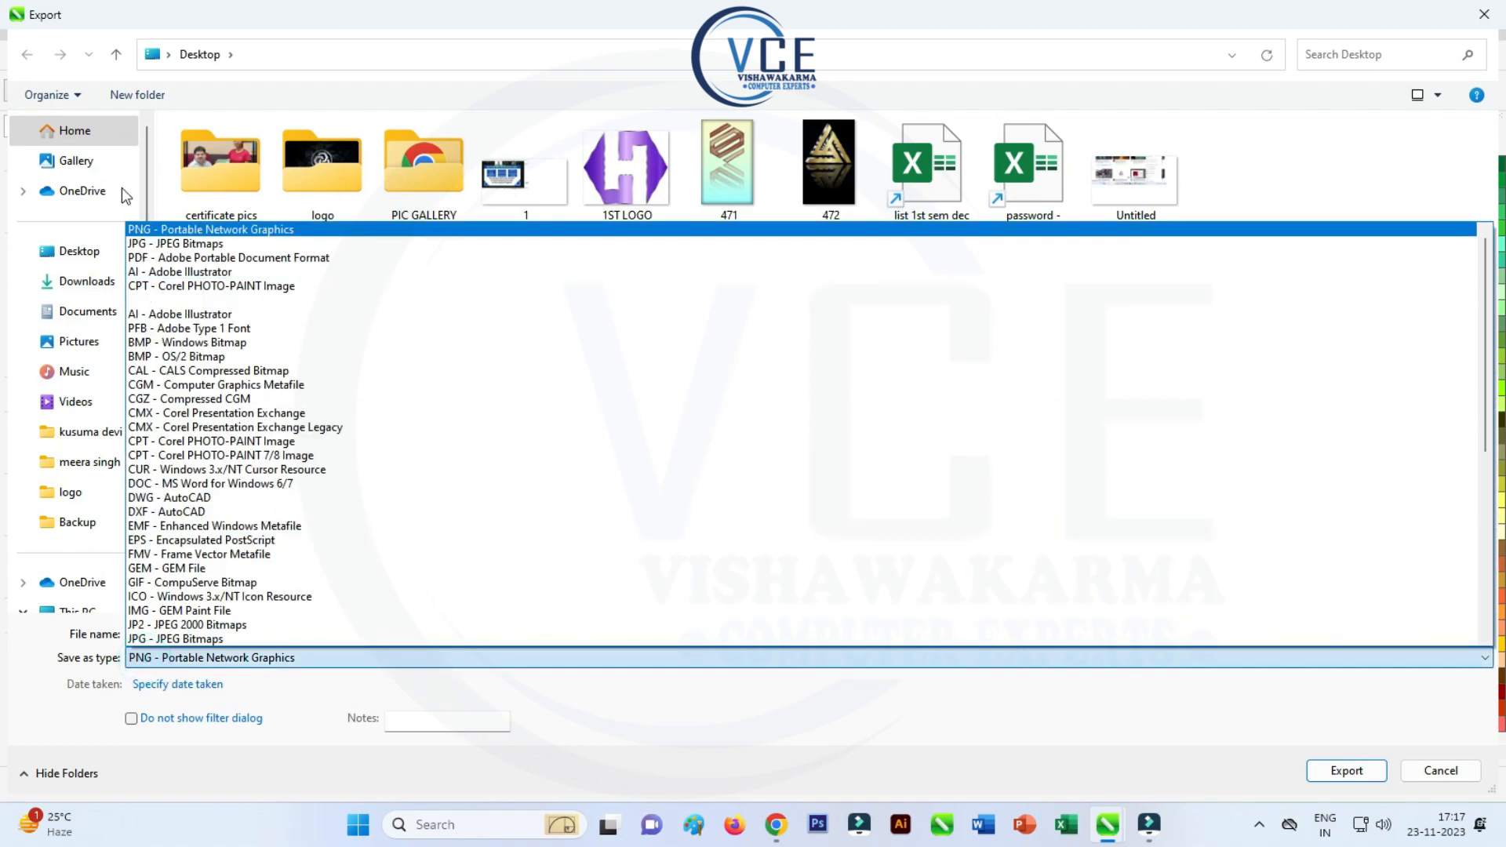
click(165, 230)
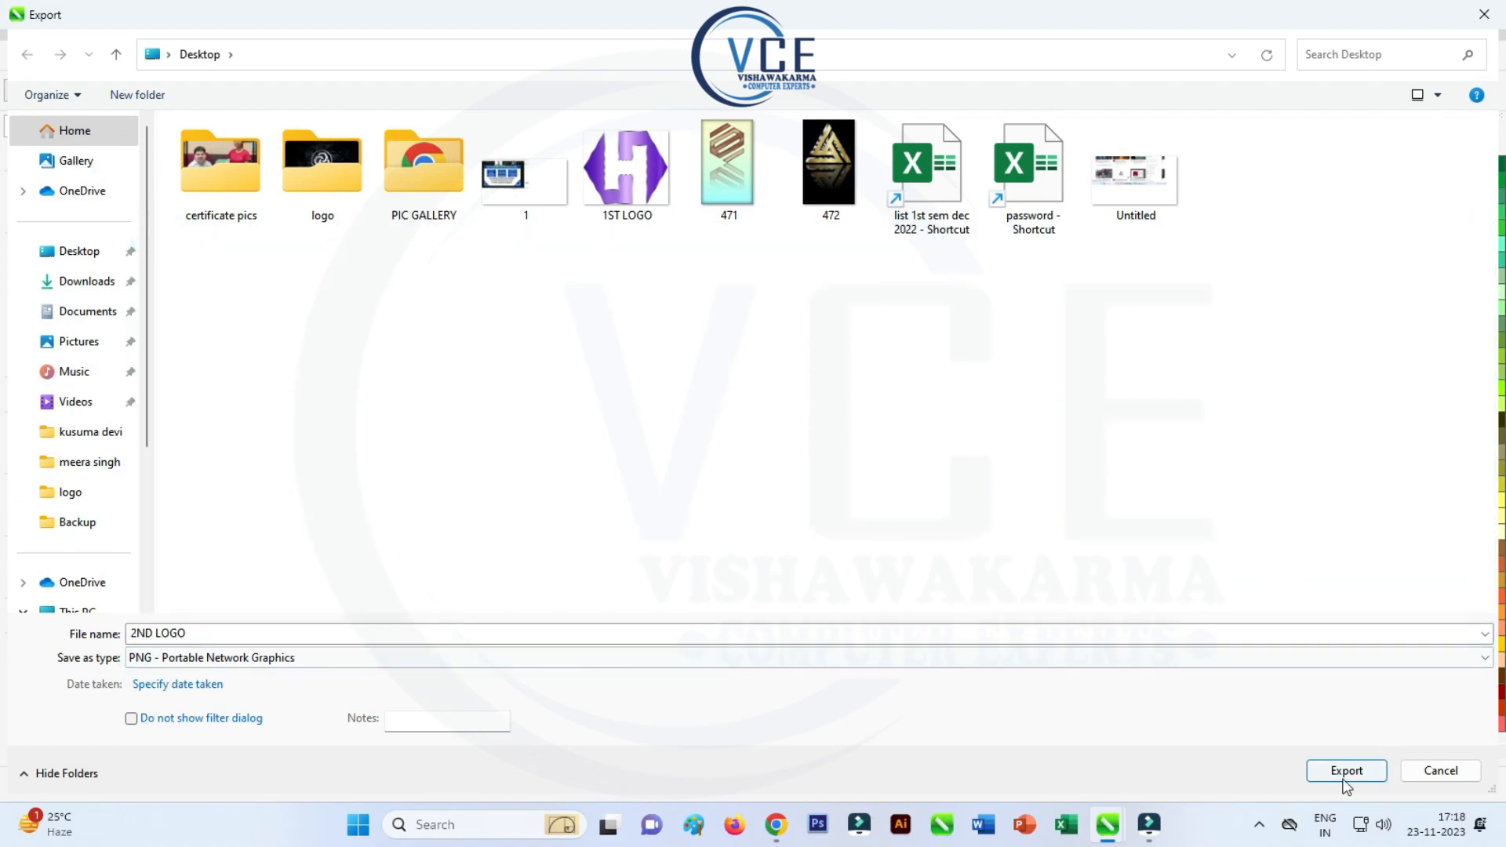
click(1341, 775)
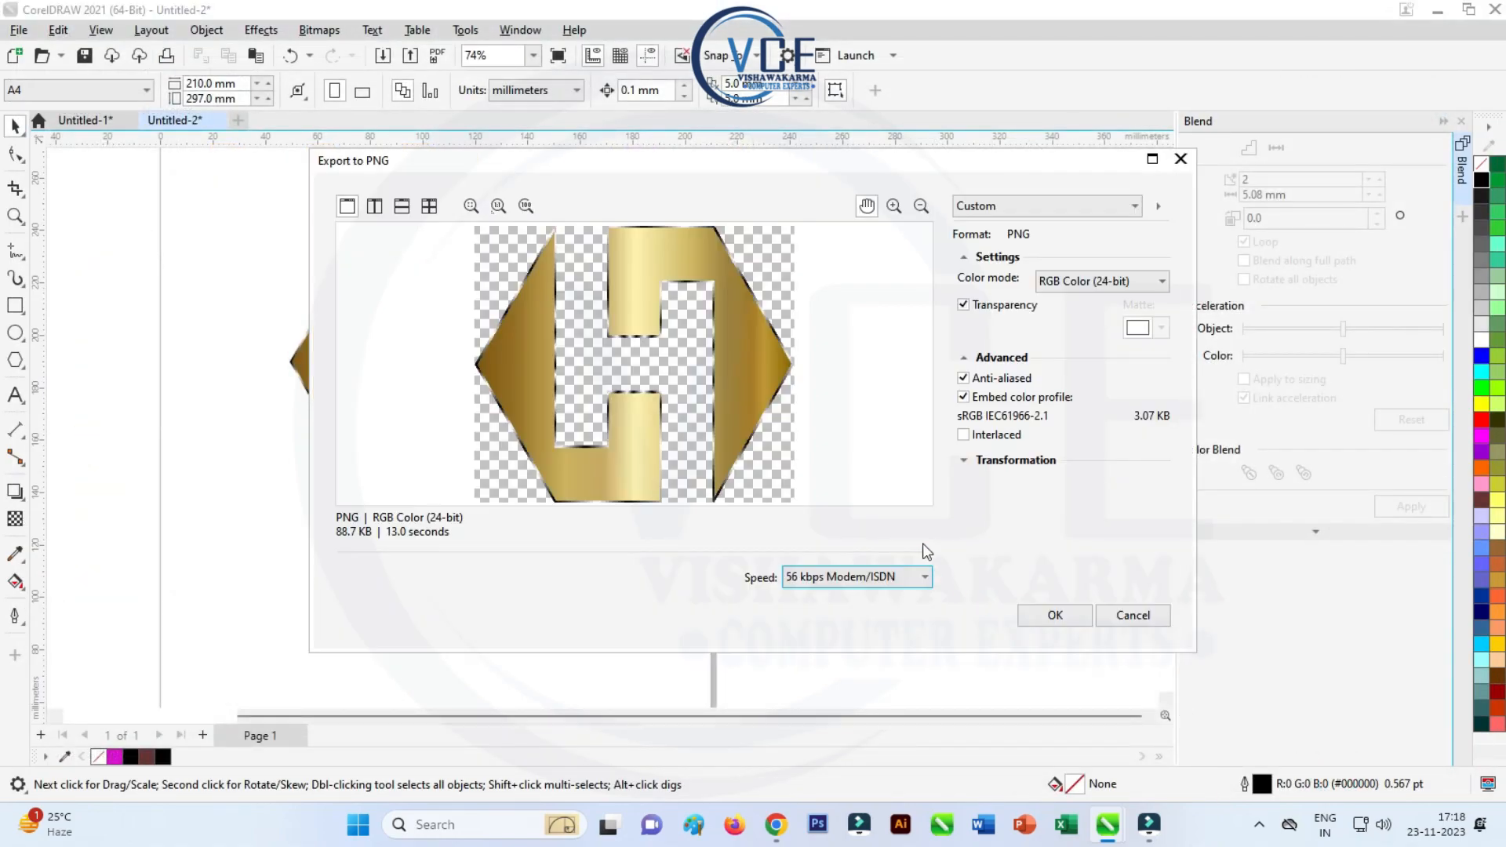
click(1054, 616)
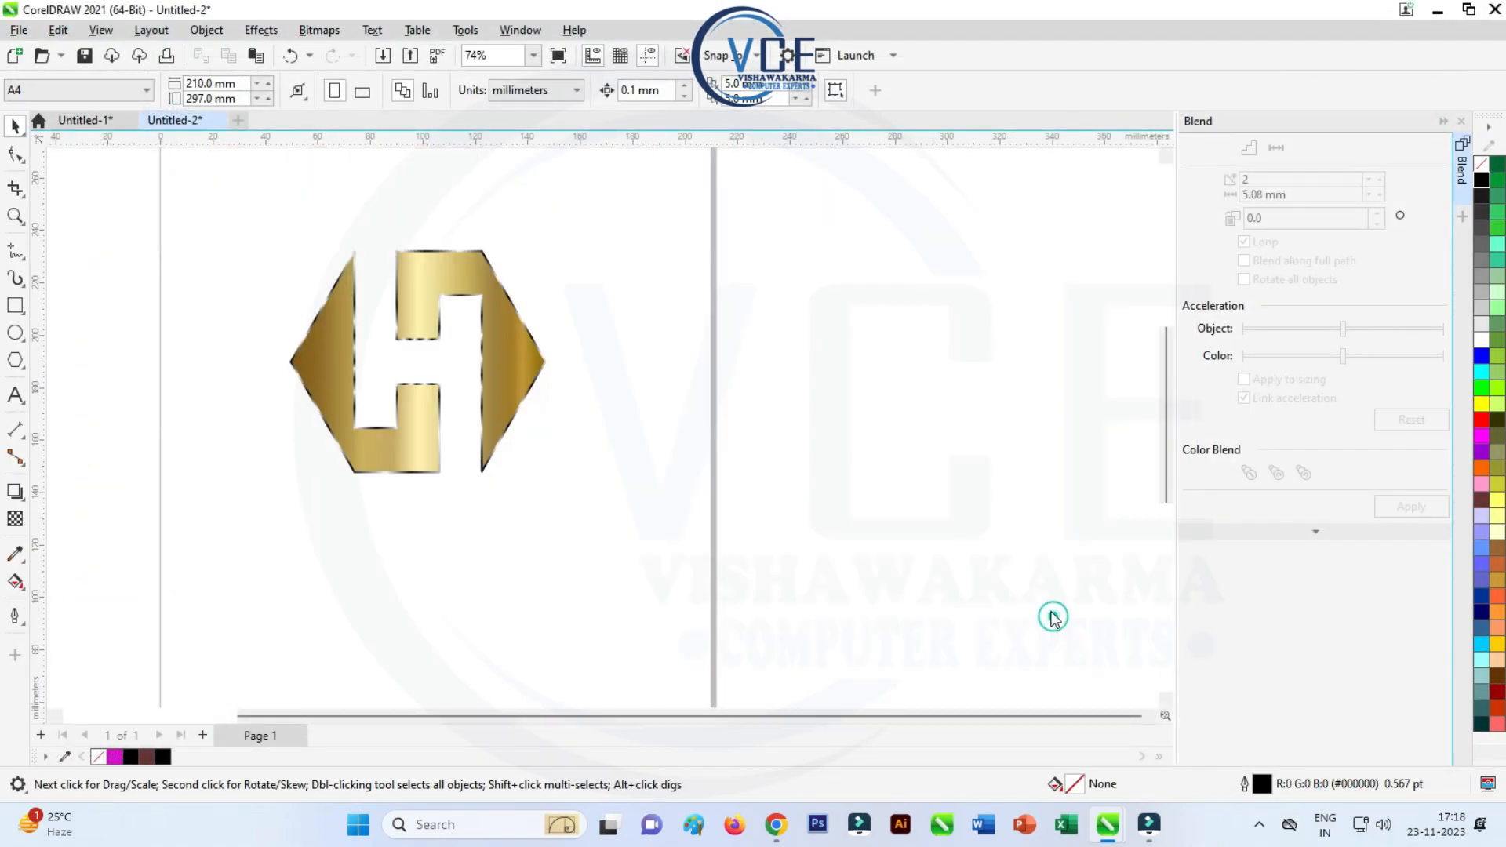
- Switch to PowerPoint, start a blank presentation and dismiss the licence notice
click(1440, 9)
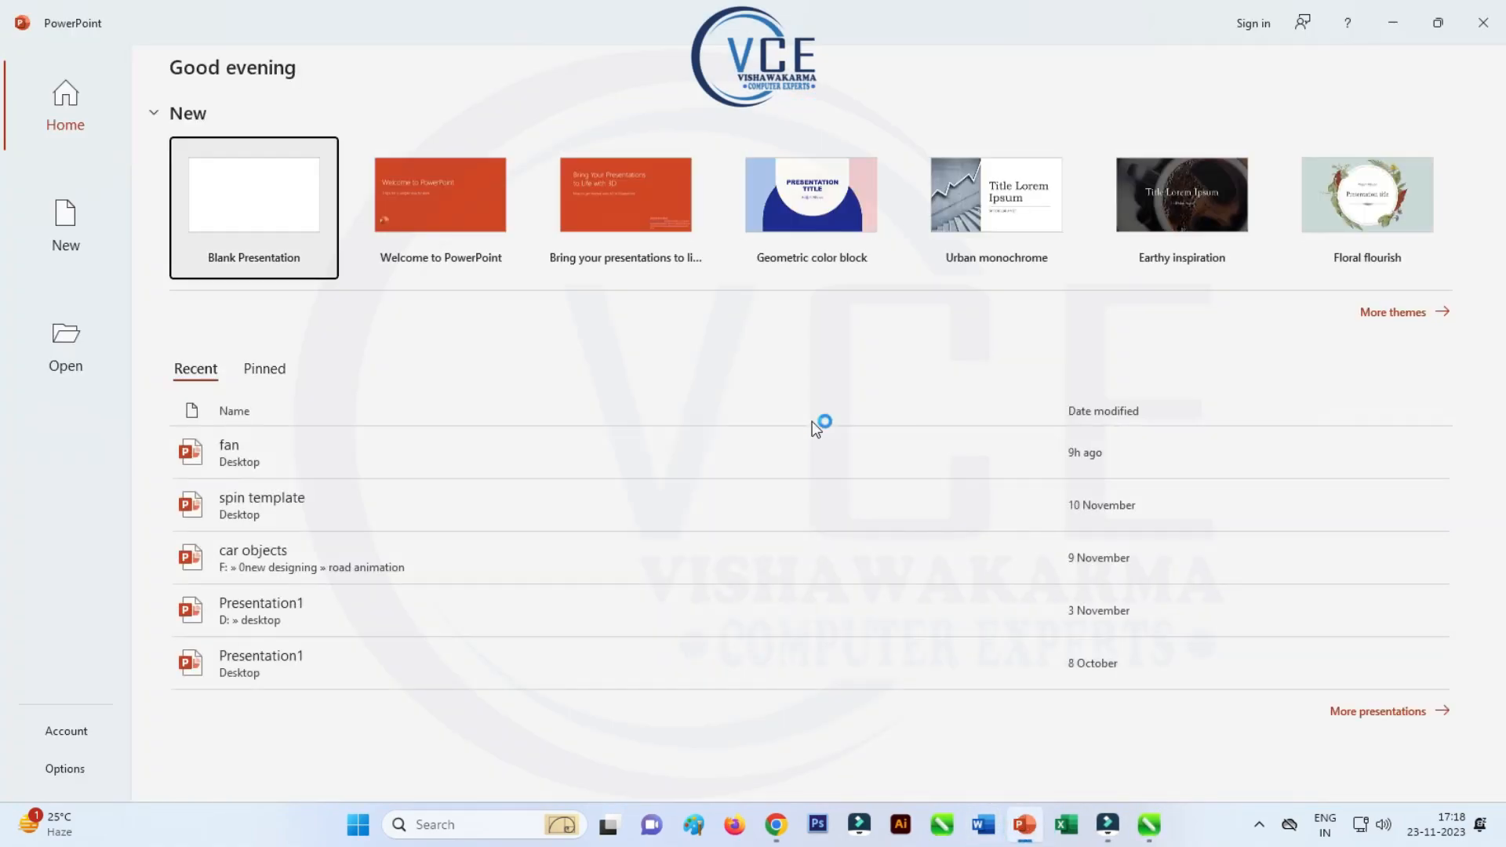
click(274, 214)
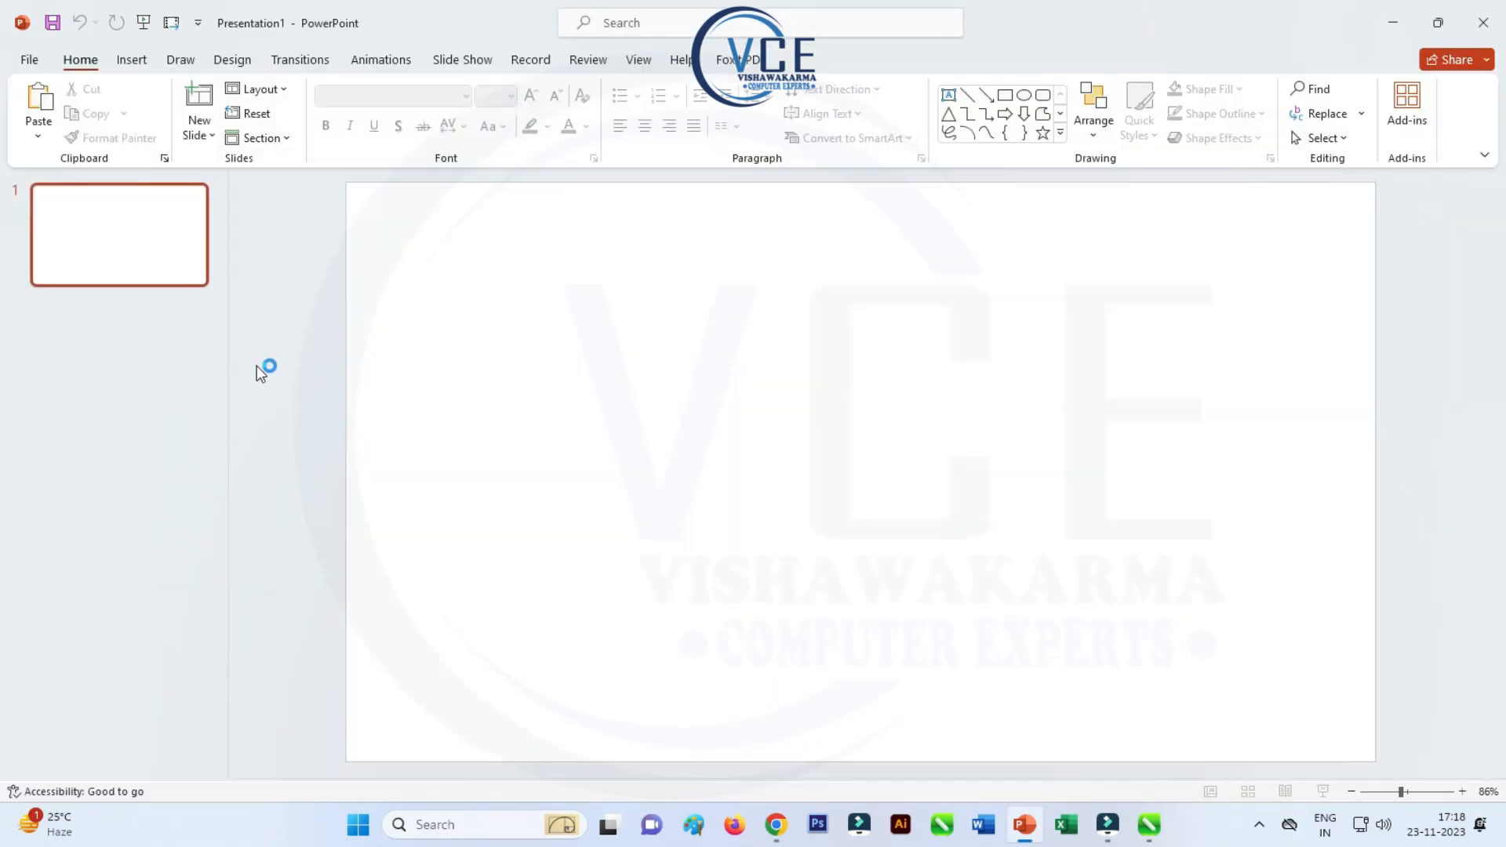
click(1131, 160)
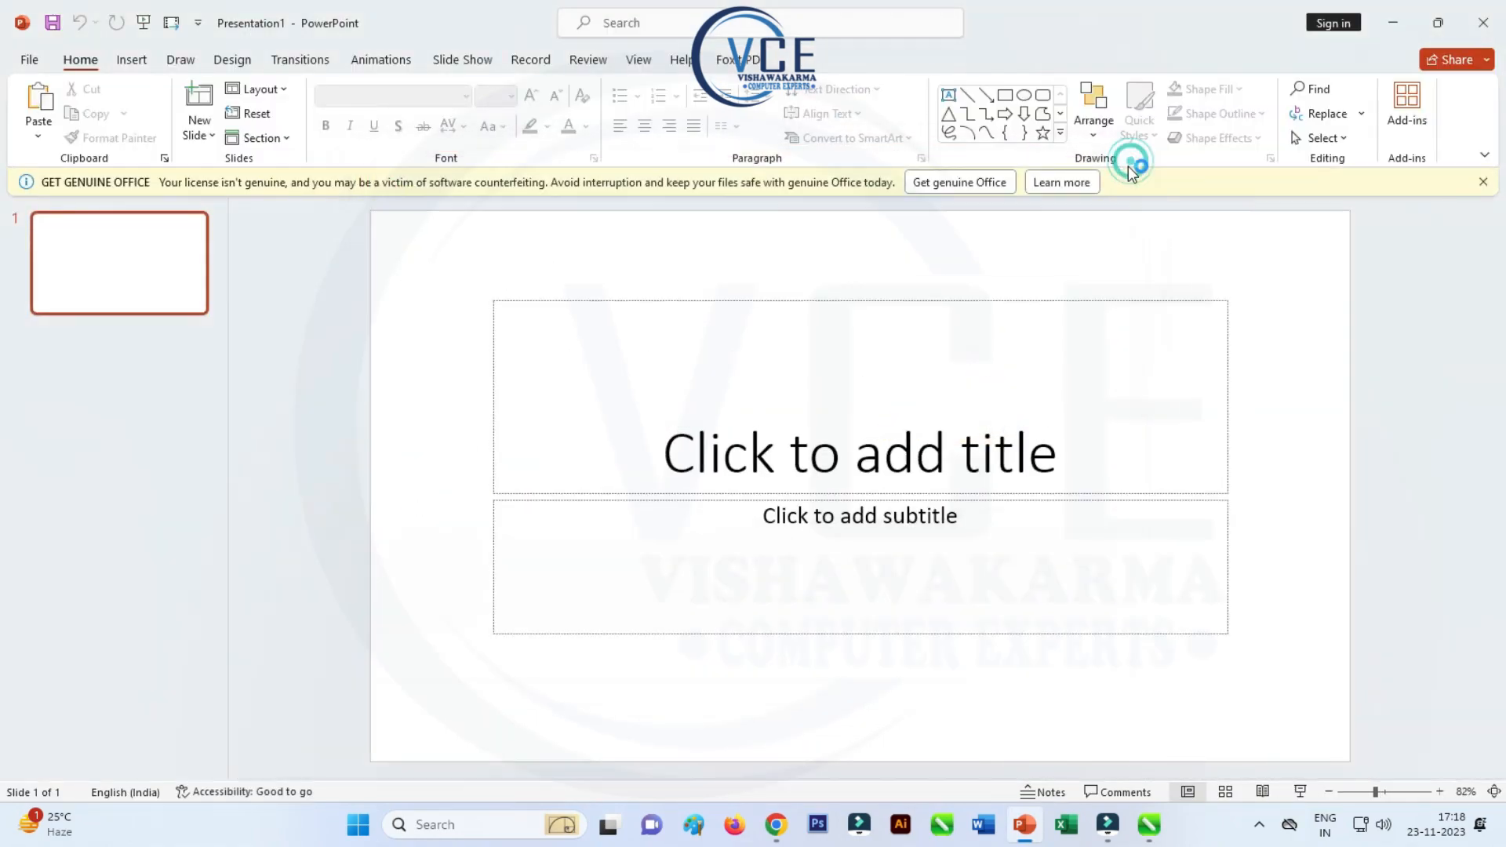
click(1483, 182)
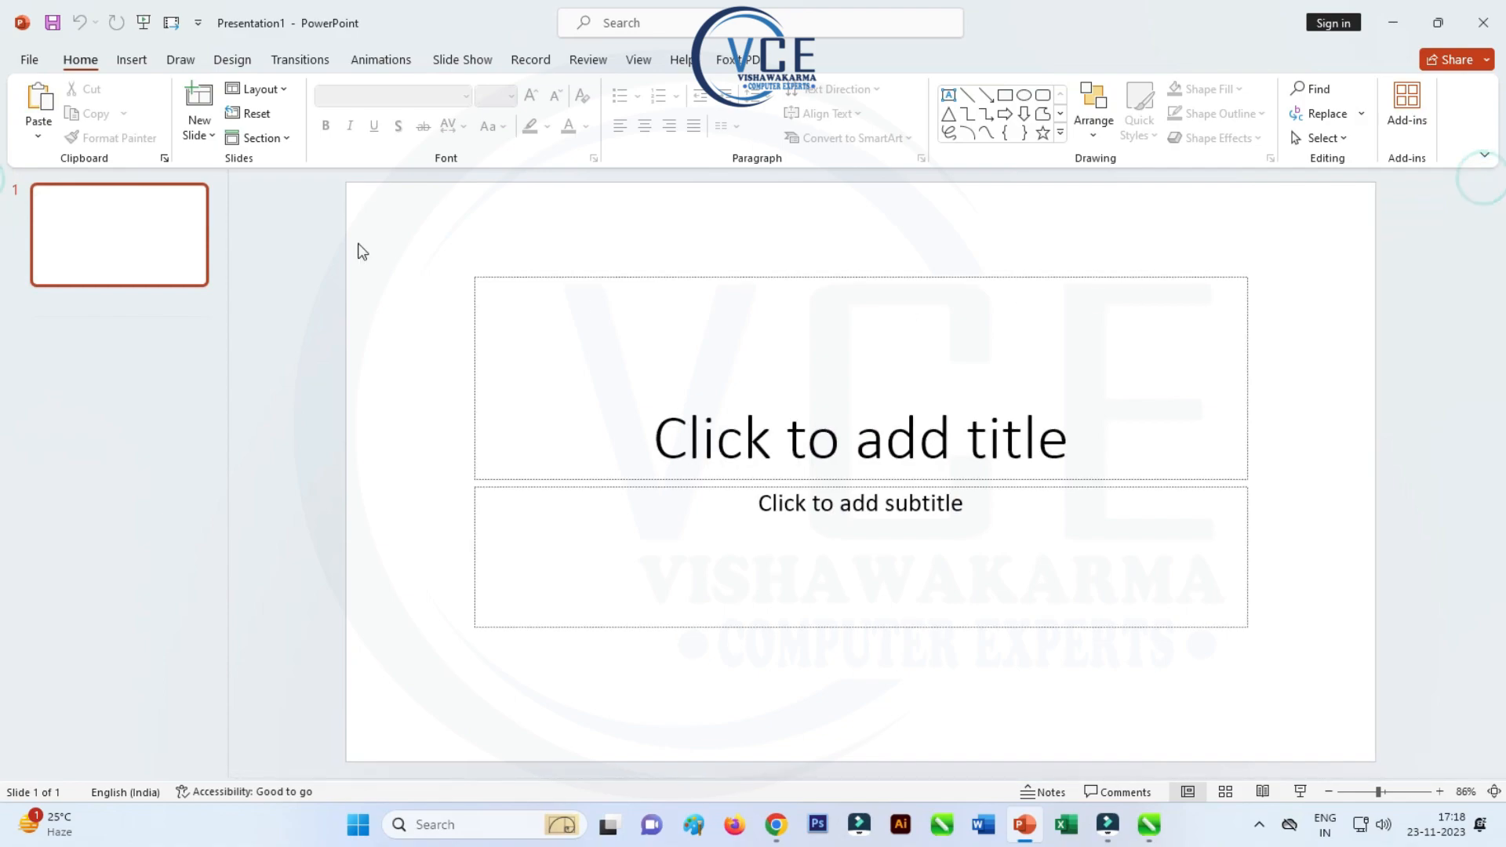
- Apply the Blank layout to the slide and give it a solid black background
click(259, 88)
click(273, 330)
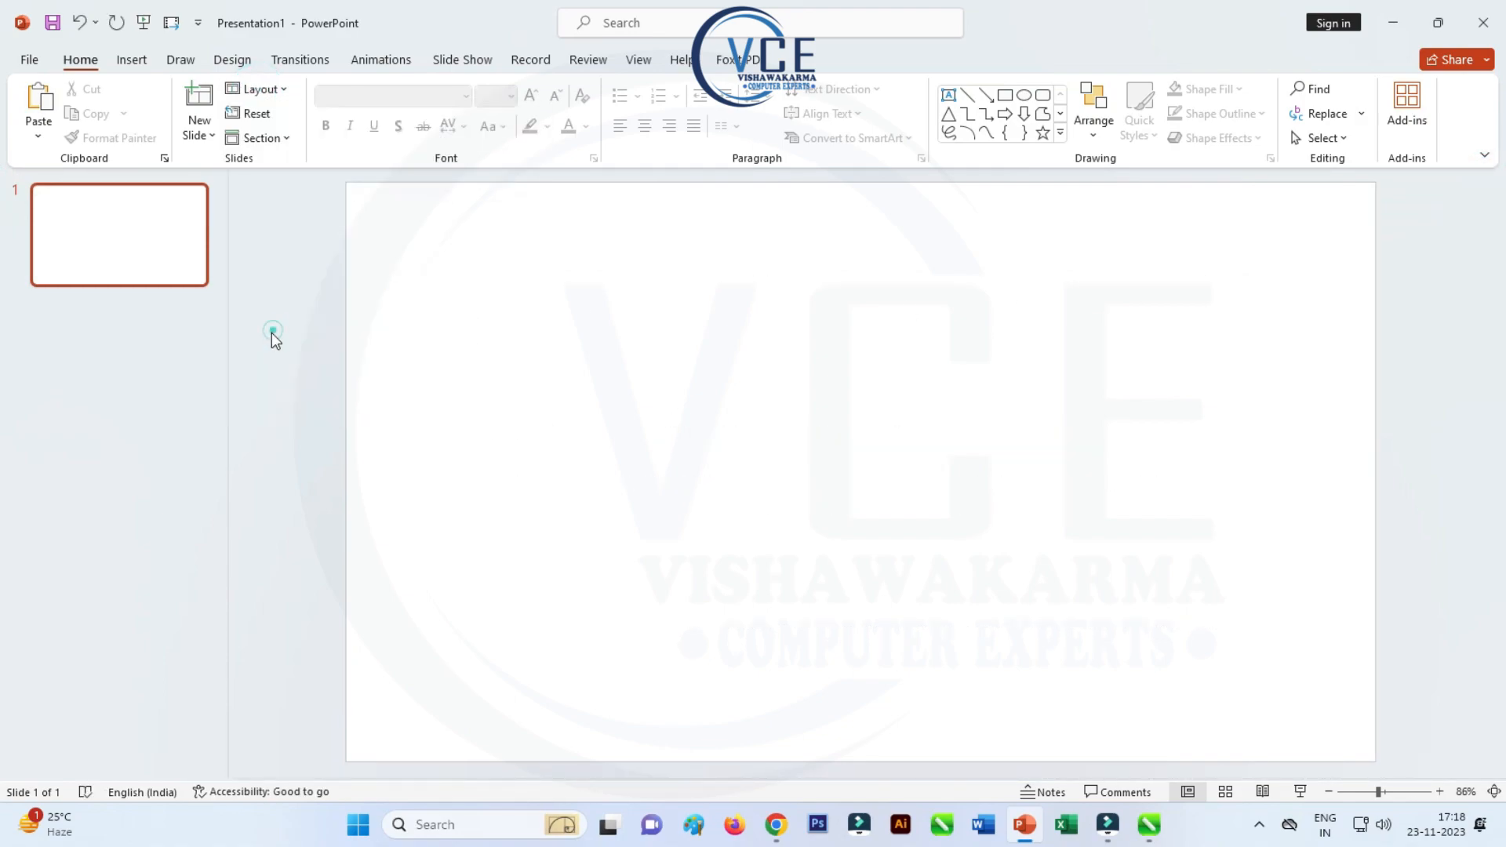
right_click(698, 388)
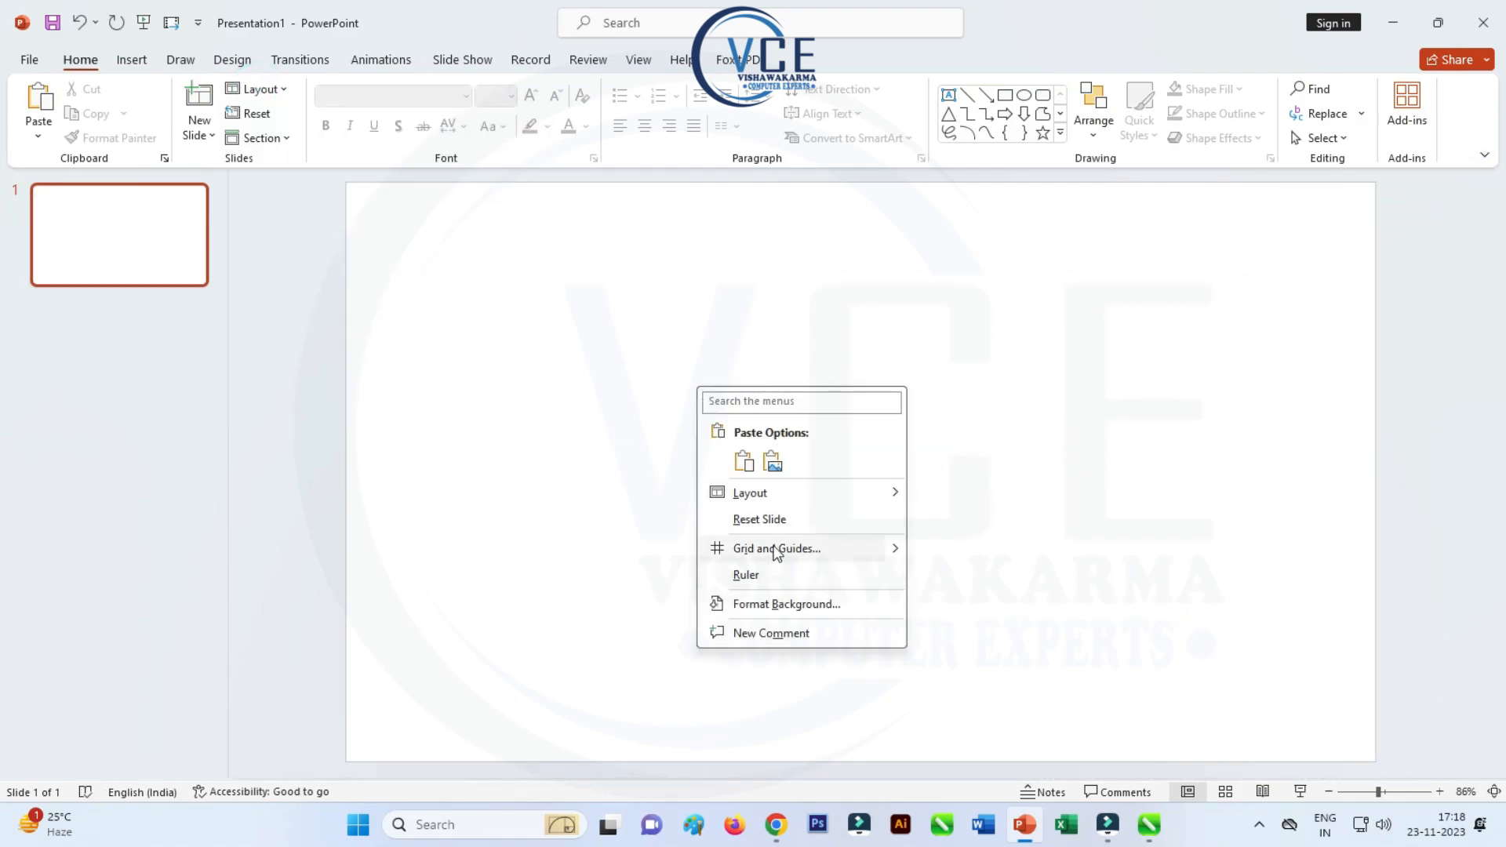
click(760, 604)
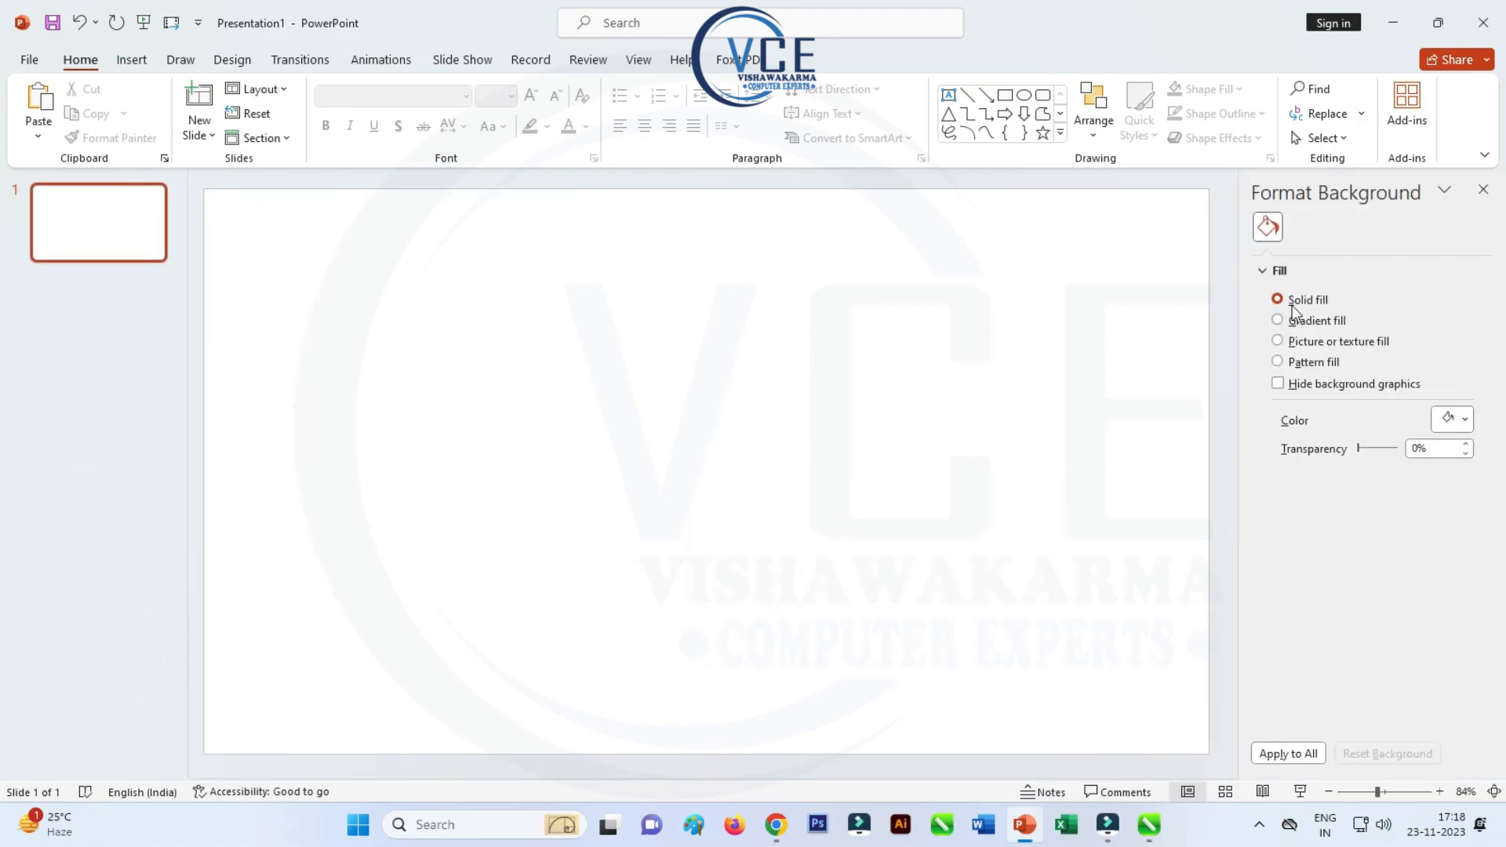
click(1452, 419)
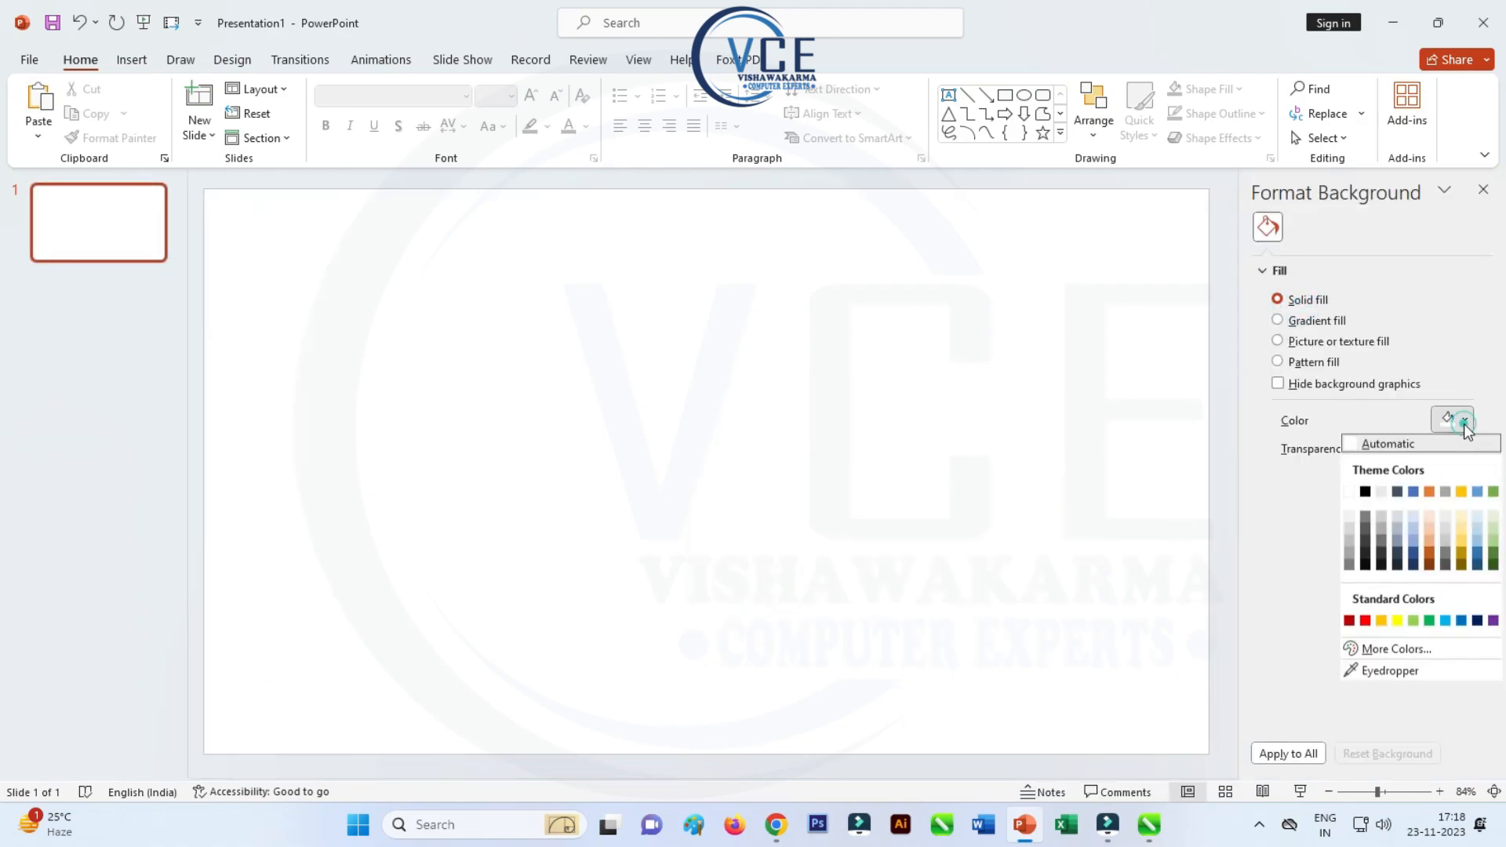
click(1369, 492)
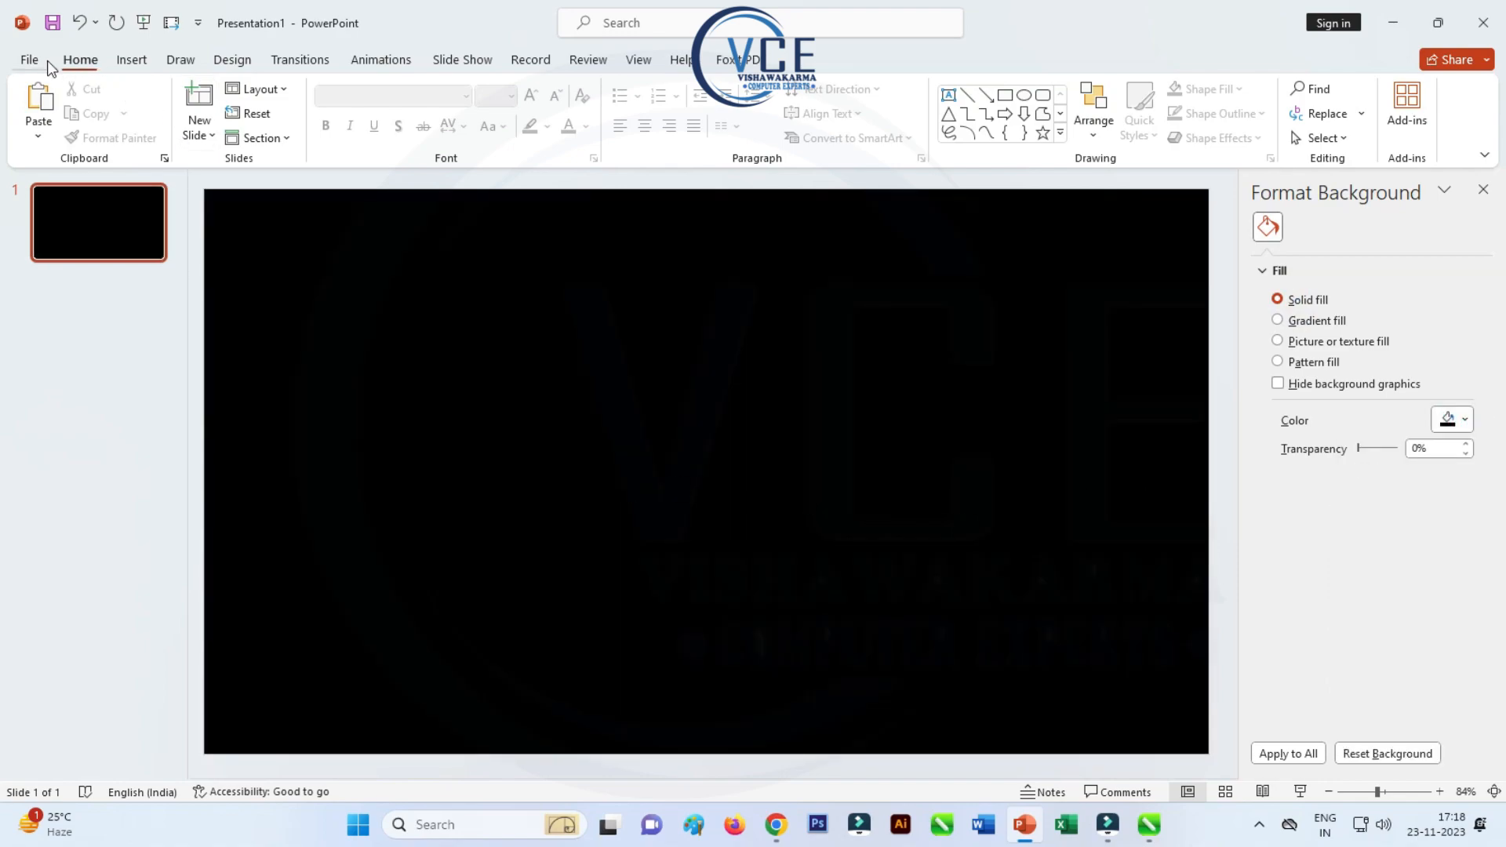
- Insert the picture 2ND LOGO from the Desktop and place it in the left half of the slide
click(132, 61)
click(149, 126)
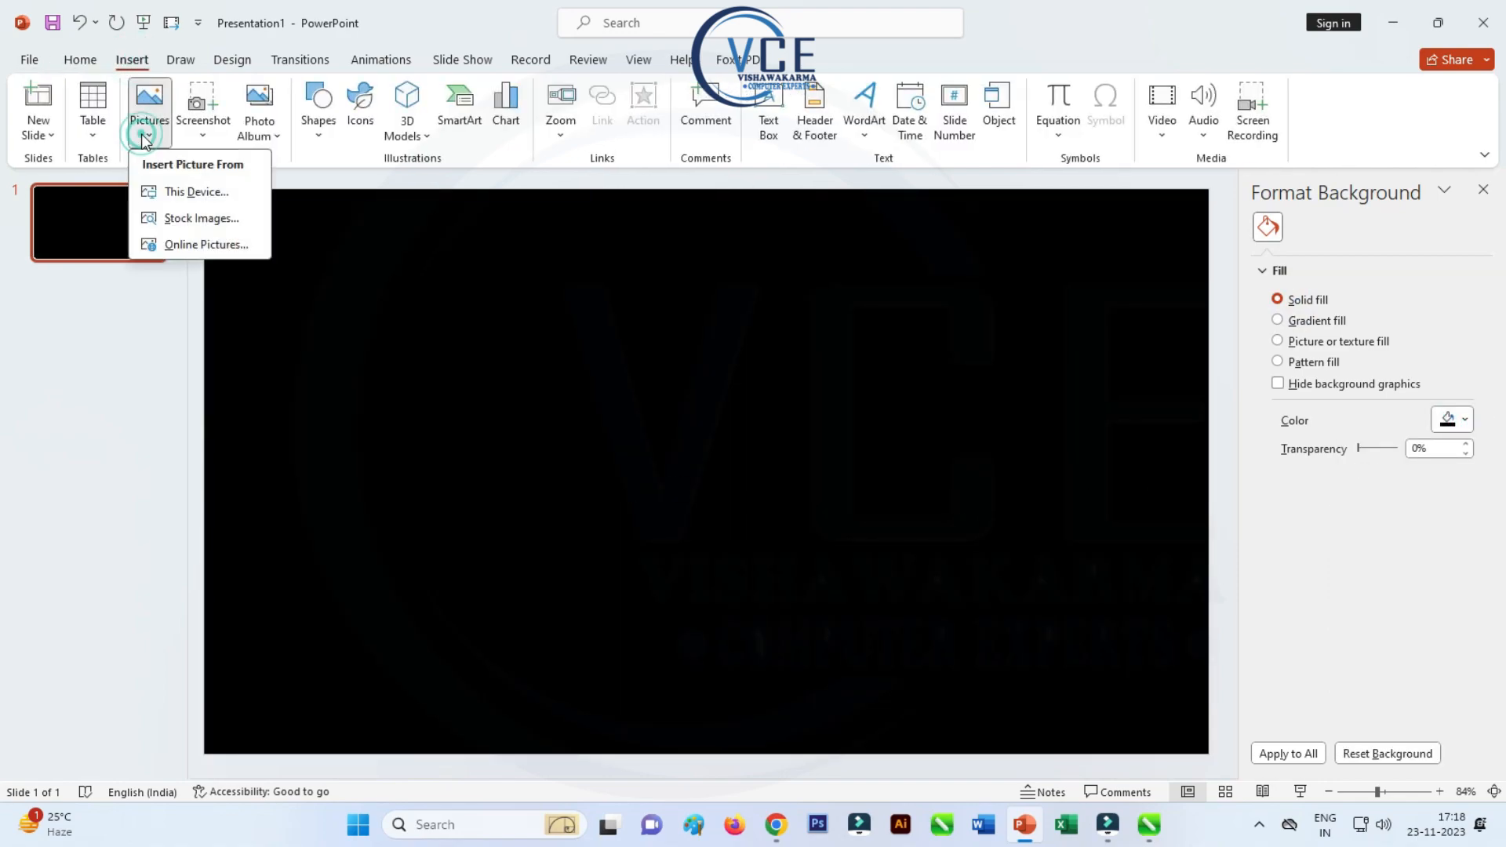
click(199, 196)
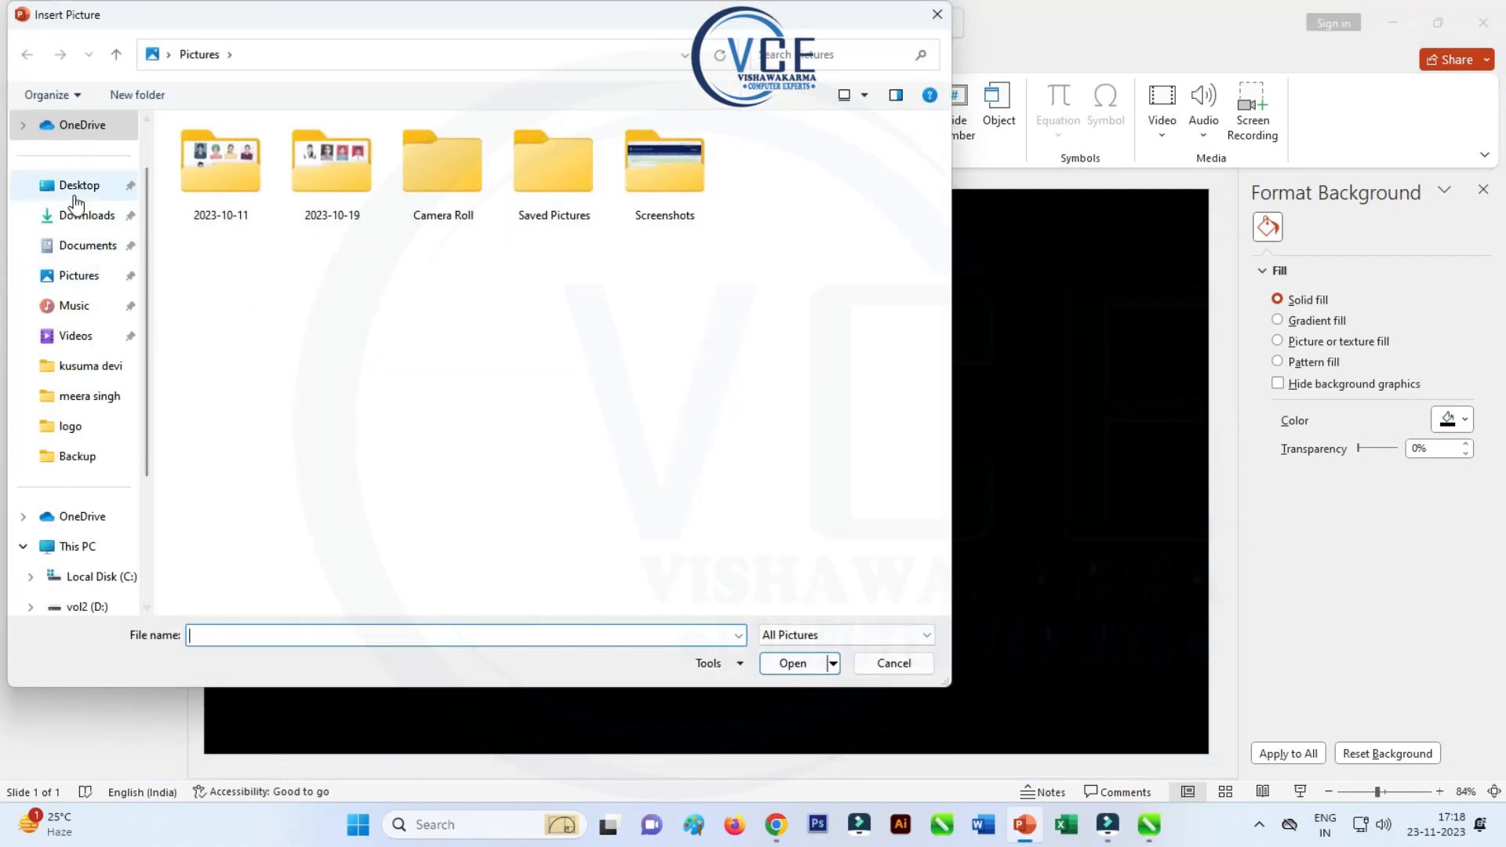
click(79, 190)
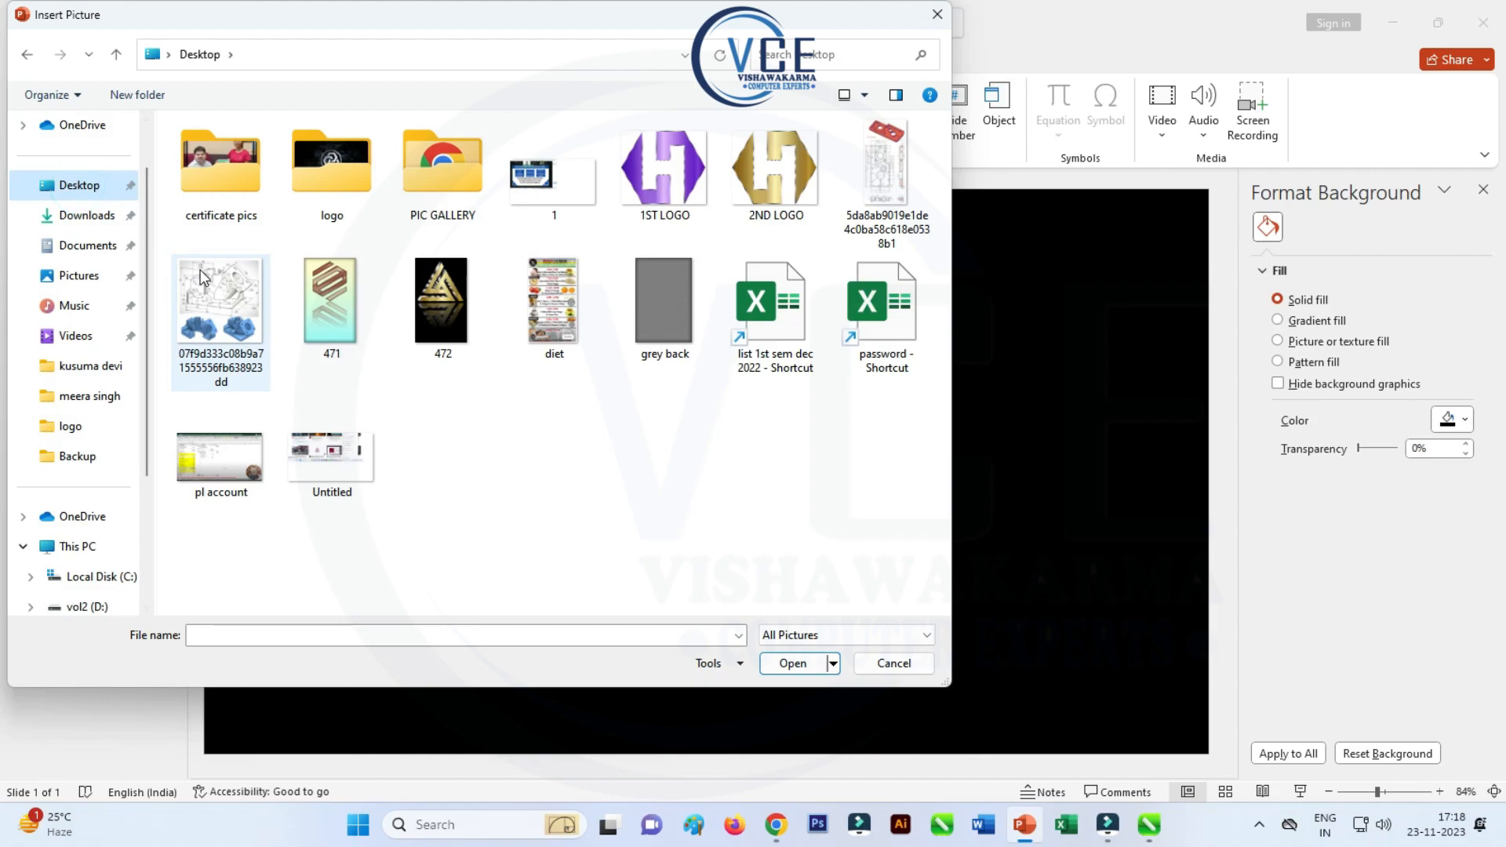
click(758, 159)
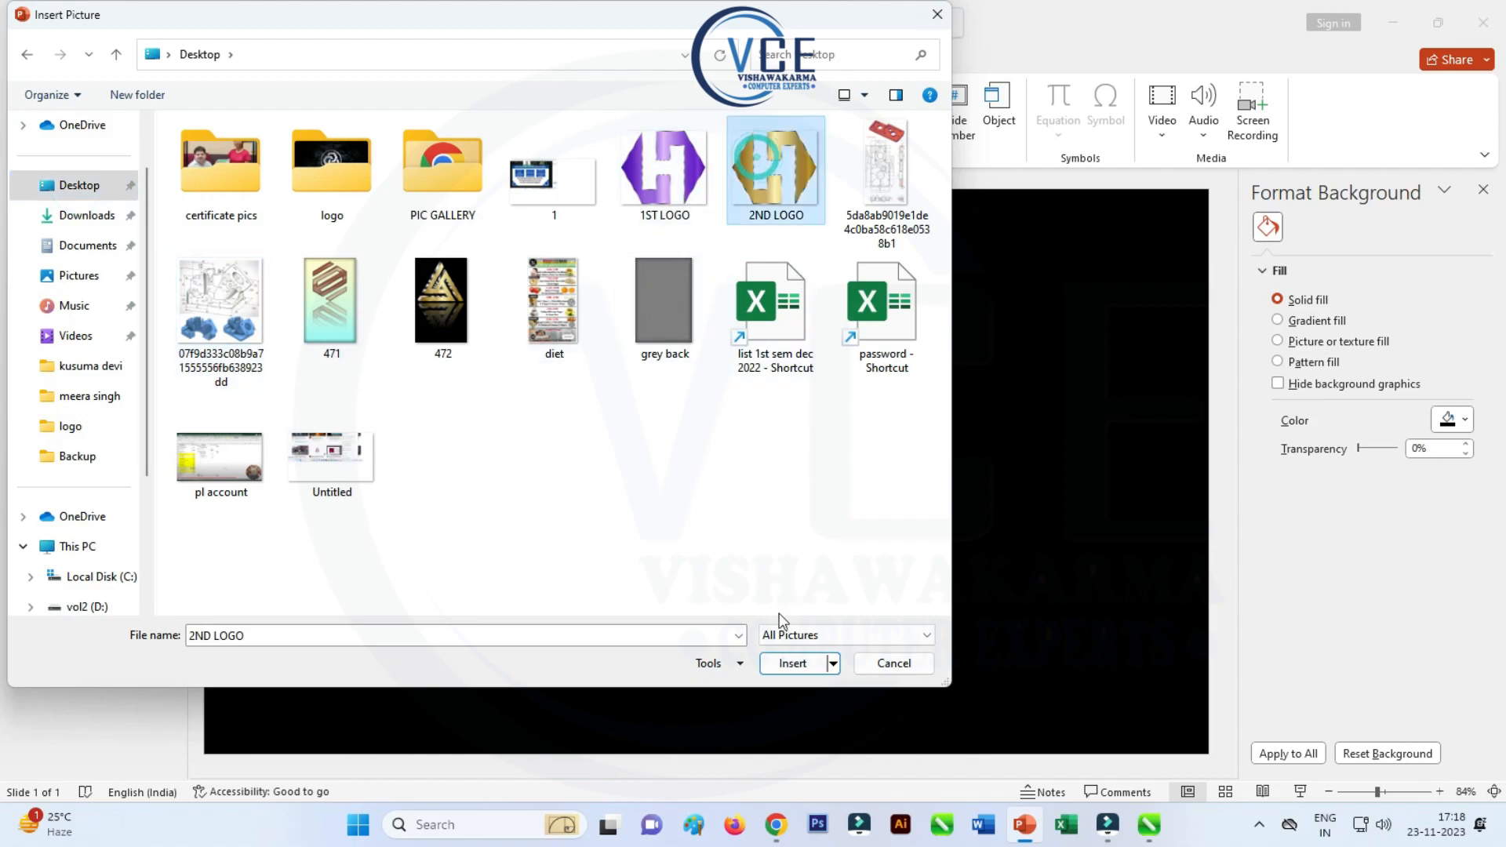
click(792, 664)
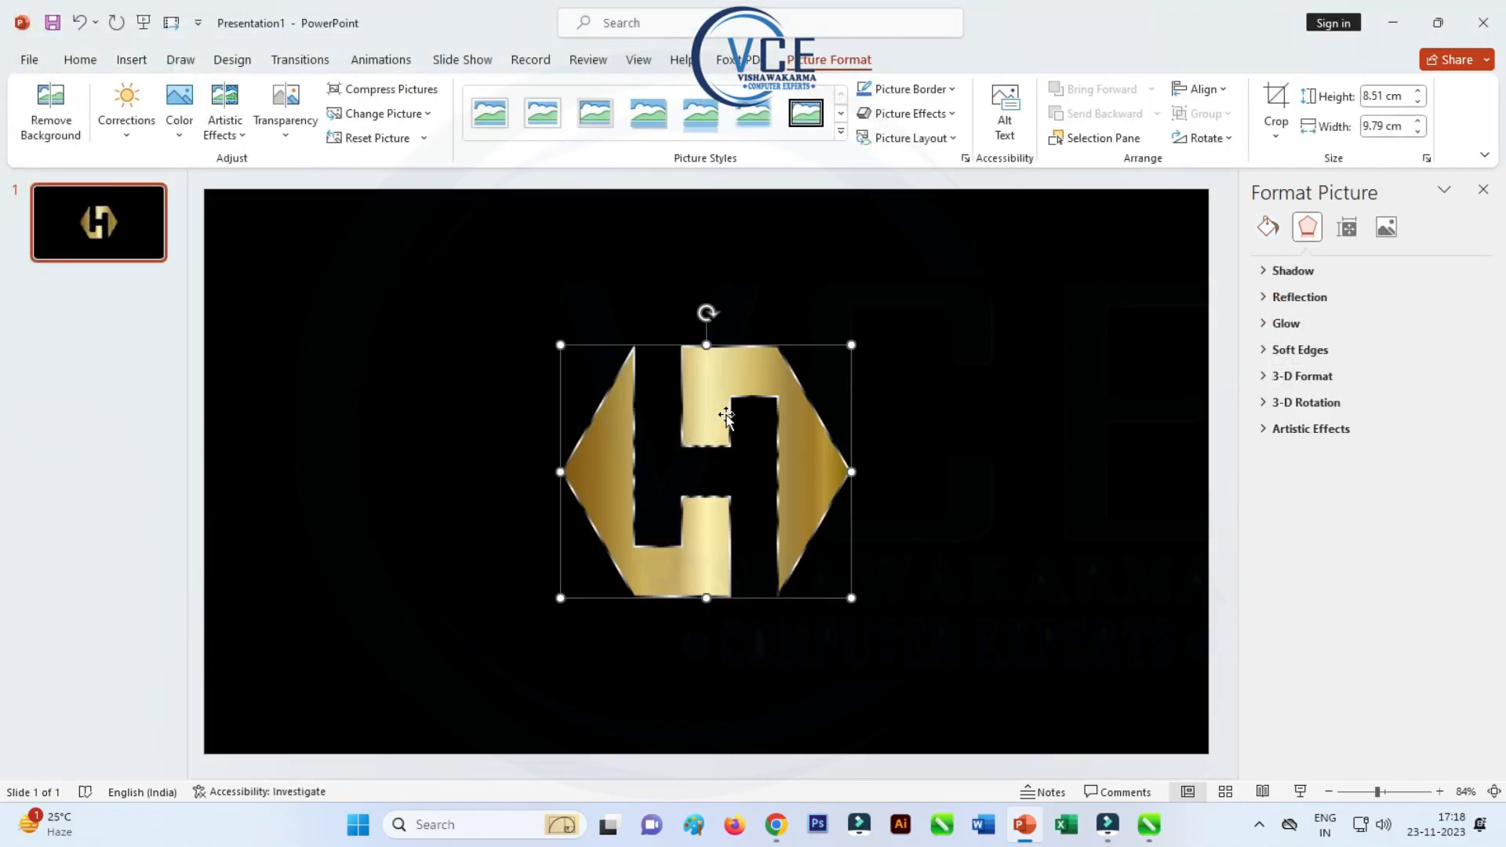
drag(722, 409, 439, 364)
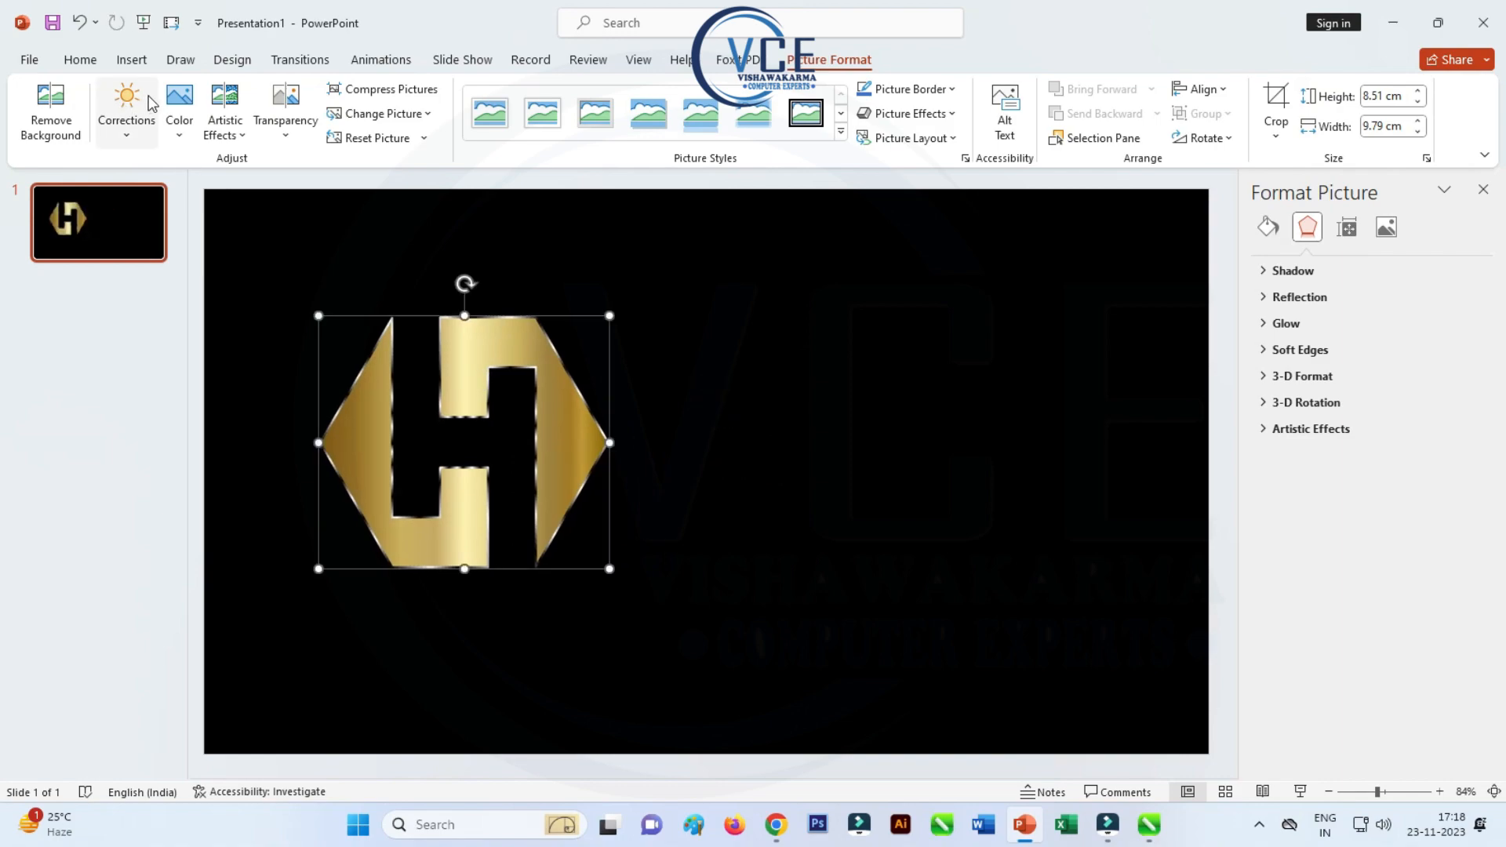
- Insert the picture 1ST LOGO from the Desktop onto the slide
click(80, 59)
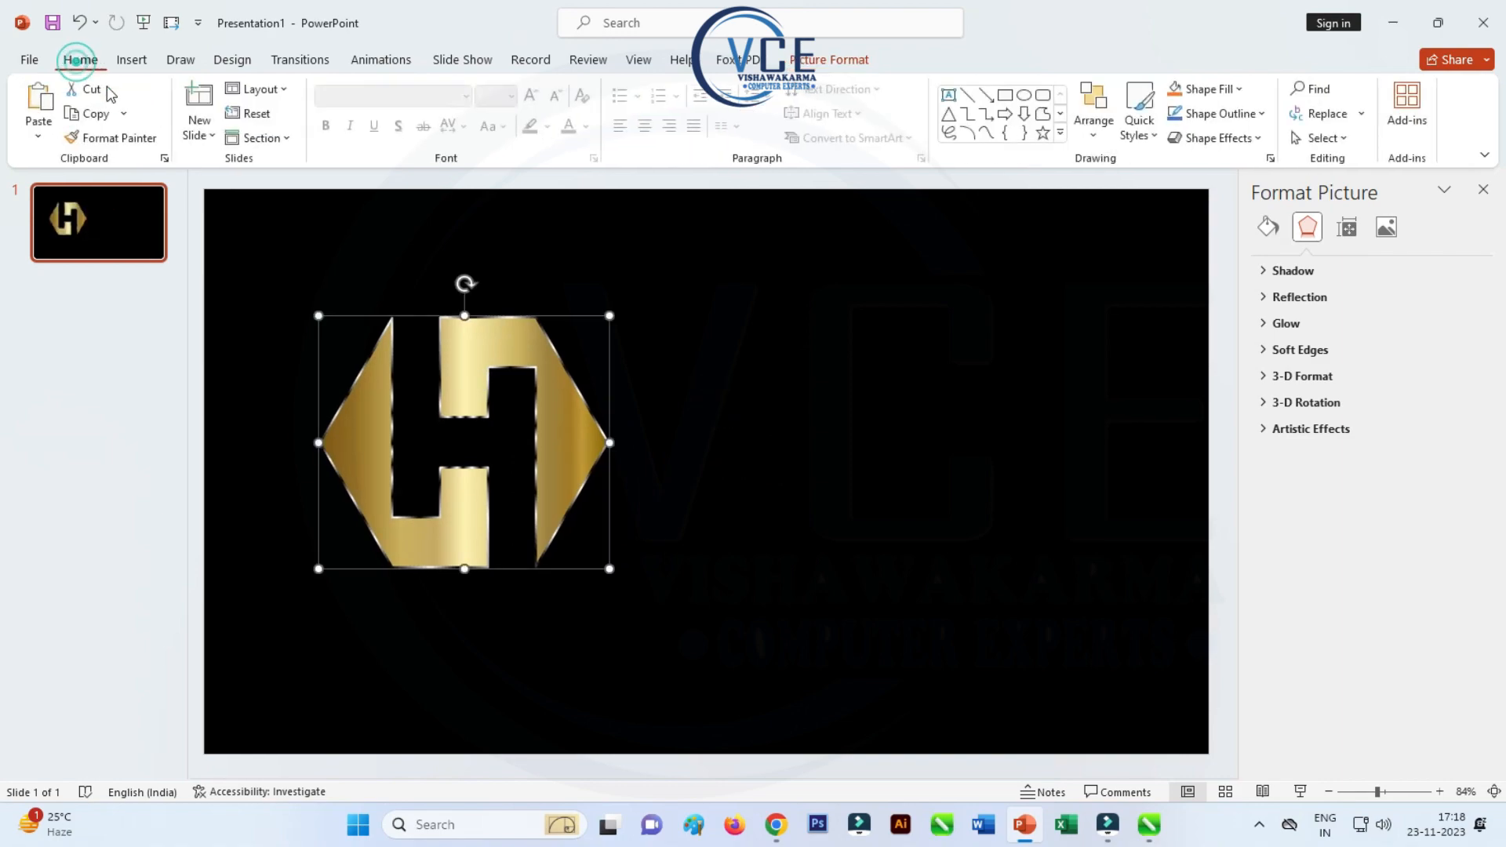
click(141, 61)
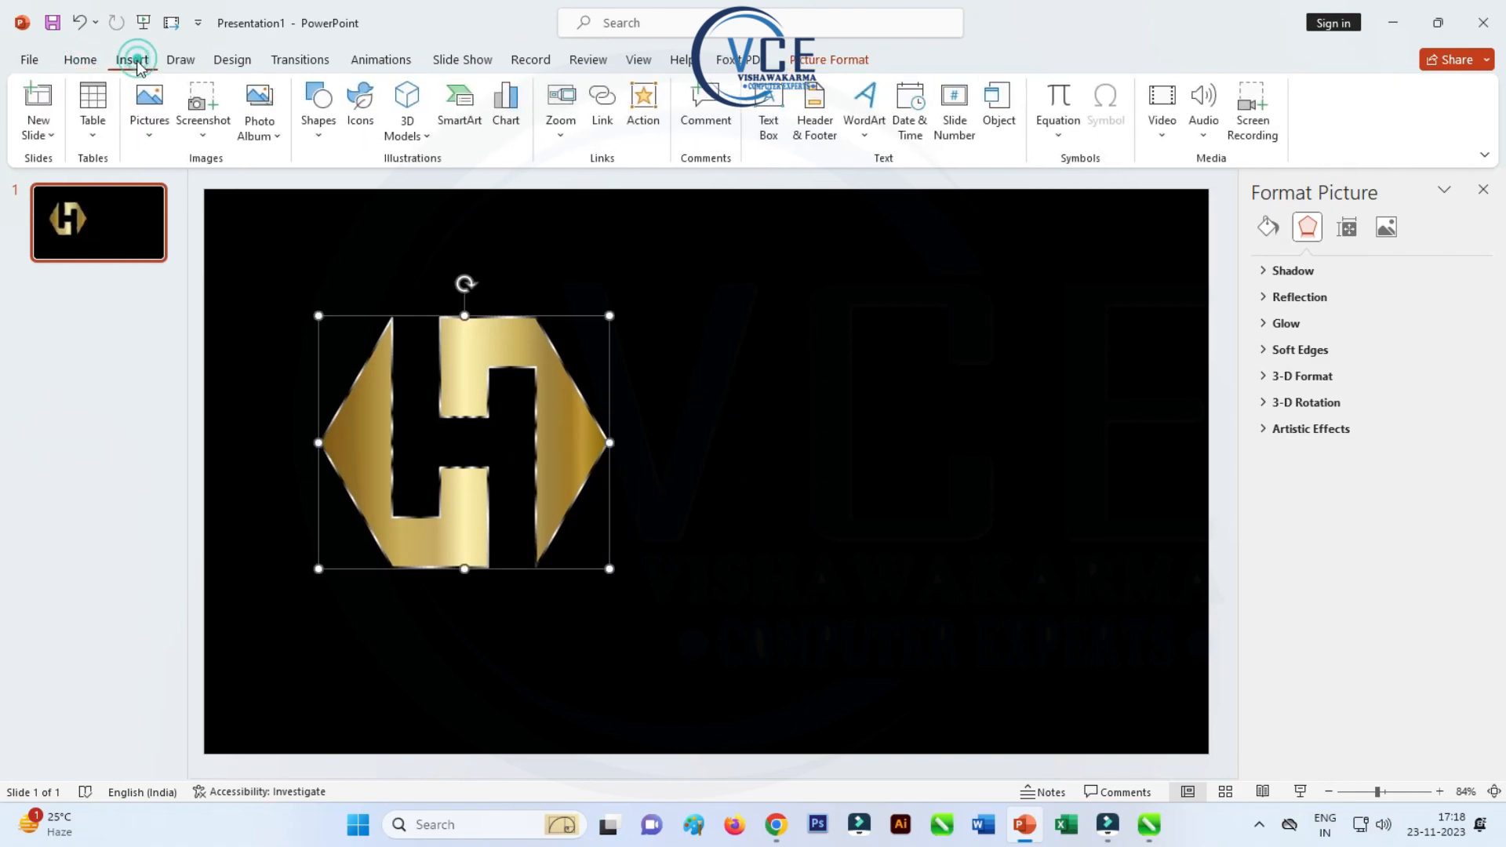
click(149, 110)
click(186, 196)
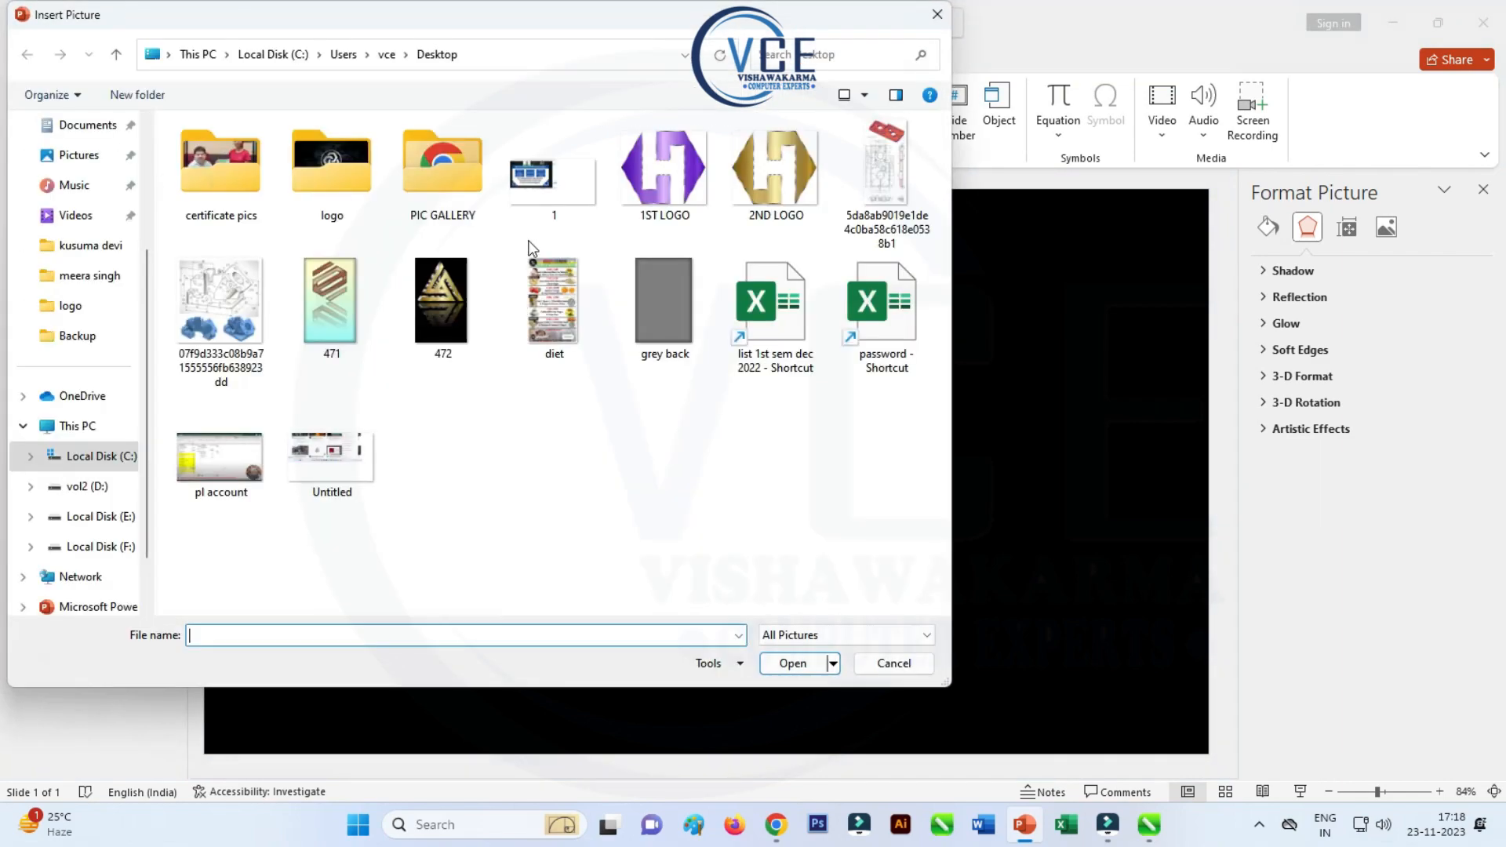
double_click(620, 232)
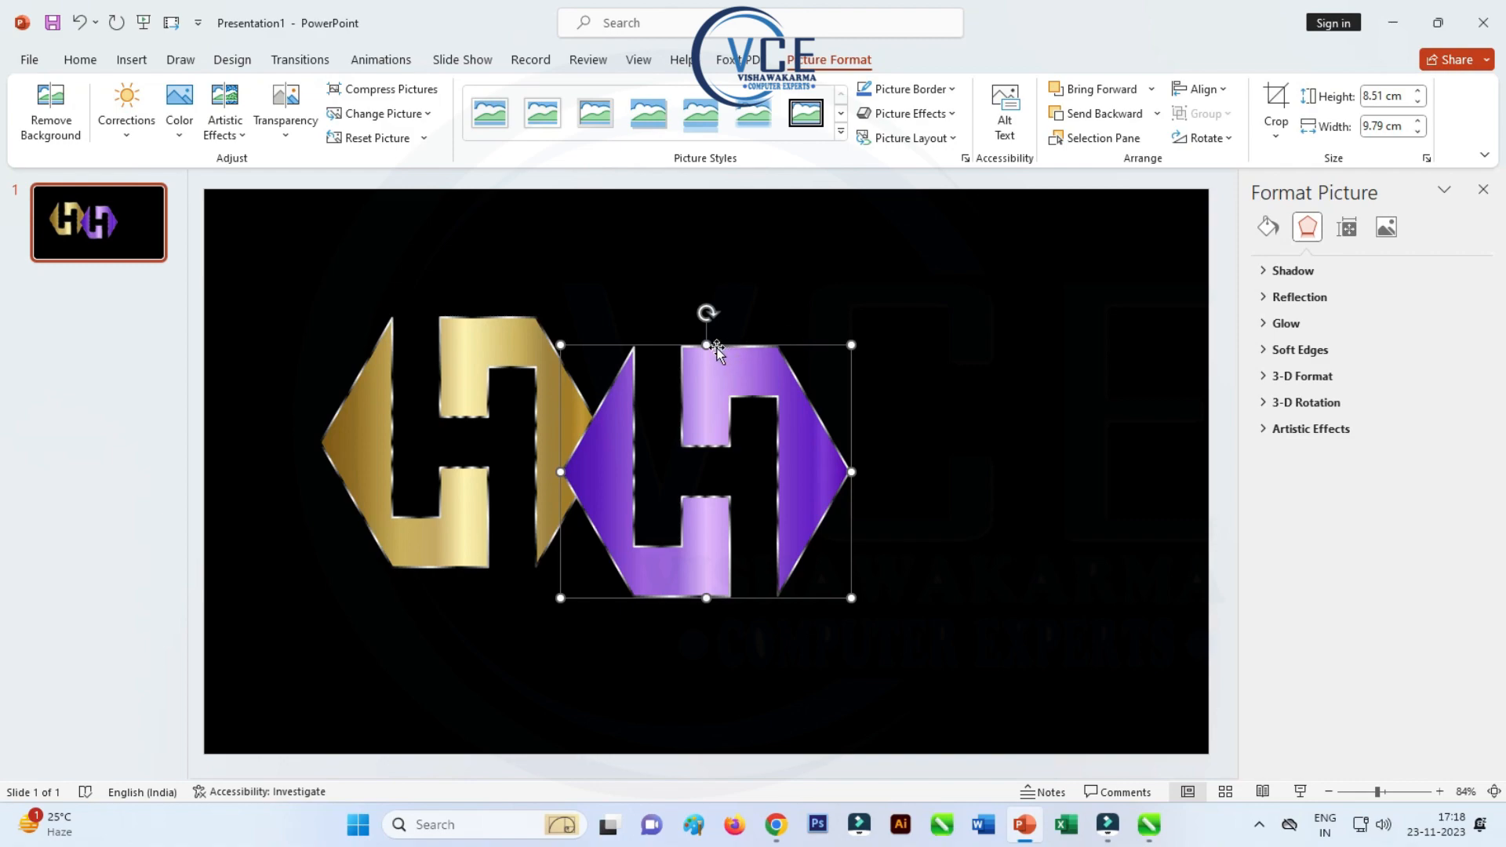
- Enlarge the gold and purple logos together to roughly one and a half times their size, keeping their proportions
key(alt)
click(916, 329)
key(alt)
scroll(770, 359, down, 1)
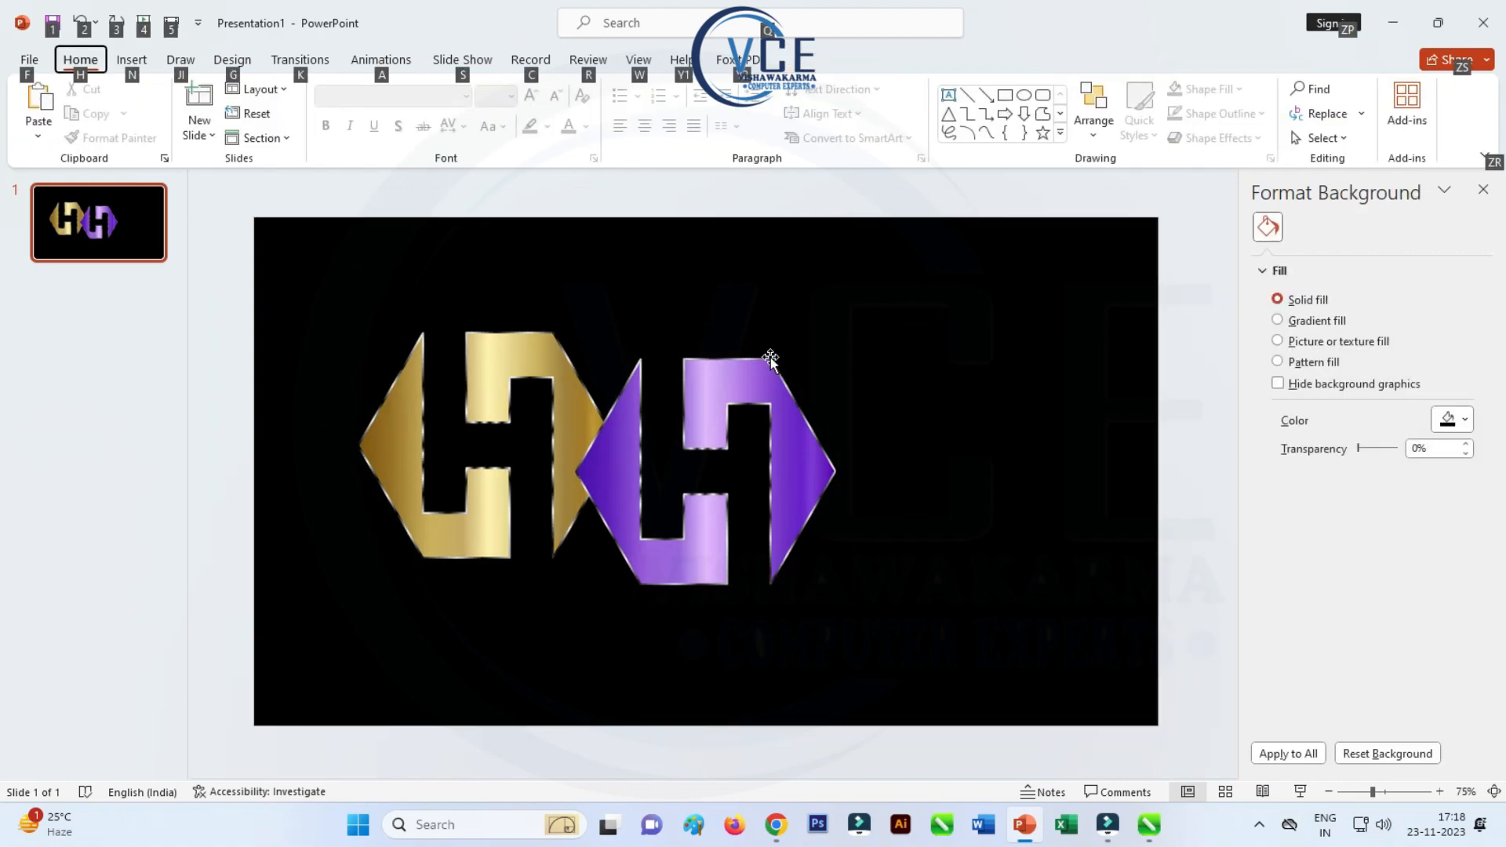
scroll(771, 359, down, 1)
click(878, 424)
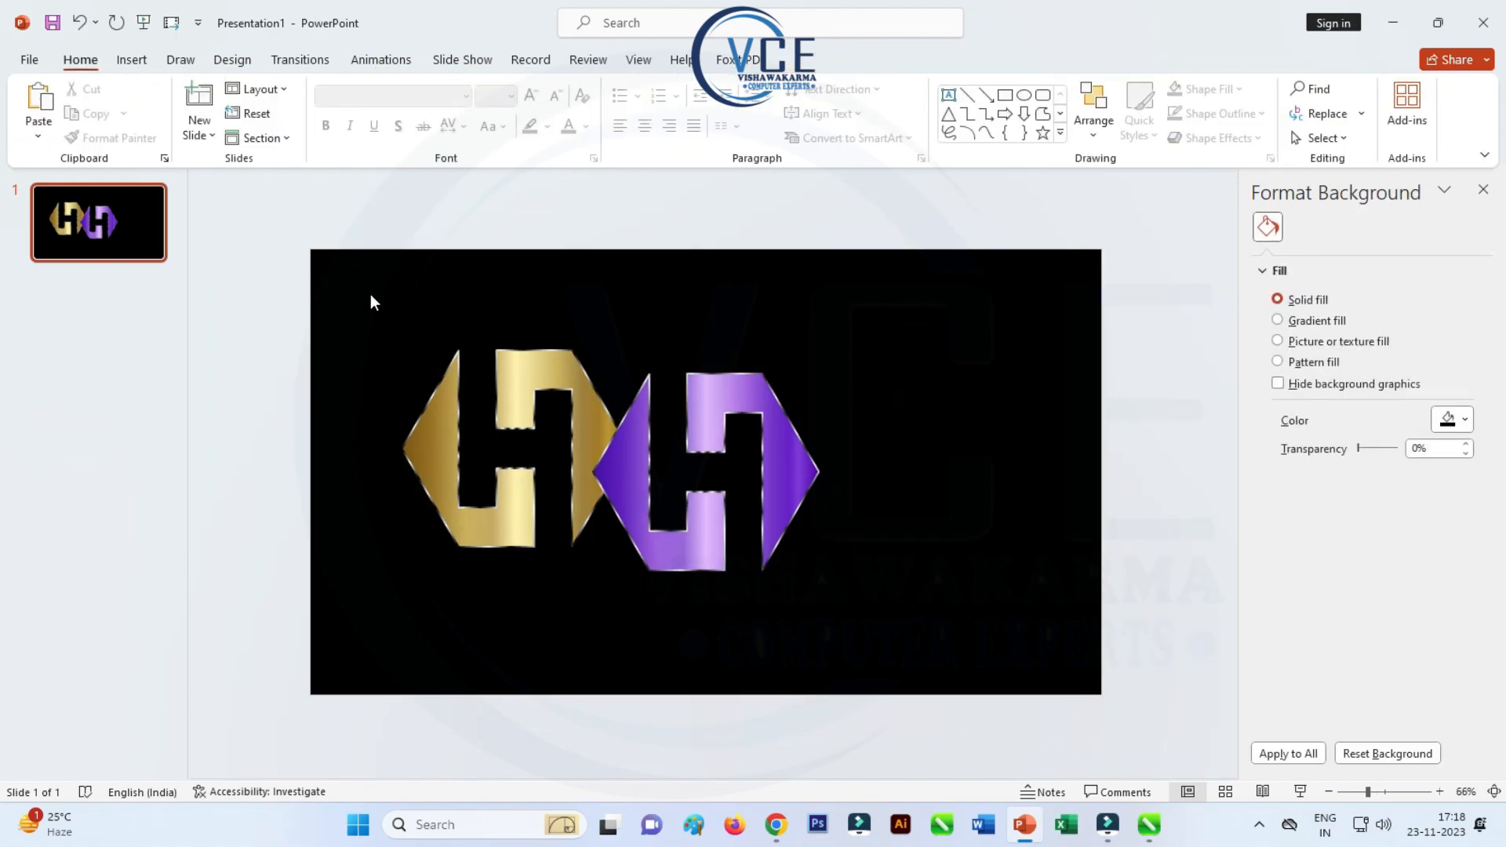
drag(371, 295, 880, 619)
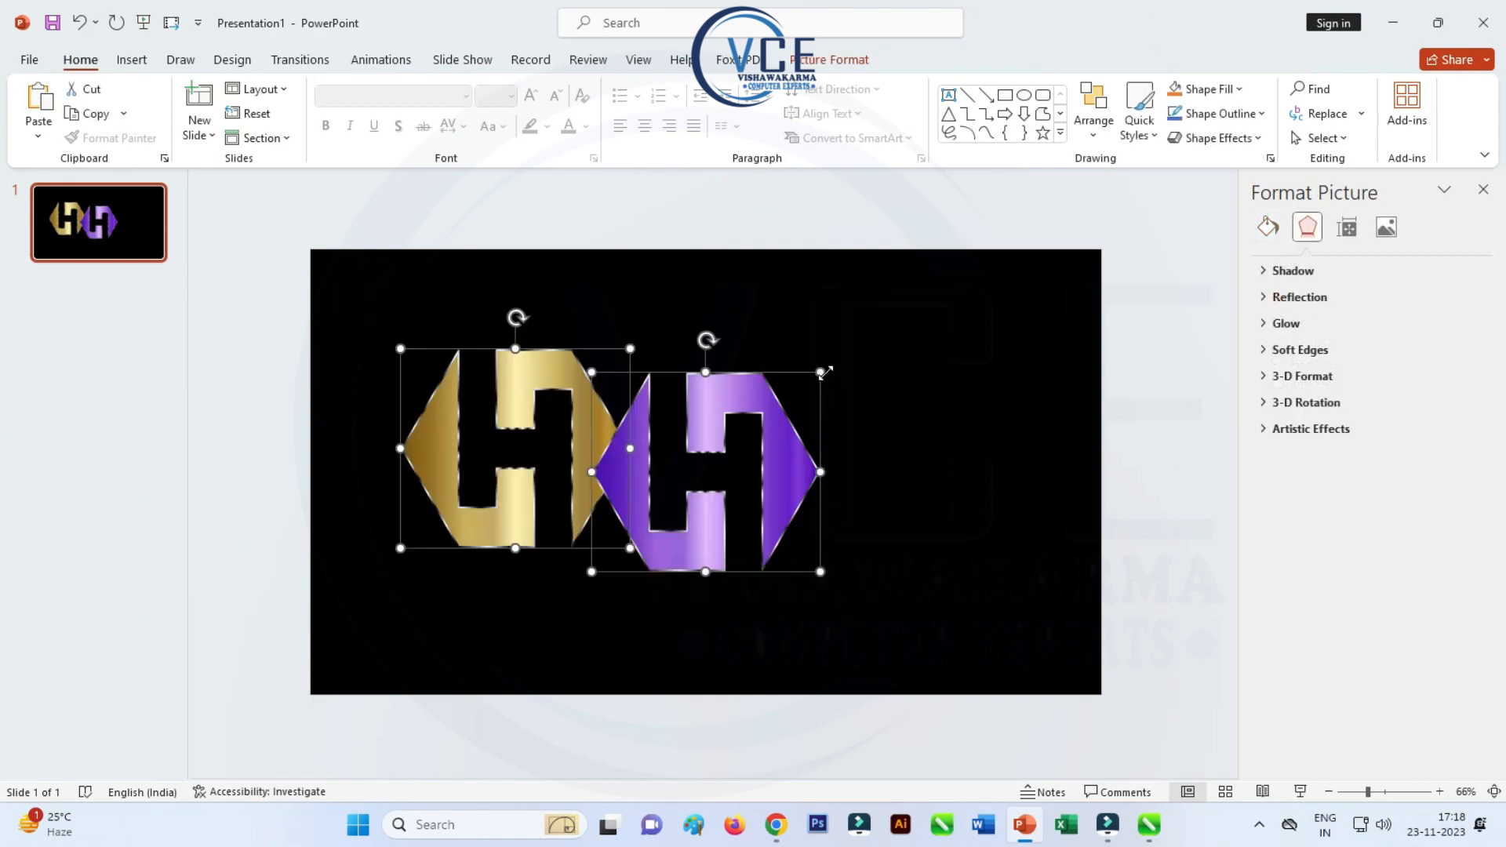
drag(820, 372, 936, 270)
drag(937, 345, 981, 379)
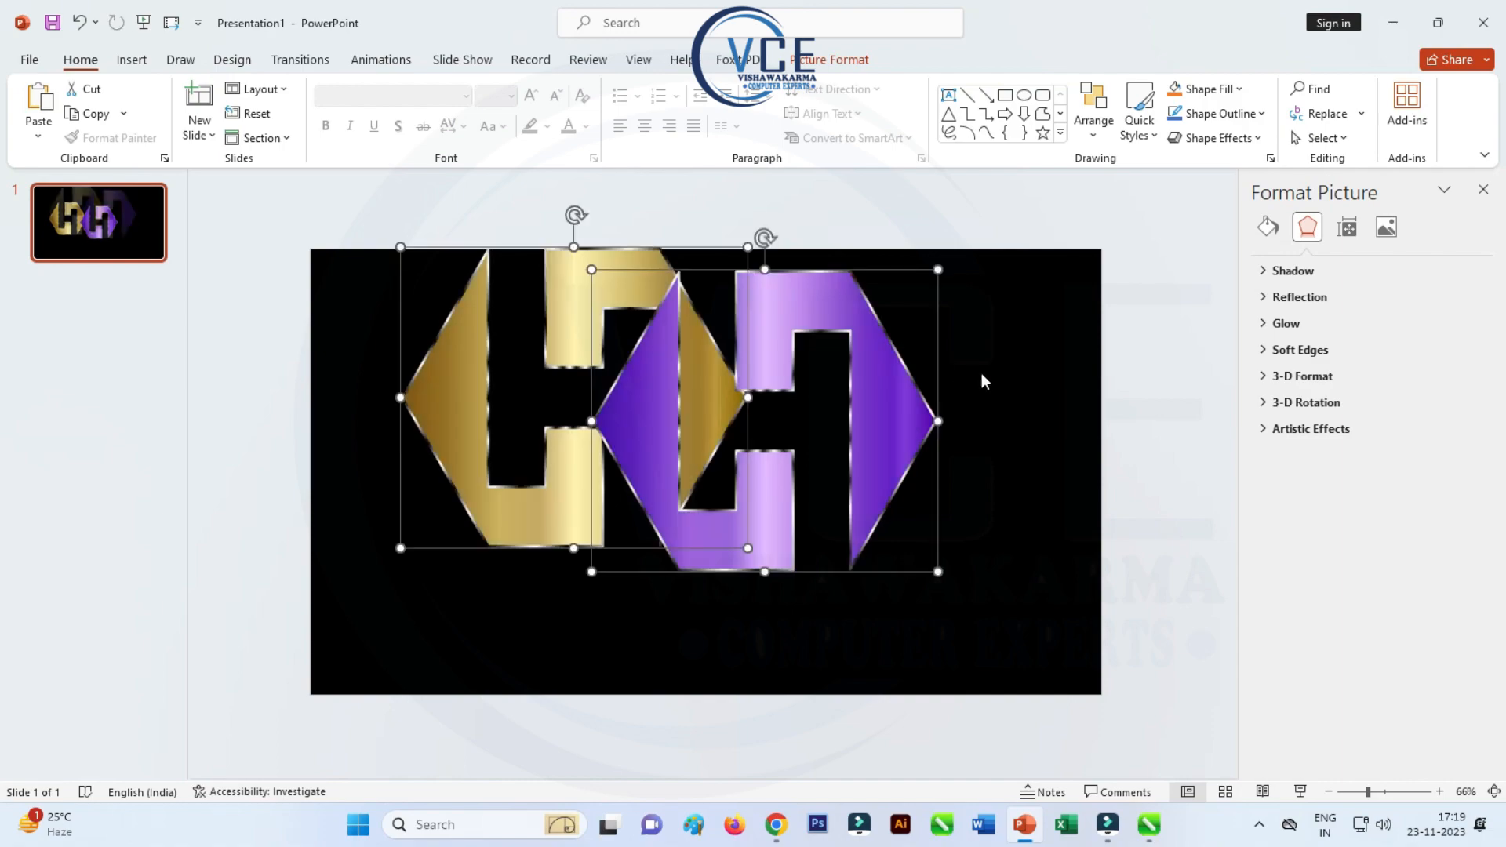
click(978, 370)
- Arrange the logos side by side, vertically centred on the slide, with gold in the left half and purple in the right half
drag(900, 416, 1032, 460)
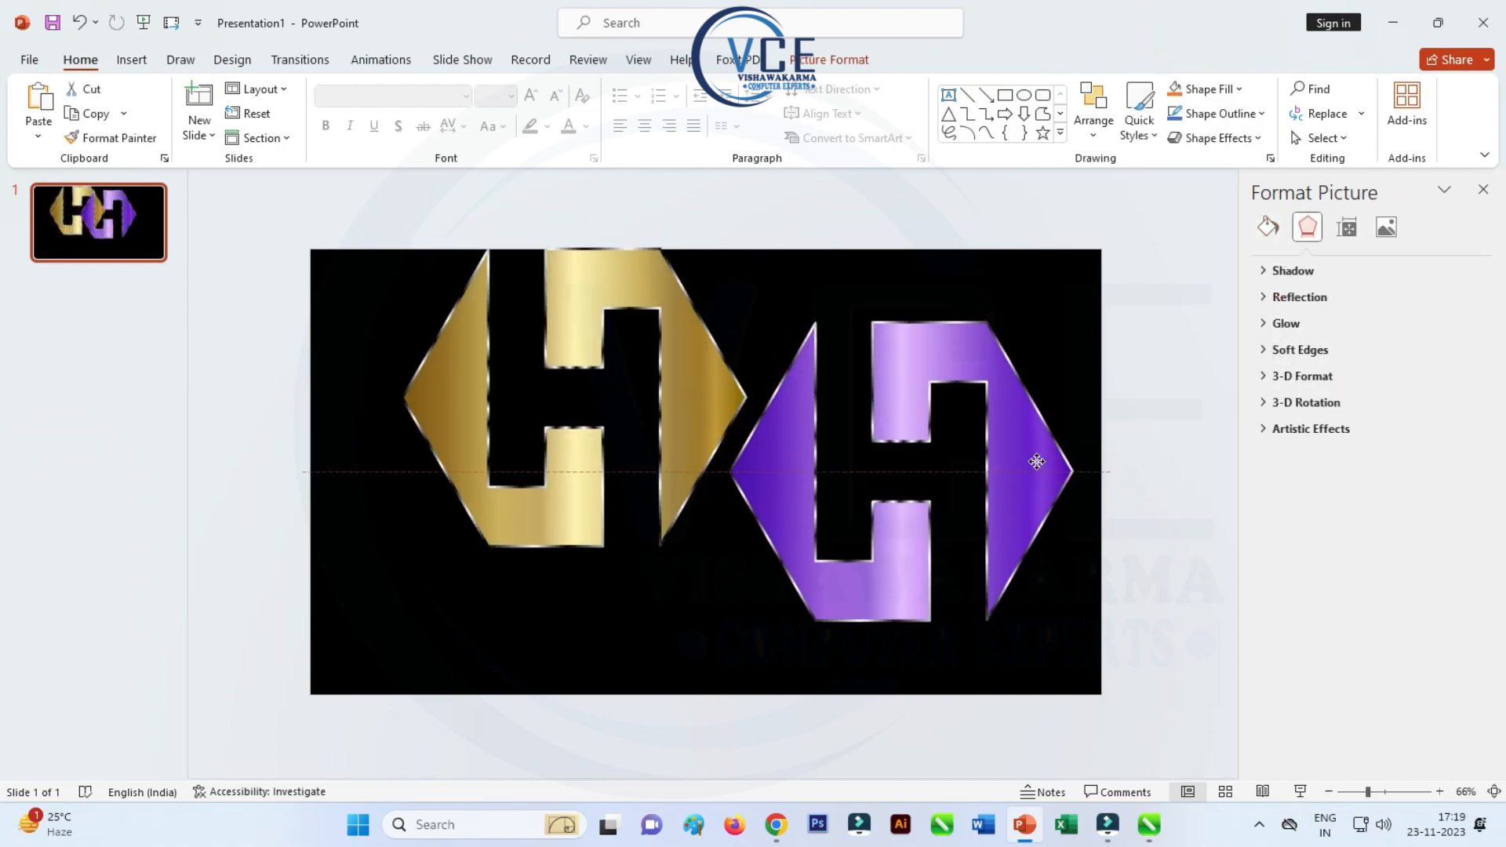
drag(702, 411, 641, 487)
click(785, 504)
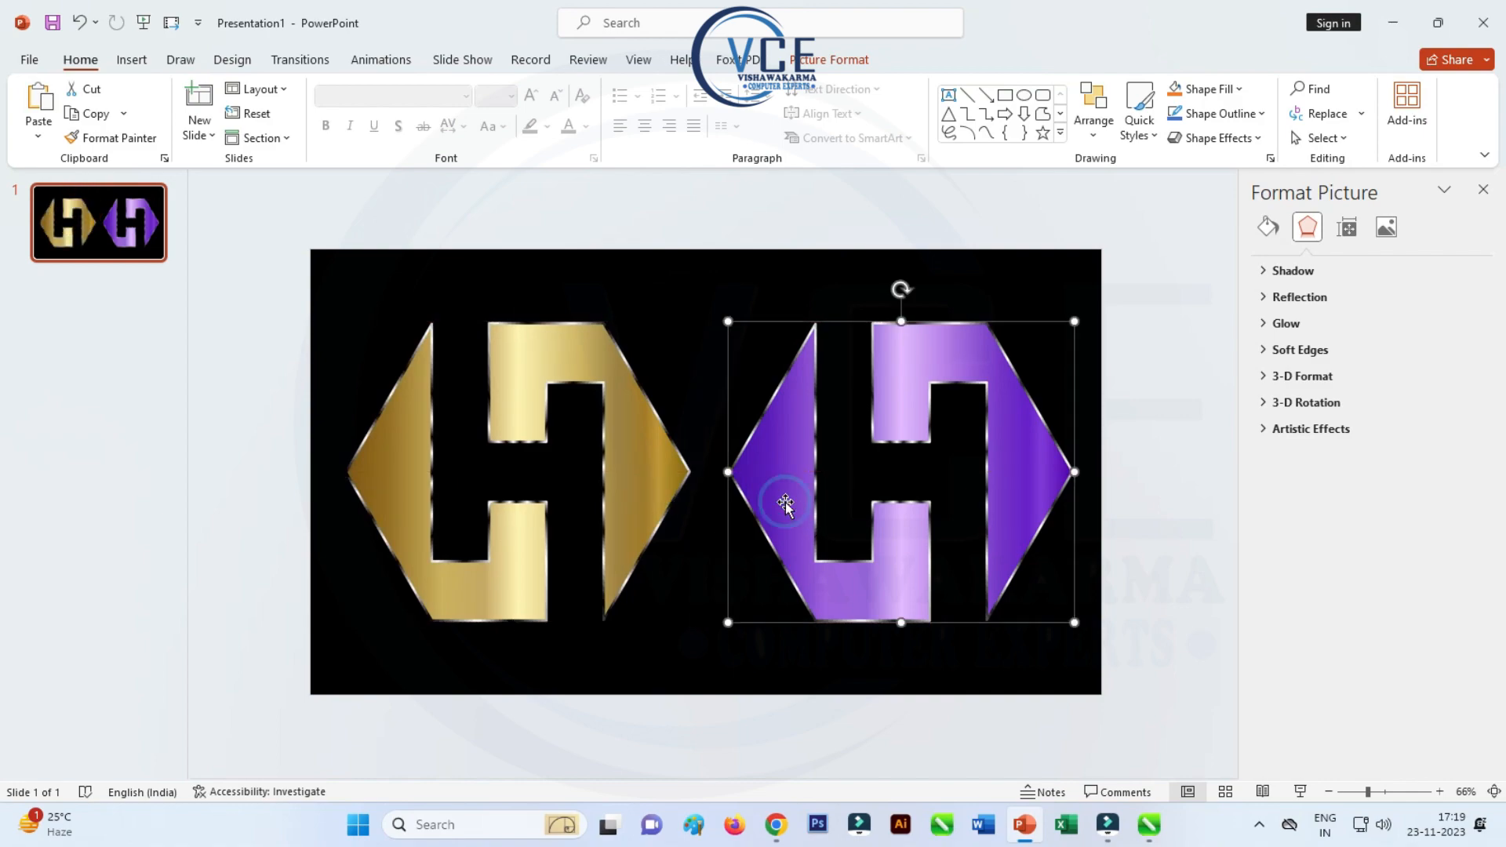
key(Left)
key(Left)
key(Left)
key(Left)
key(Left)
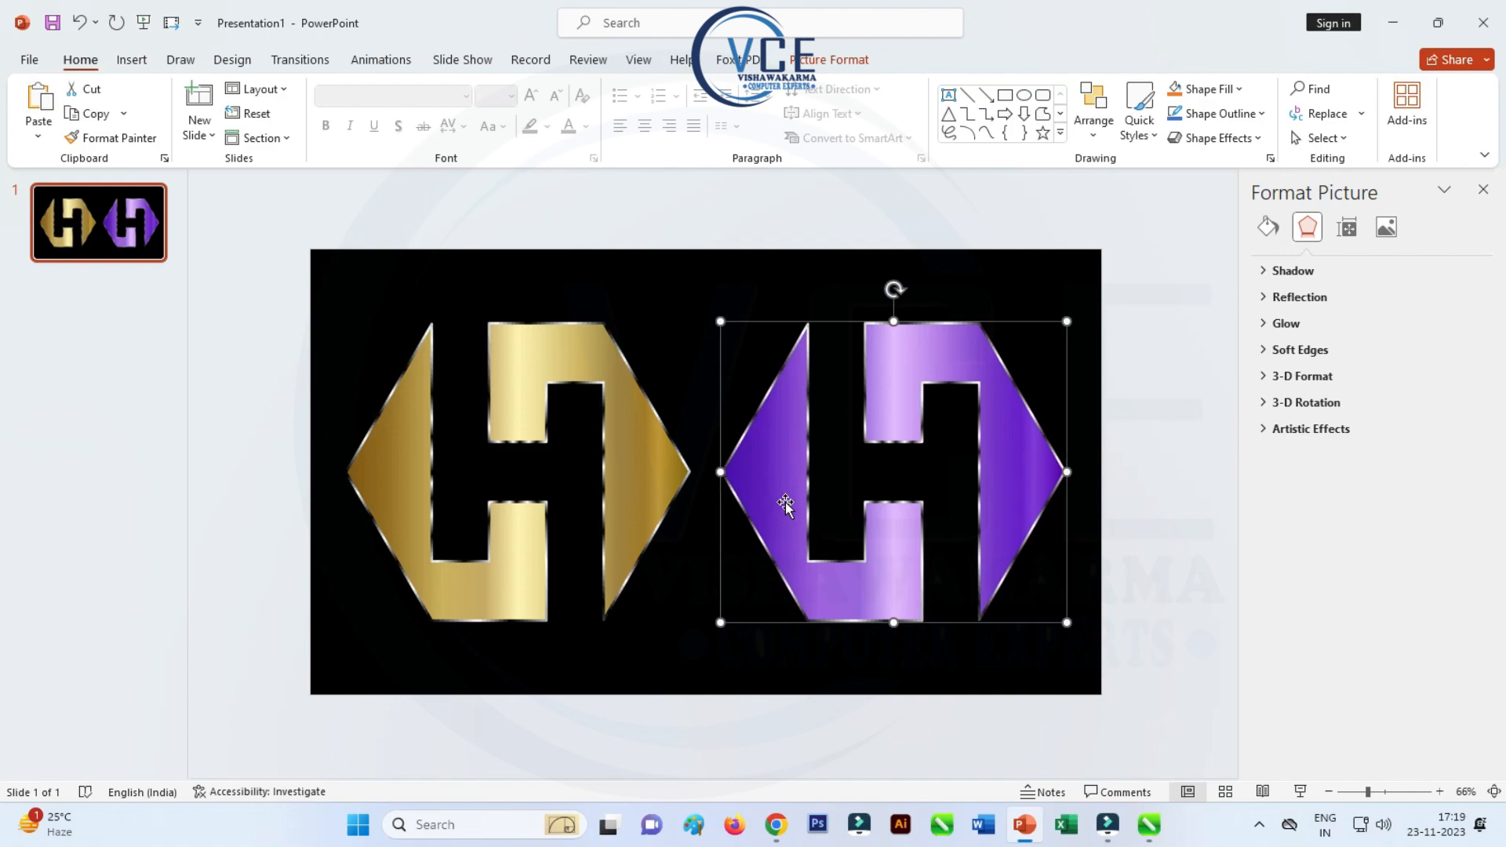
- Apply the Spin emphasis animation to both the gold and purple logos
click(534, 371)
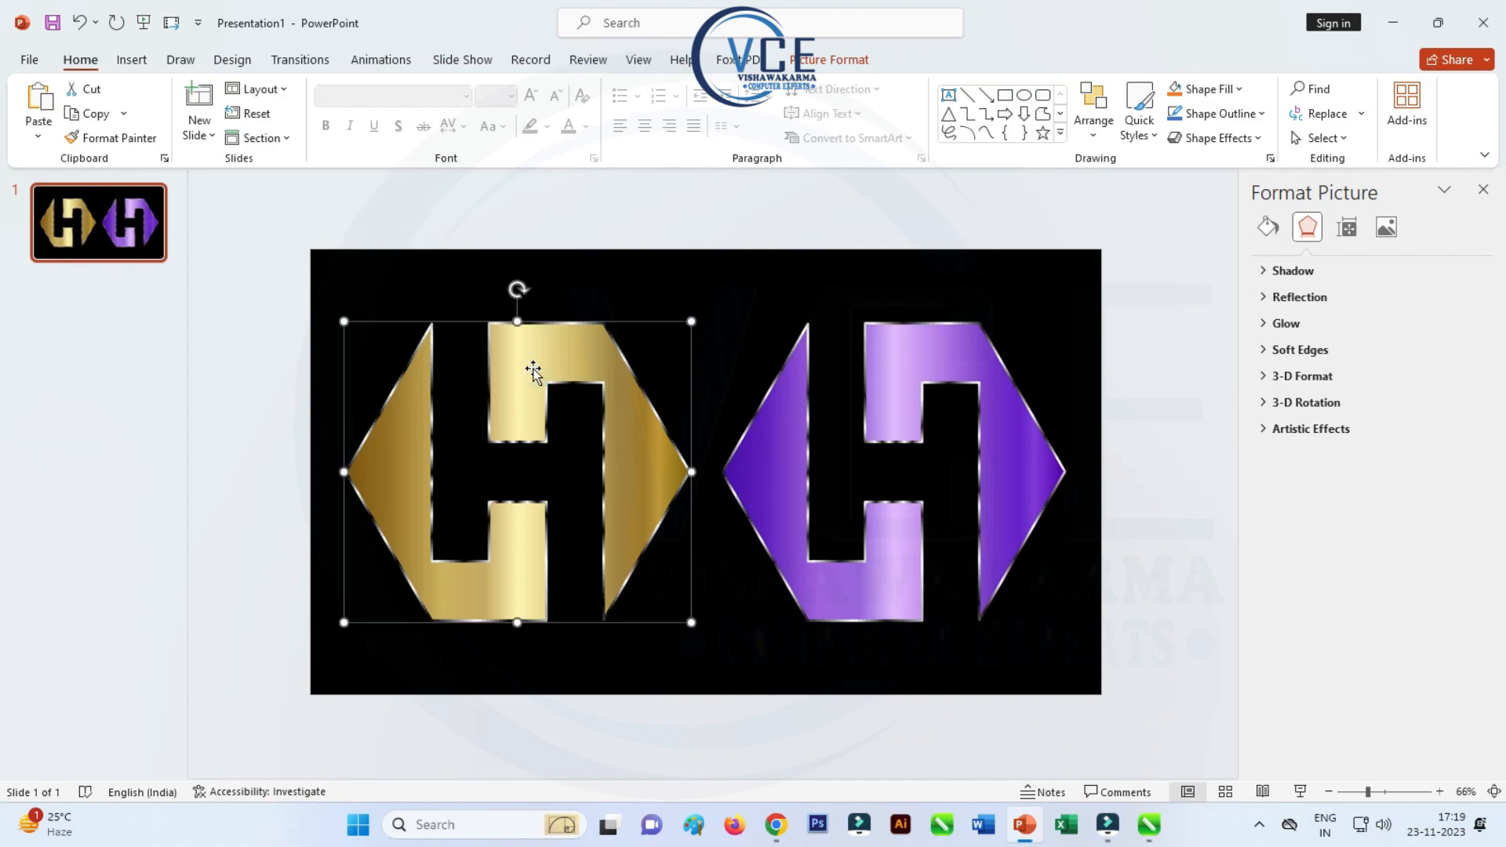
shift+click(792, 388)
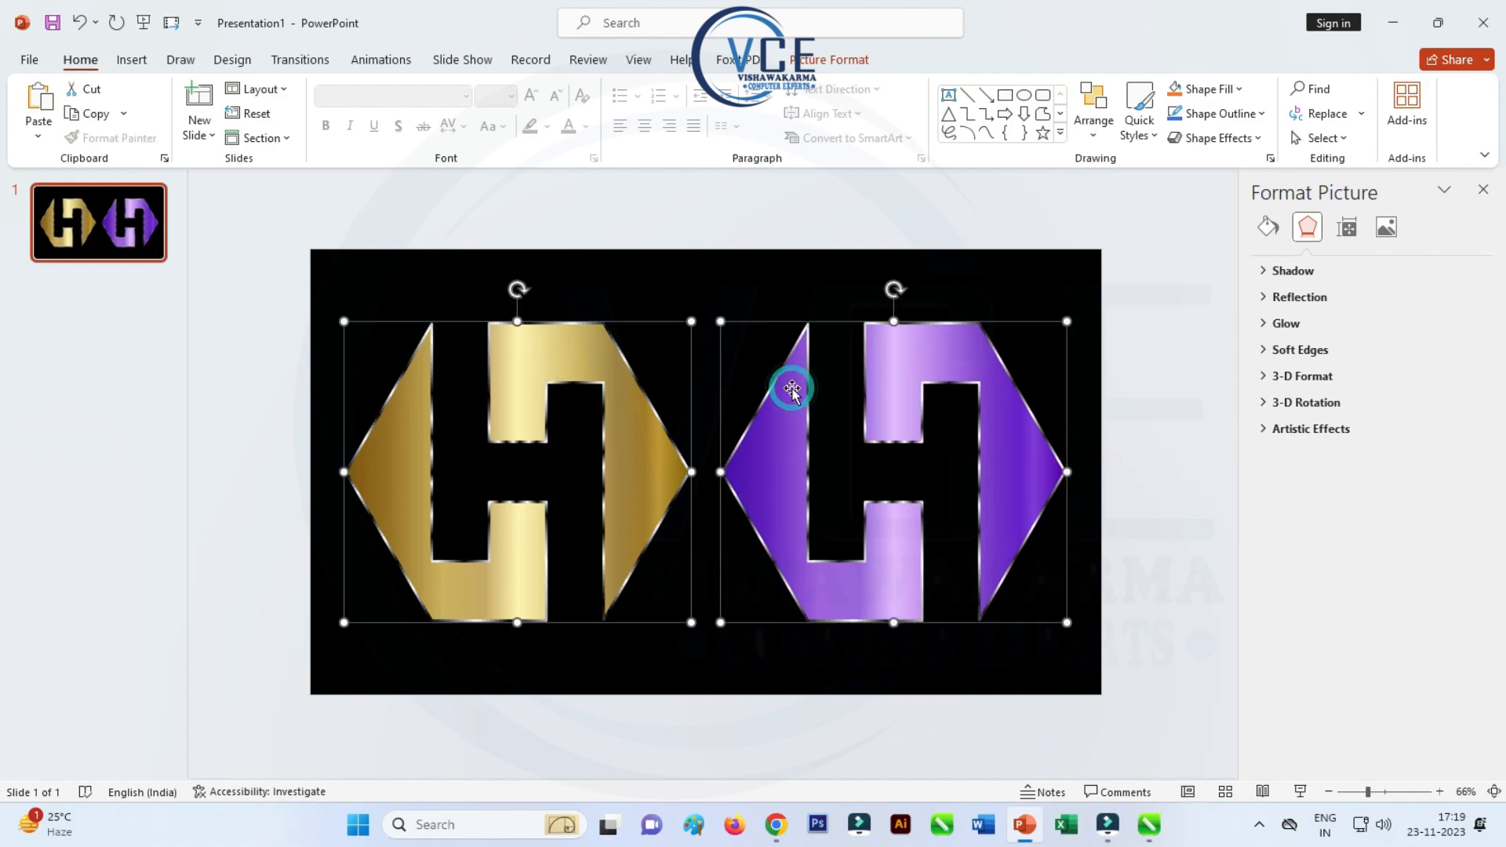
click(362, 66)
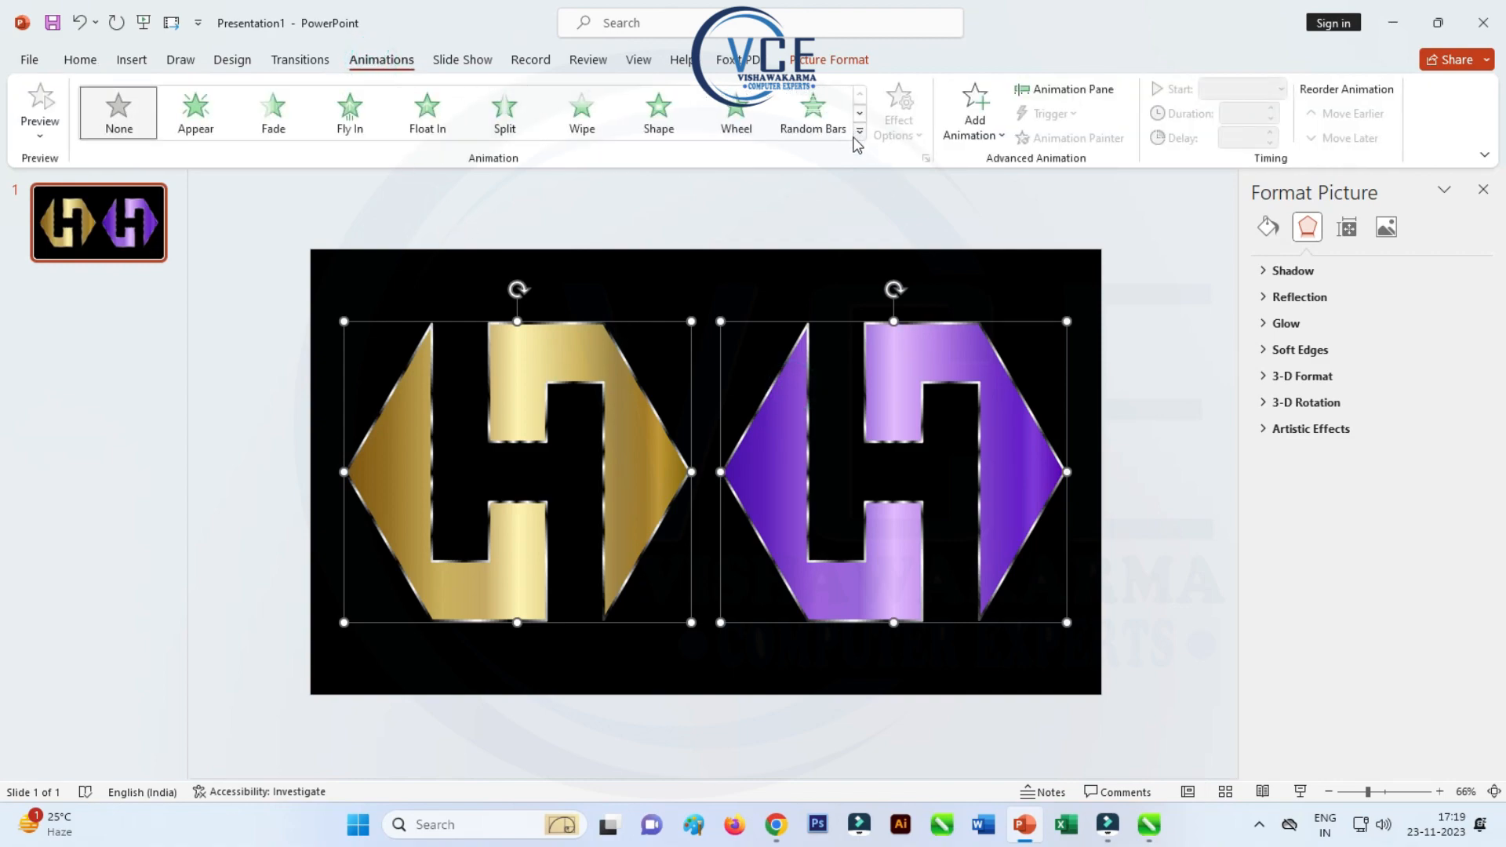
click(860, 134)
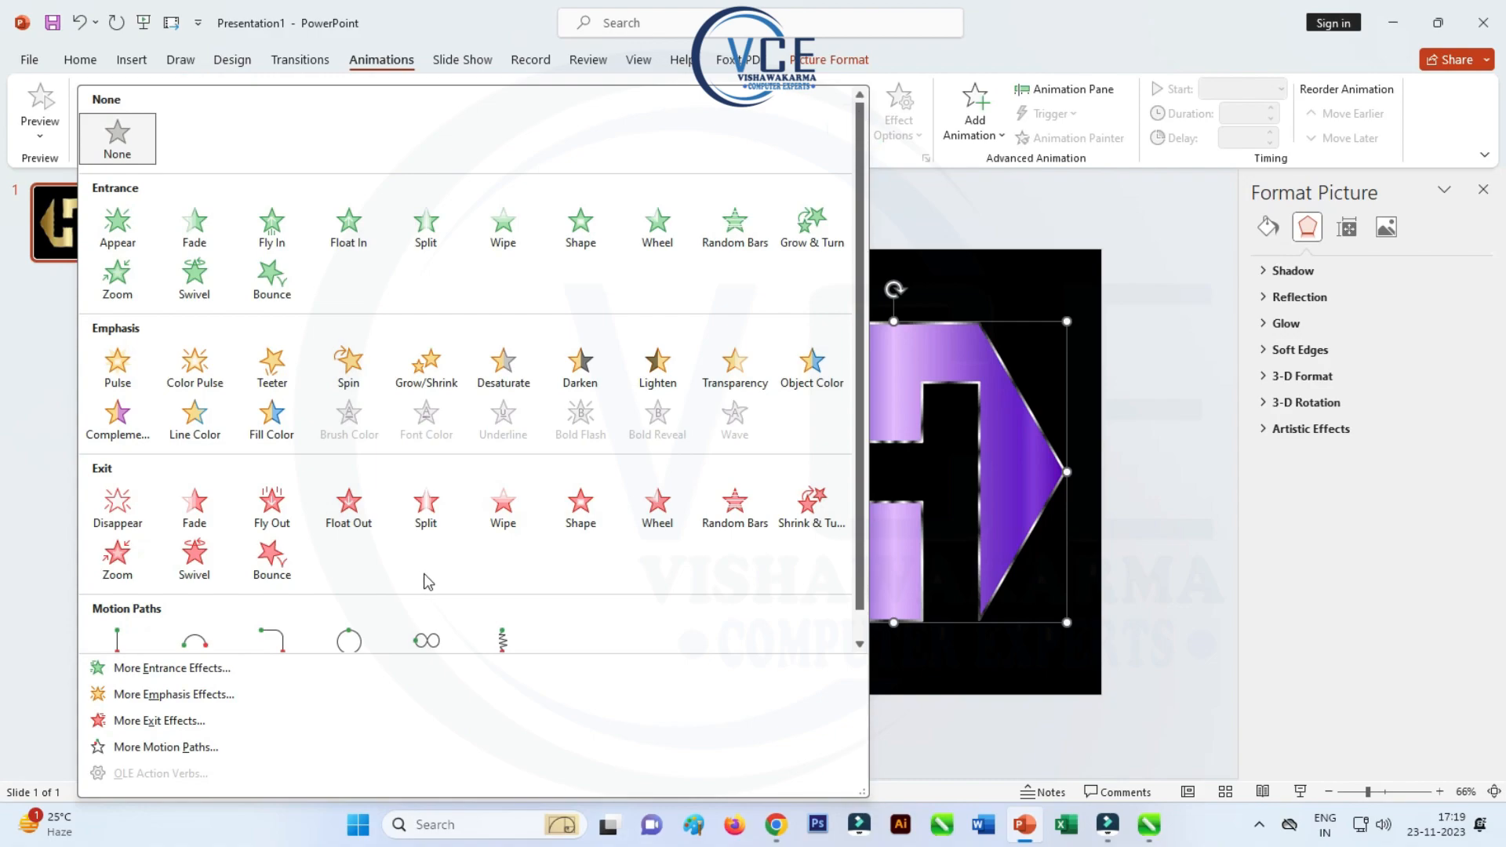
click(350, 378)
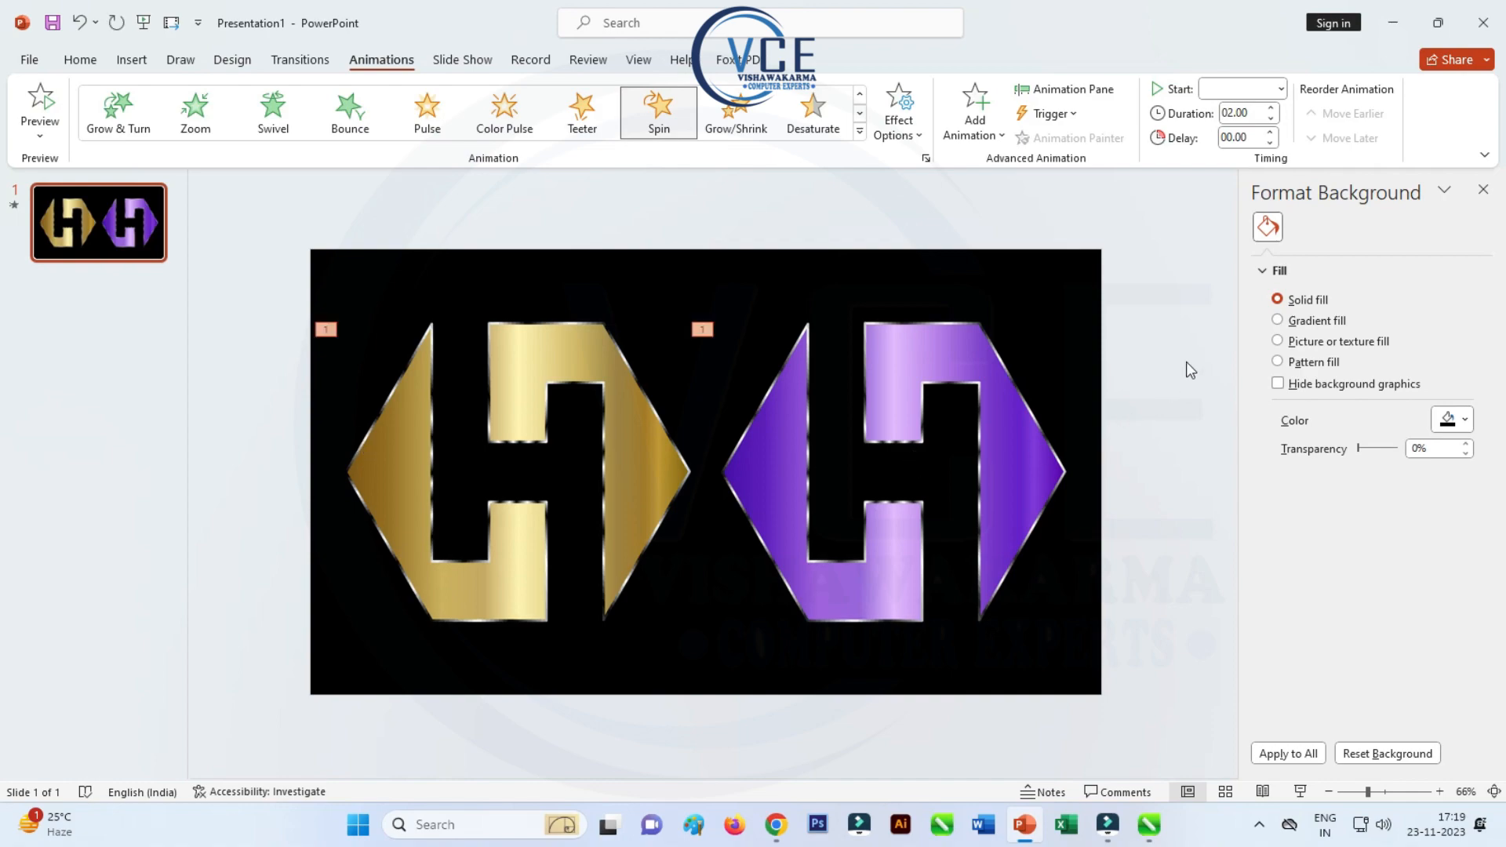
- Close the Format Background pane and show the Animation Pane
click(1483, 189)
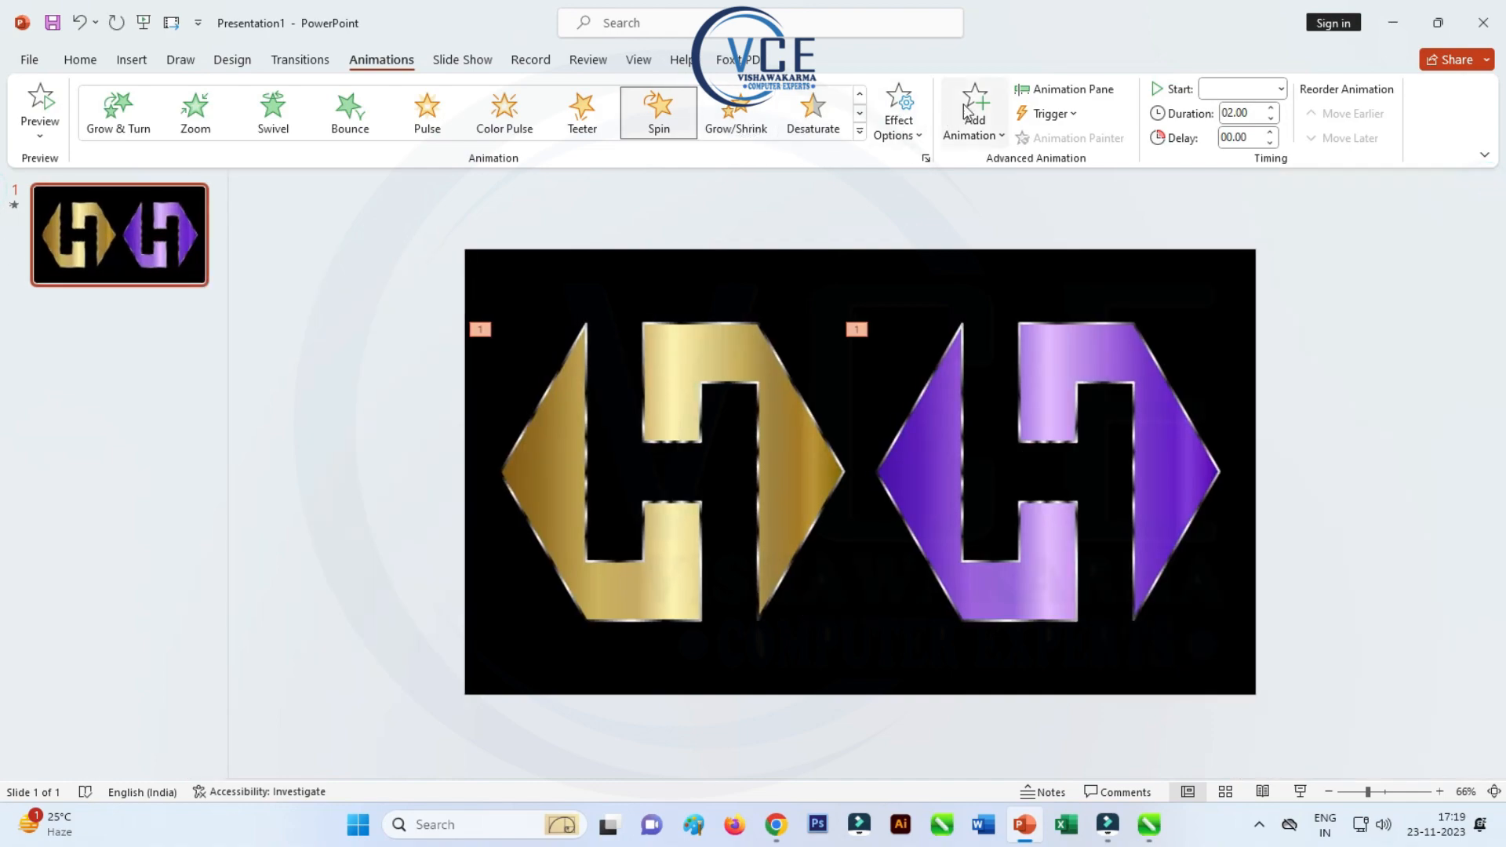
click(1067, 88)
click(1393, 304)
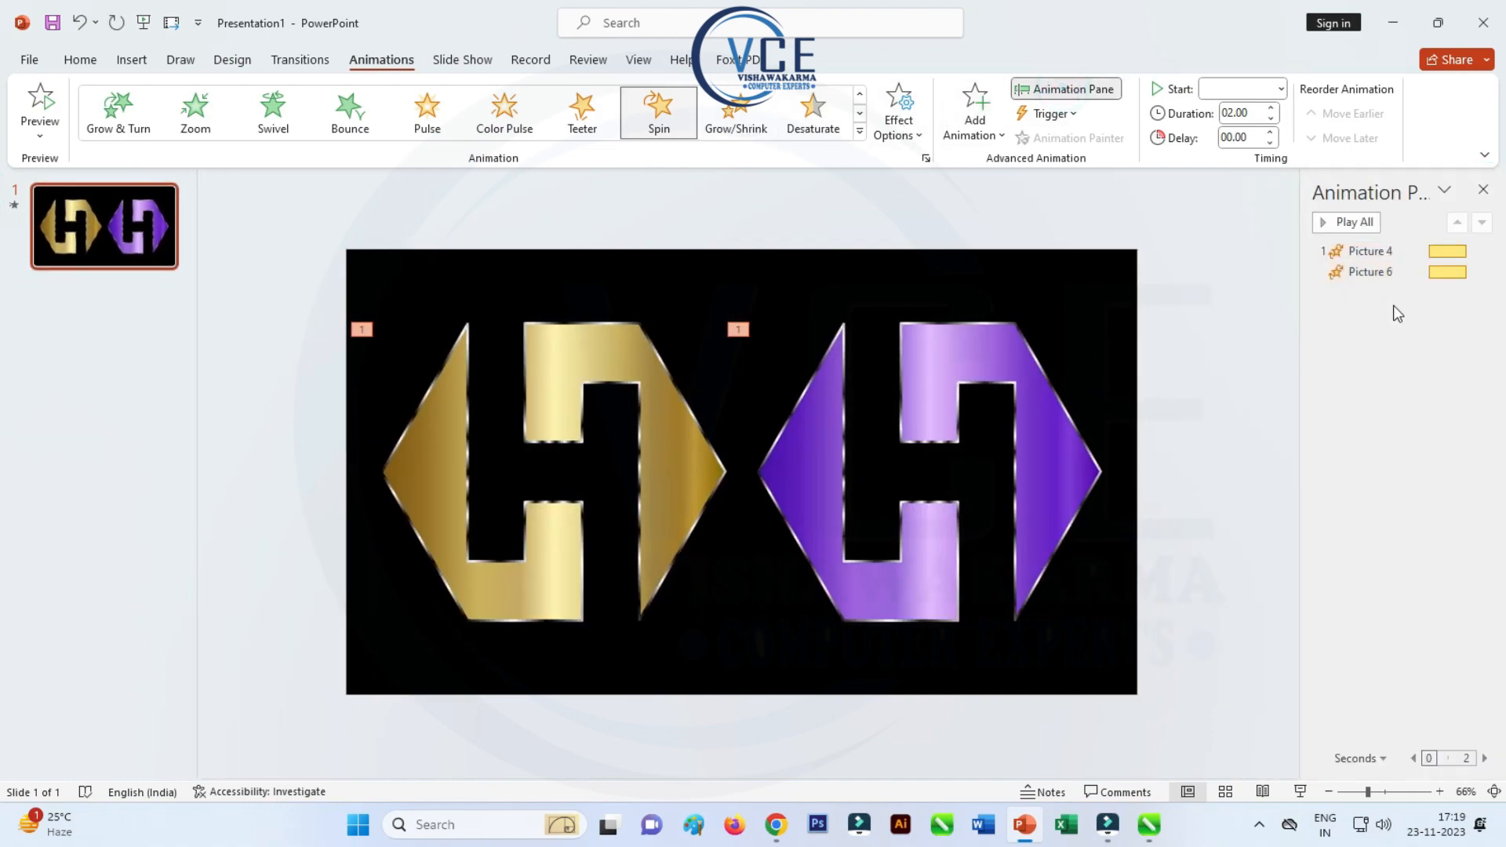
- Set the gold logo's Spin animation to start With Previous and last 3 seconds (Slow), keeping the full clockwise spin
click(1443, 253)
click(1480, 251)
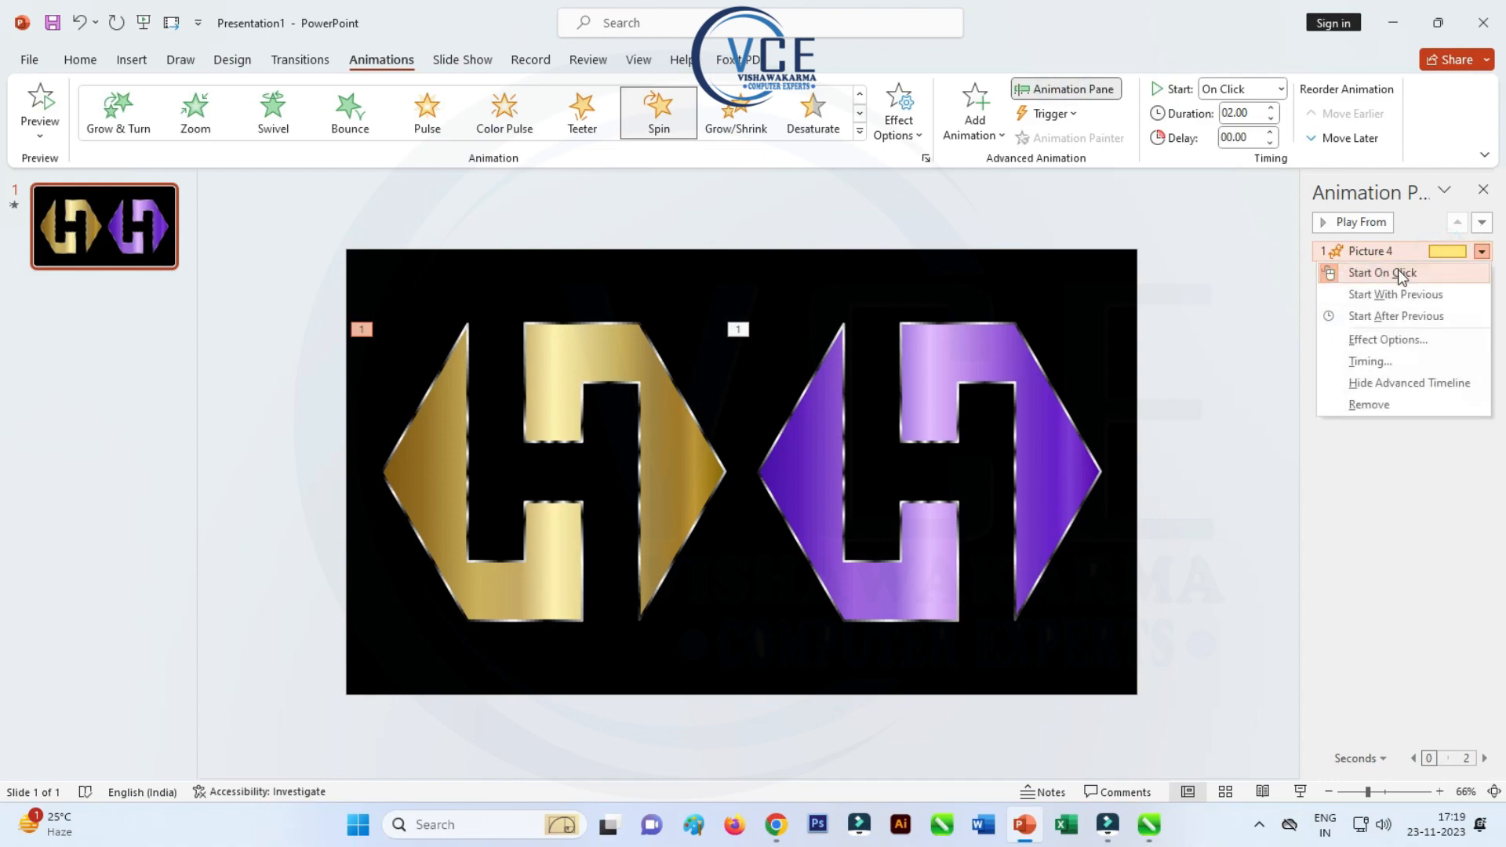
click(1377, 340)
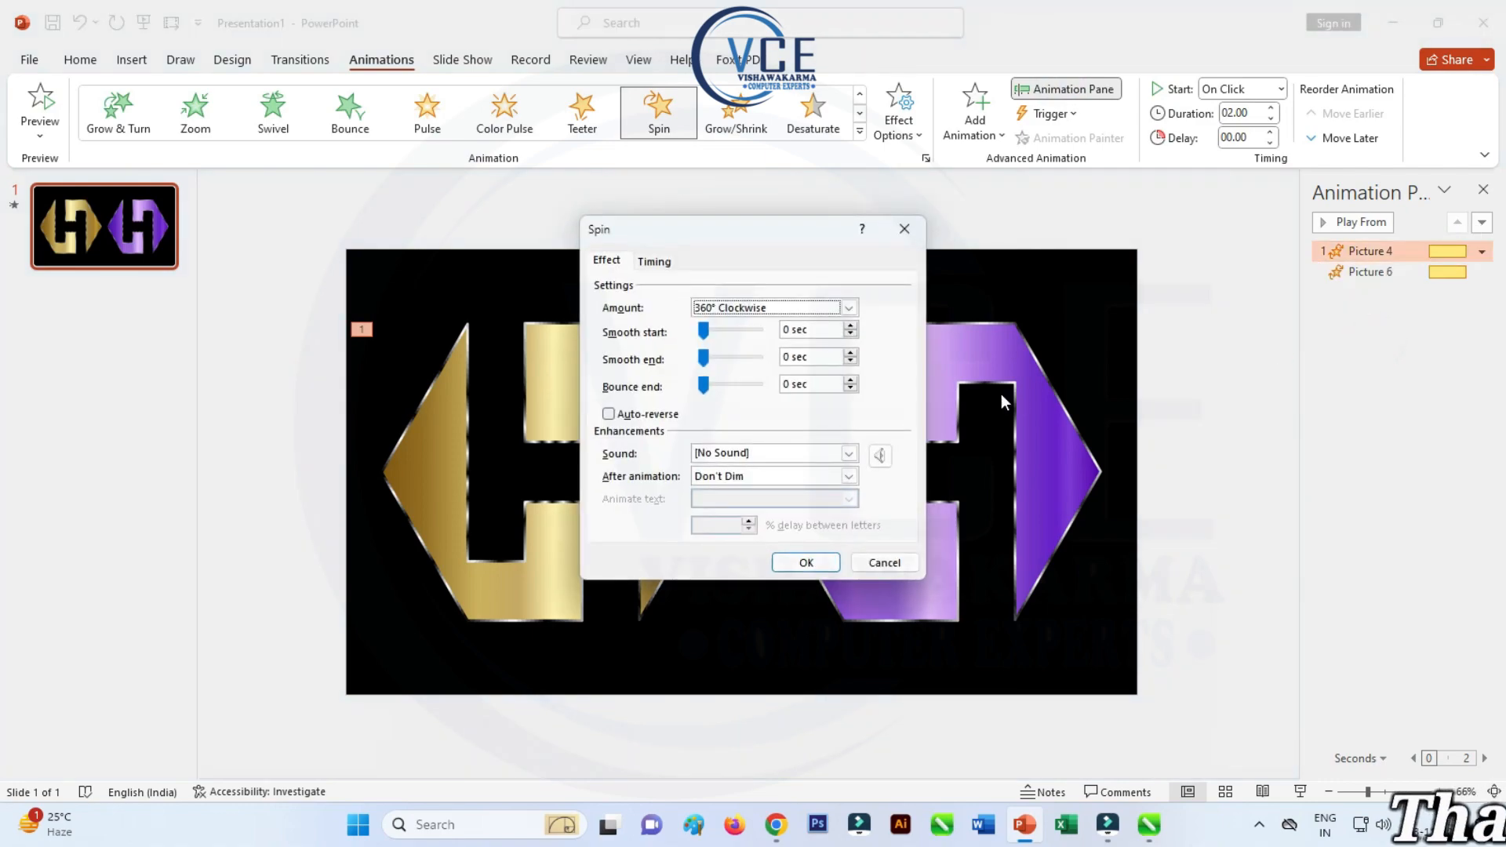
click(657, 262)
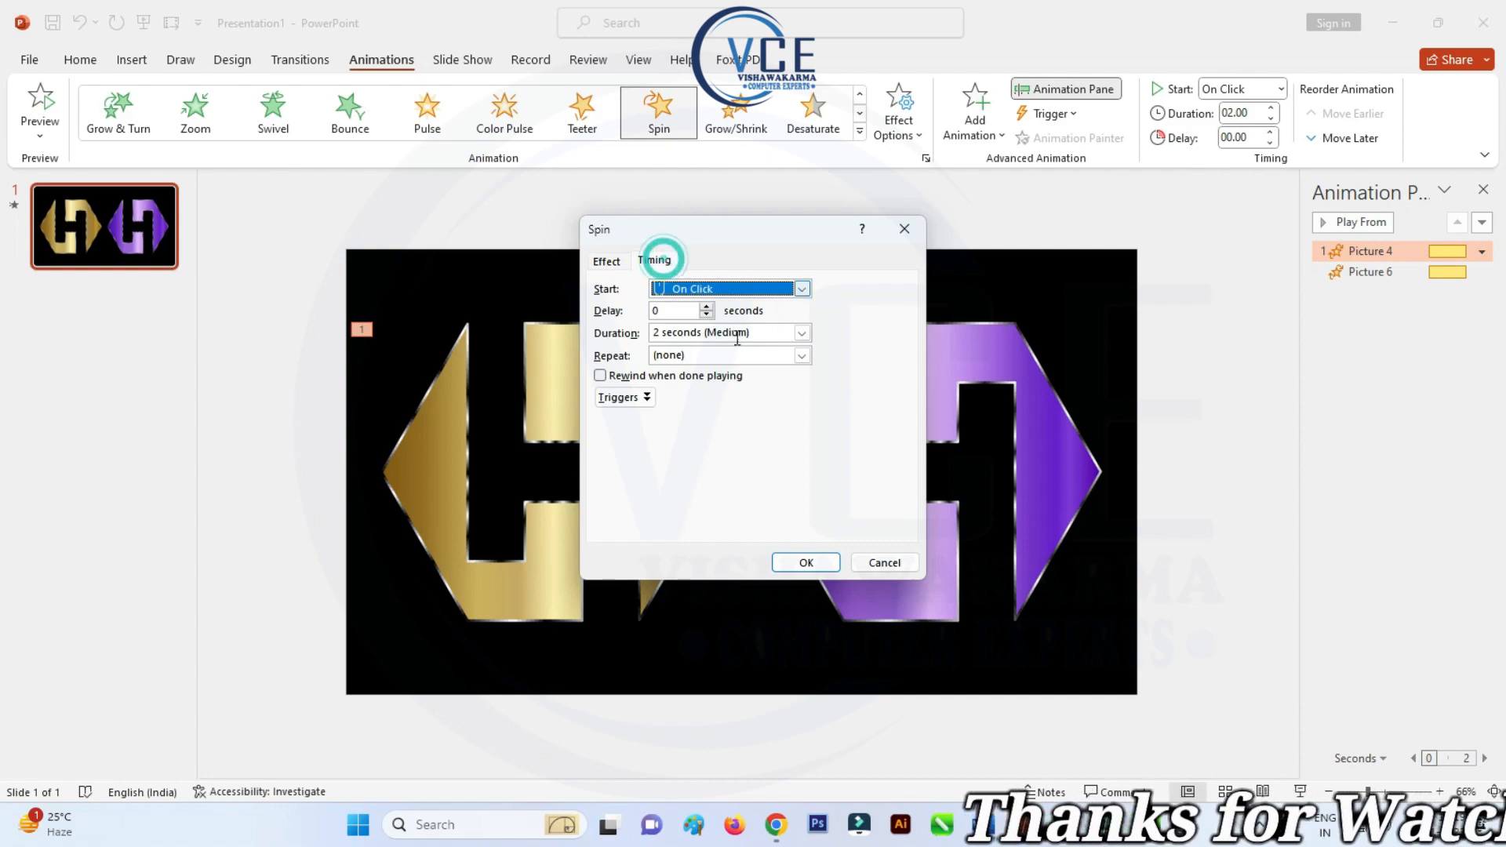
click(800, 333)
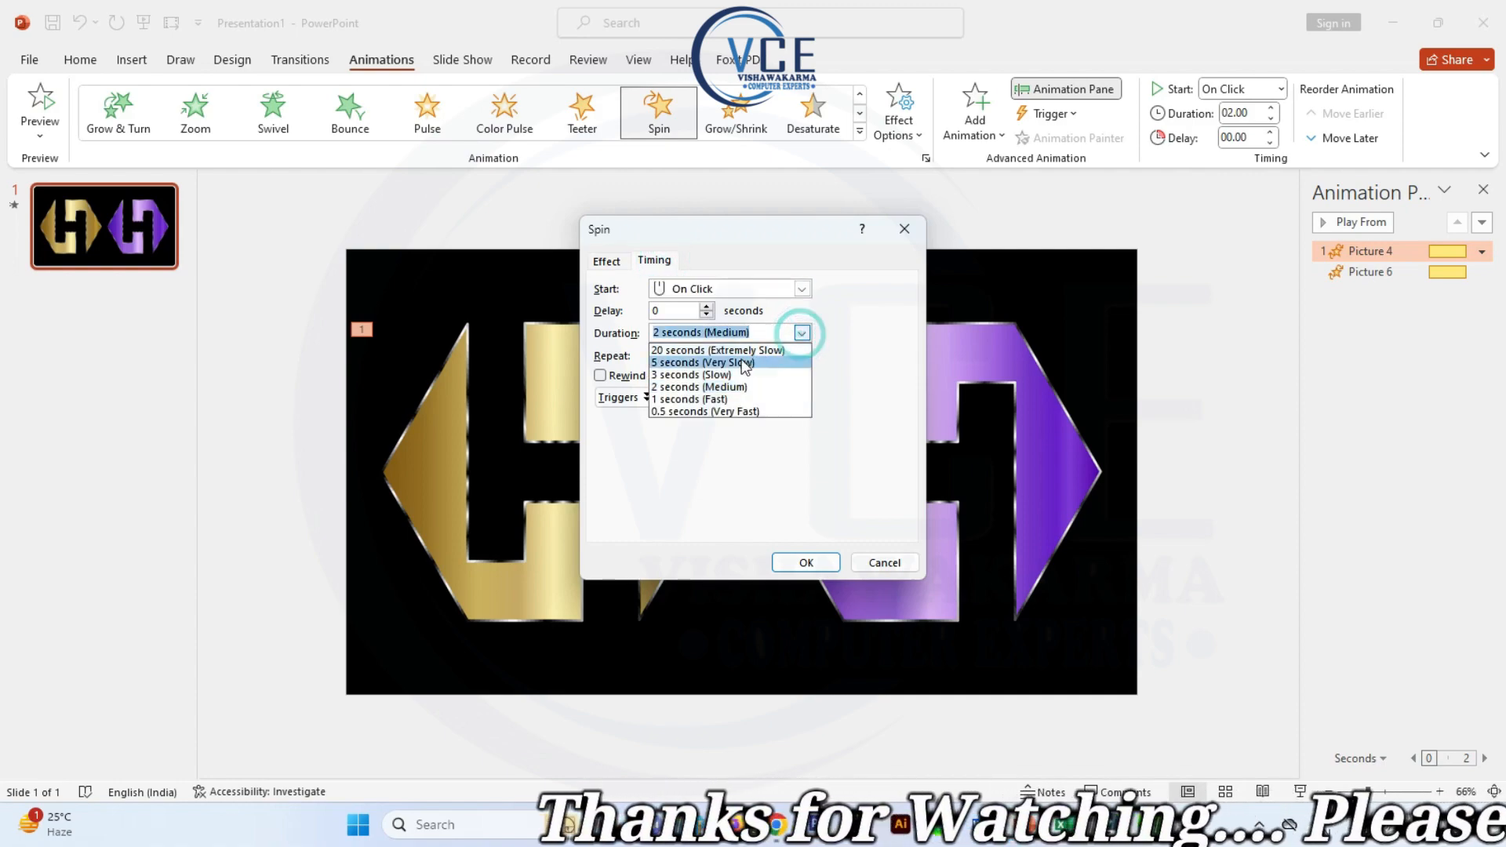
click(720, 381)
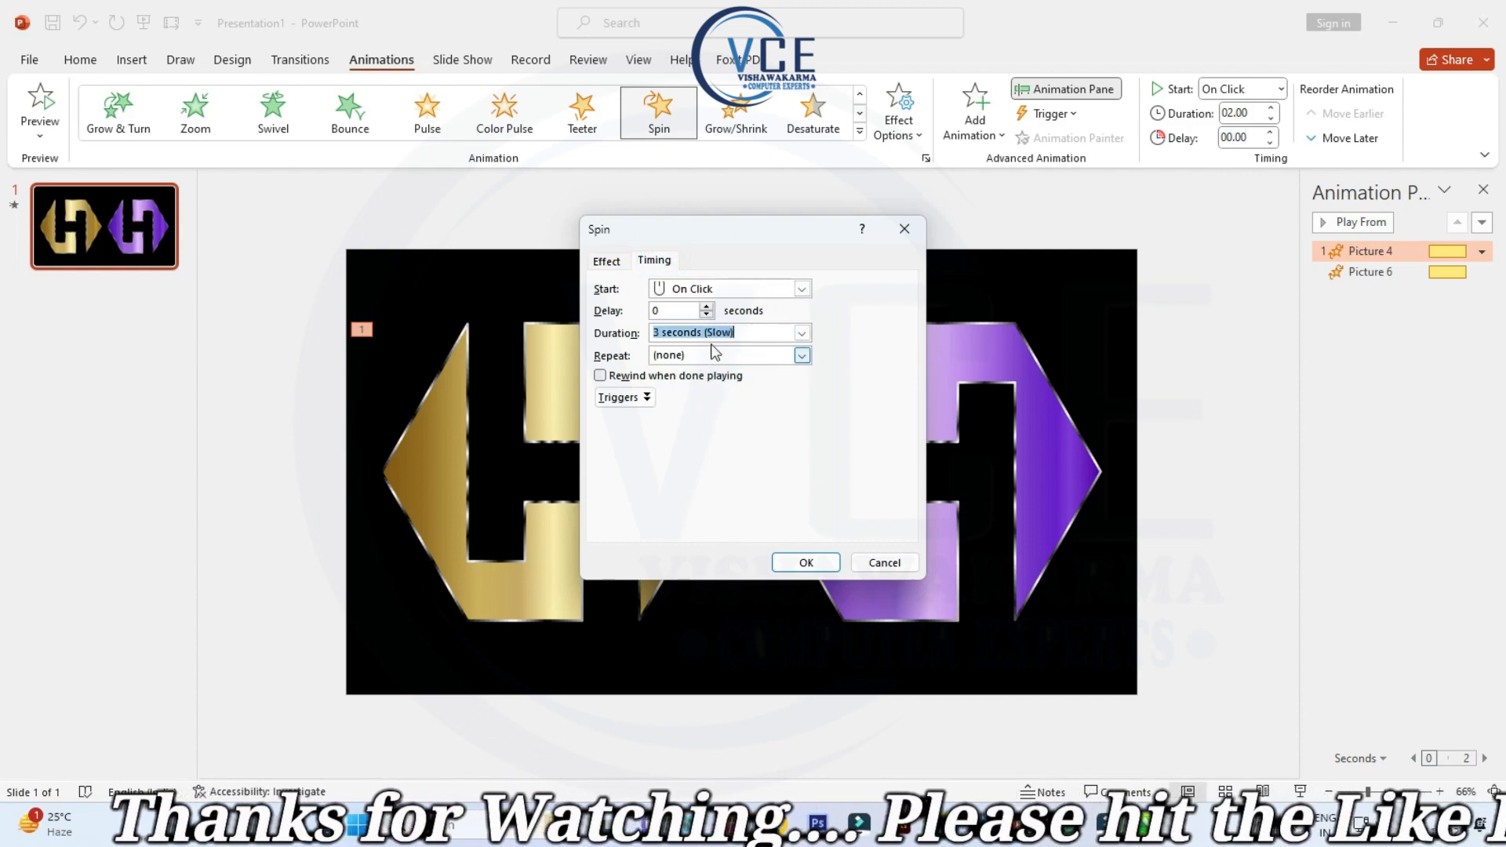
click(708, 292)
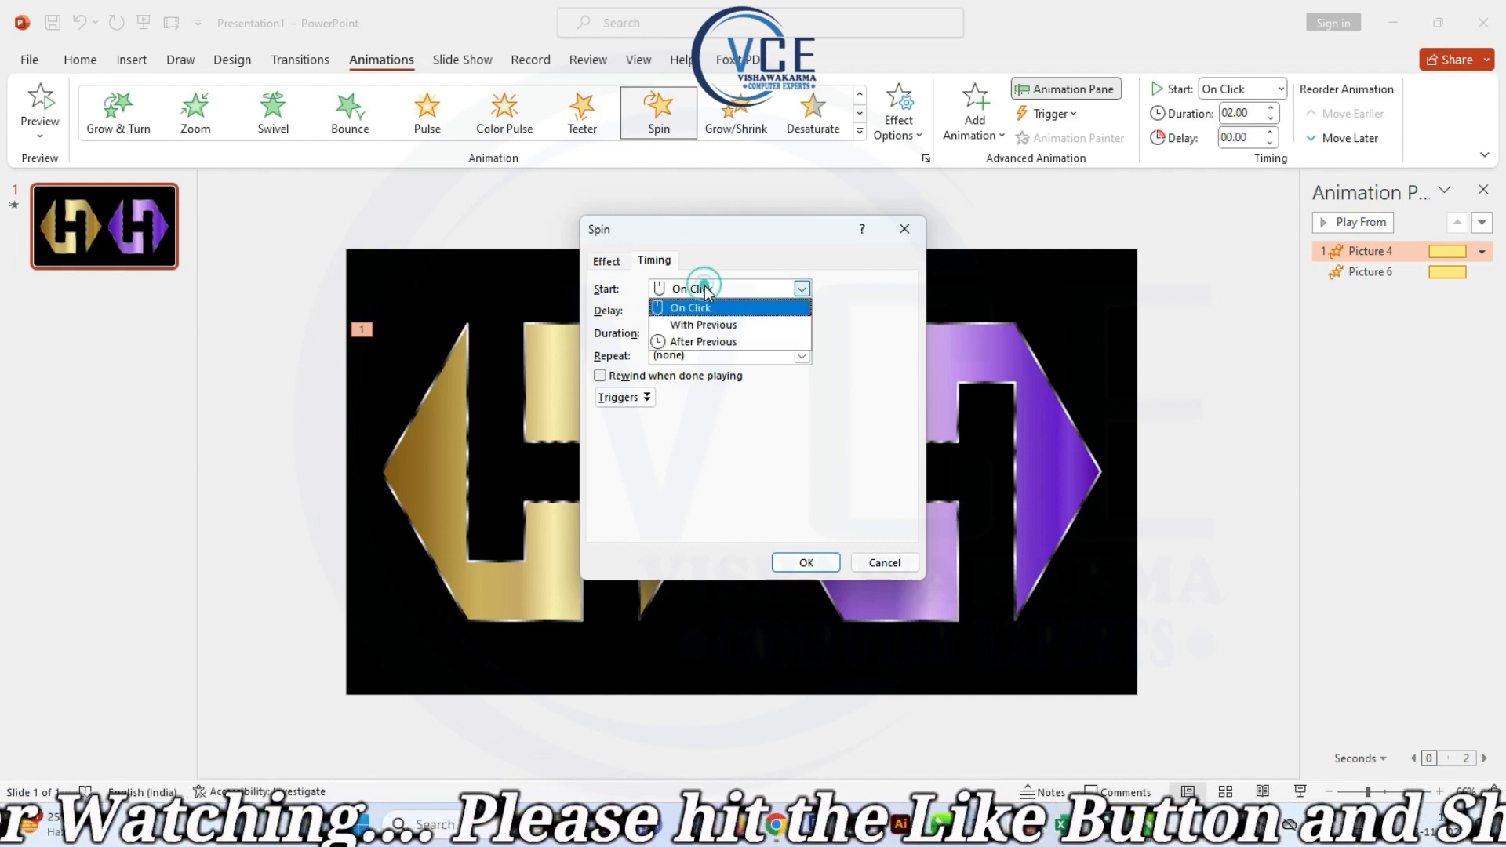
click(705, 326)
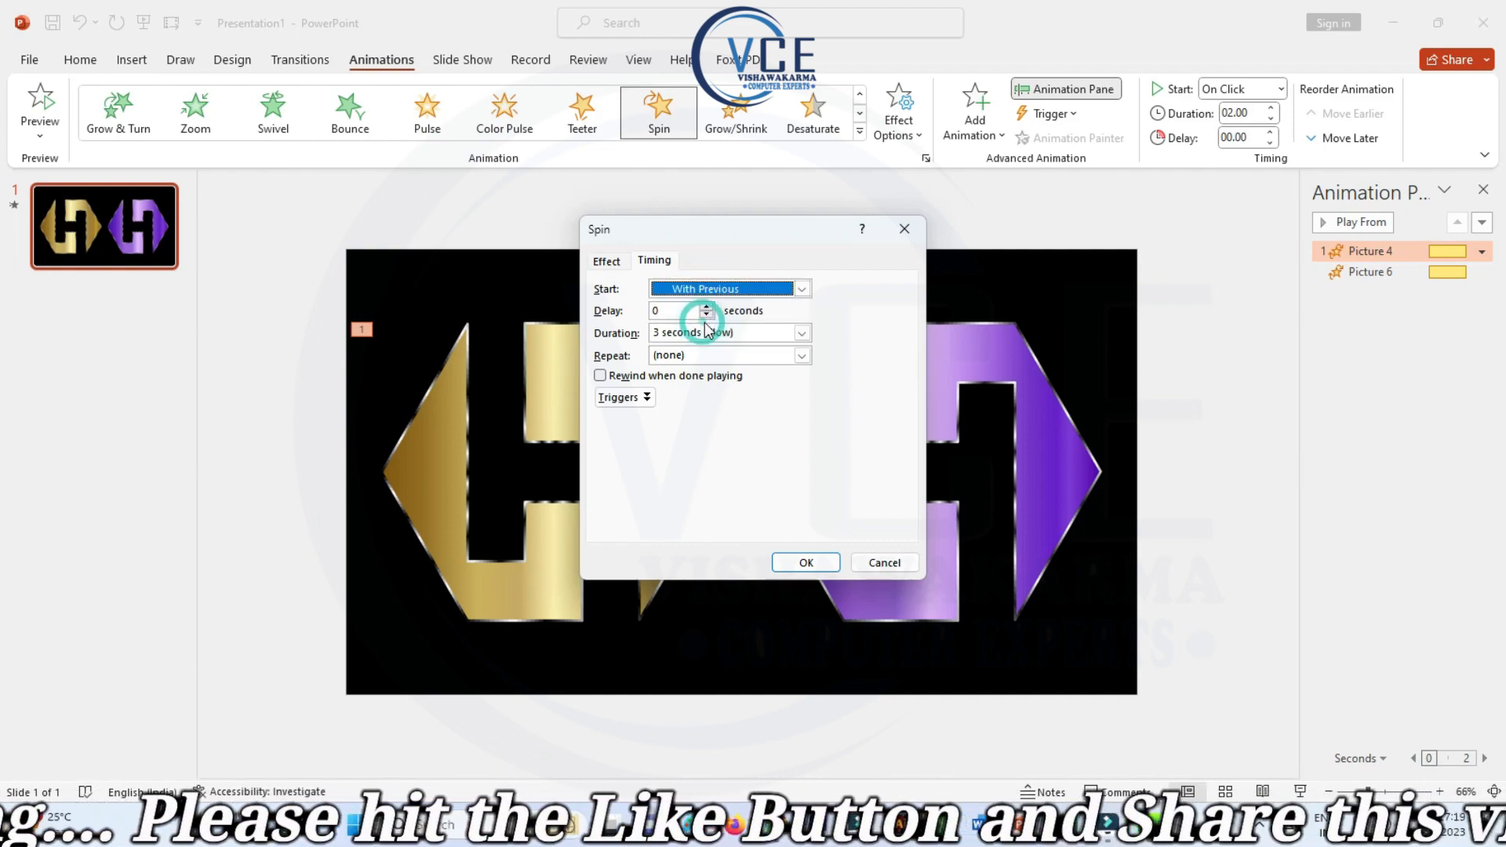
click(608, 265)
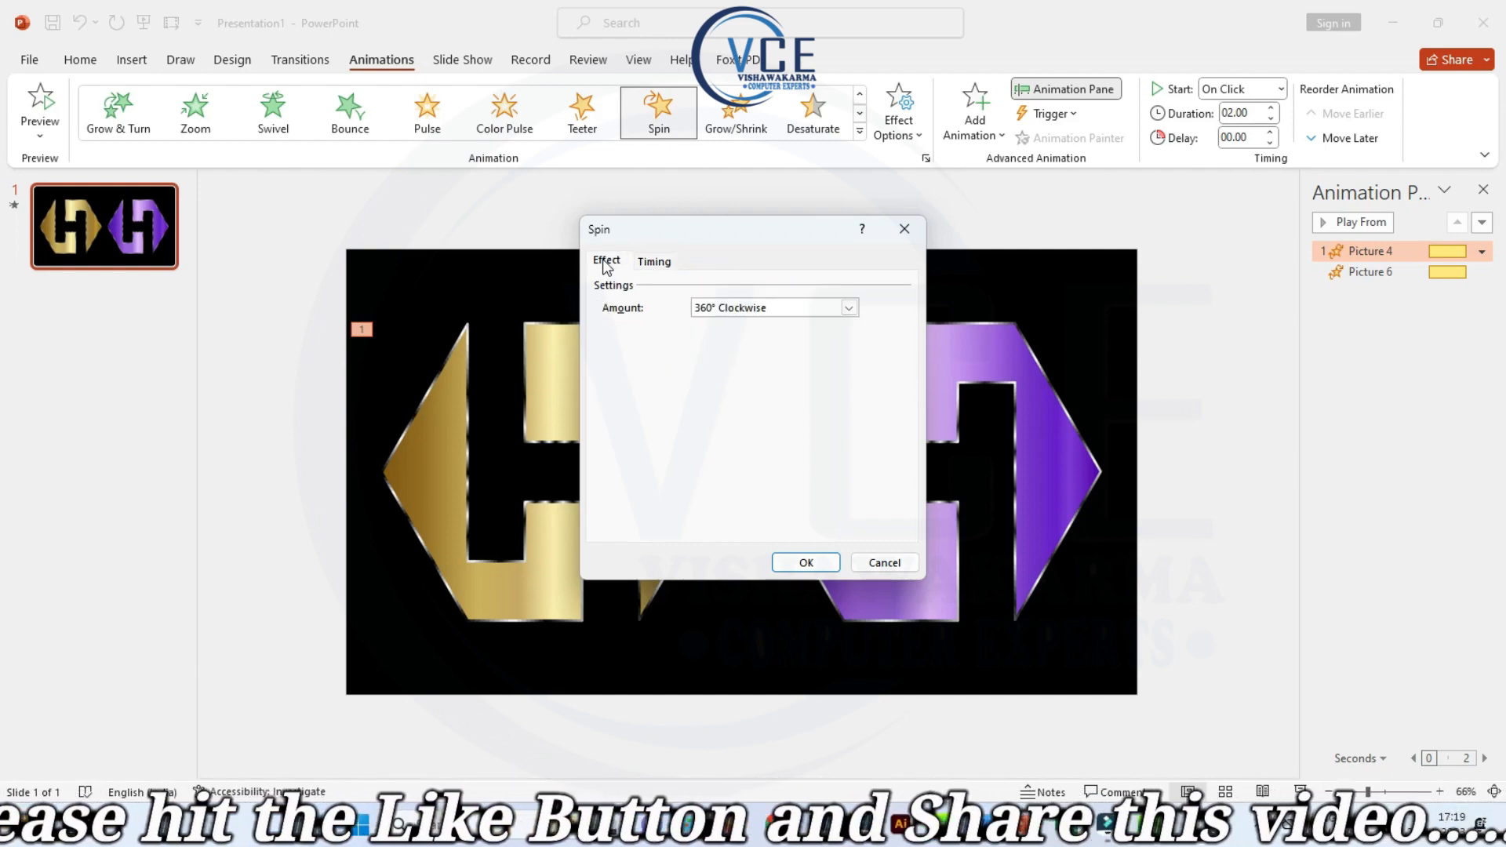
click(737, 310)
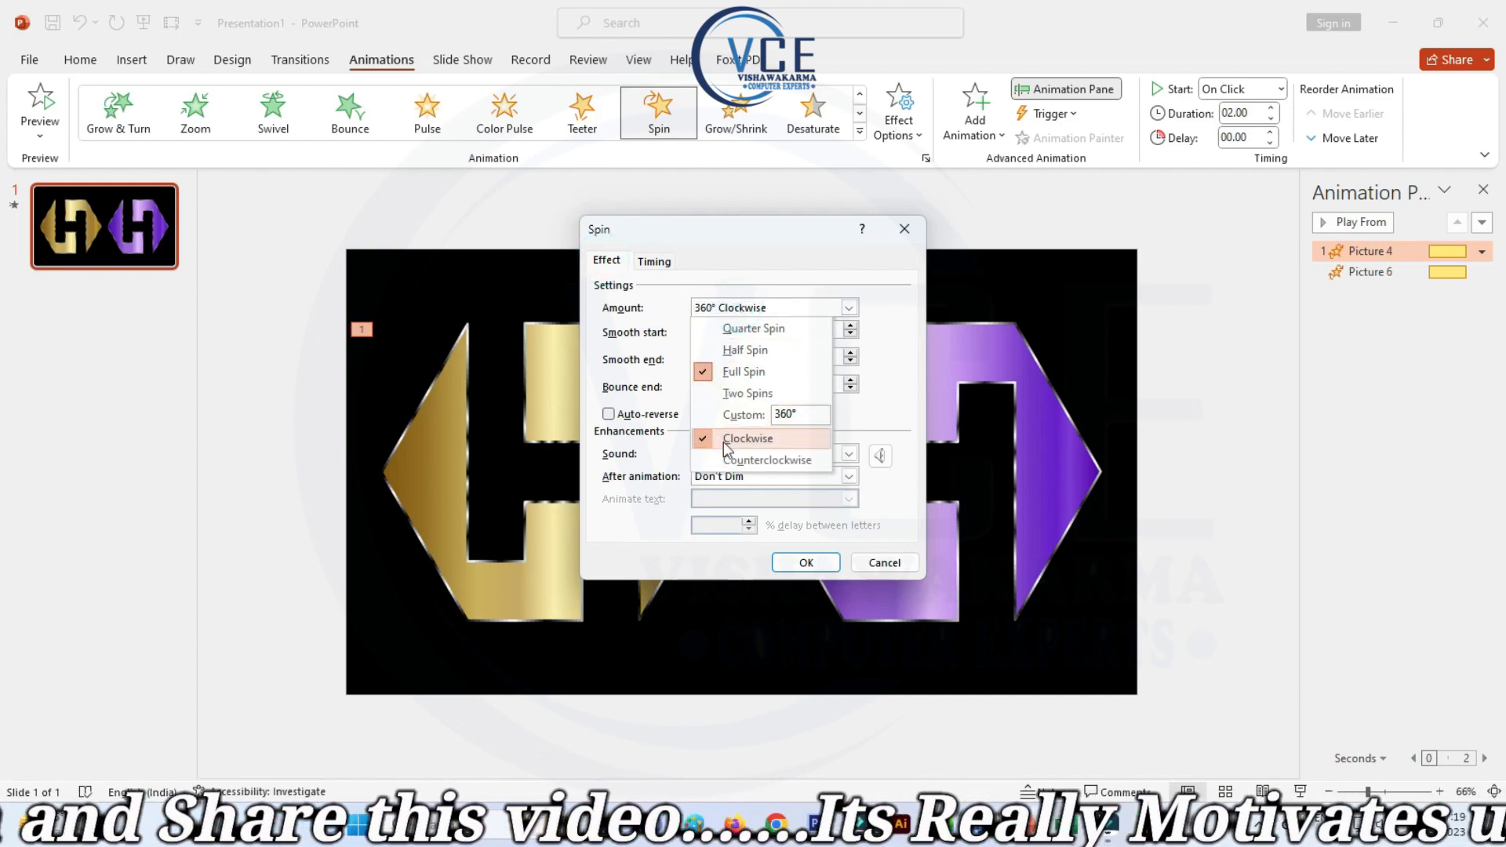
click(807, 562)
click(806, 562)
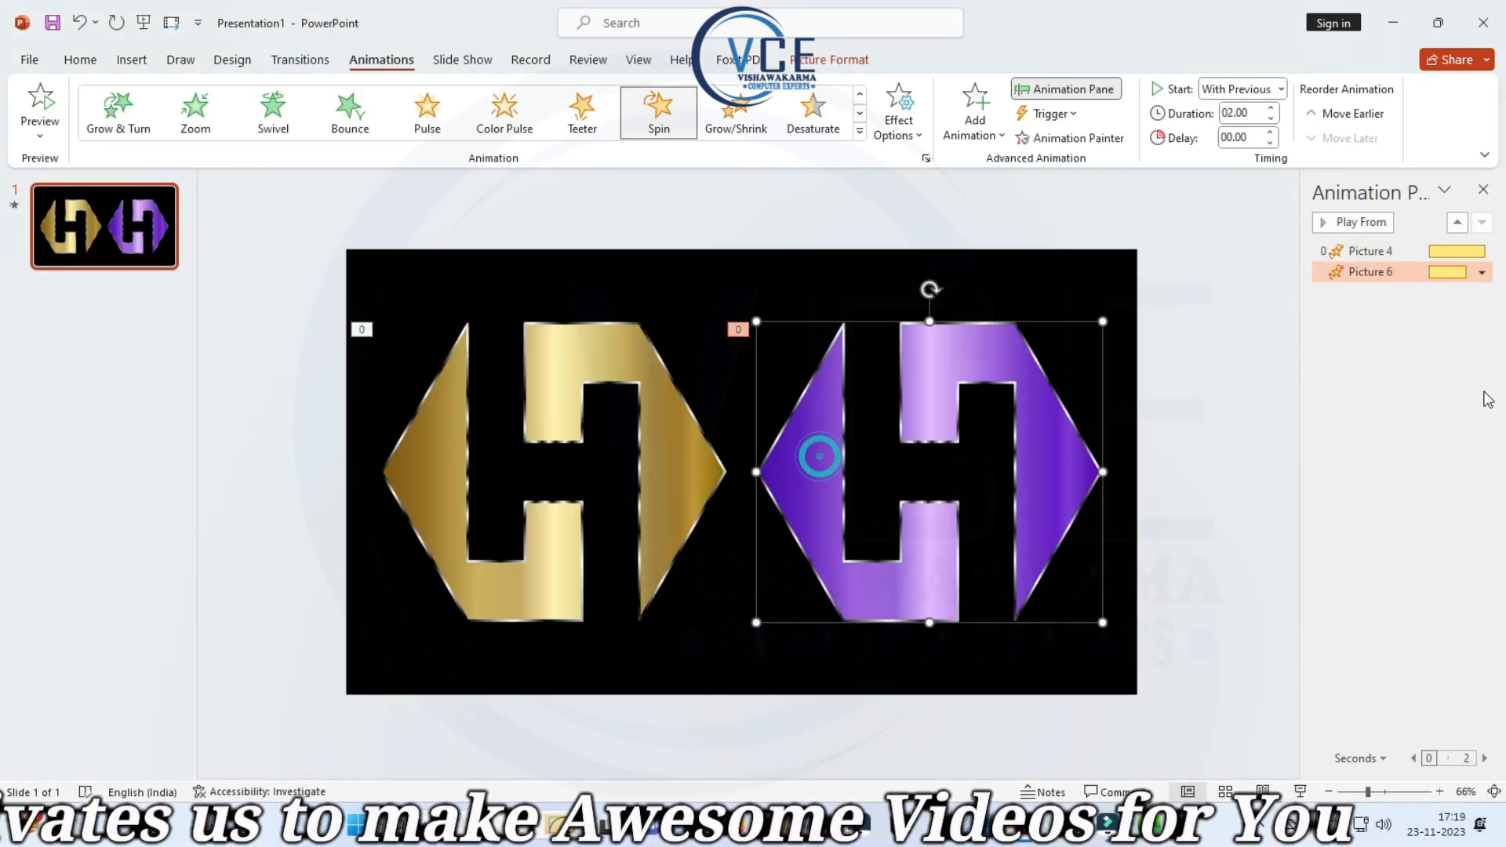
- Open the effect options of the purple logo's Spin animation
right_click(1368, 272)
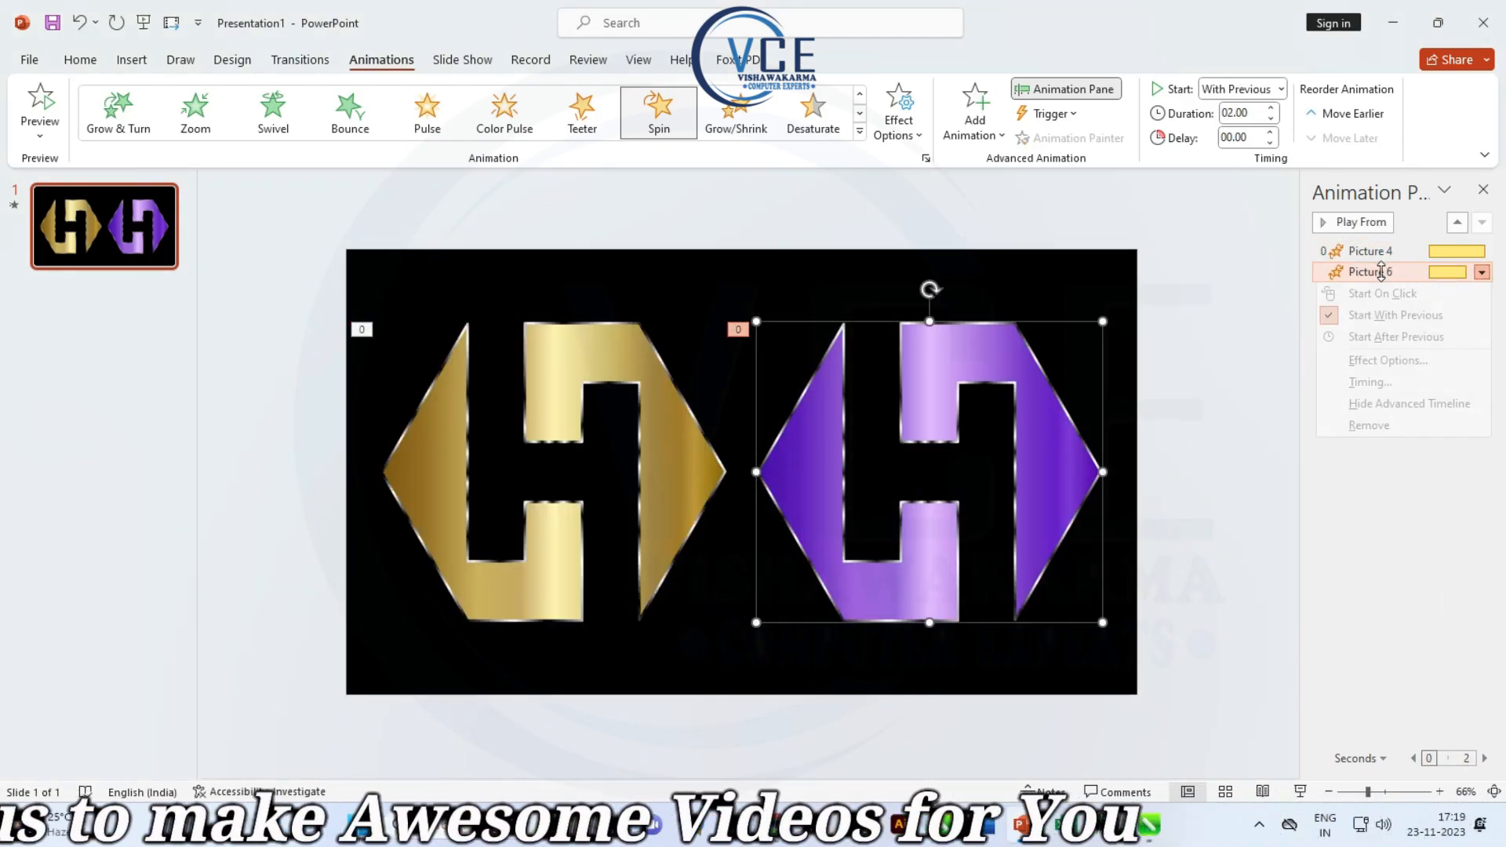
click(1374, 360)
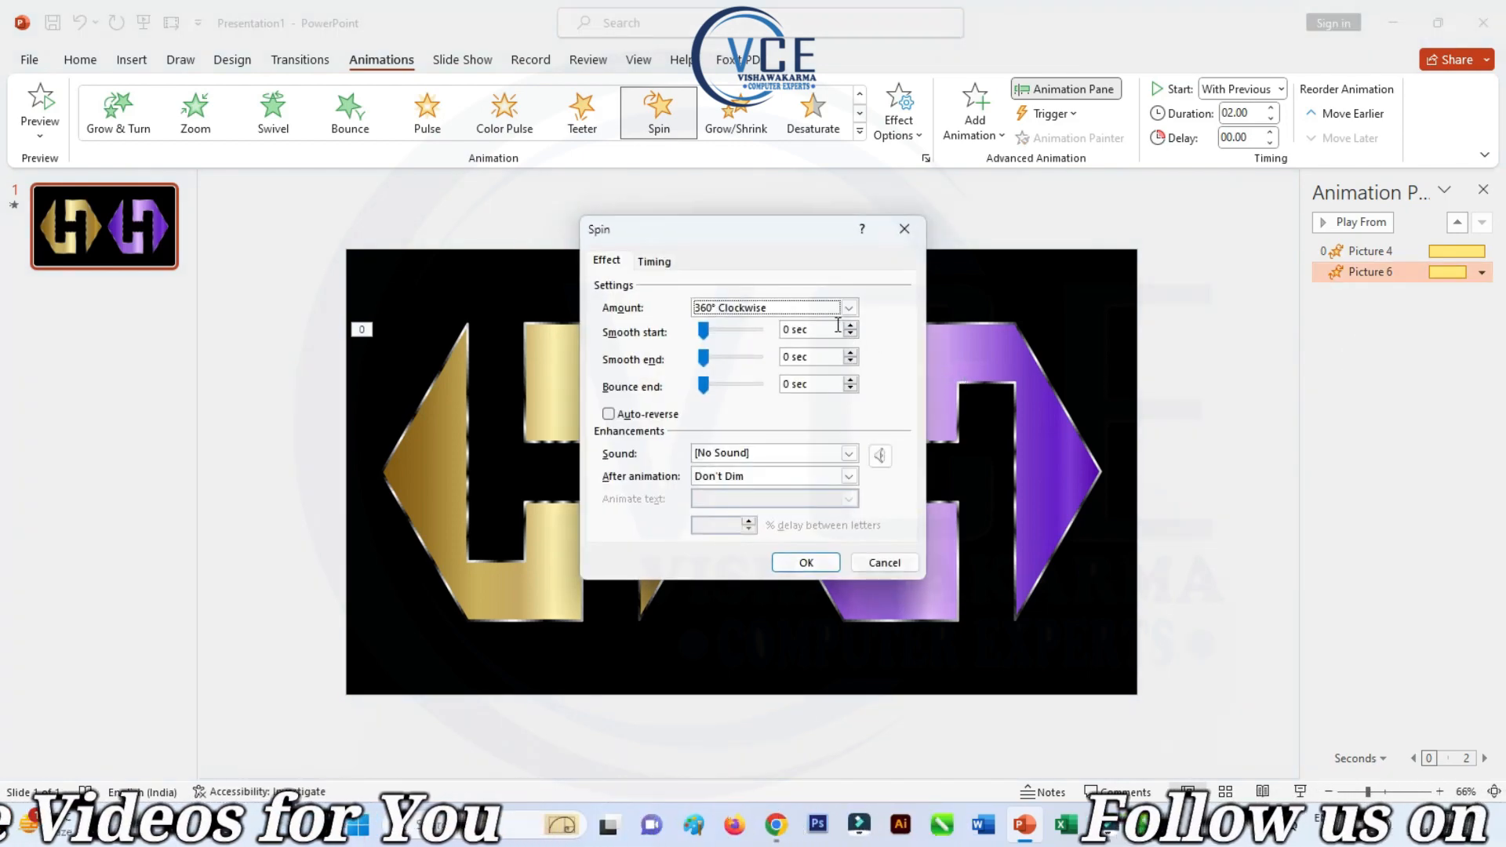